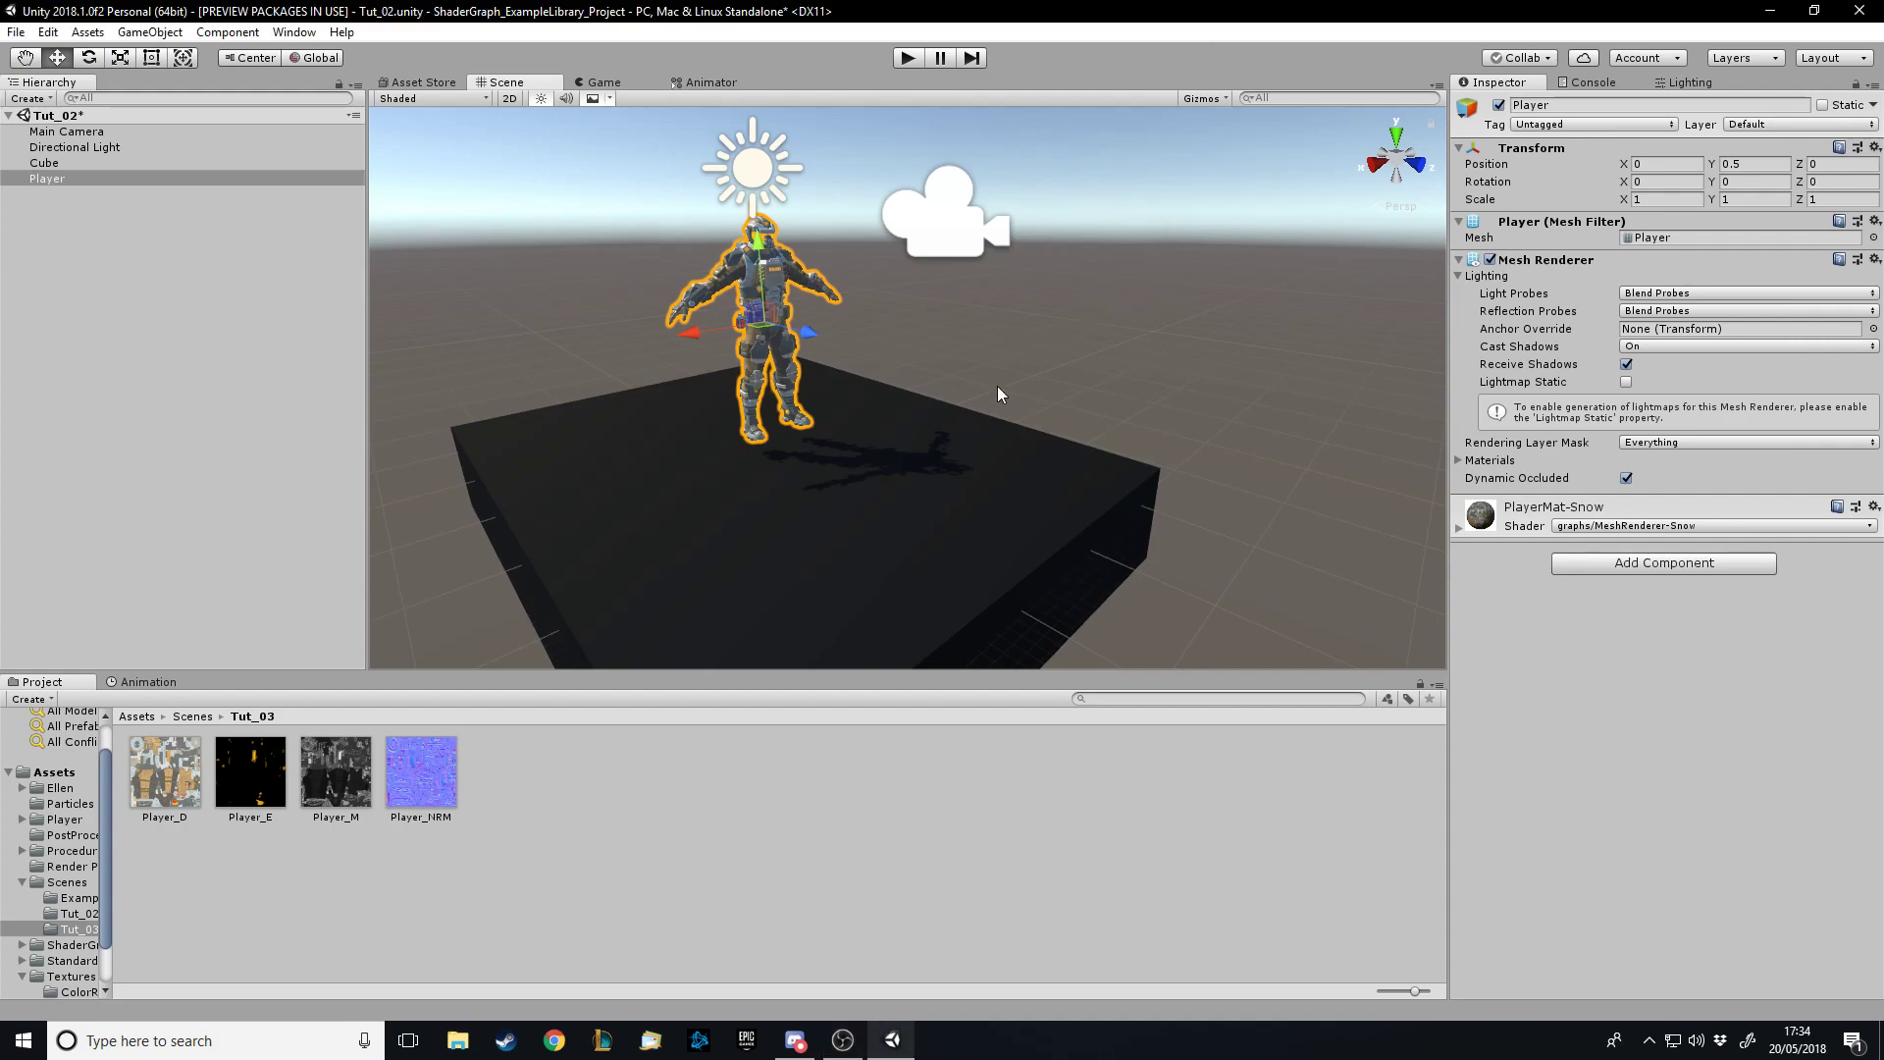
Frame the Player, expand PlayerMat-Snow and lower its Snow Depth from 1.14 to 0.23
key(f)
alt+drag(997, 393, 1044, 428)
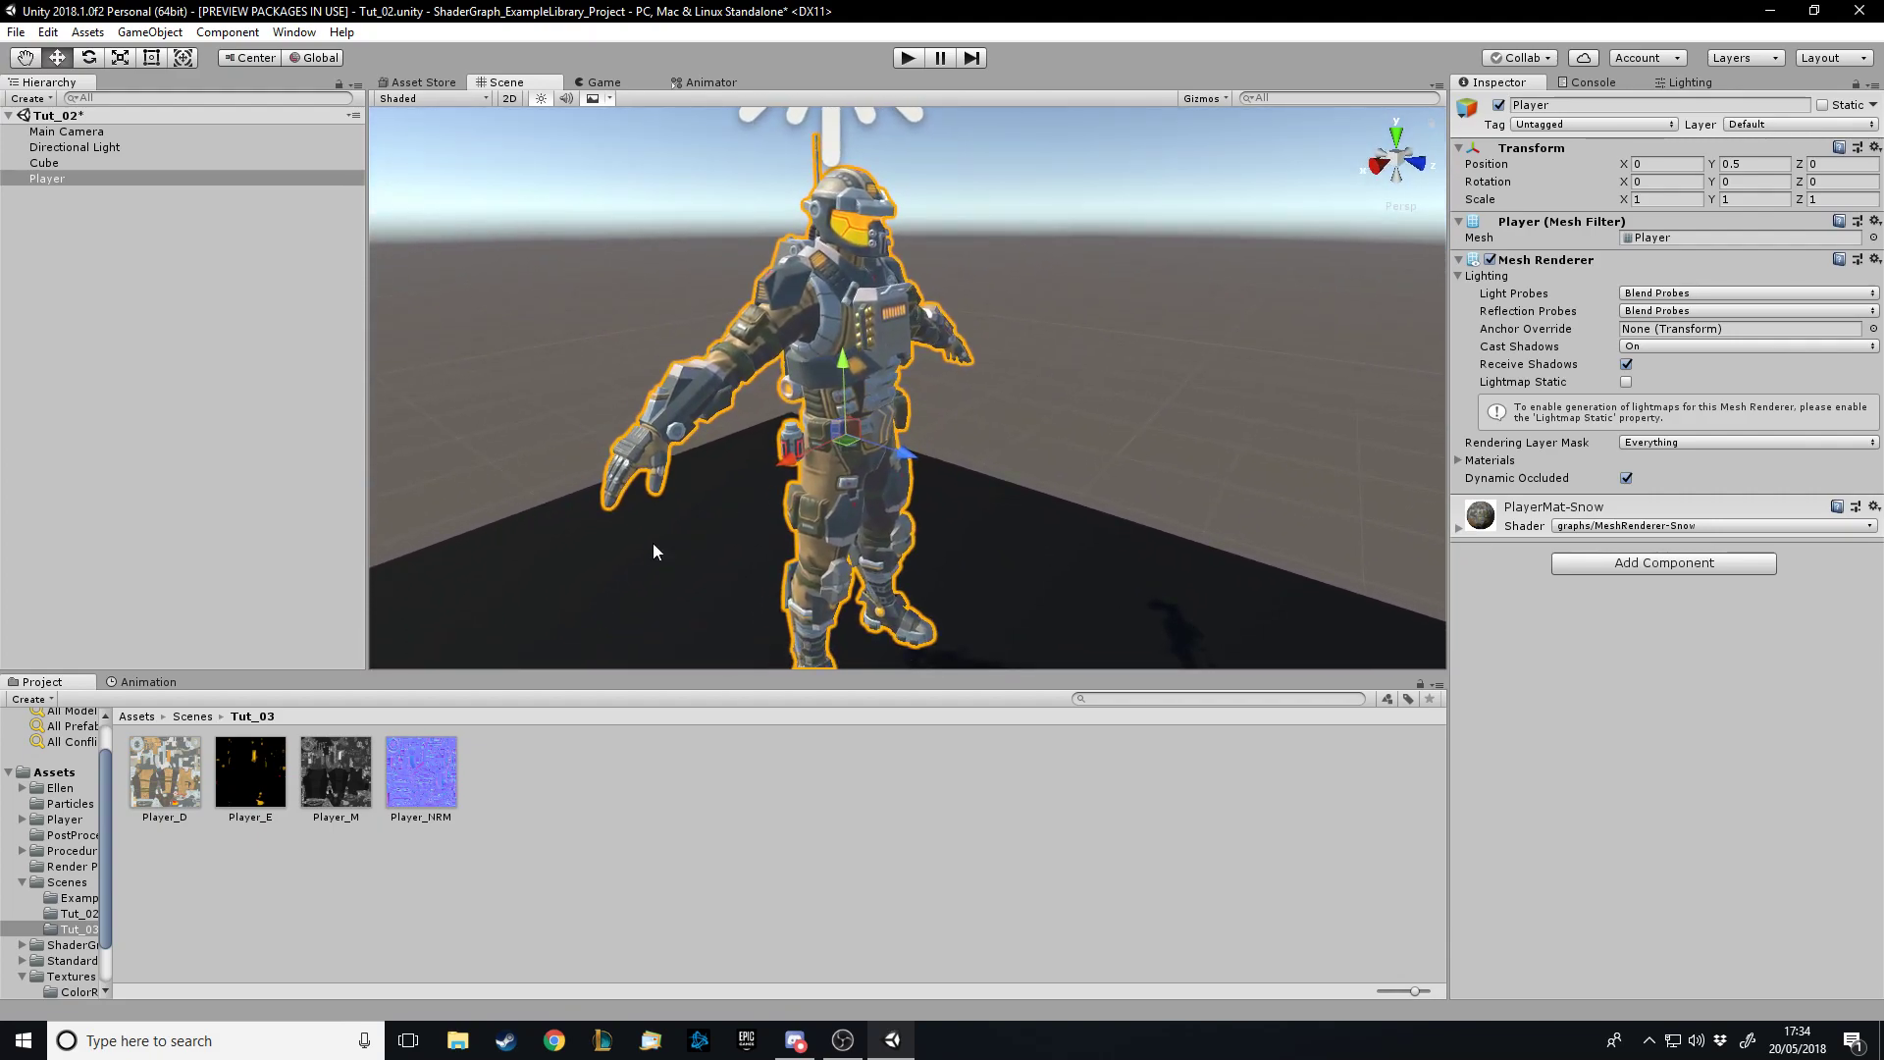
click(1460, 529)
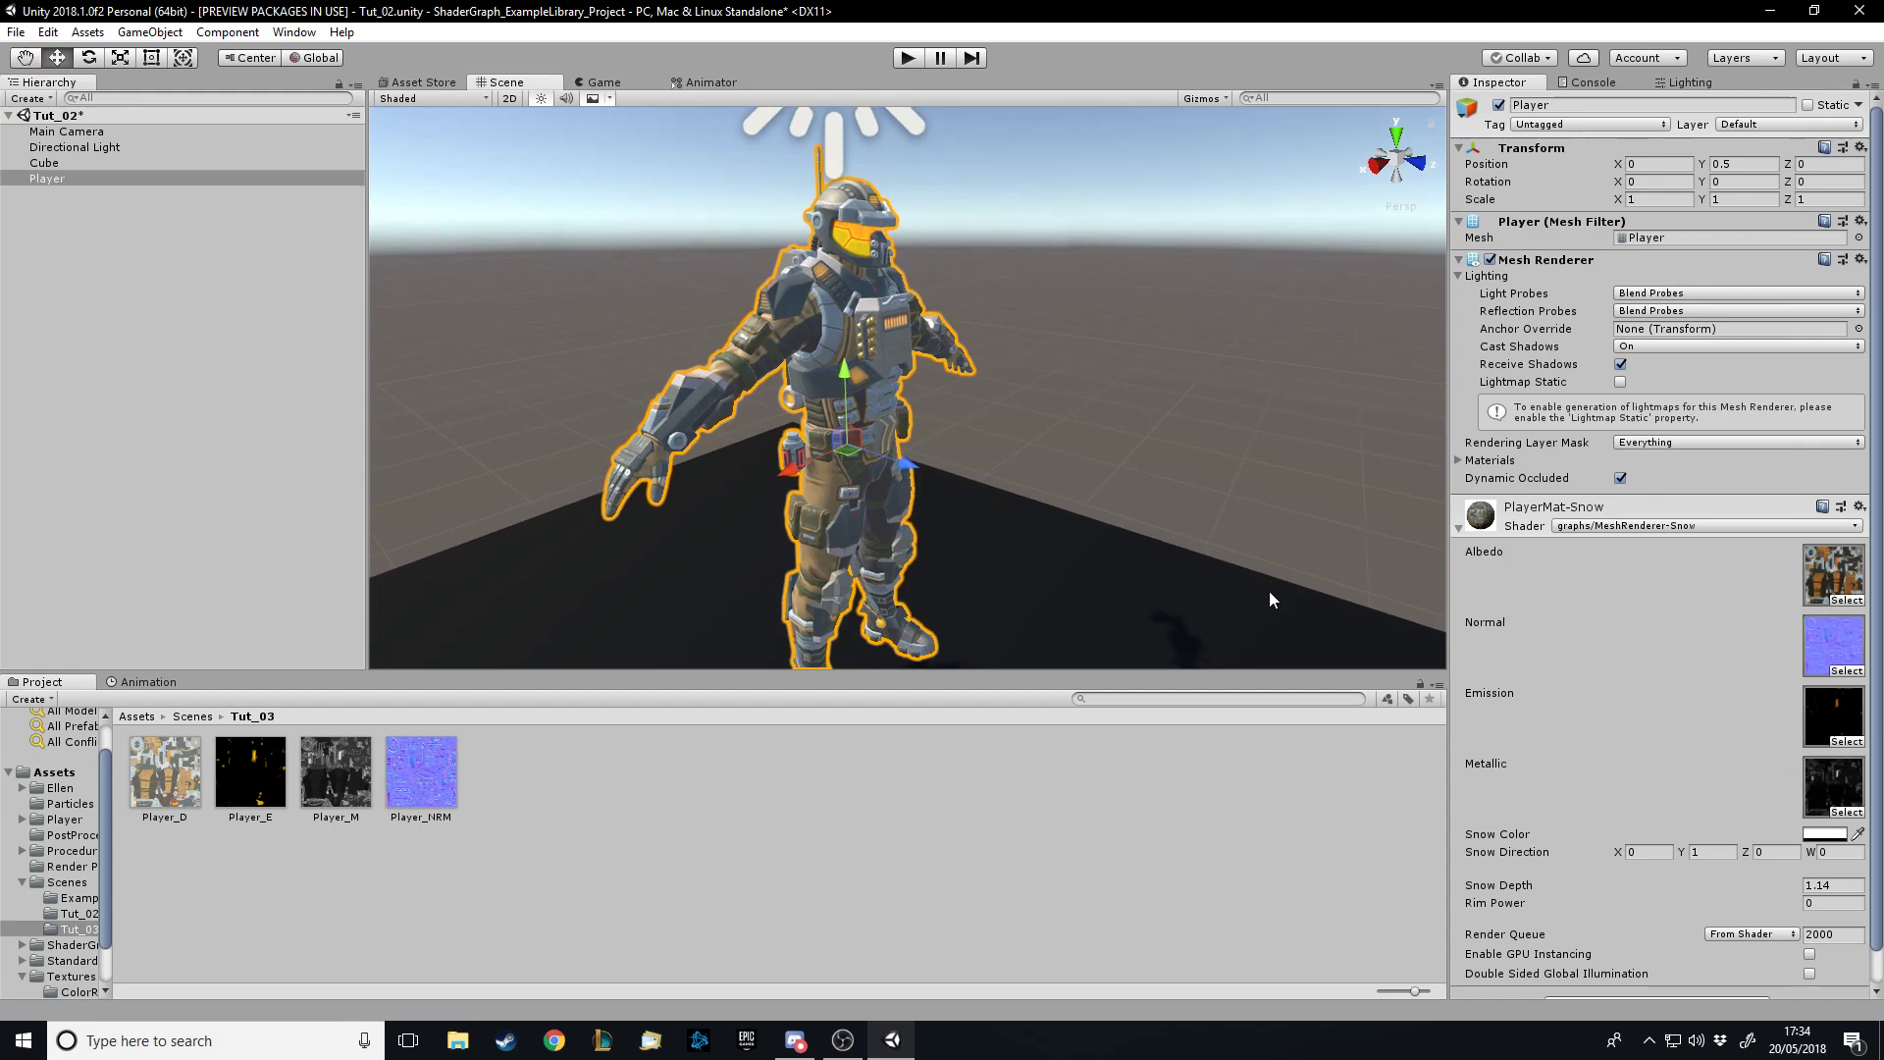
scroll(936, 432, up, 5)
scroll(969, 392, down, 8)
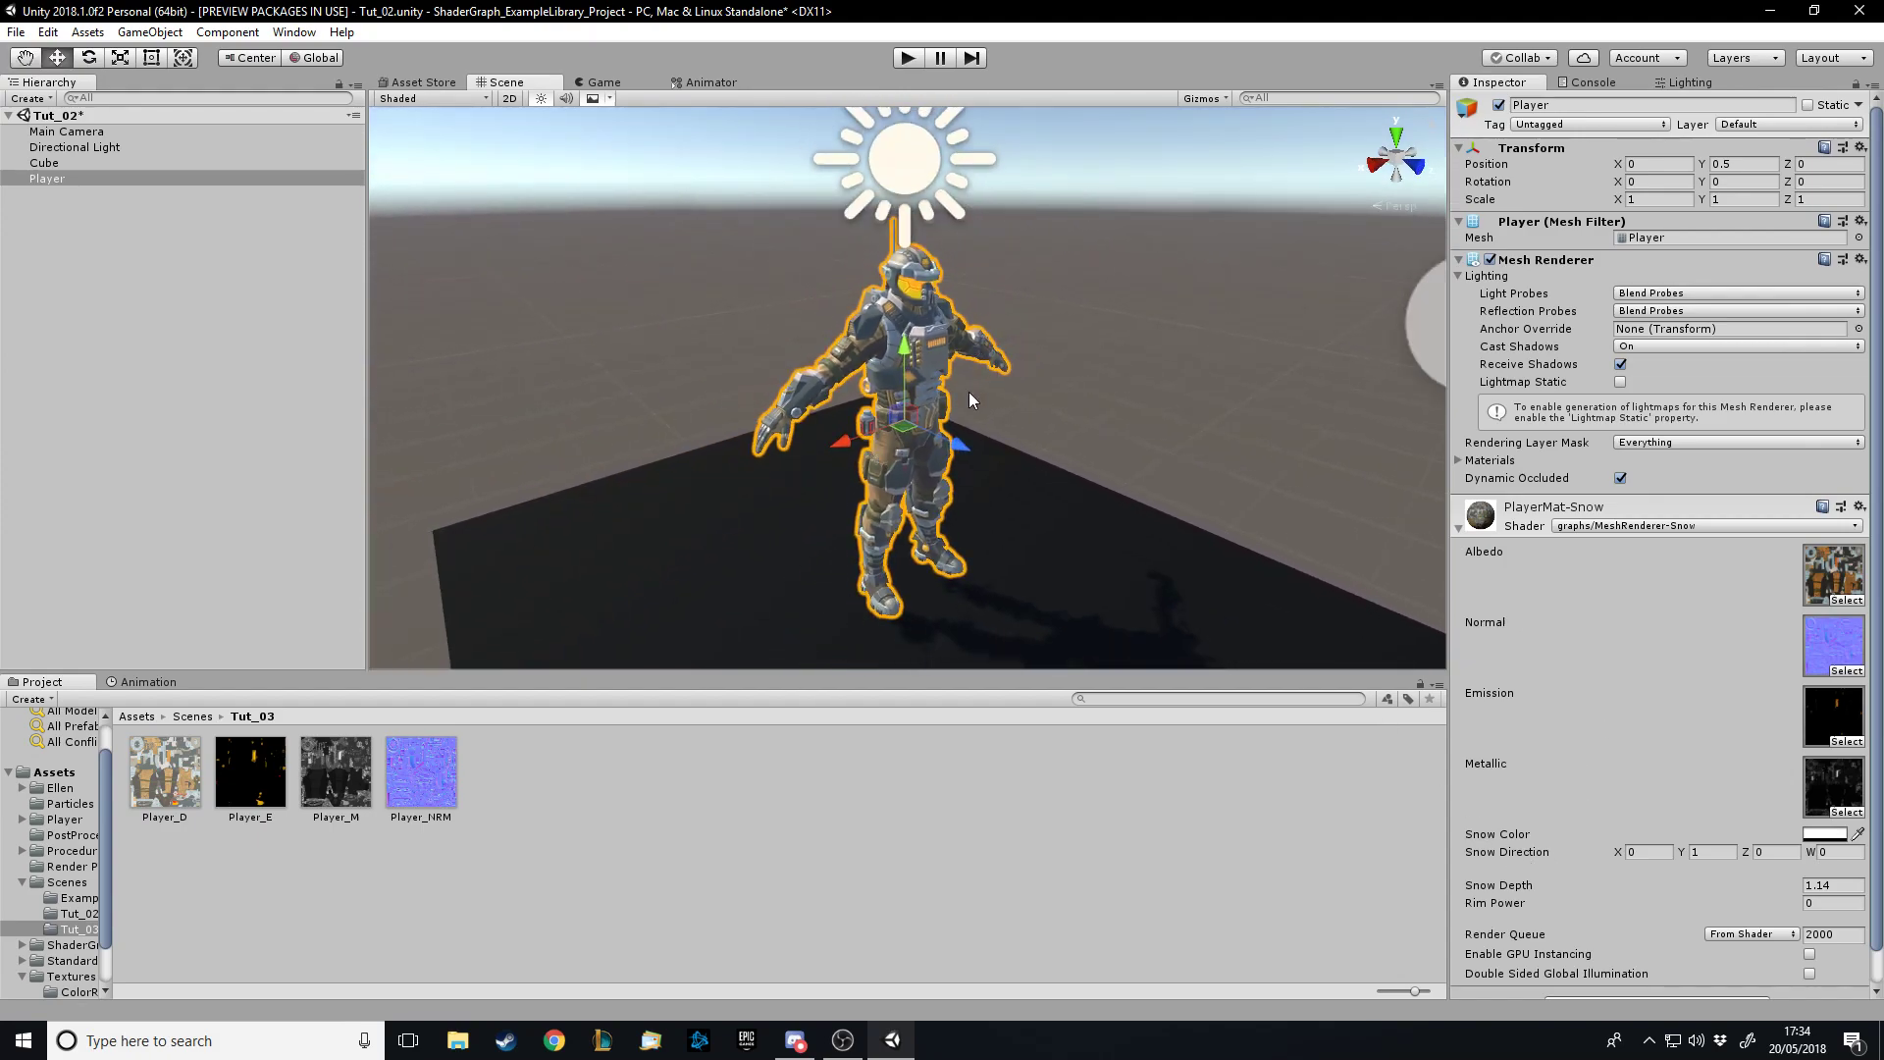
scroll(969, 392, up, 3)
drag(1513, 901, 1499, 901)
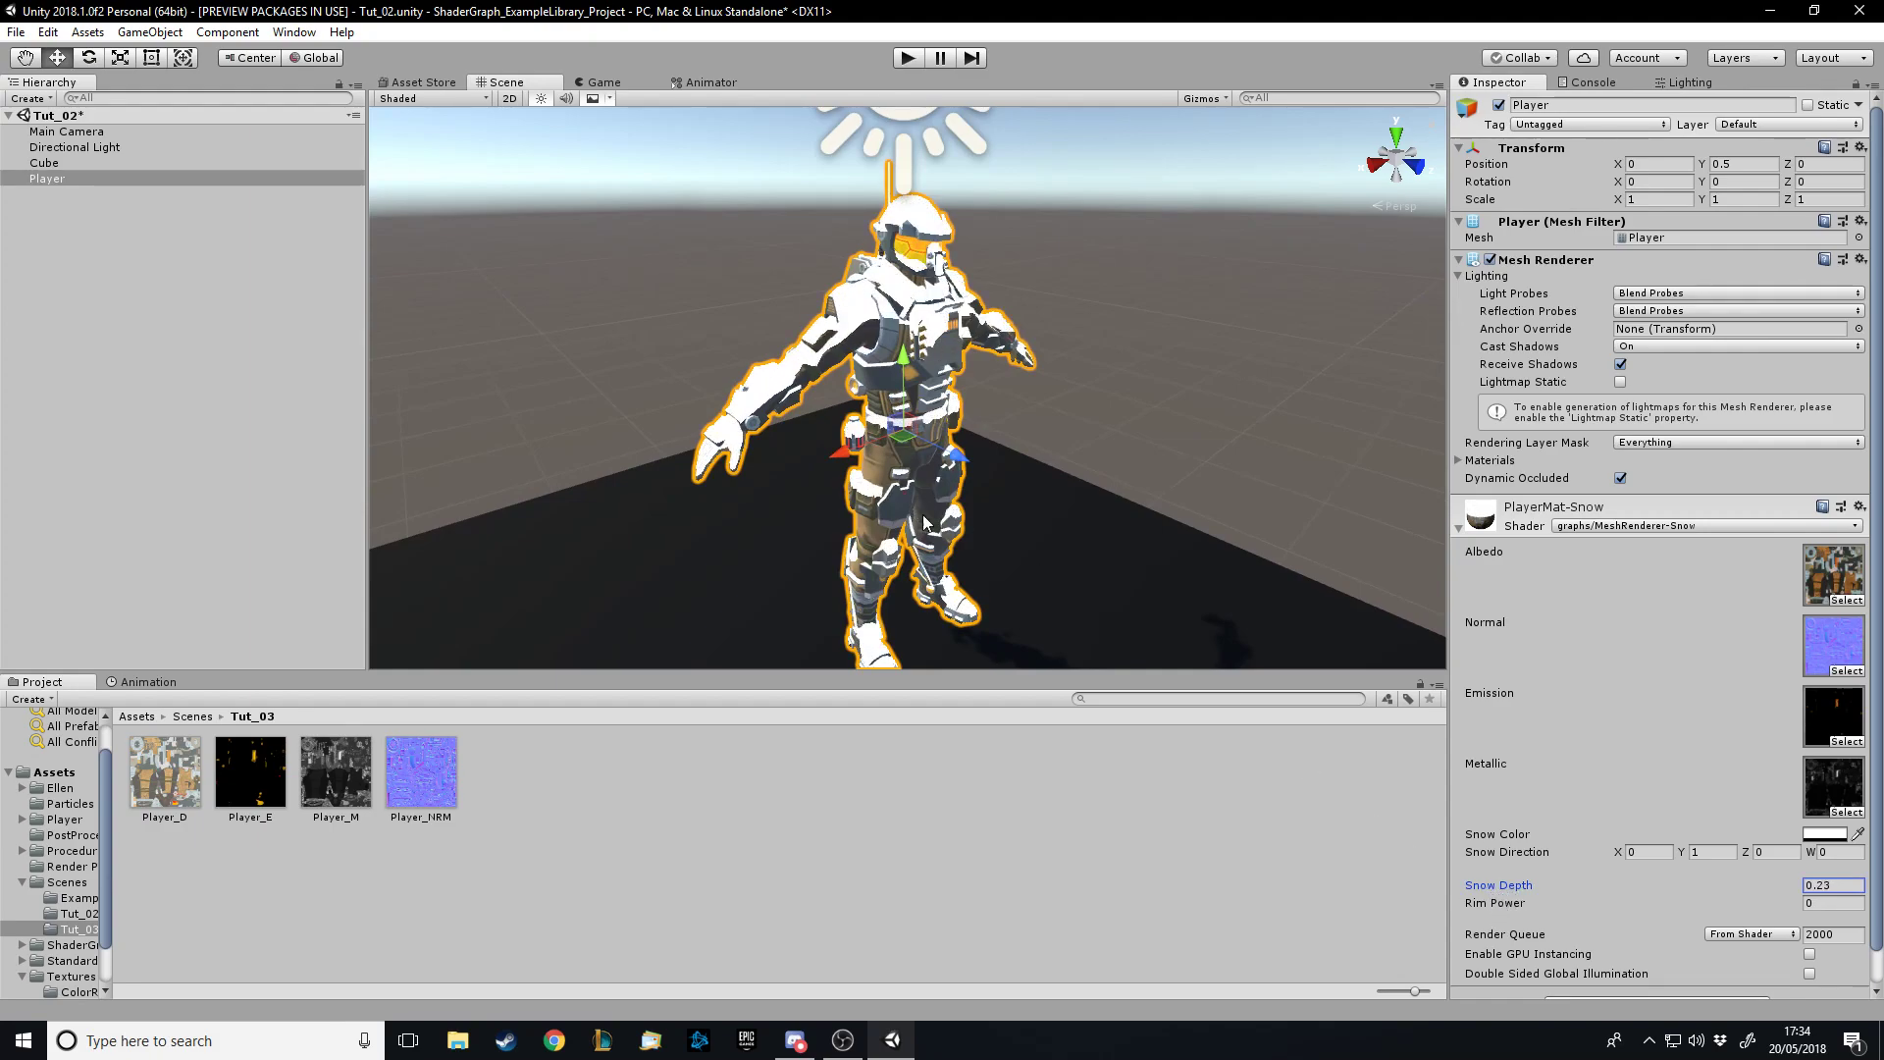
Orbit around the Player to inspect the added snow, then drag Rim Power toward -0.49
alt+drag(929, 524, 1191, 752)
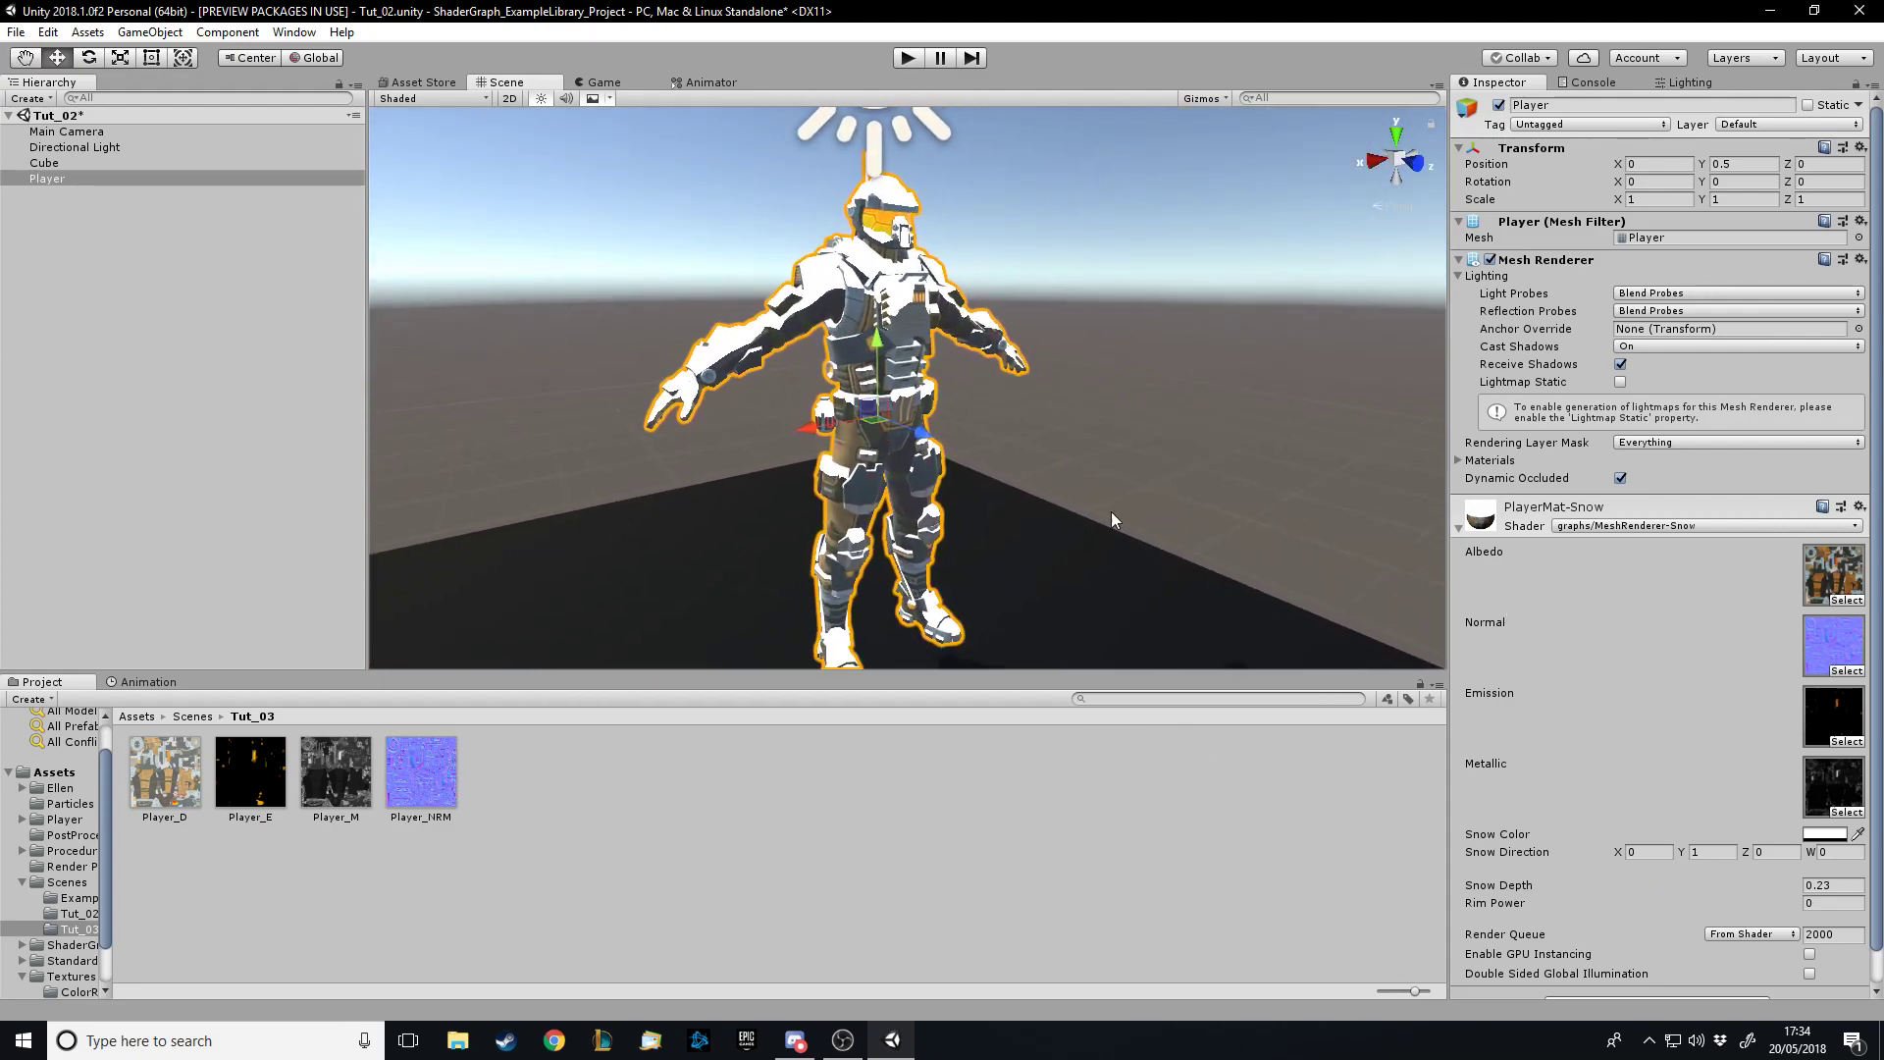
scroll(1111, 520, up, 5)
alt+drag(1111, 521, 1202, 408)
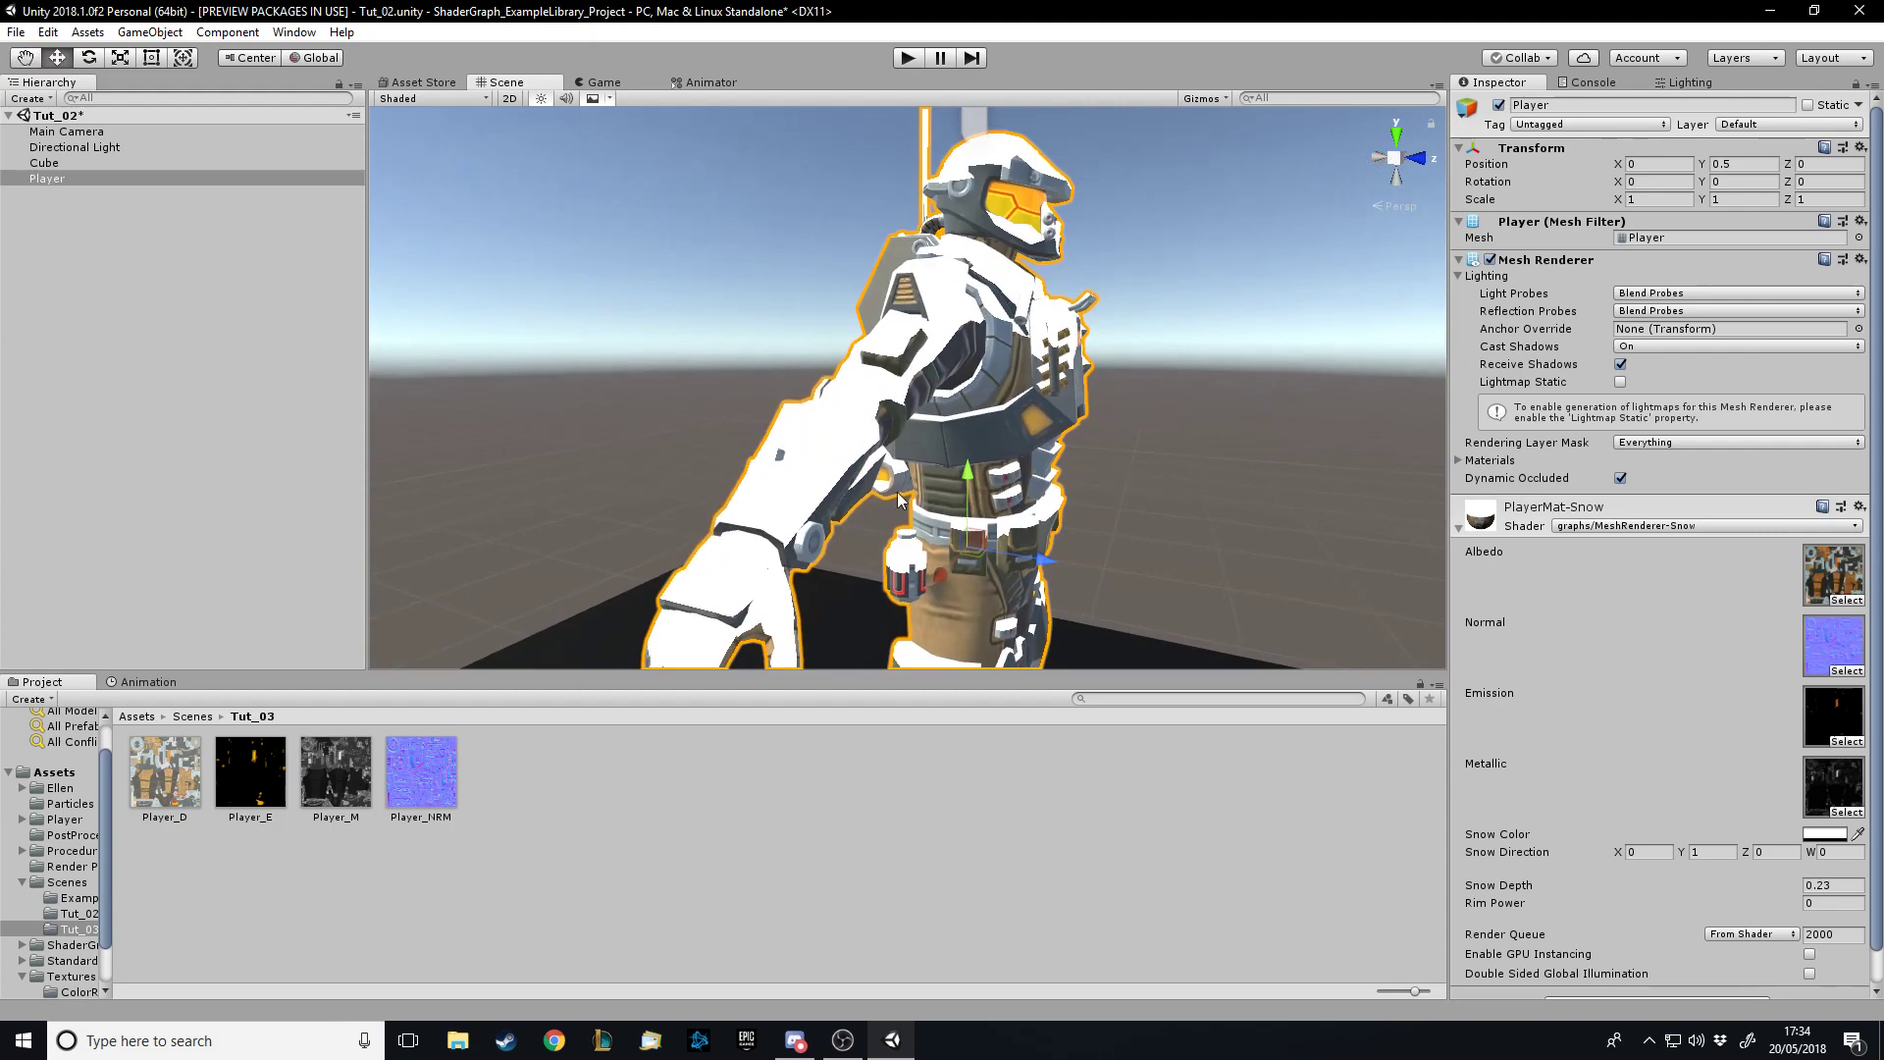
scroll(1275, 648, down, 5)
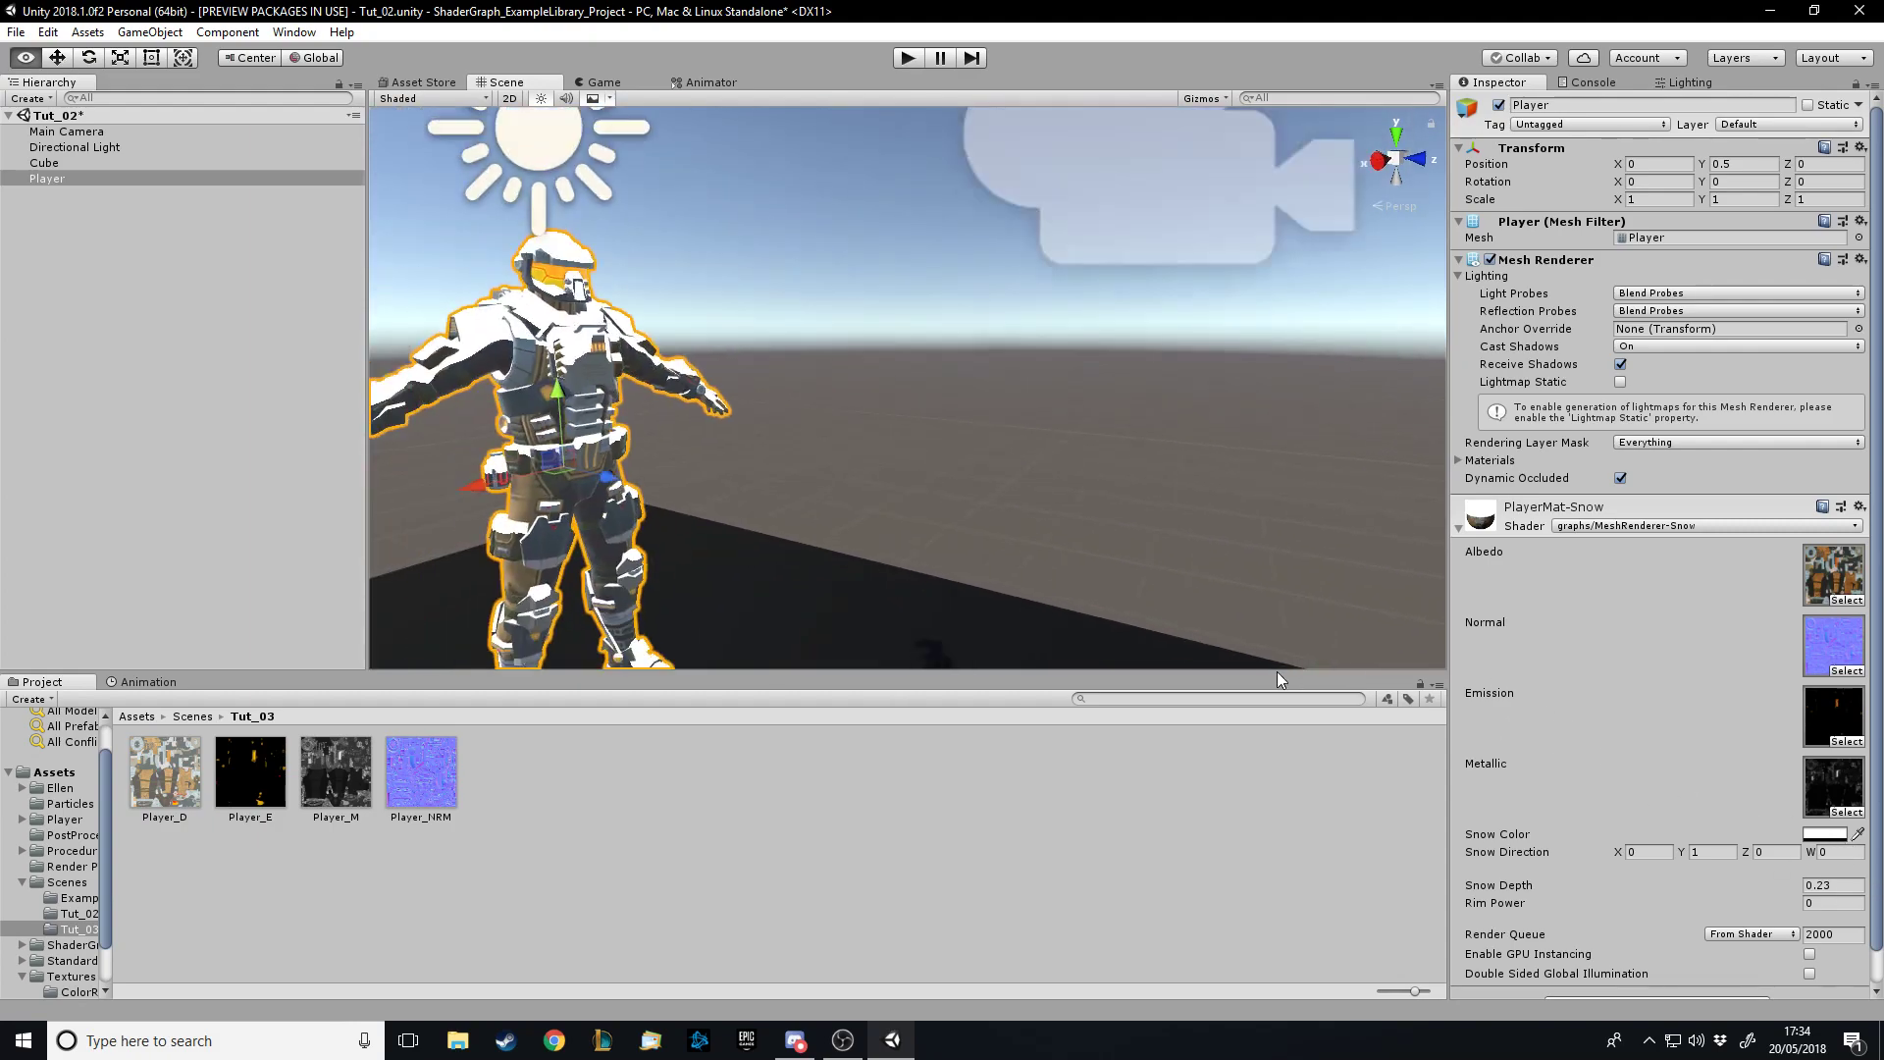
alt+drag(1276, 672, 1223, 703)
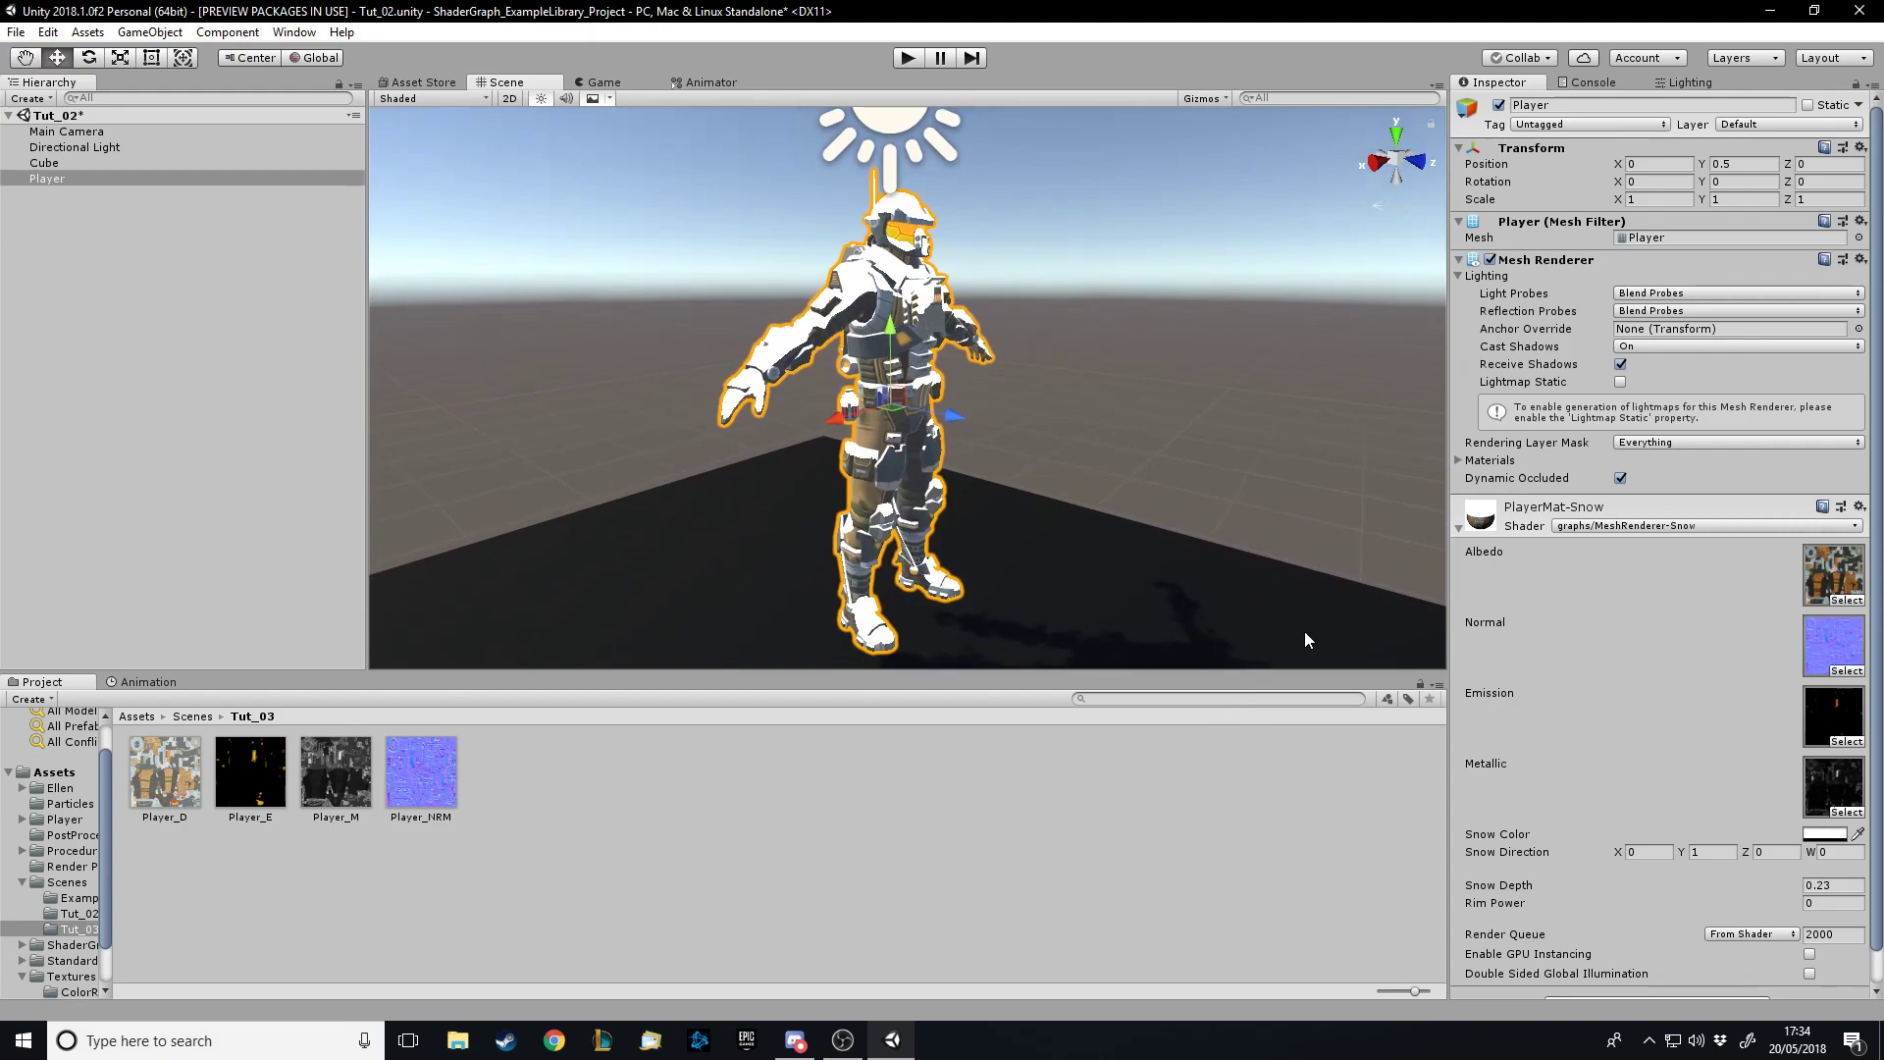
alt+drag(1127, 542, 1159, 569)
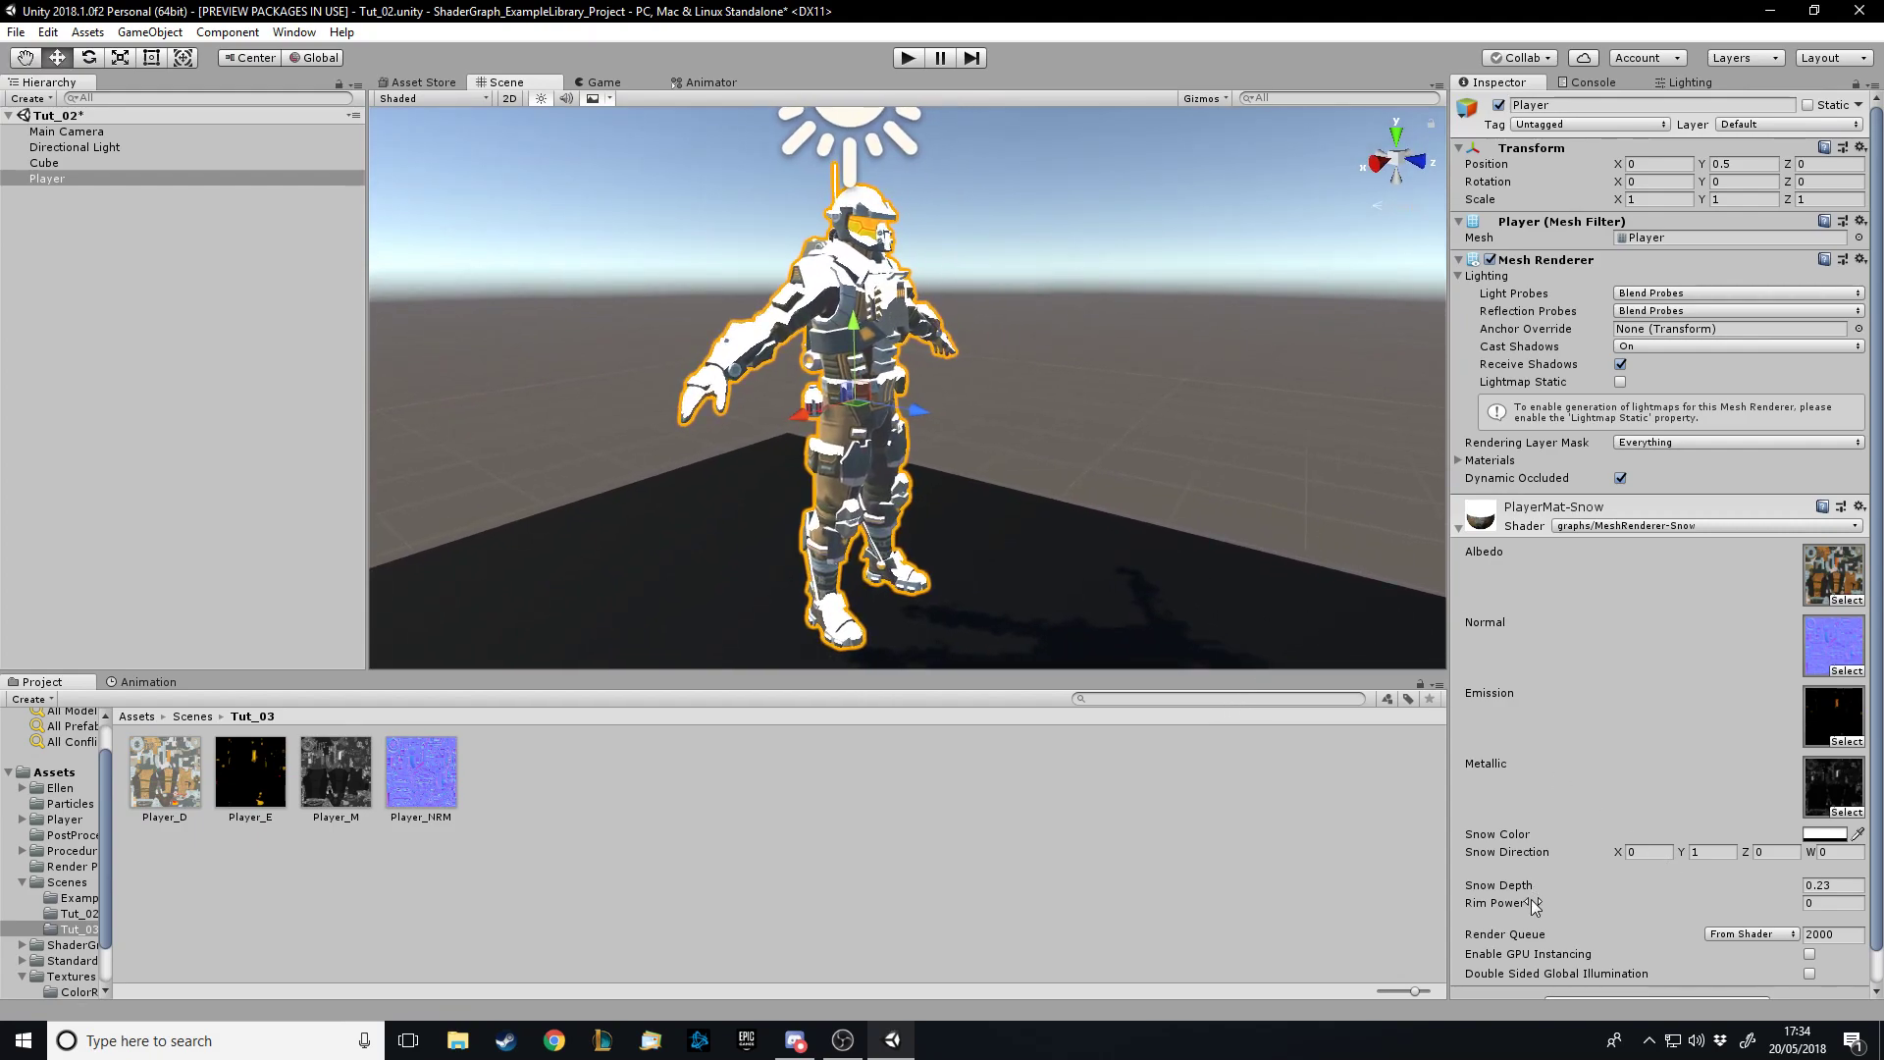
mouse_move(1536, 905)
mouse_down()
mouse_move(1477, 912)
mouse_move(1605, 927)
mouse_move(1498, 929)
mouse_up()
Try Snow Direction Y -1, view the Player from below, then set Y to 0
click(1694, 852)
text(-1)
alt+drag(1387, 514, 1672, 826)
key(BackSpace)
key(BackSpace)
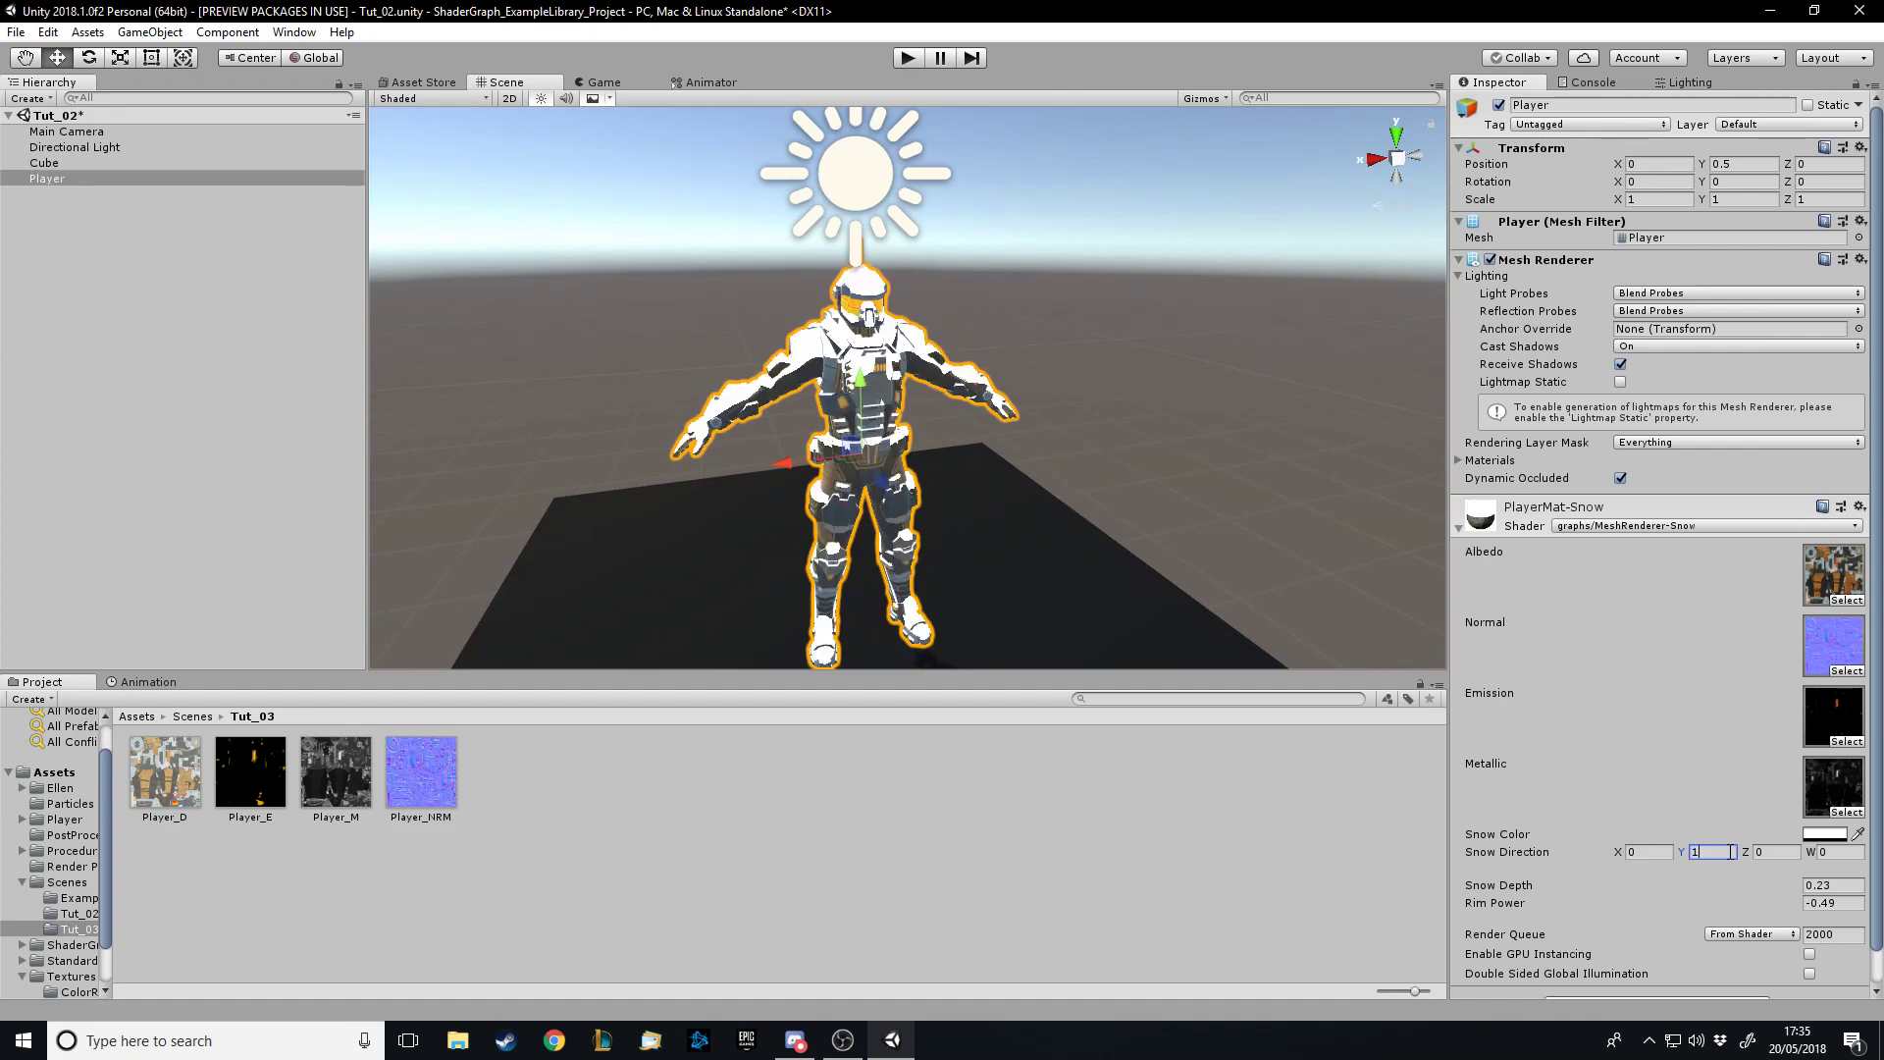
text(1)
key(BackSpace)
text(0)
Set Snow Direction X to 1 to see side snow, then restore X 0, Y 1
click(1649, 851)
text(1)
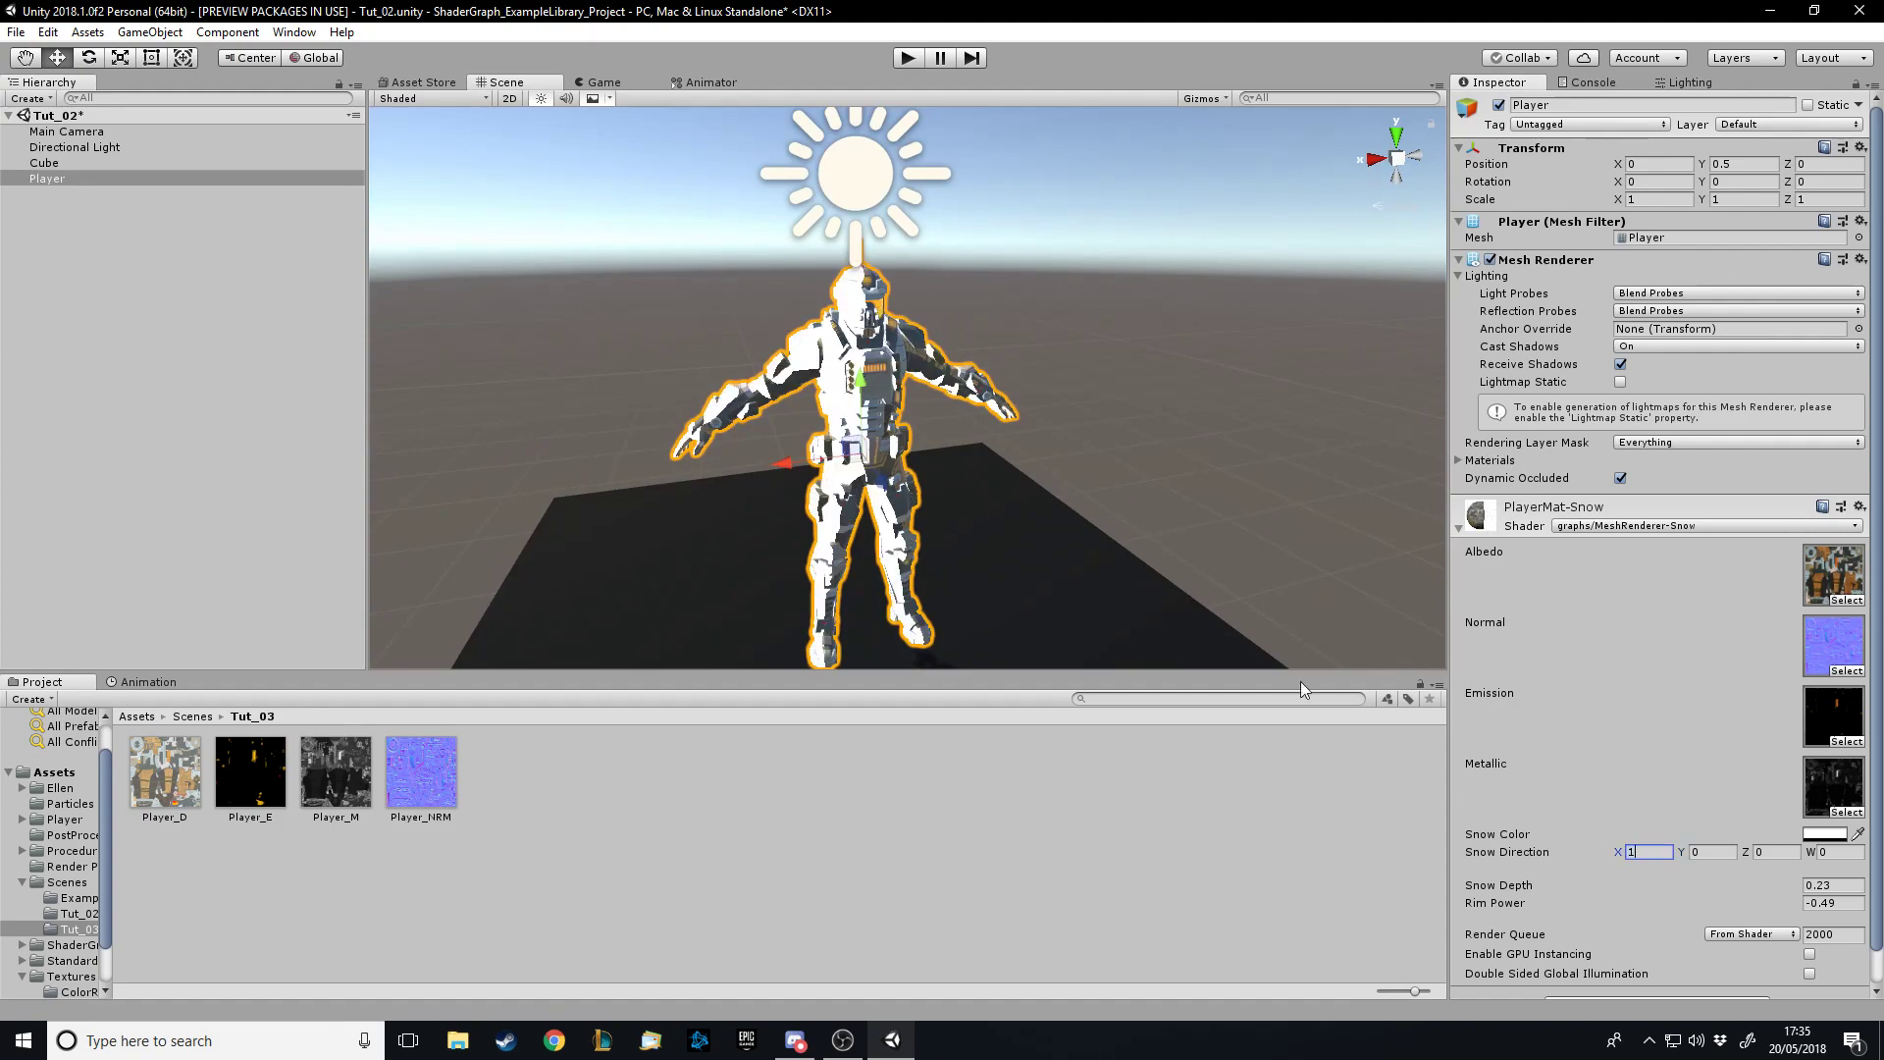
alt+drag(1227, 589, 1128, 549)
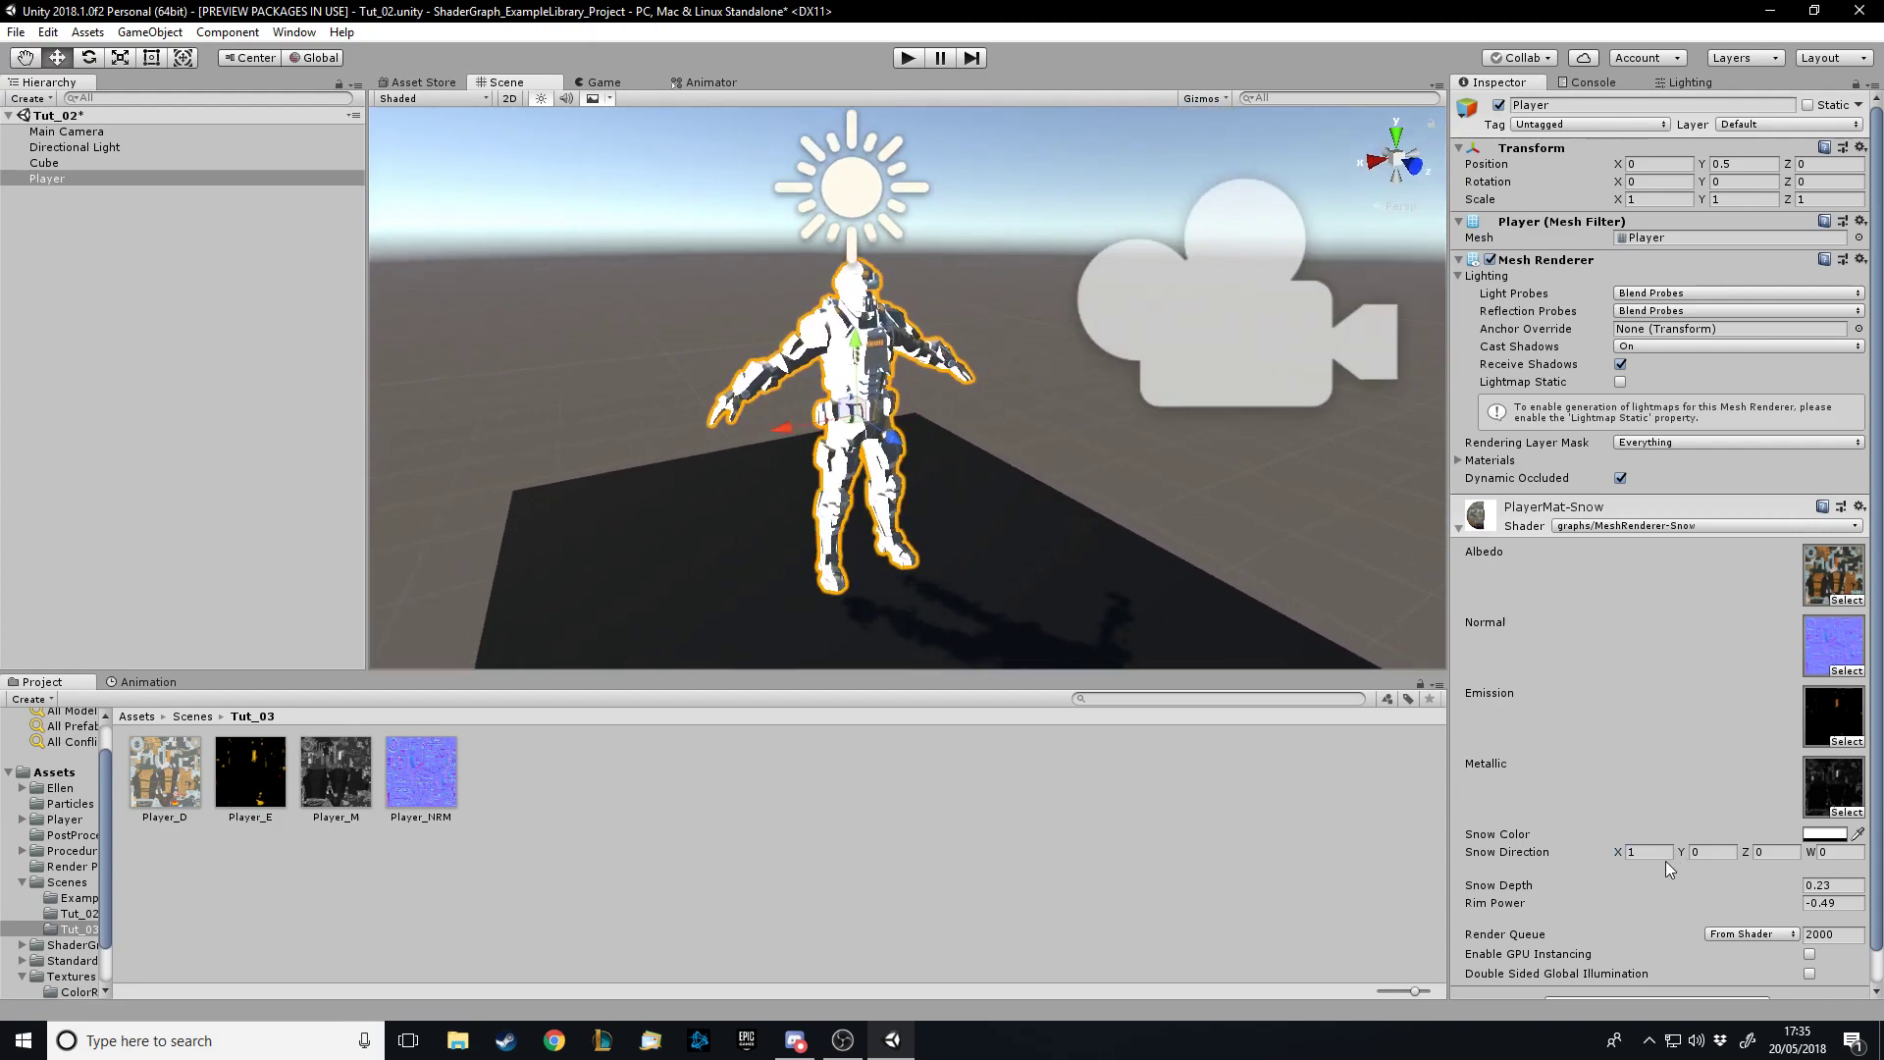
text(0)
key(Tab)
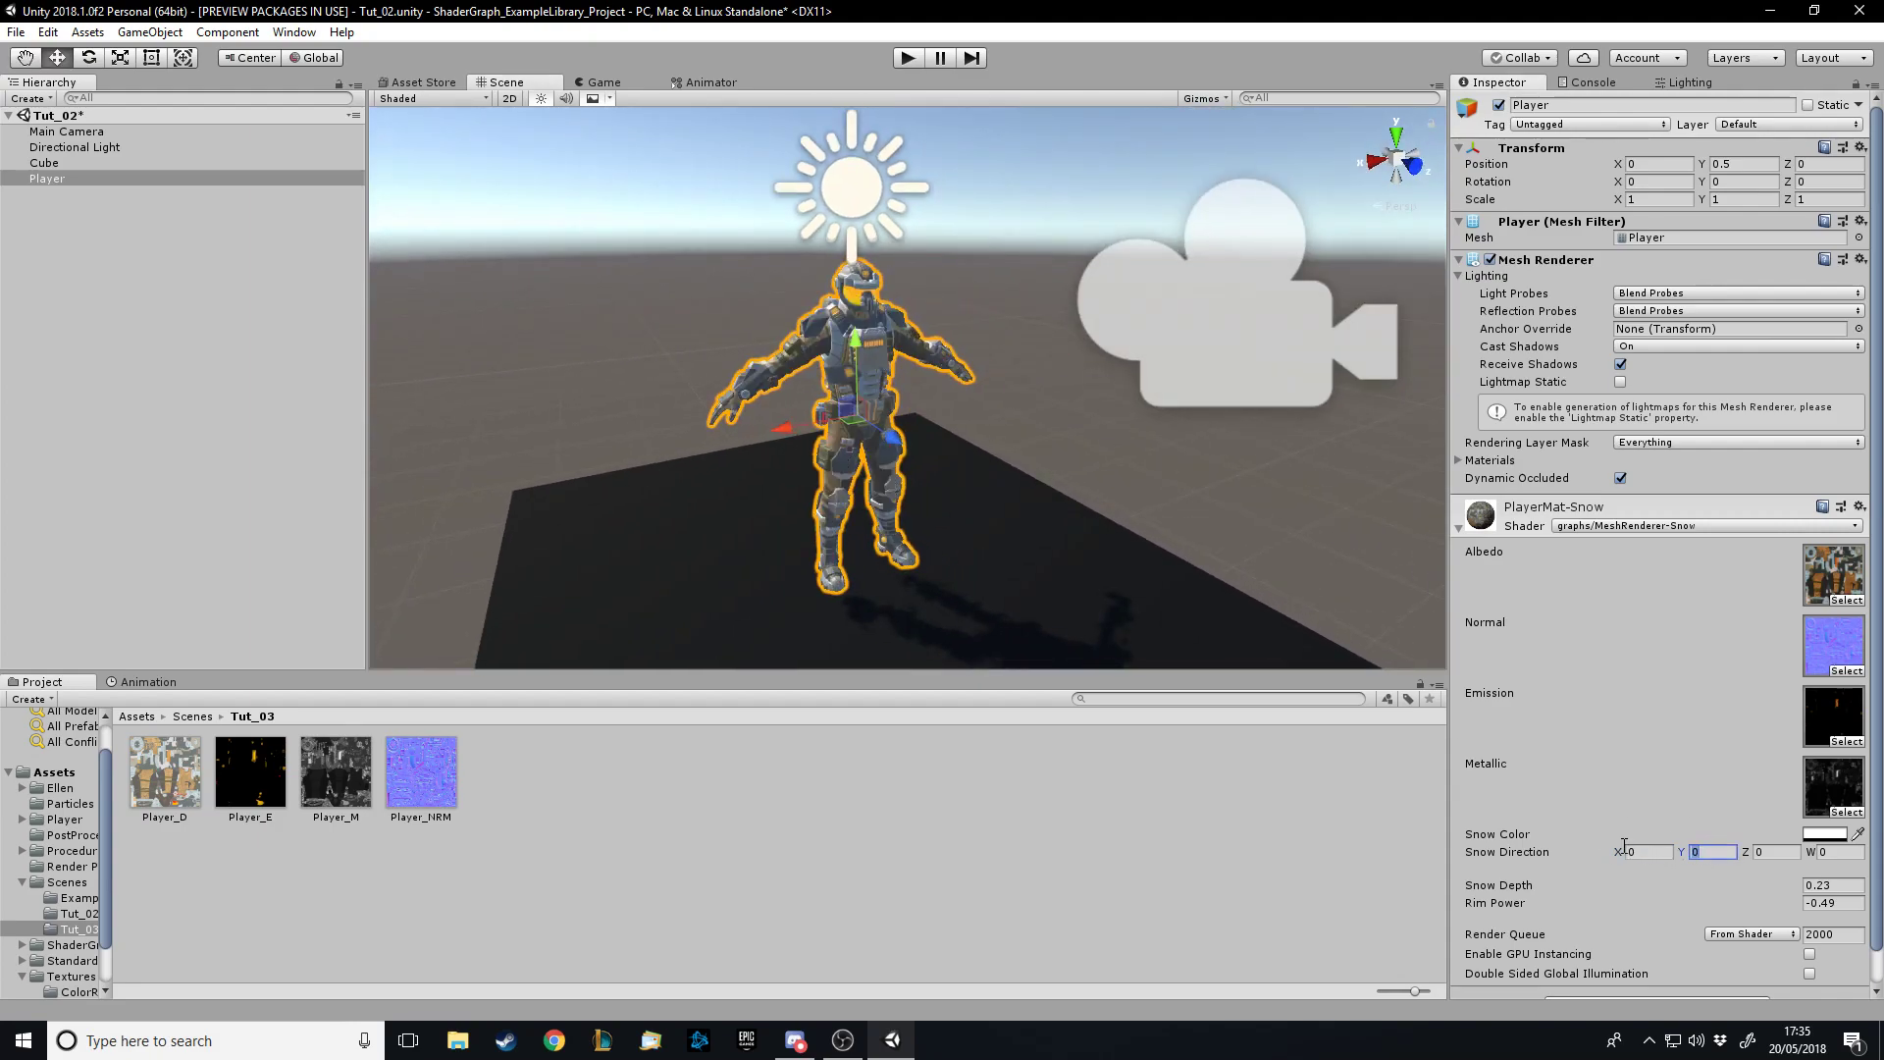
text(1)
alt+drag(1099, 495, 1087, 455)
scroll(1087, 455, up, 5)
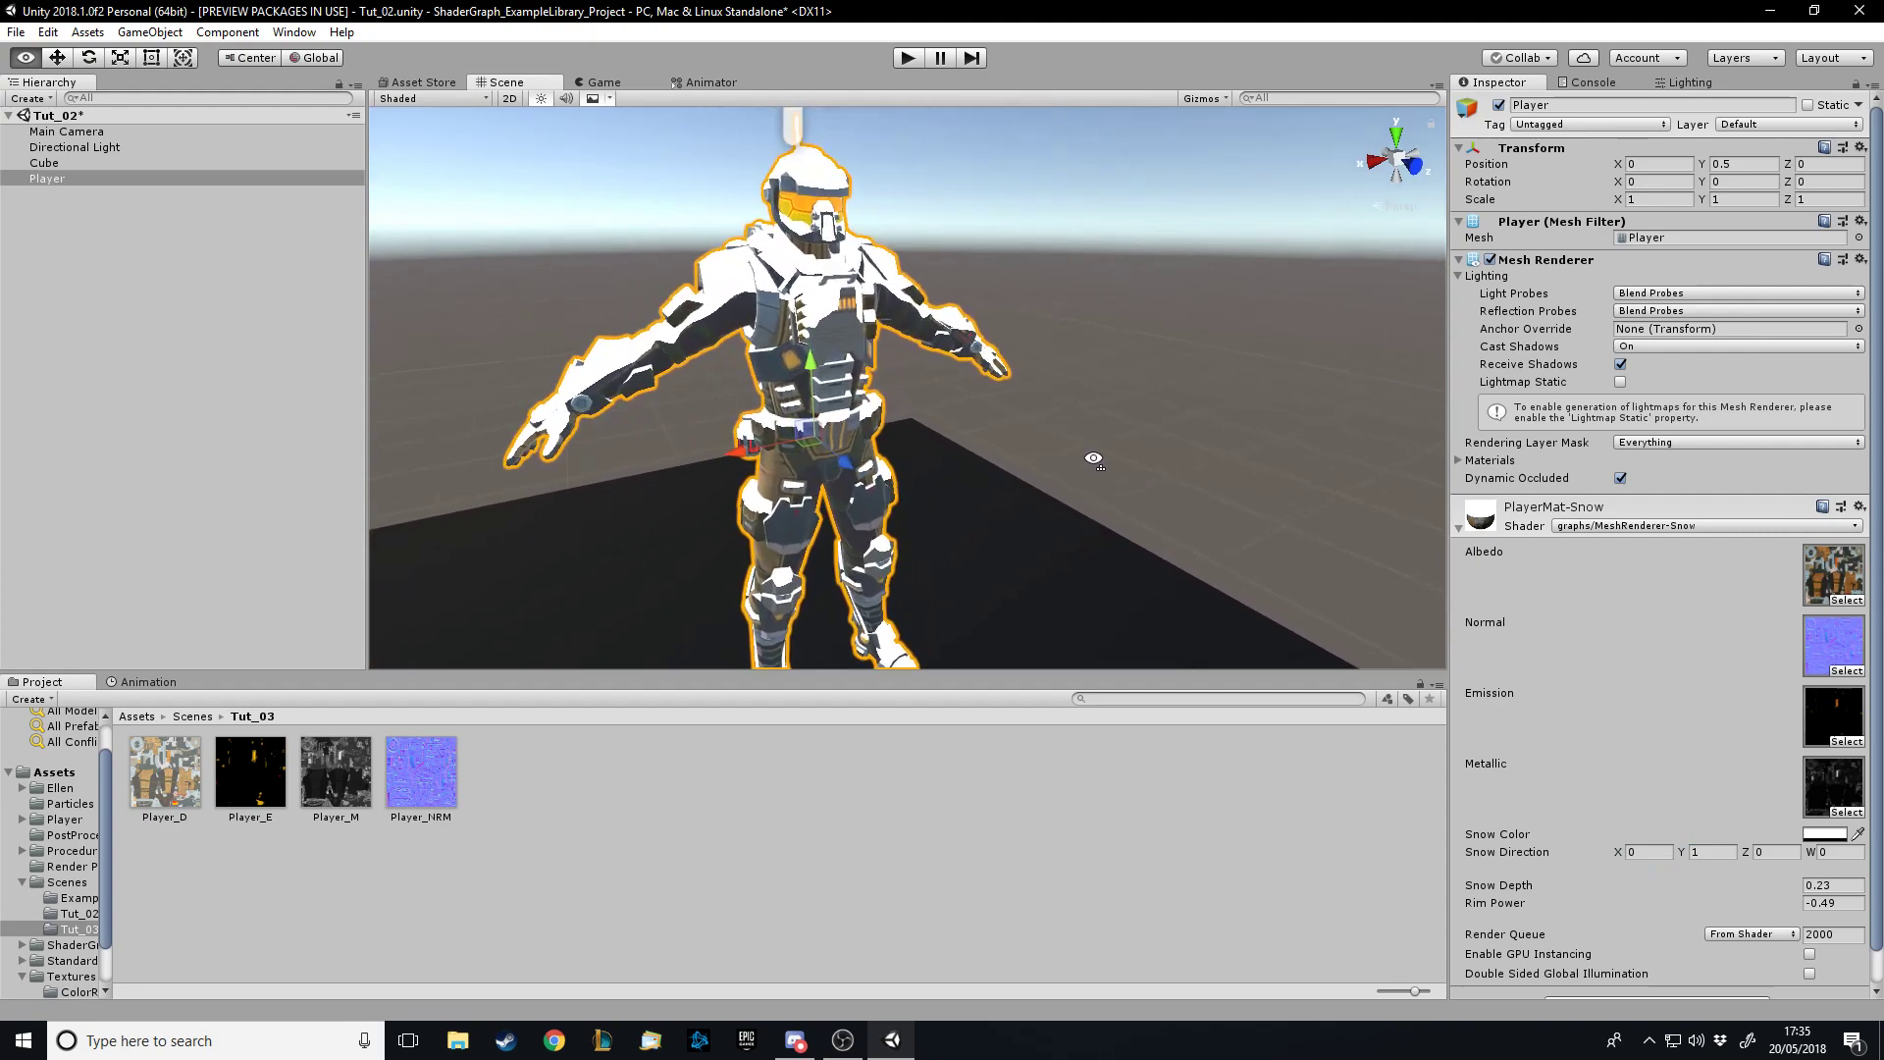
Create a new material named SnowMat in the Tut_03 folder
click(542, 774)
click(786, 283)
right_click(550, 805)
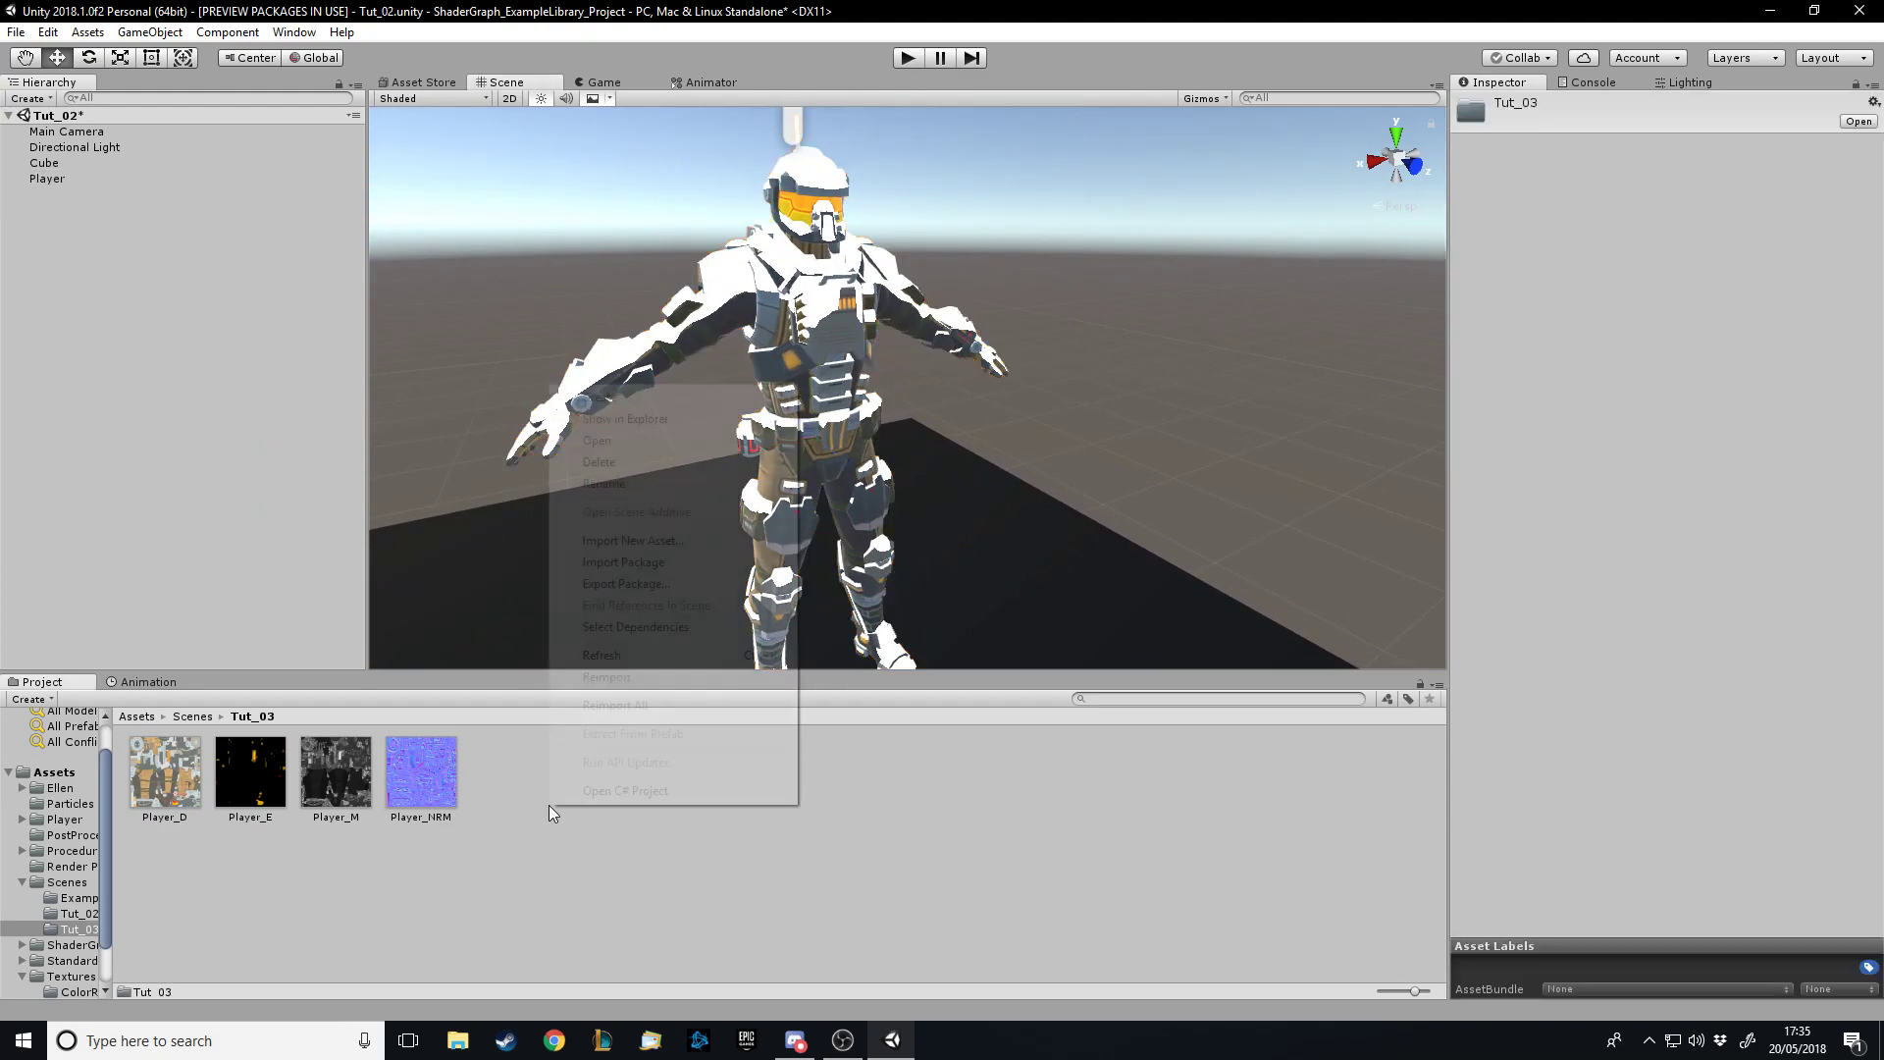
mouse_move(633, 409)
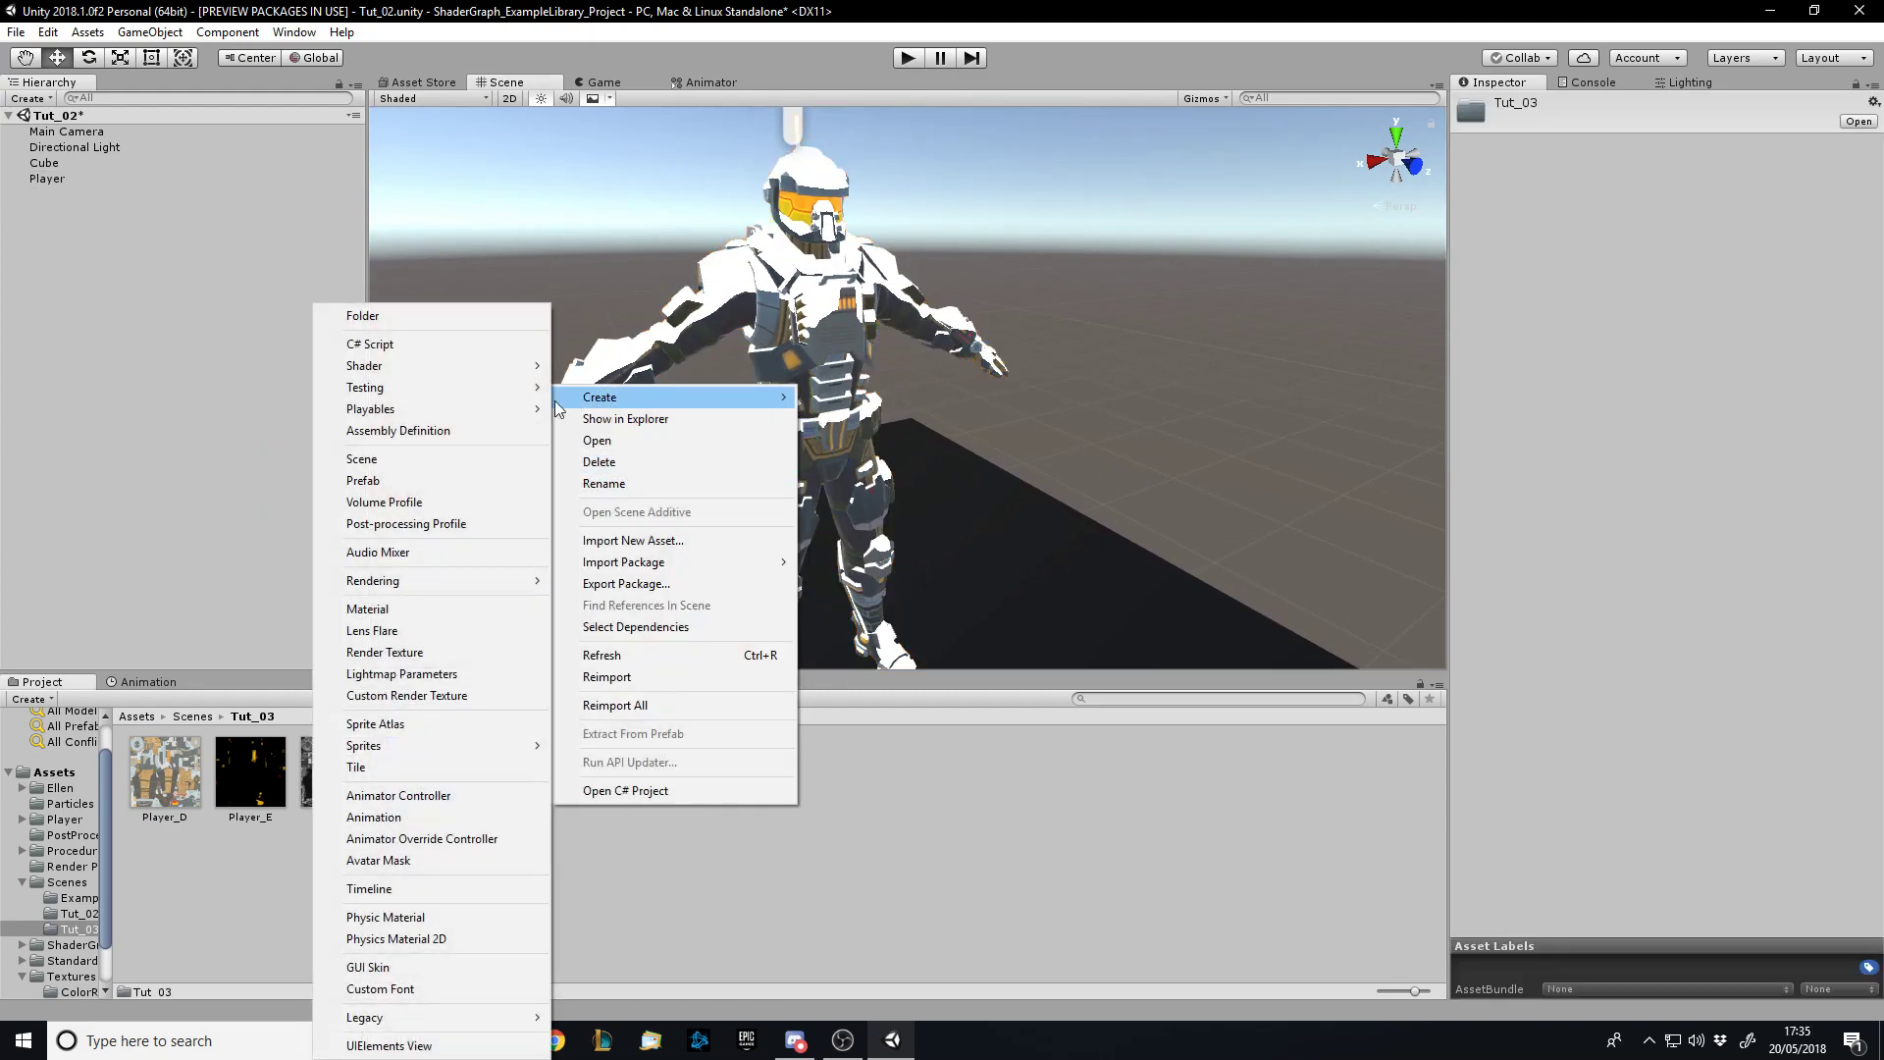
click(451, 603)
text(SN)
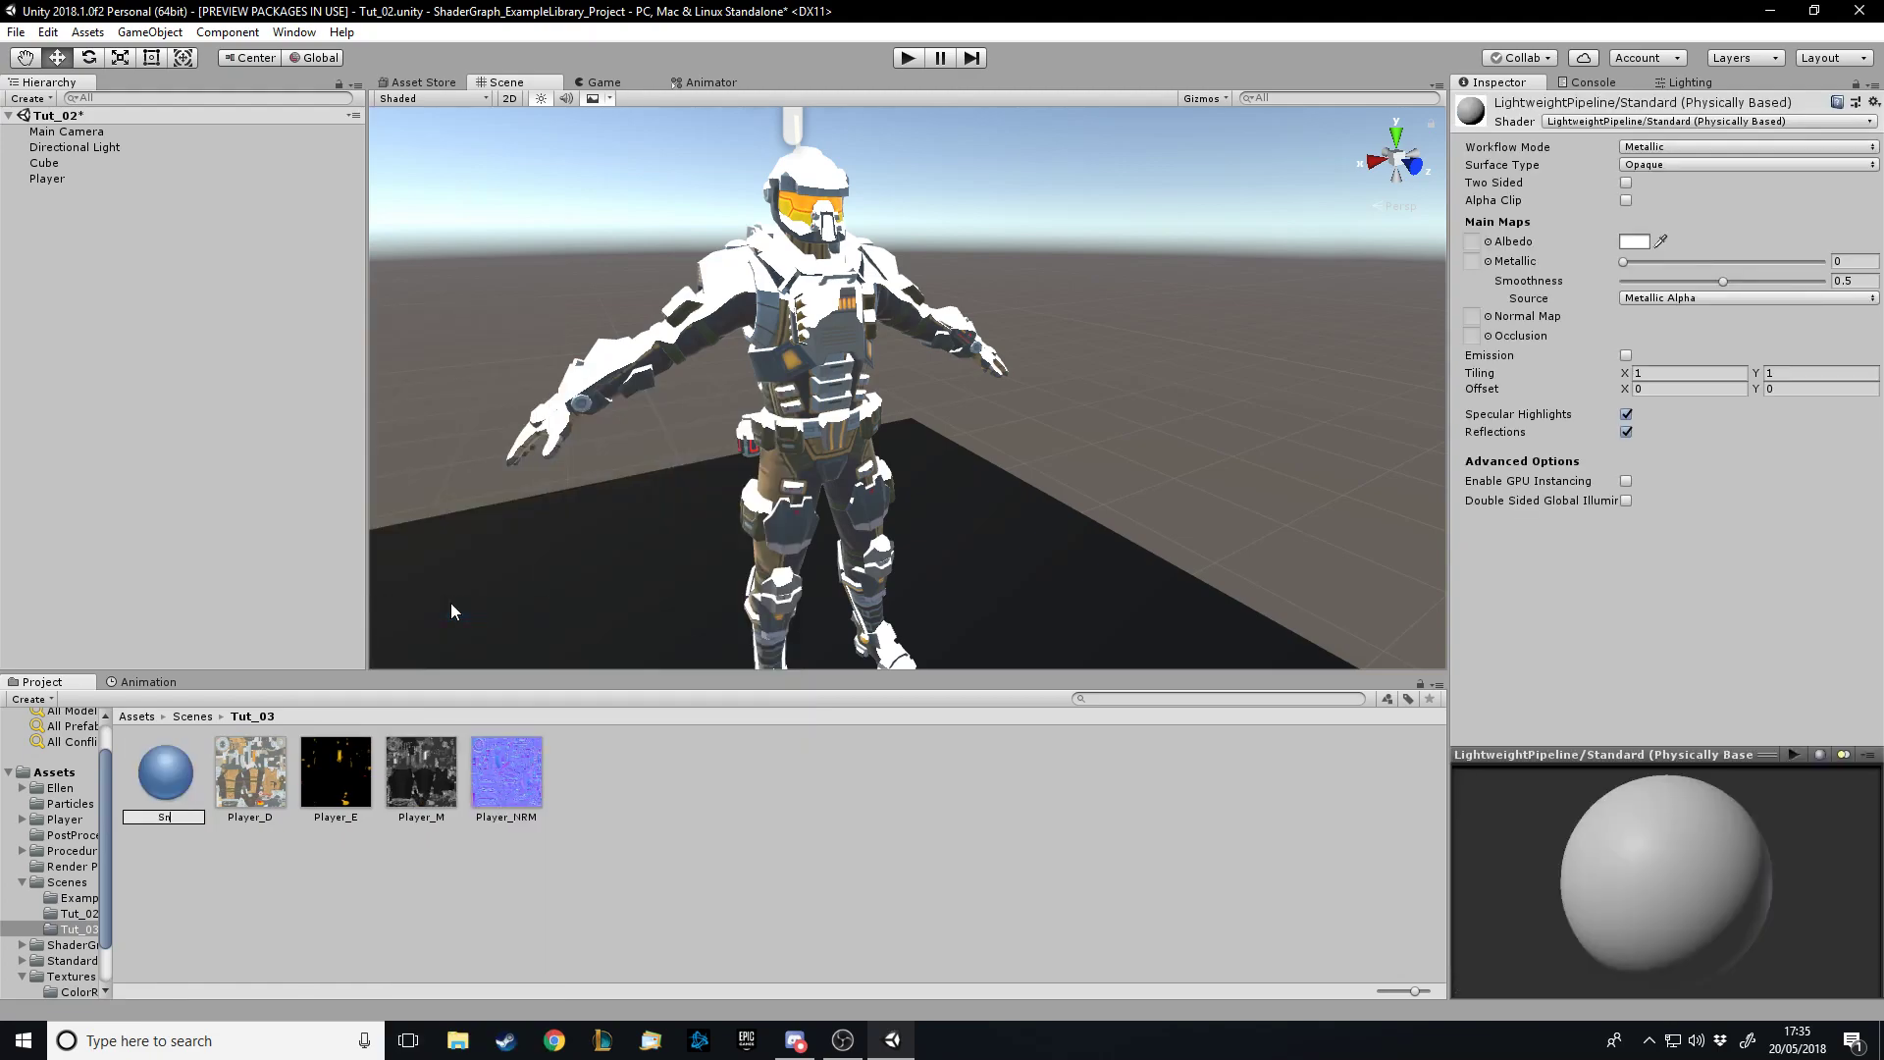
text(owMat)
key(Return)
Create a shader graph named SnowShader and apply SnowMat to the Player model
right_click(589, 866)
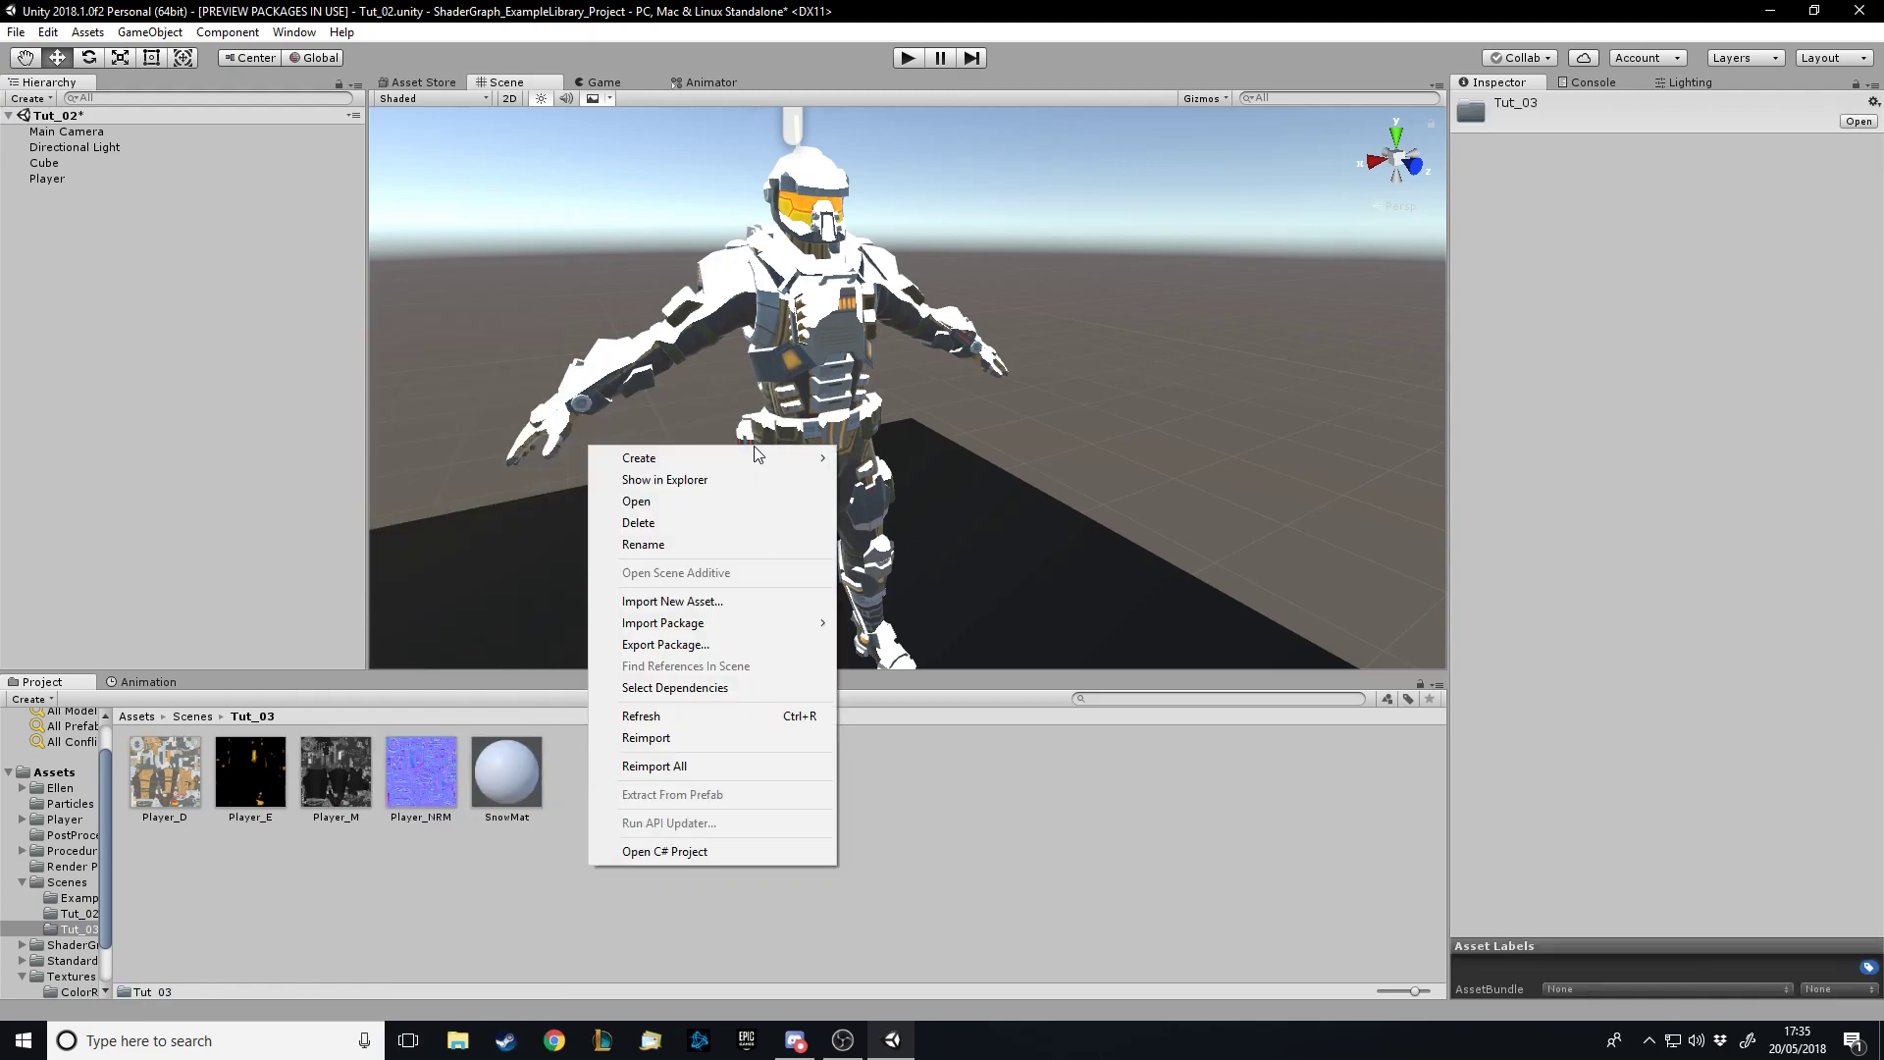
mouse_move(755, 462)
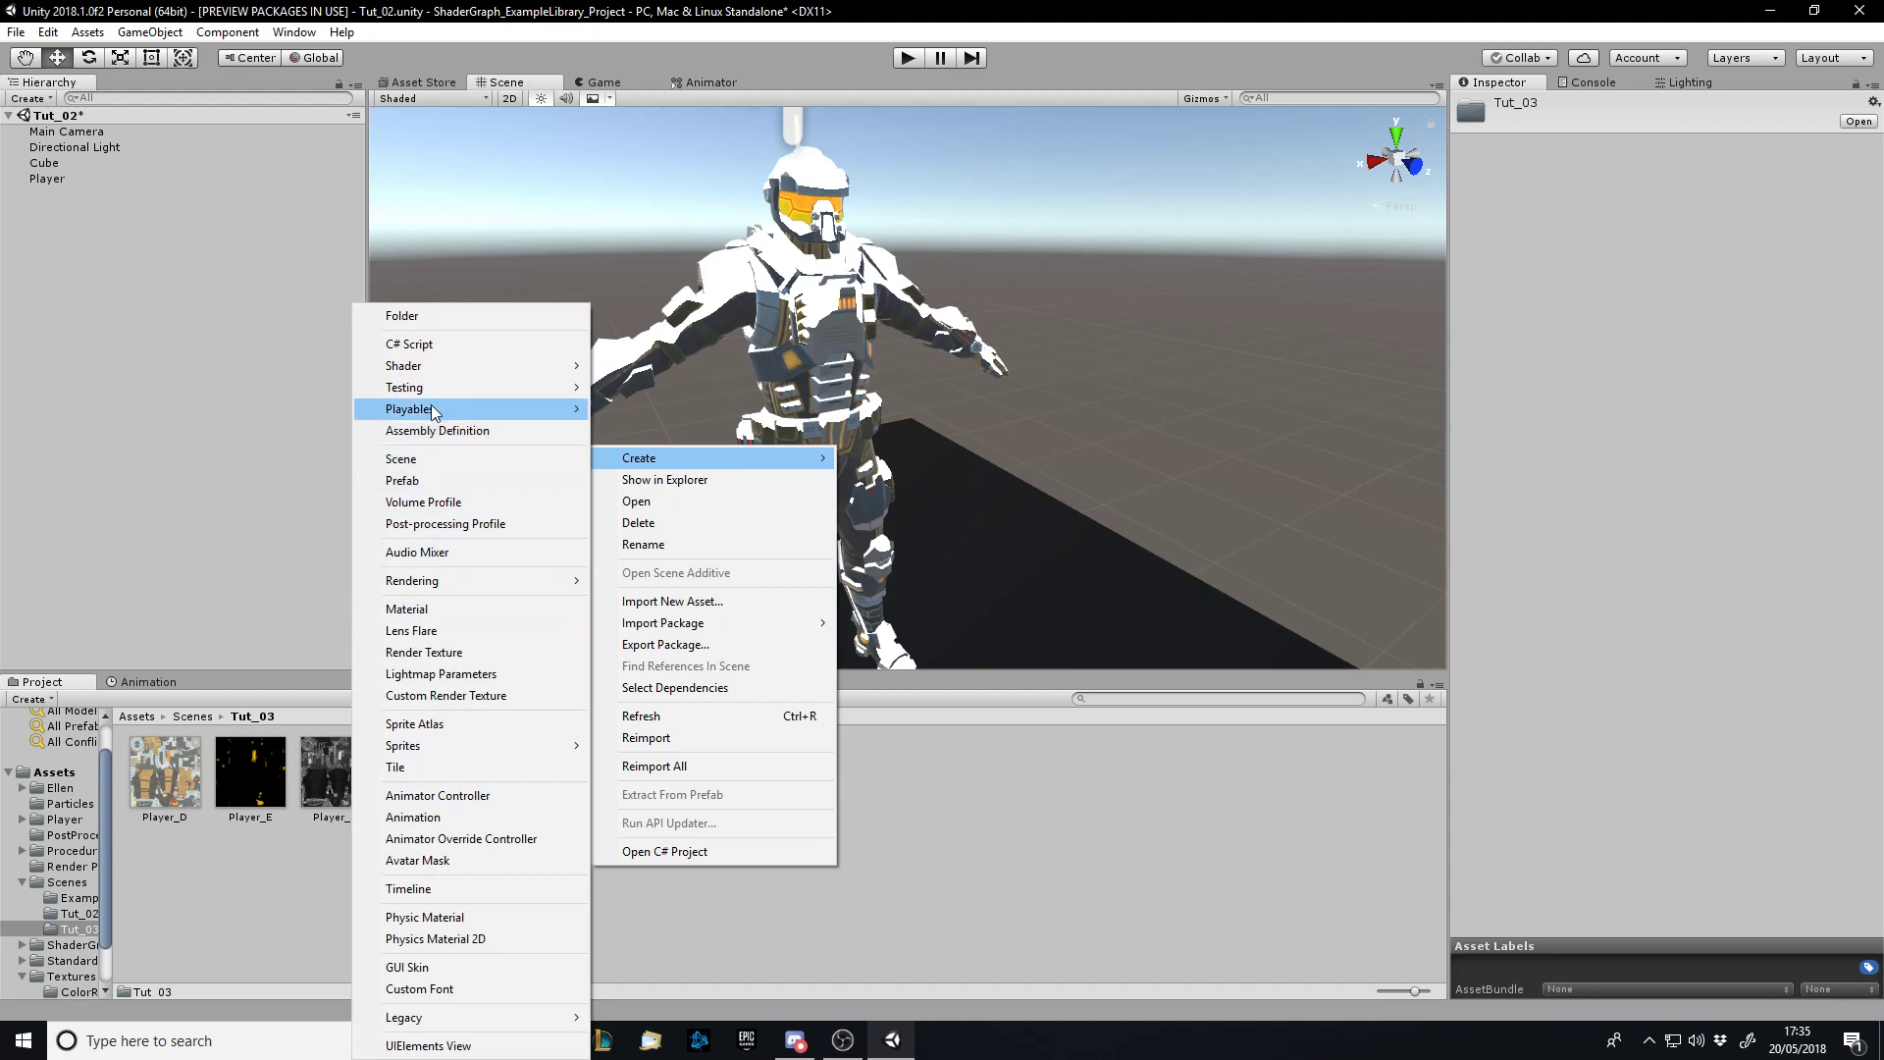
mouse_move(427, 371)
click(275, 458)
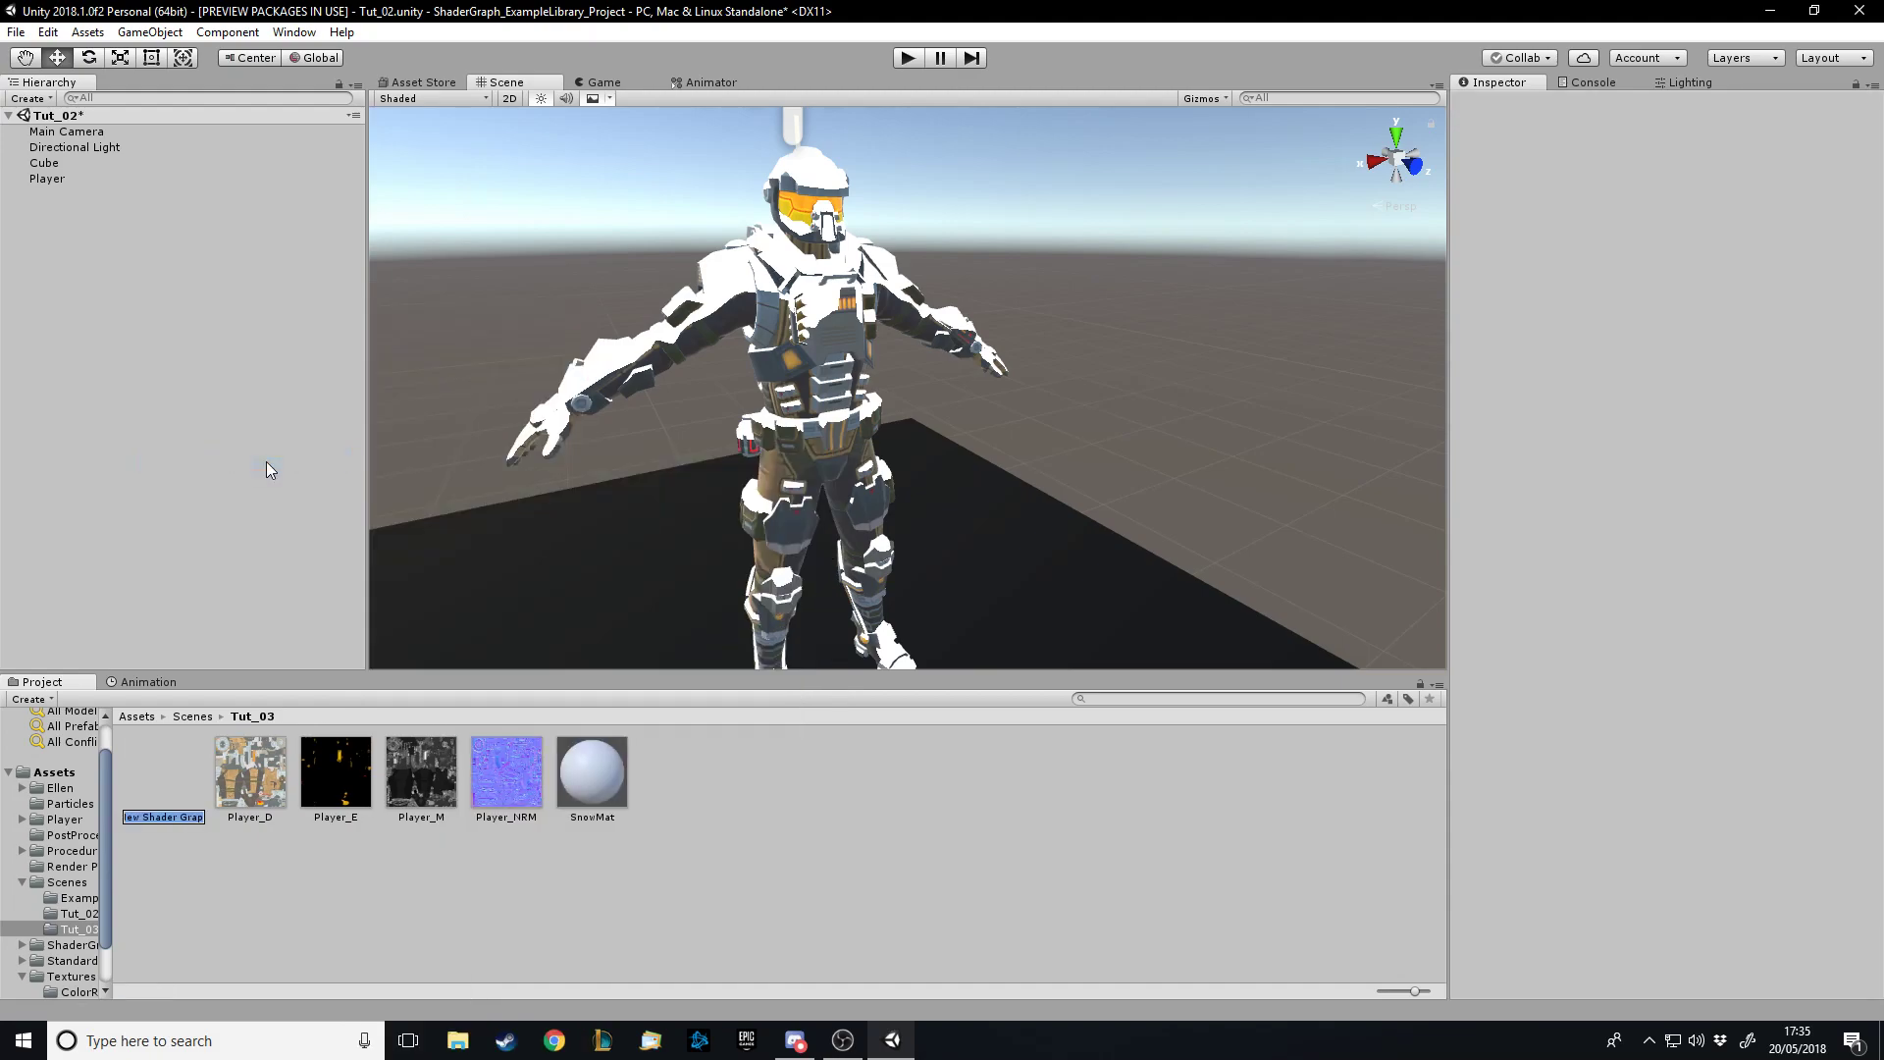
text(SnowShader)
key(Return)
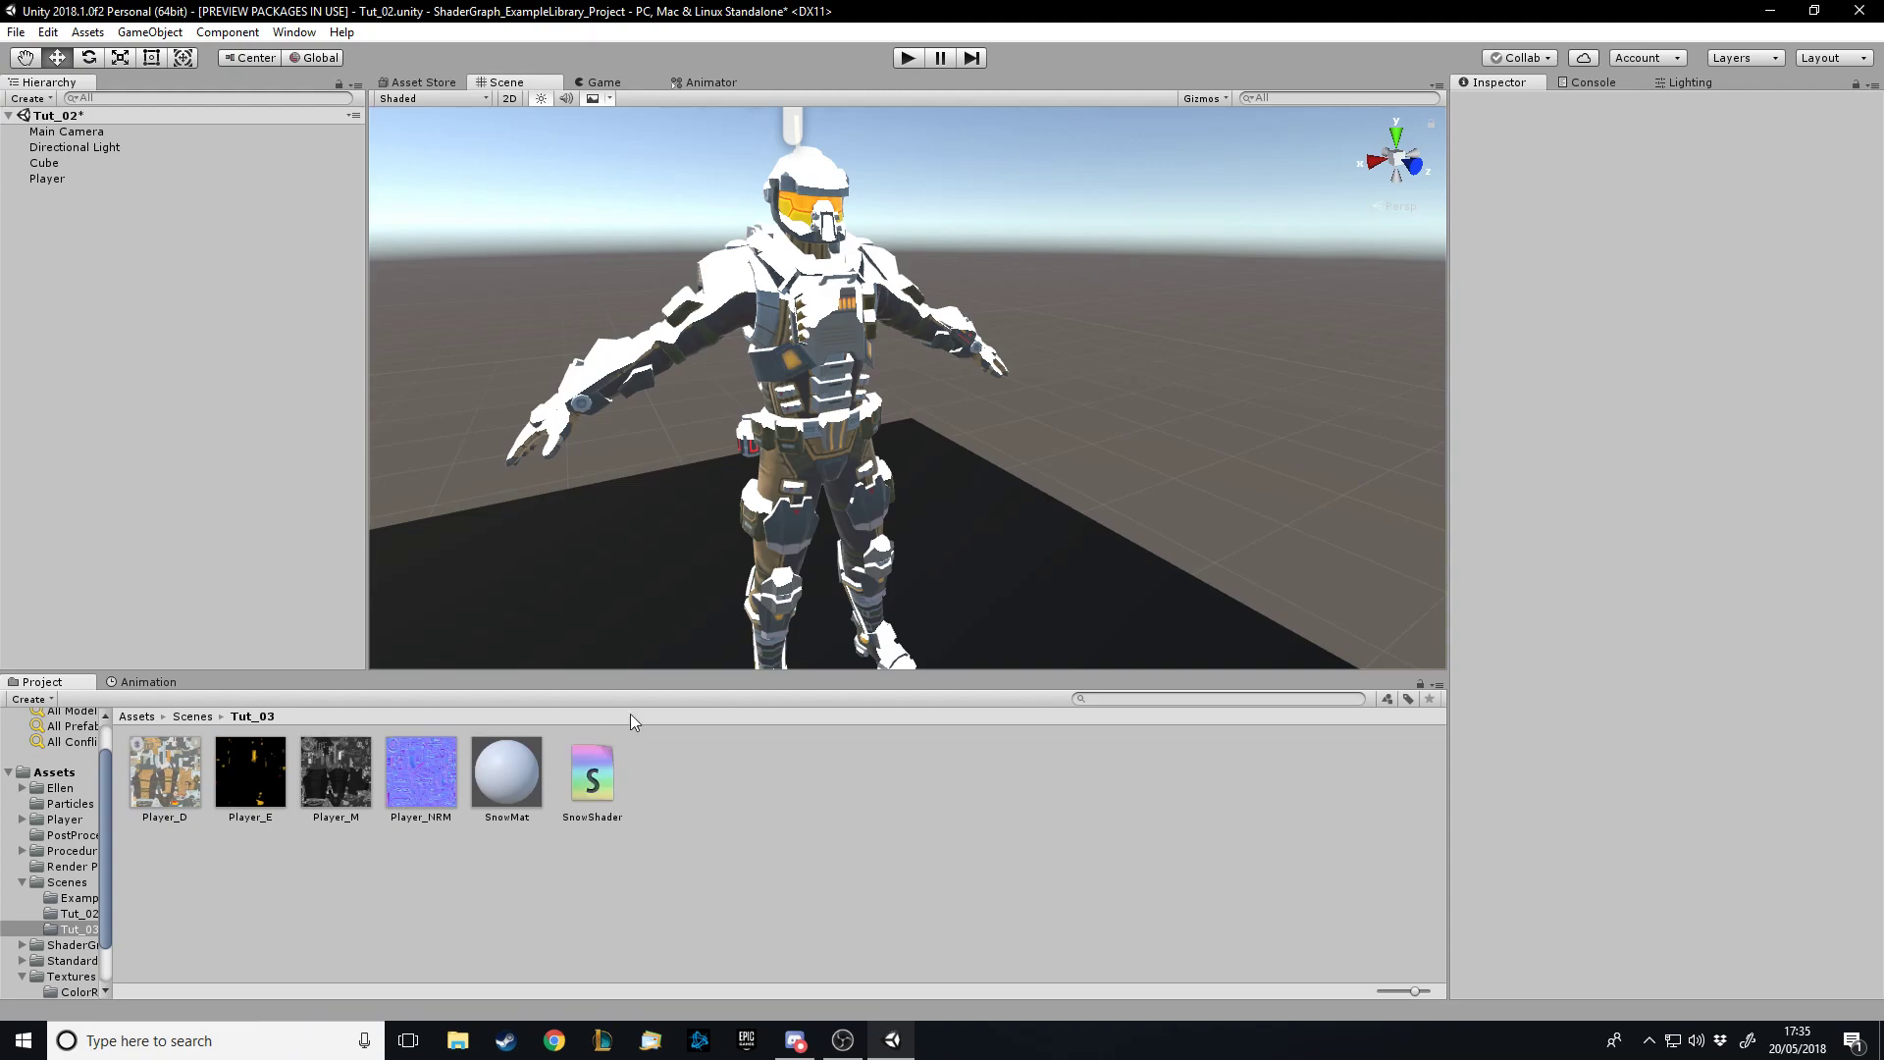
drag(509, 797, 772, 331)
Open the SnowShader graph, then permanently delete the SnowShader asset
double_click(601, 773)
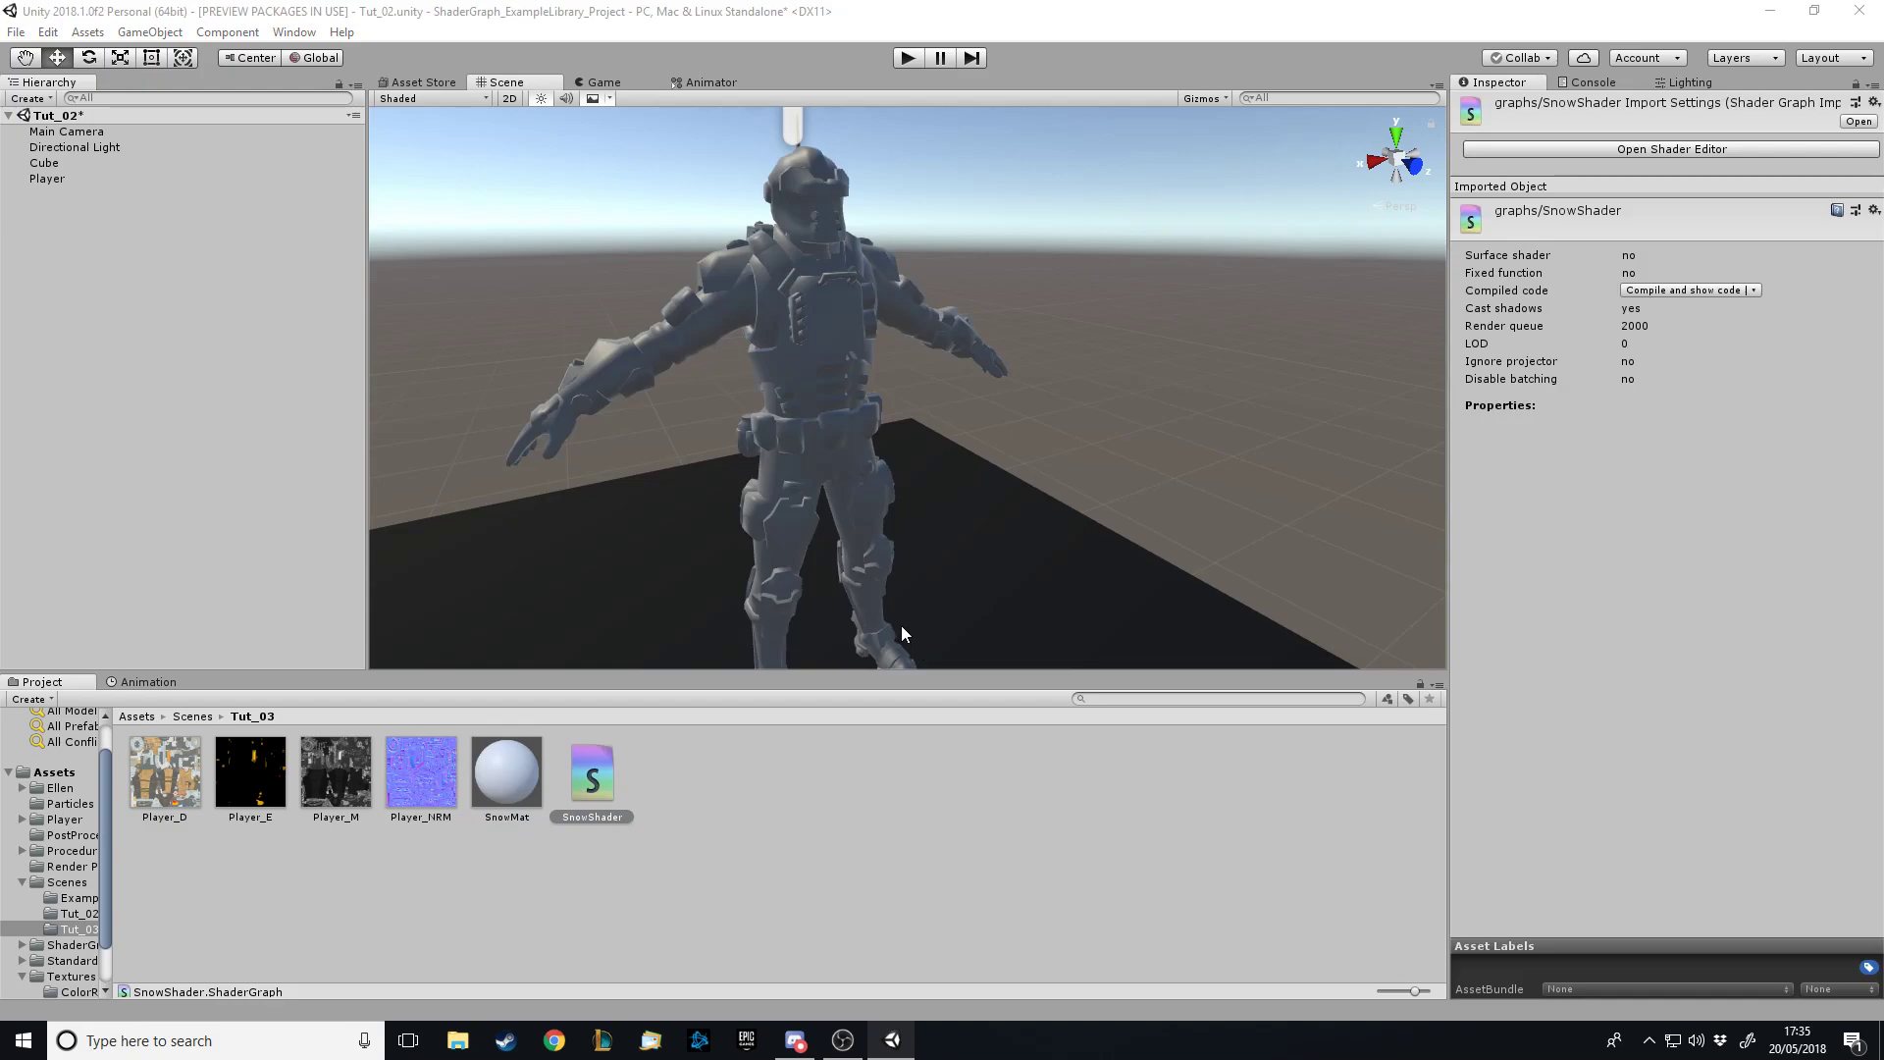
click(658, 762)
click(605, 771)
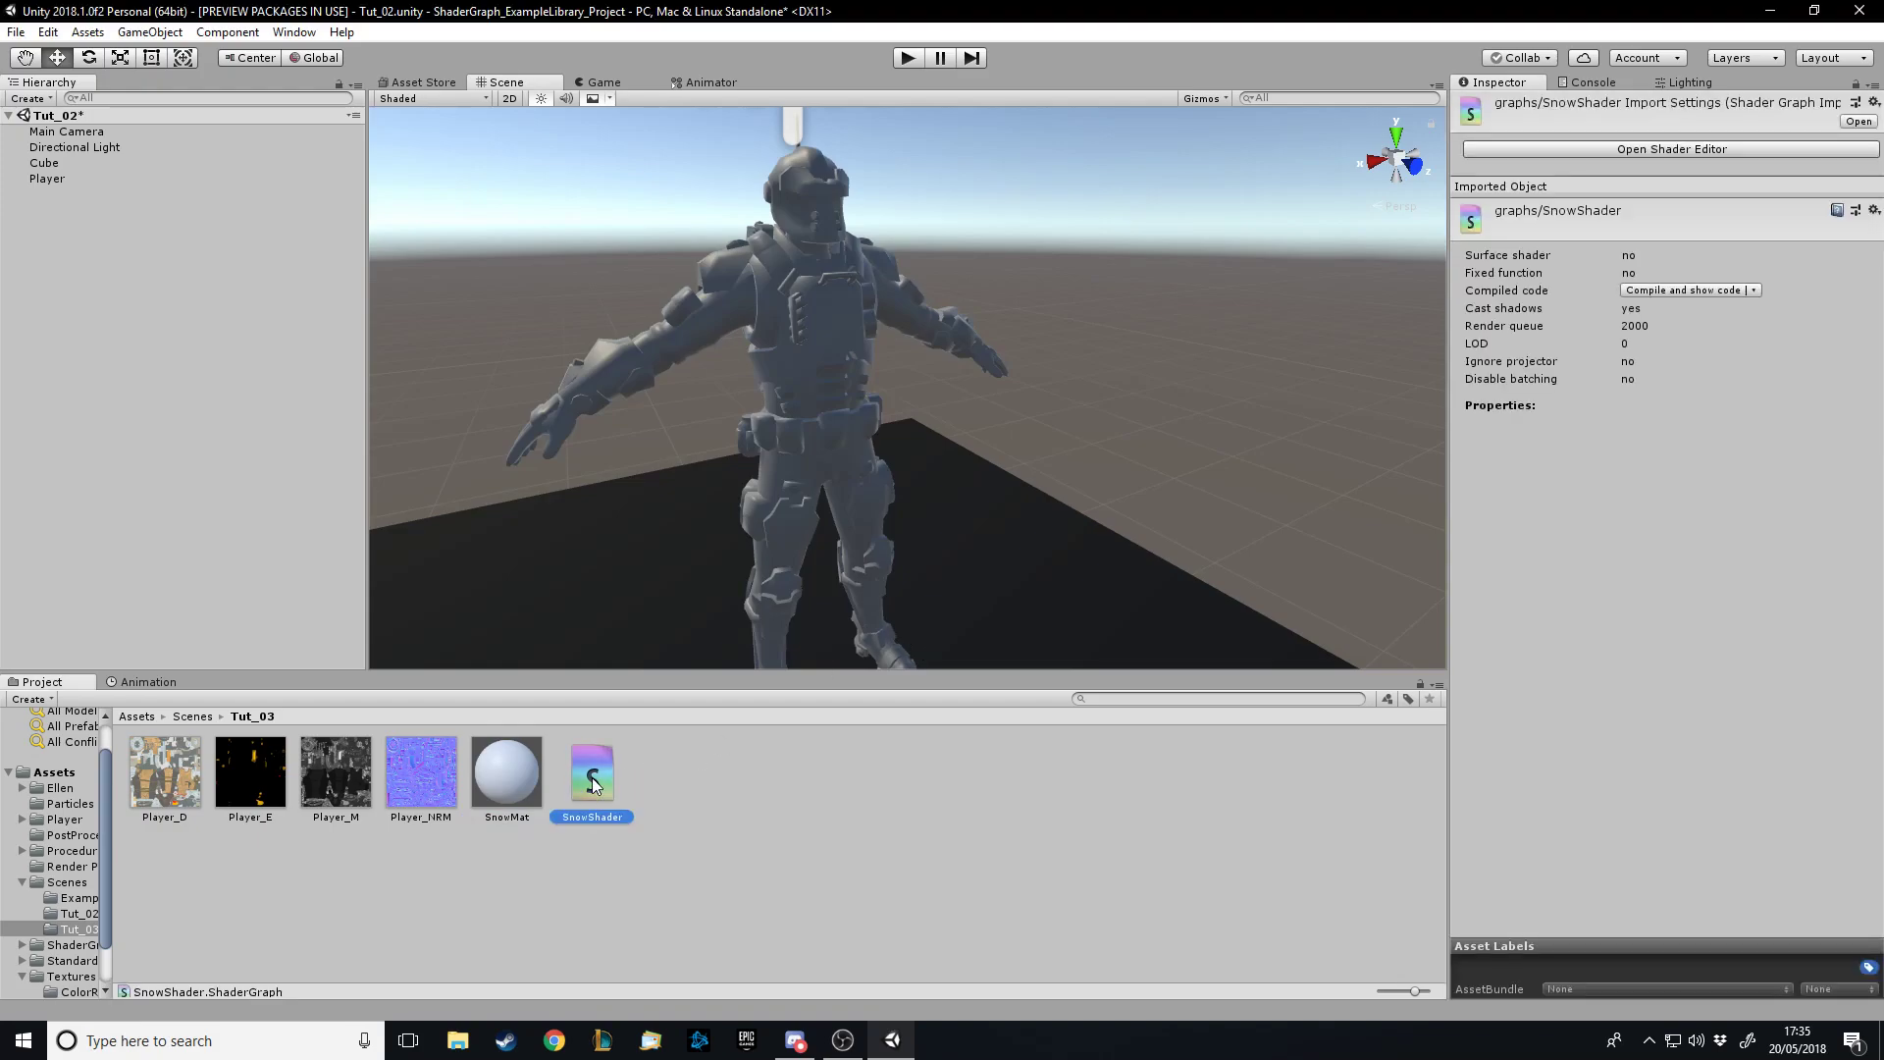
key(shift+Delete)
Create a new PBR shader graph named Snow and select it
right_click(607, 775)
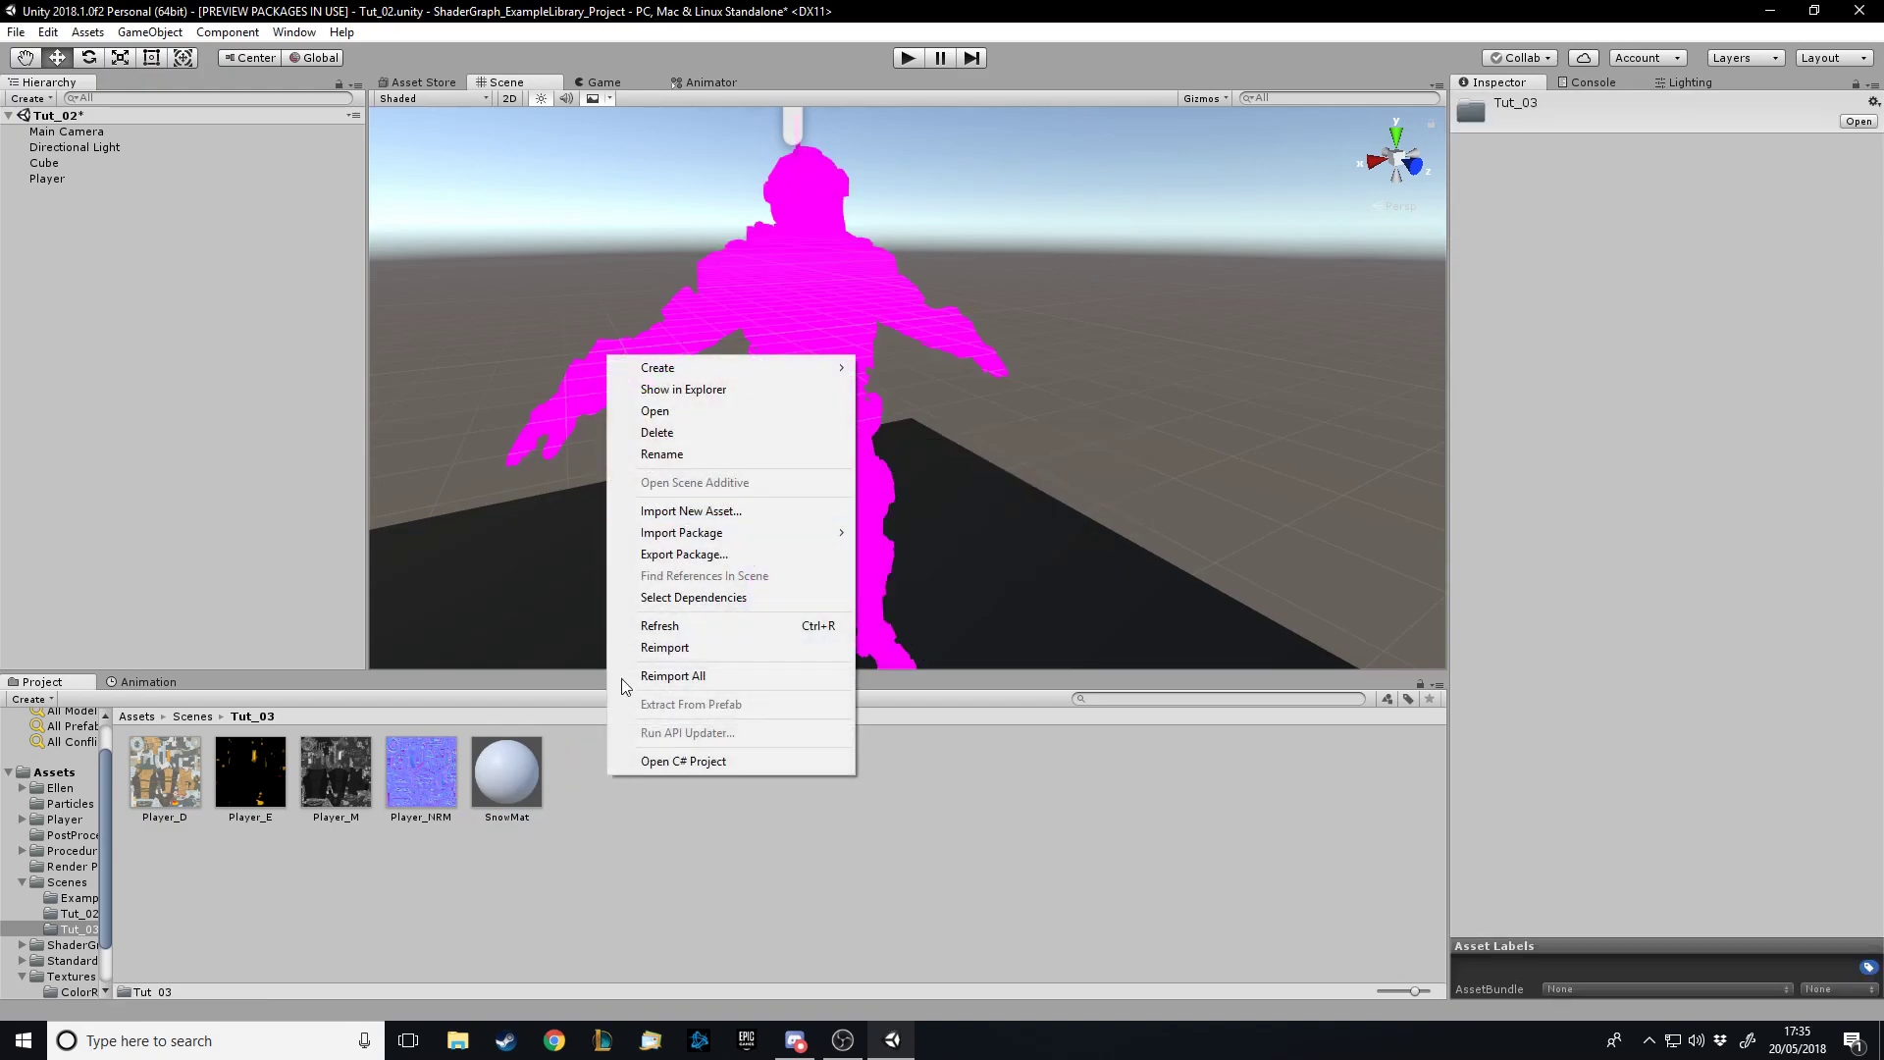
mouse_move(689, 369)
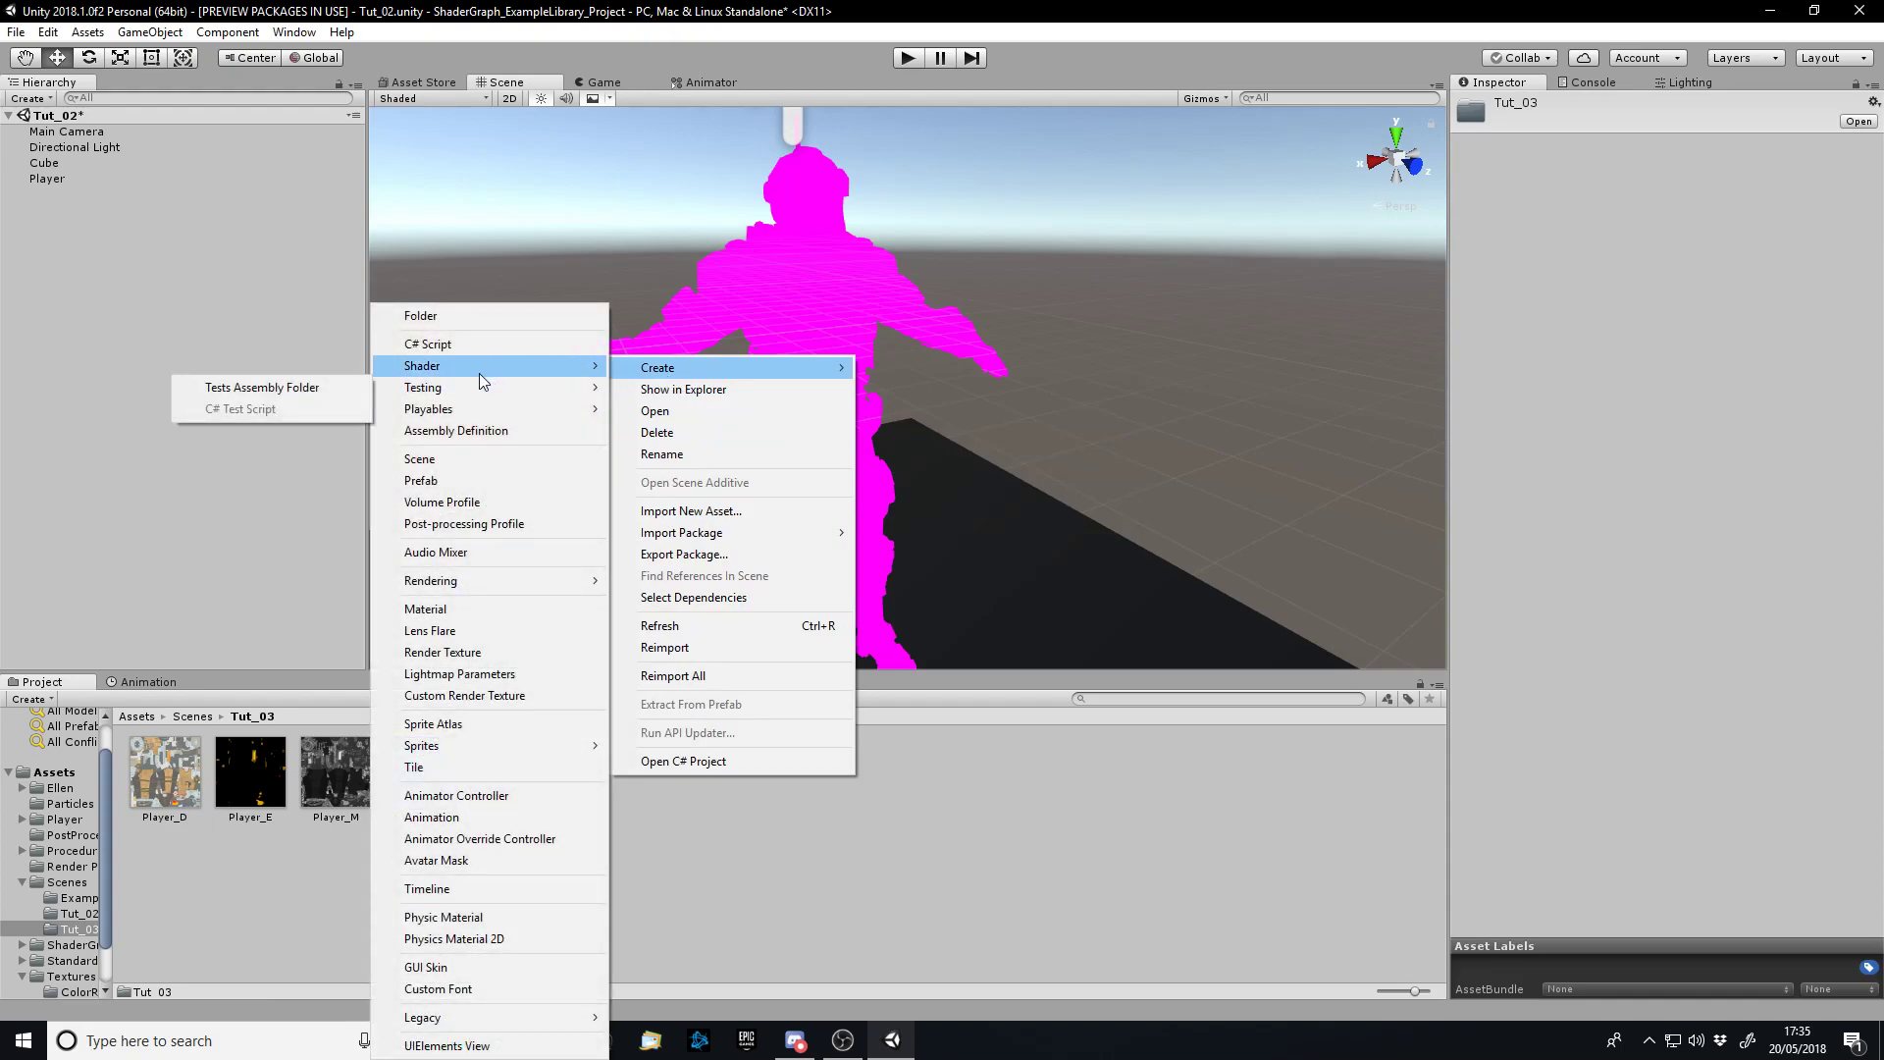
mouse_move(480, 374)
click(274, 454)
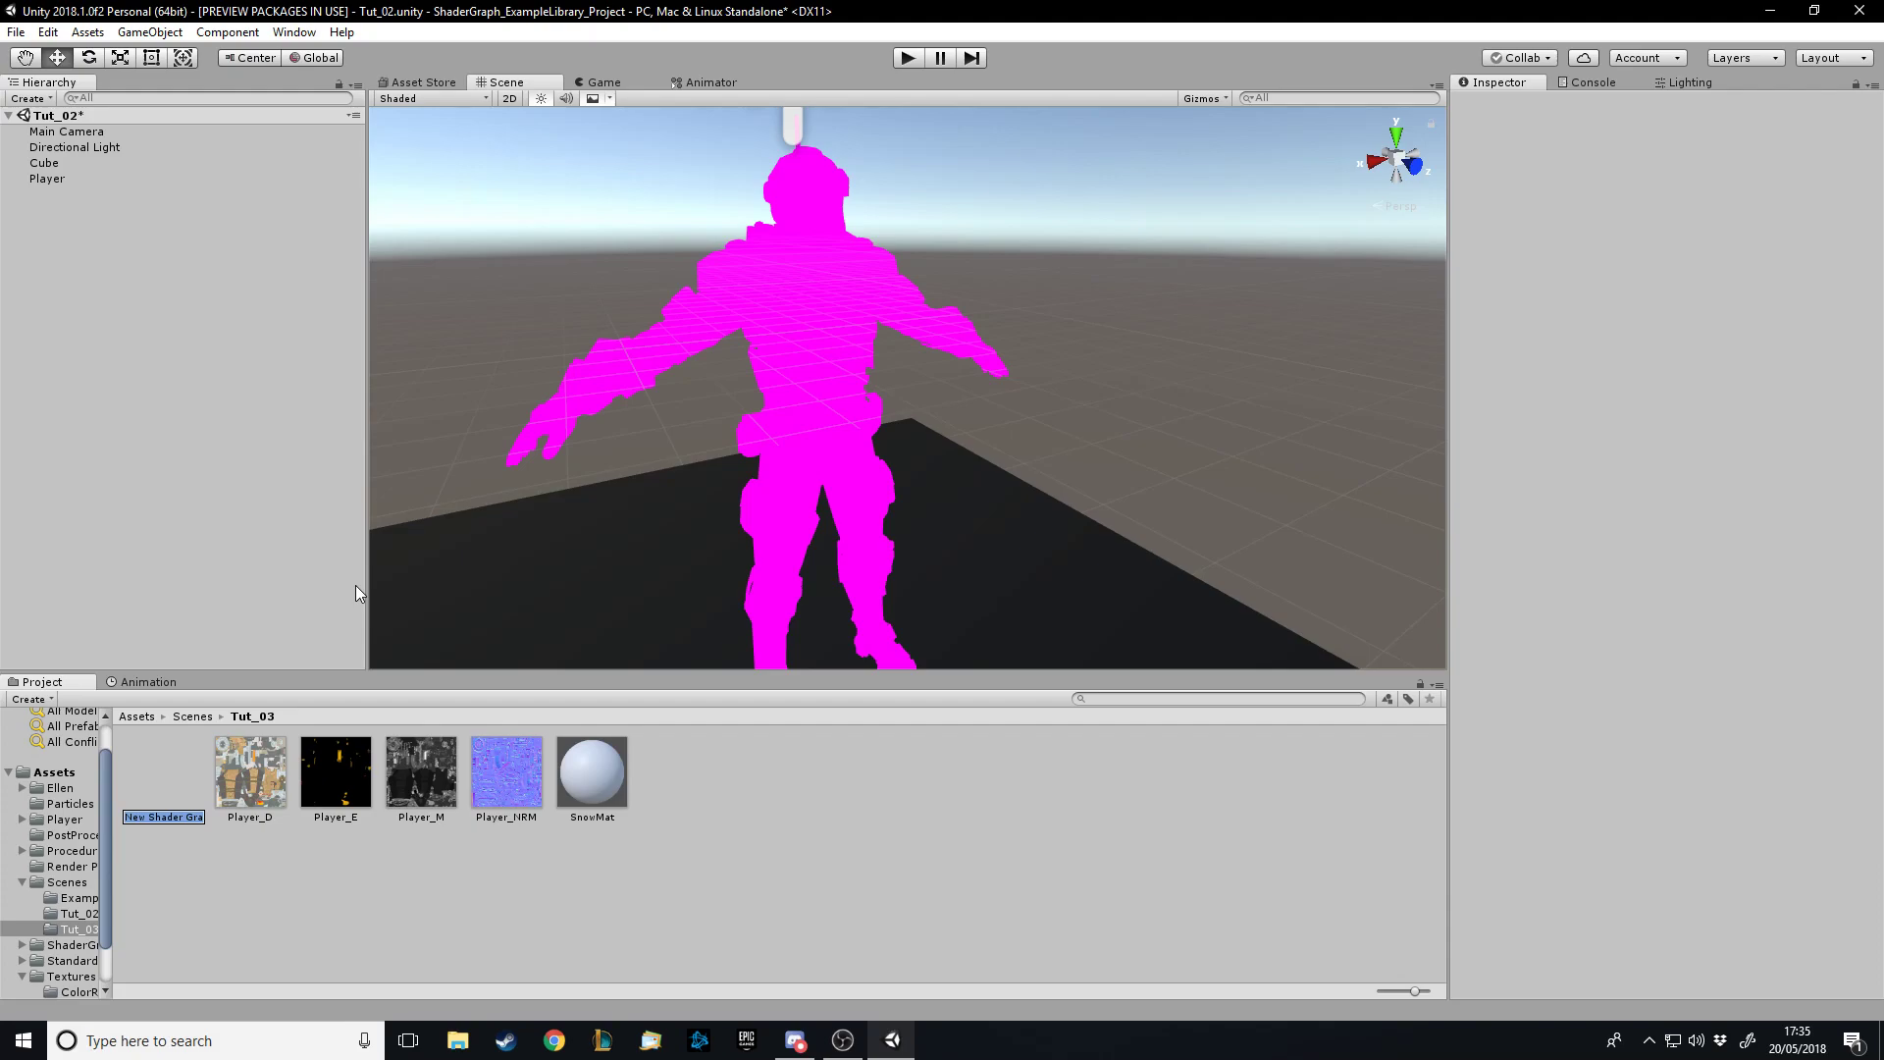
text(Snow)
key(Return)
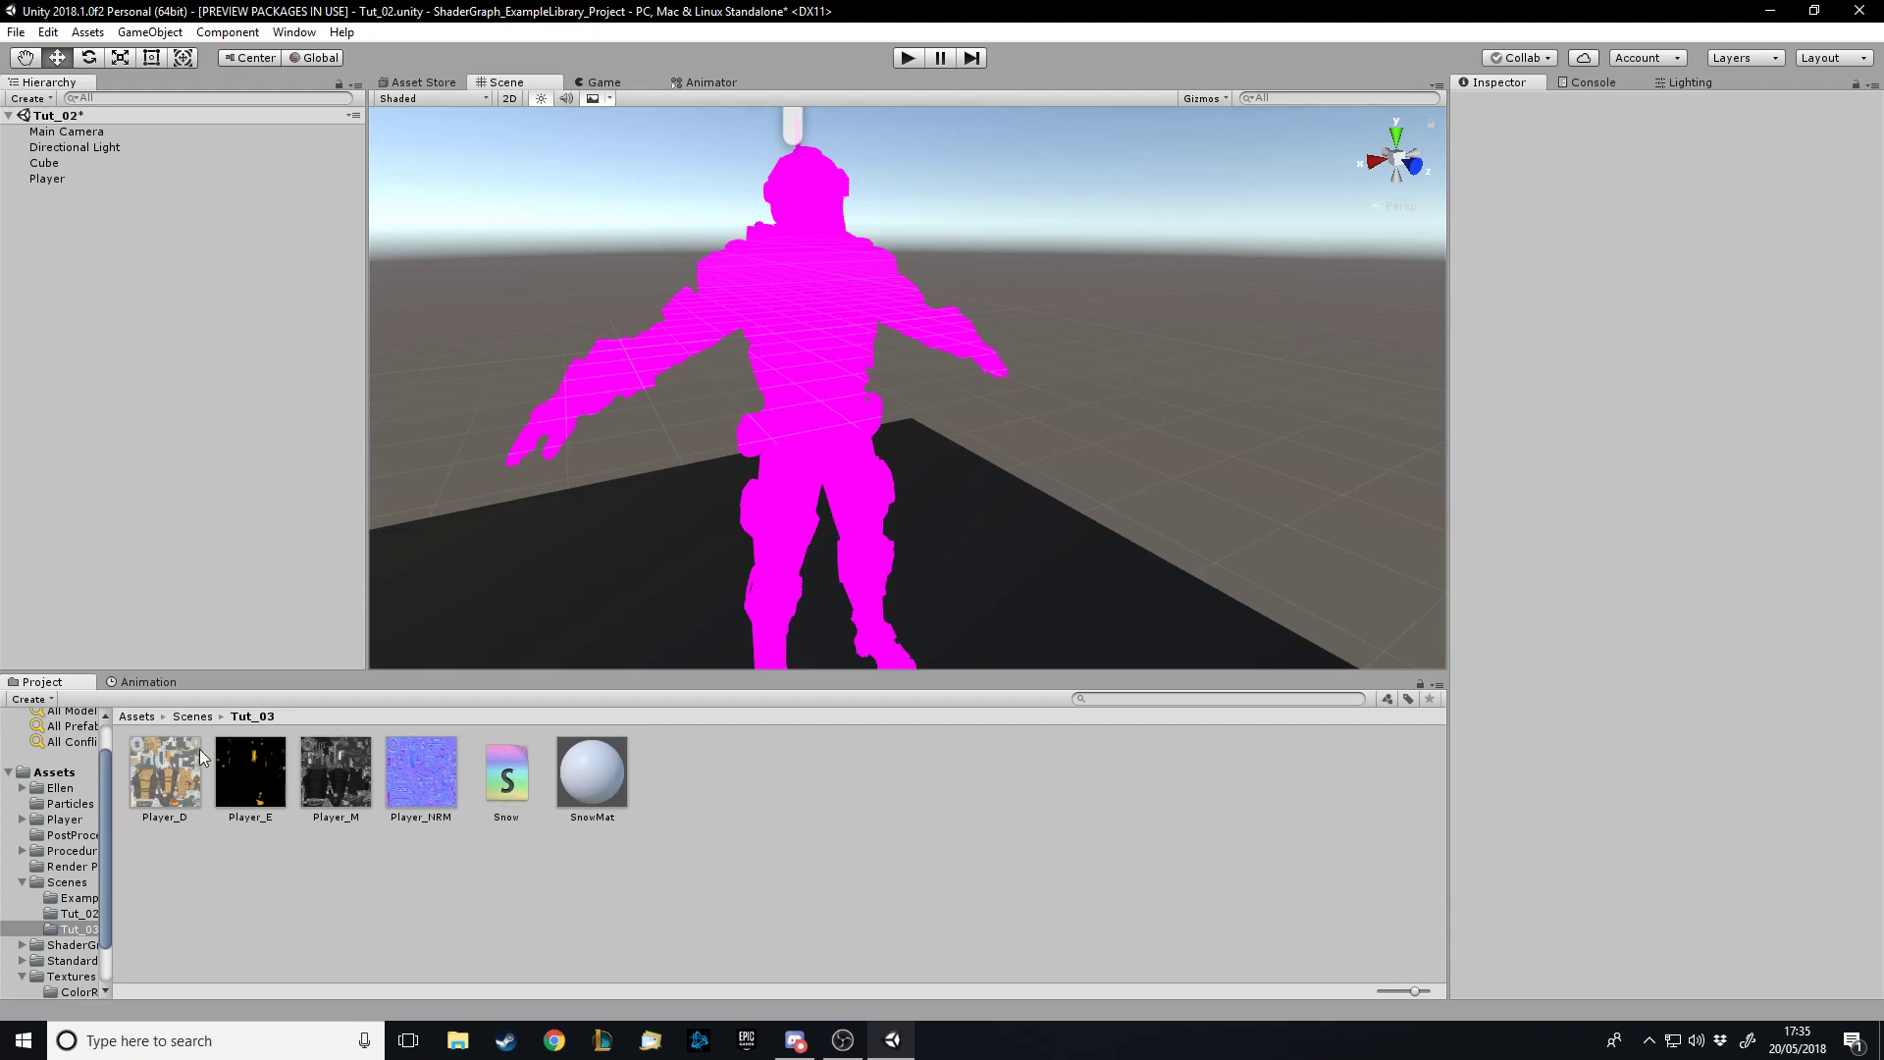
click(523, 787)
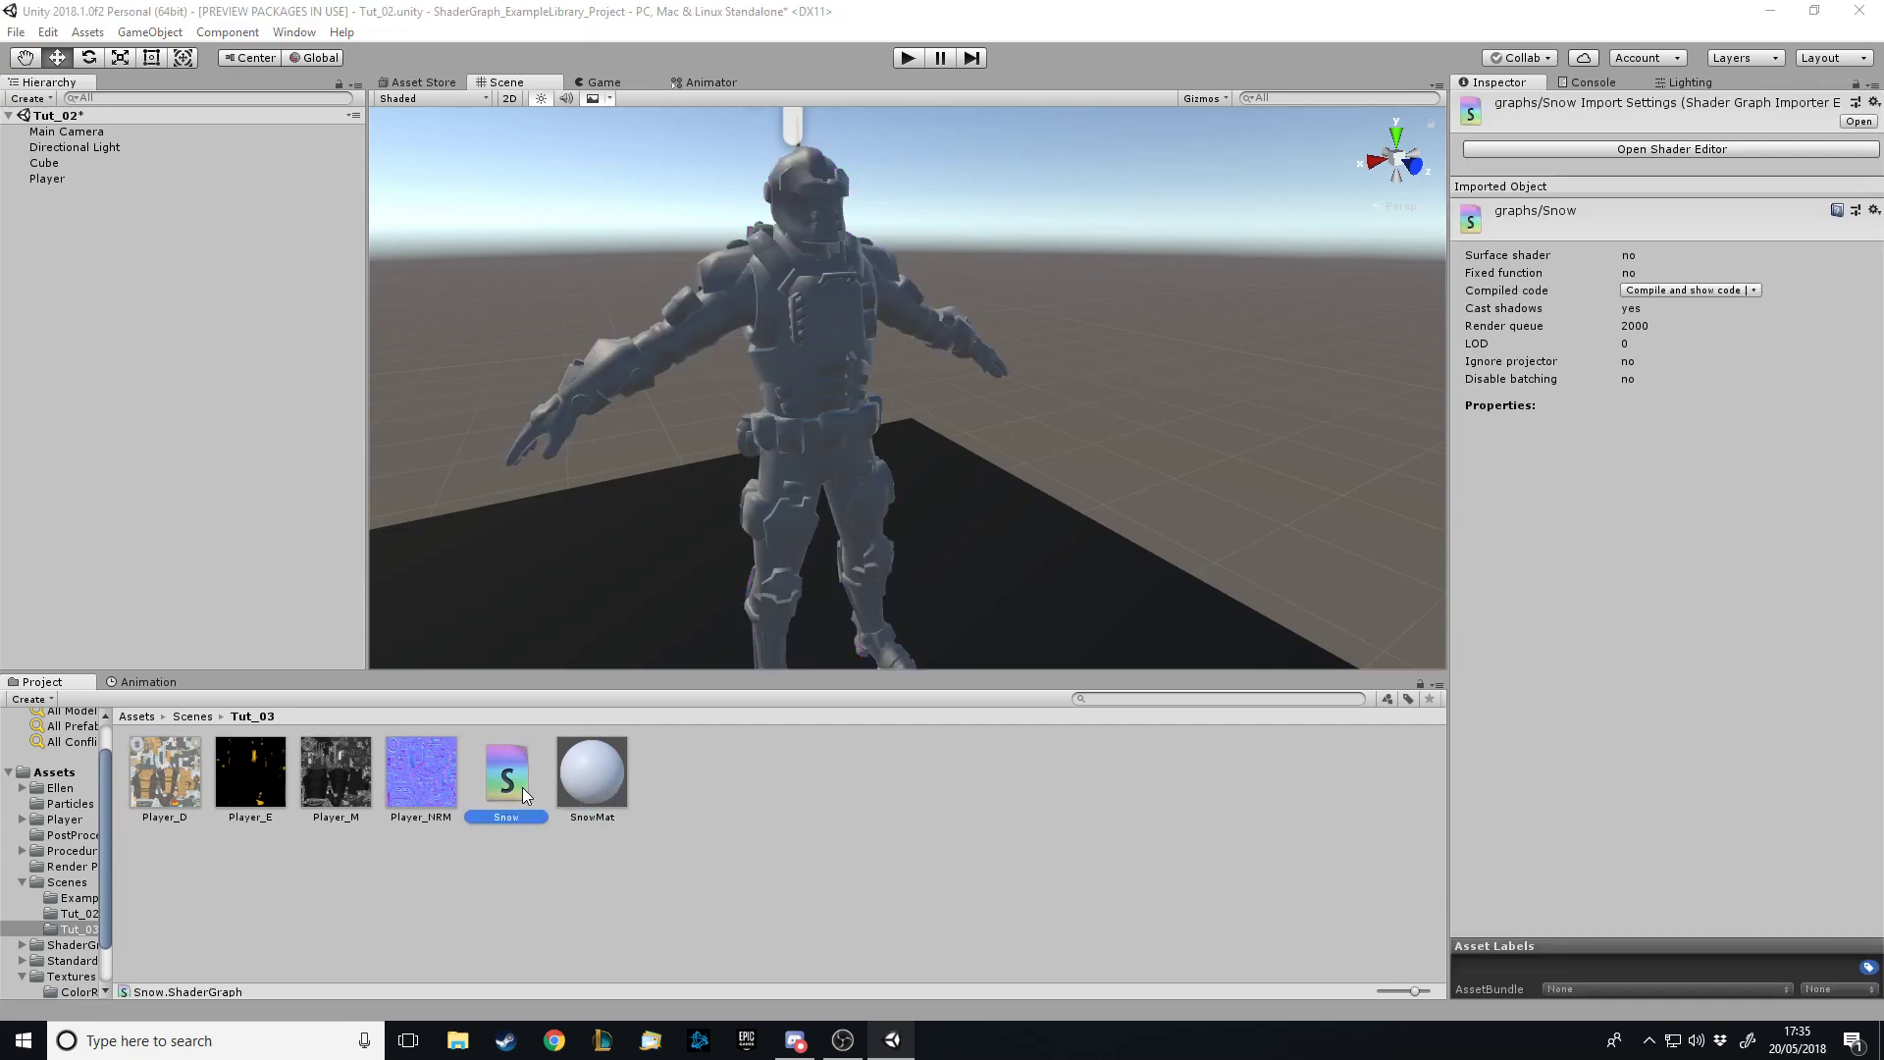
Open the Snow graph and bring its window up-left, briefly toggling the Project Texture filter
double_click(507, 775)
drag(569, 184, 962, 328)
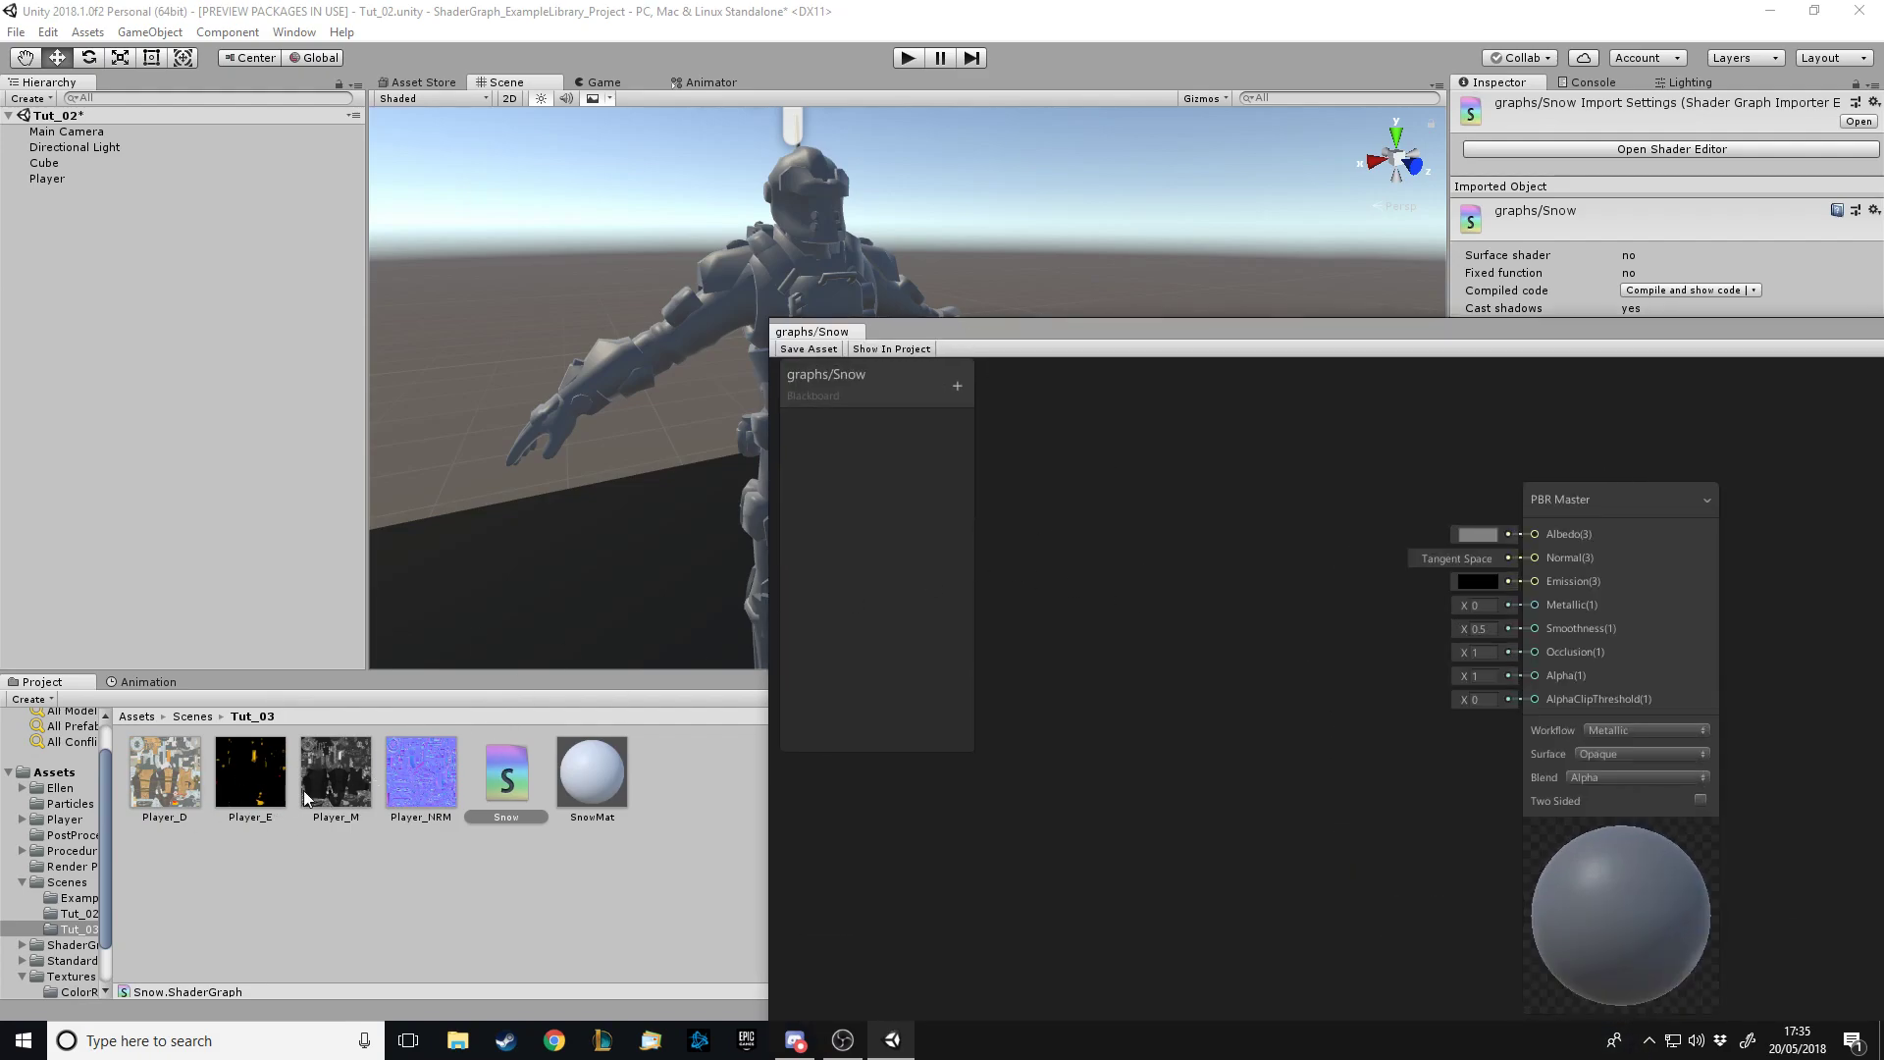
drag(995, 414, 1332, 695)
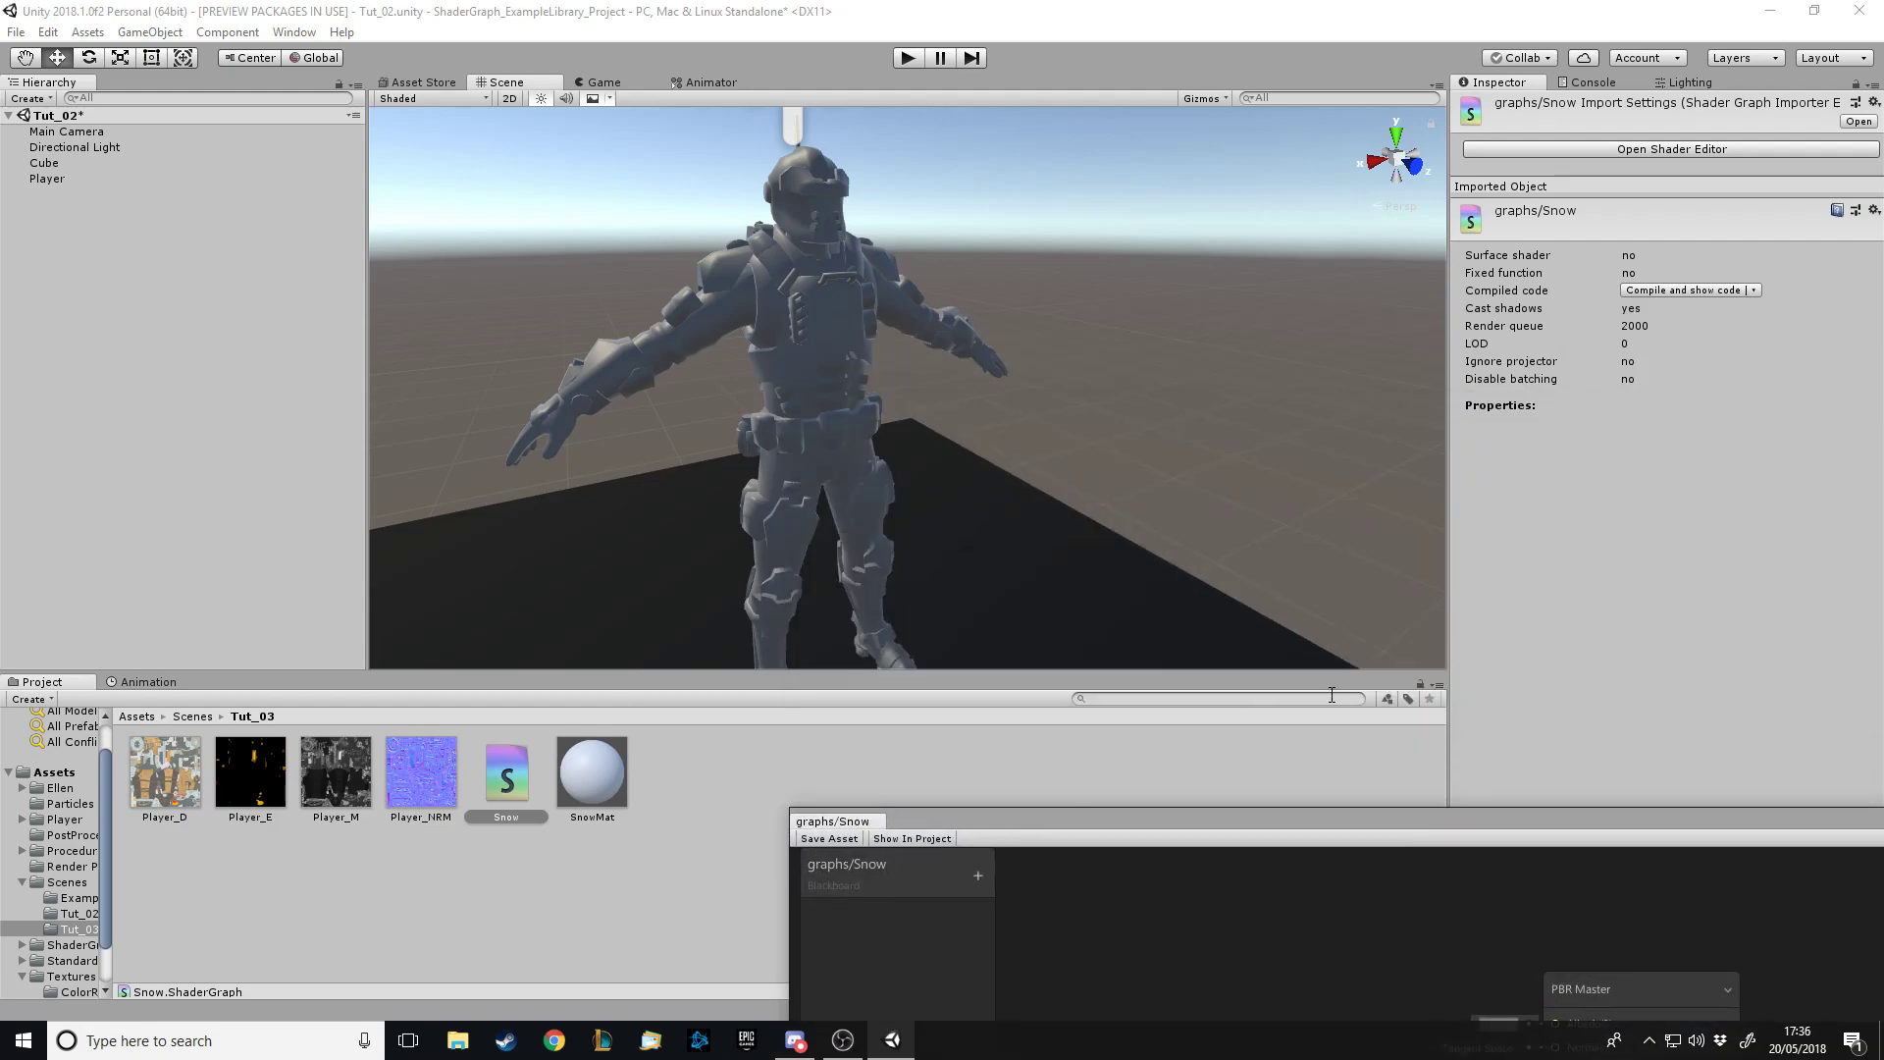
click(1388, 699)
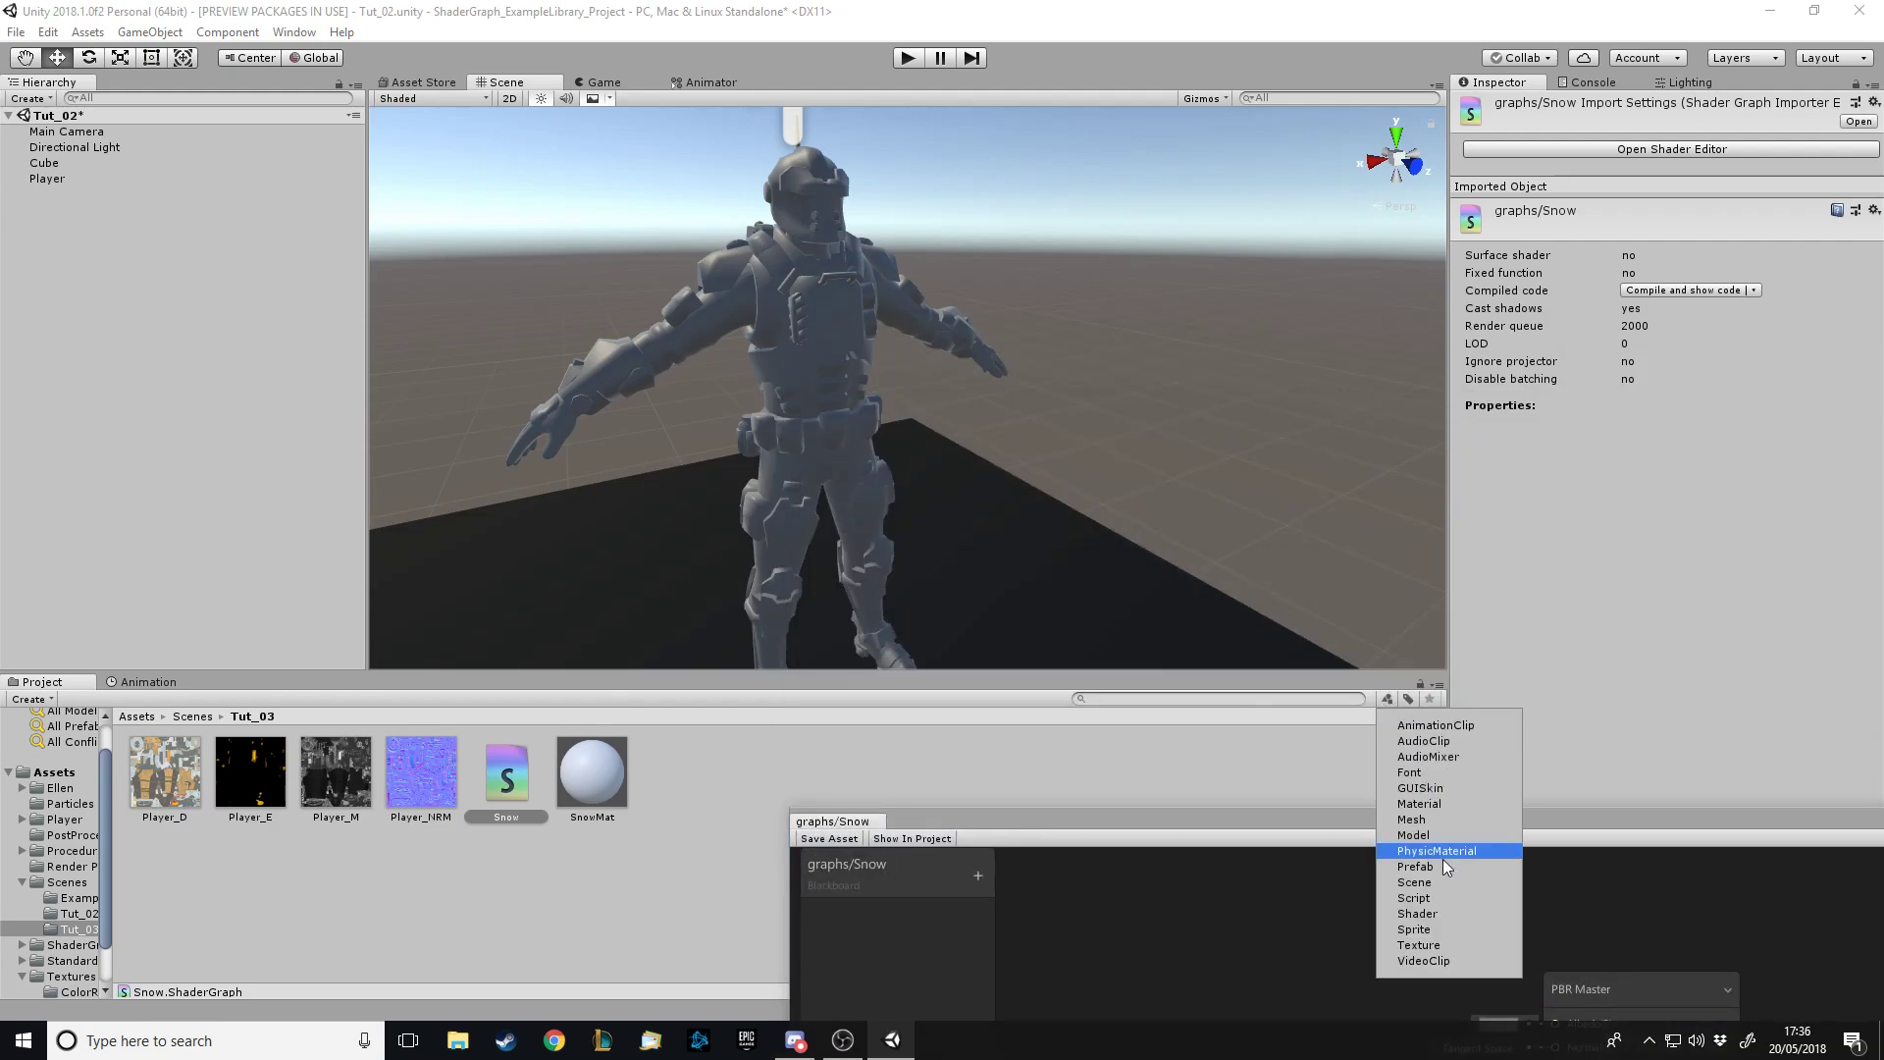
click(1435, 946)
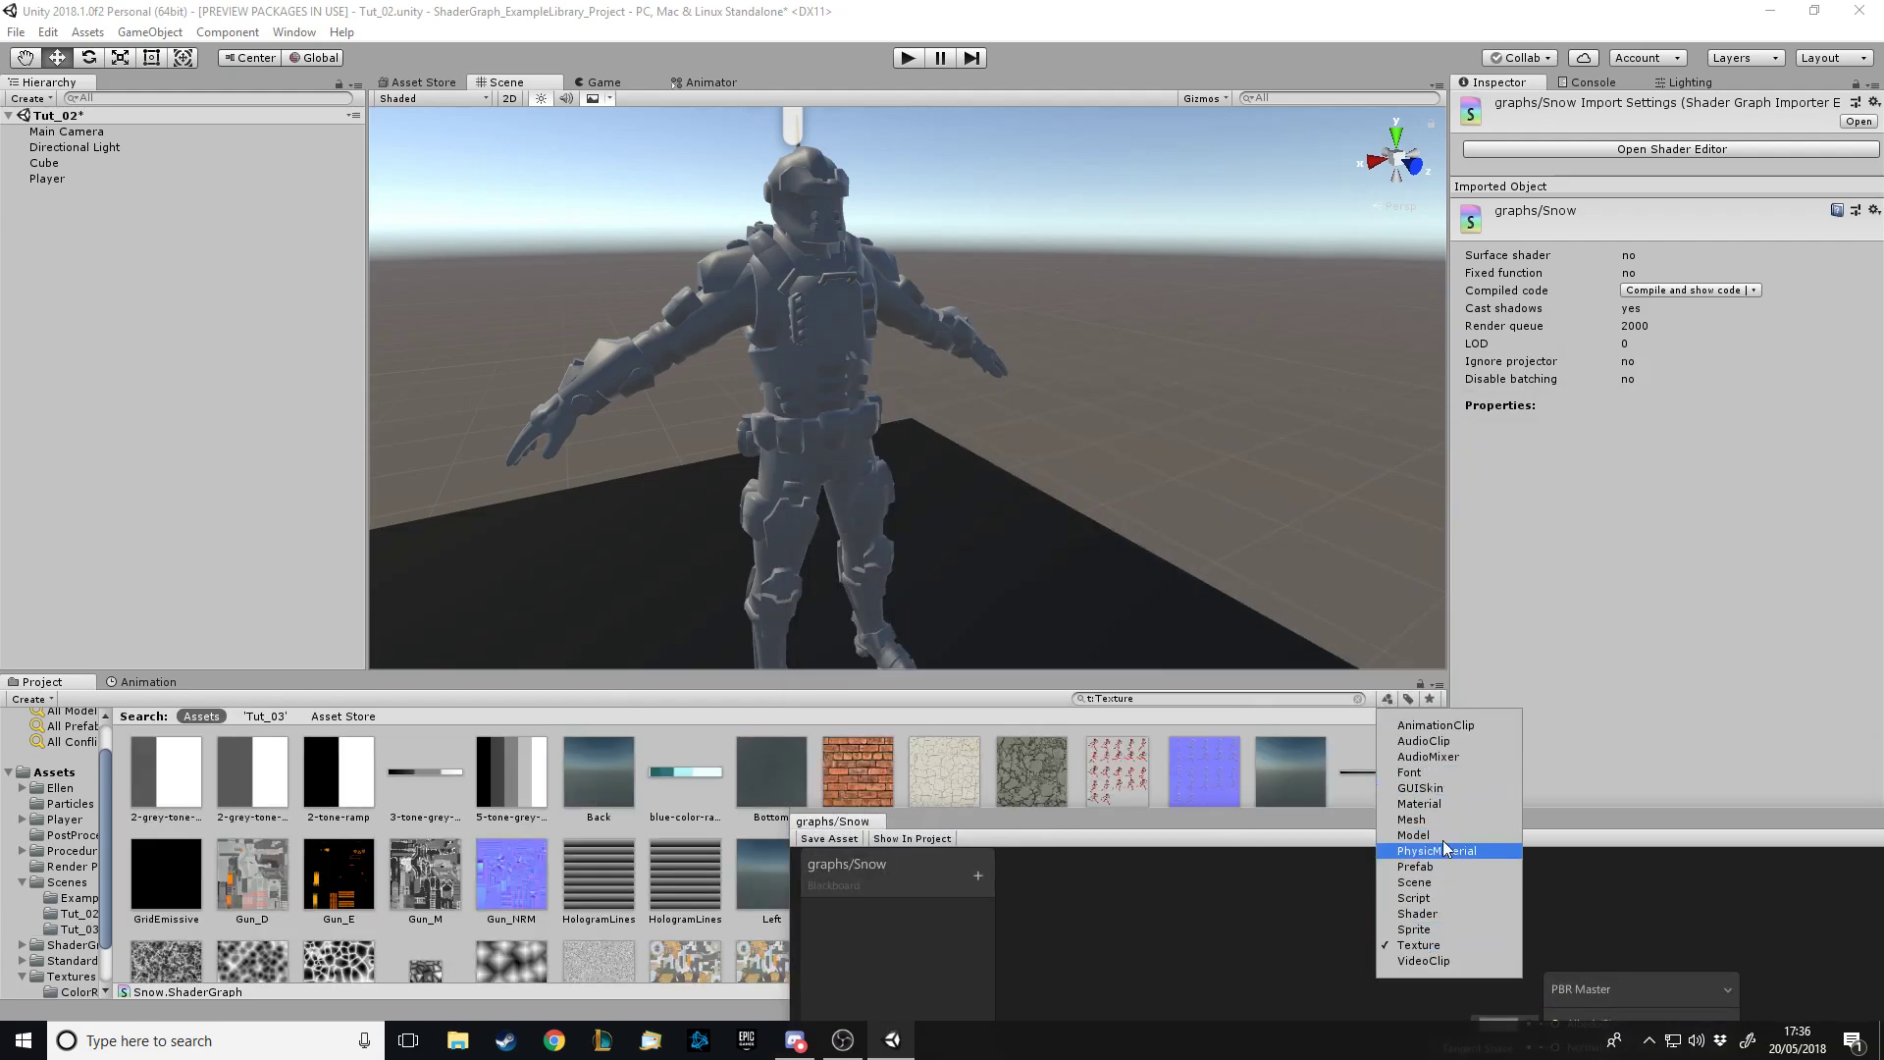
click(1407, 942)
click(1299, 736)
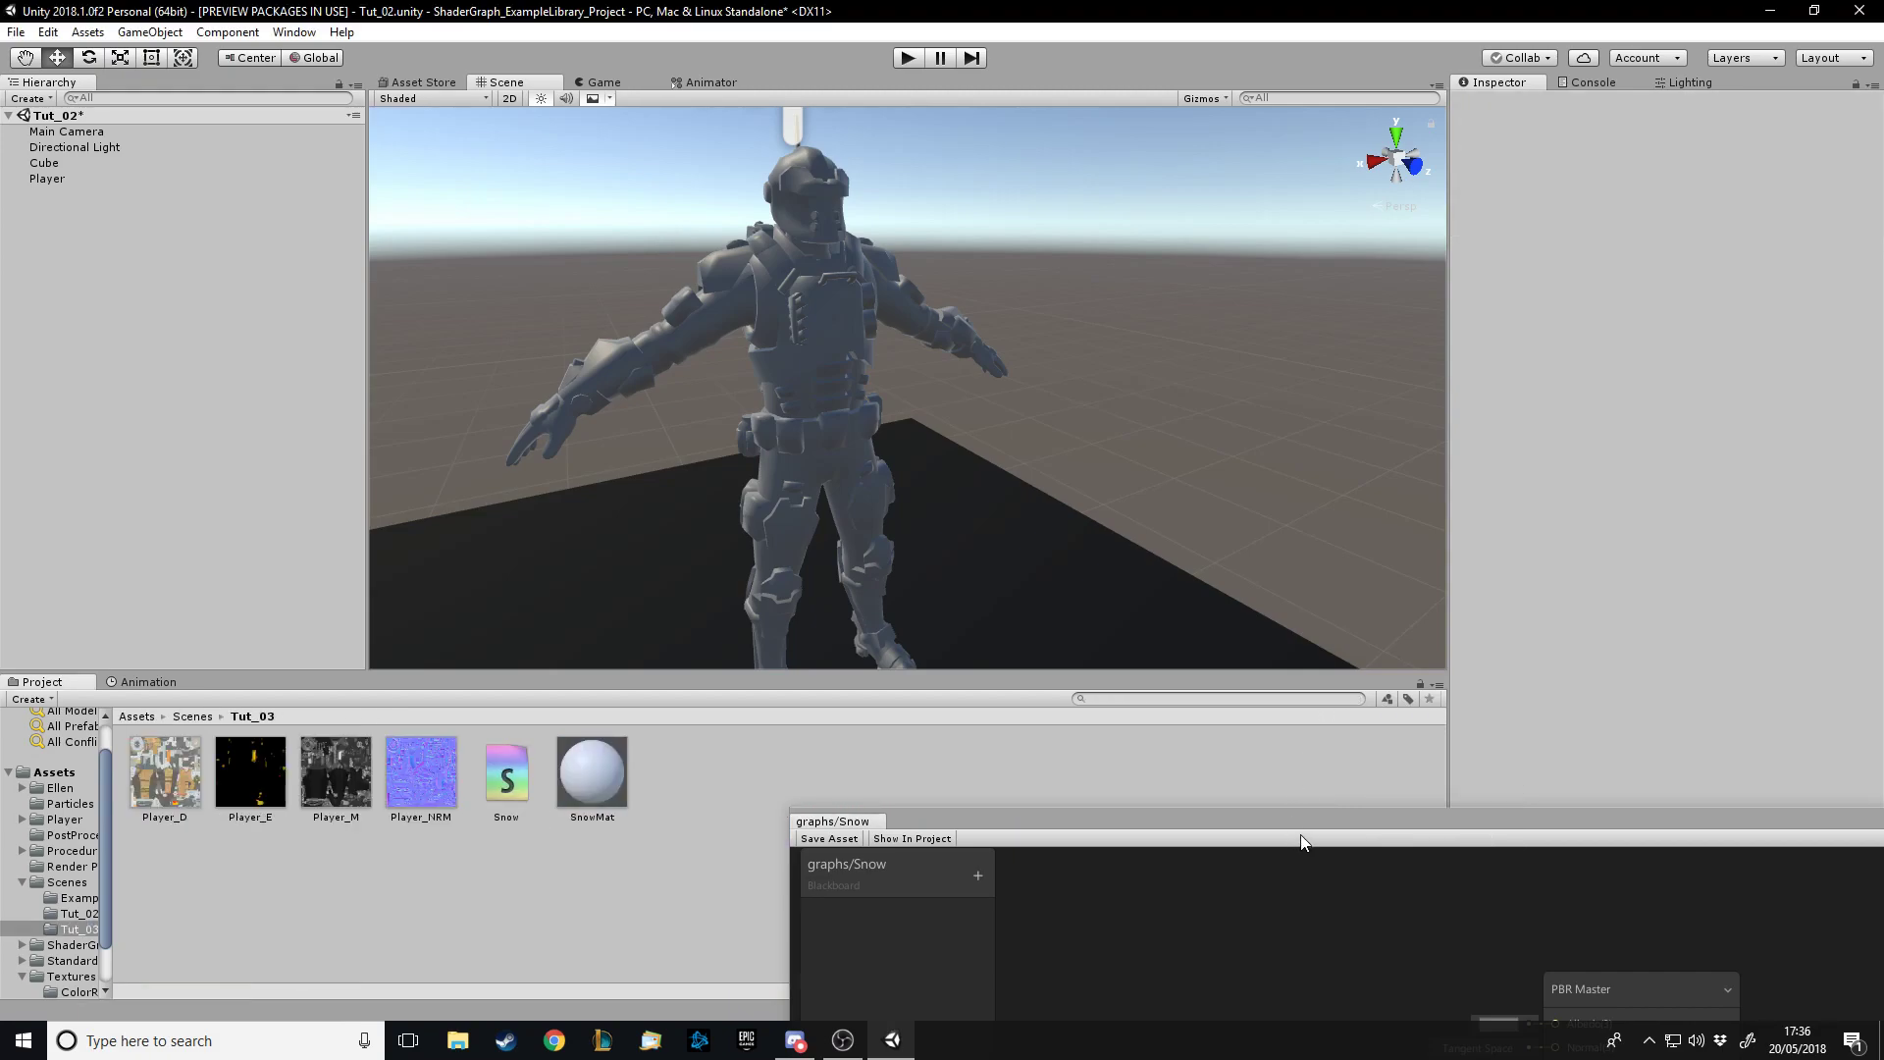
drag(1178, 821, 851, 184)
Add a Texture property to the Snow graph blackboard and name it Albedo
click(530, 231)
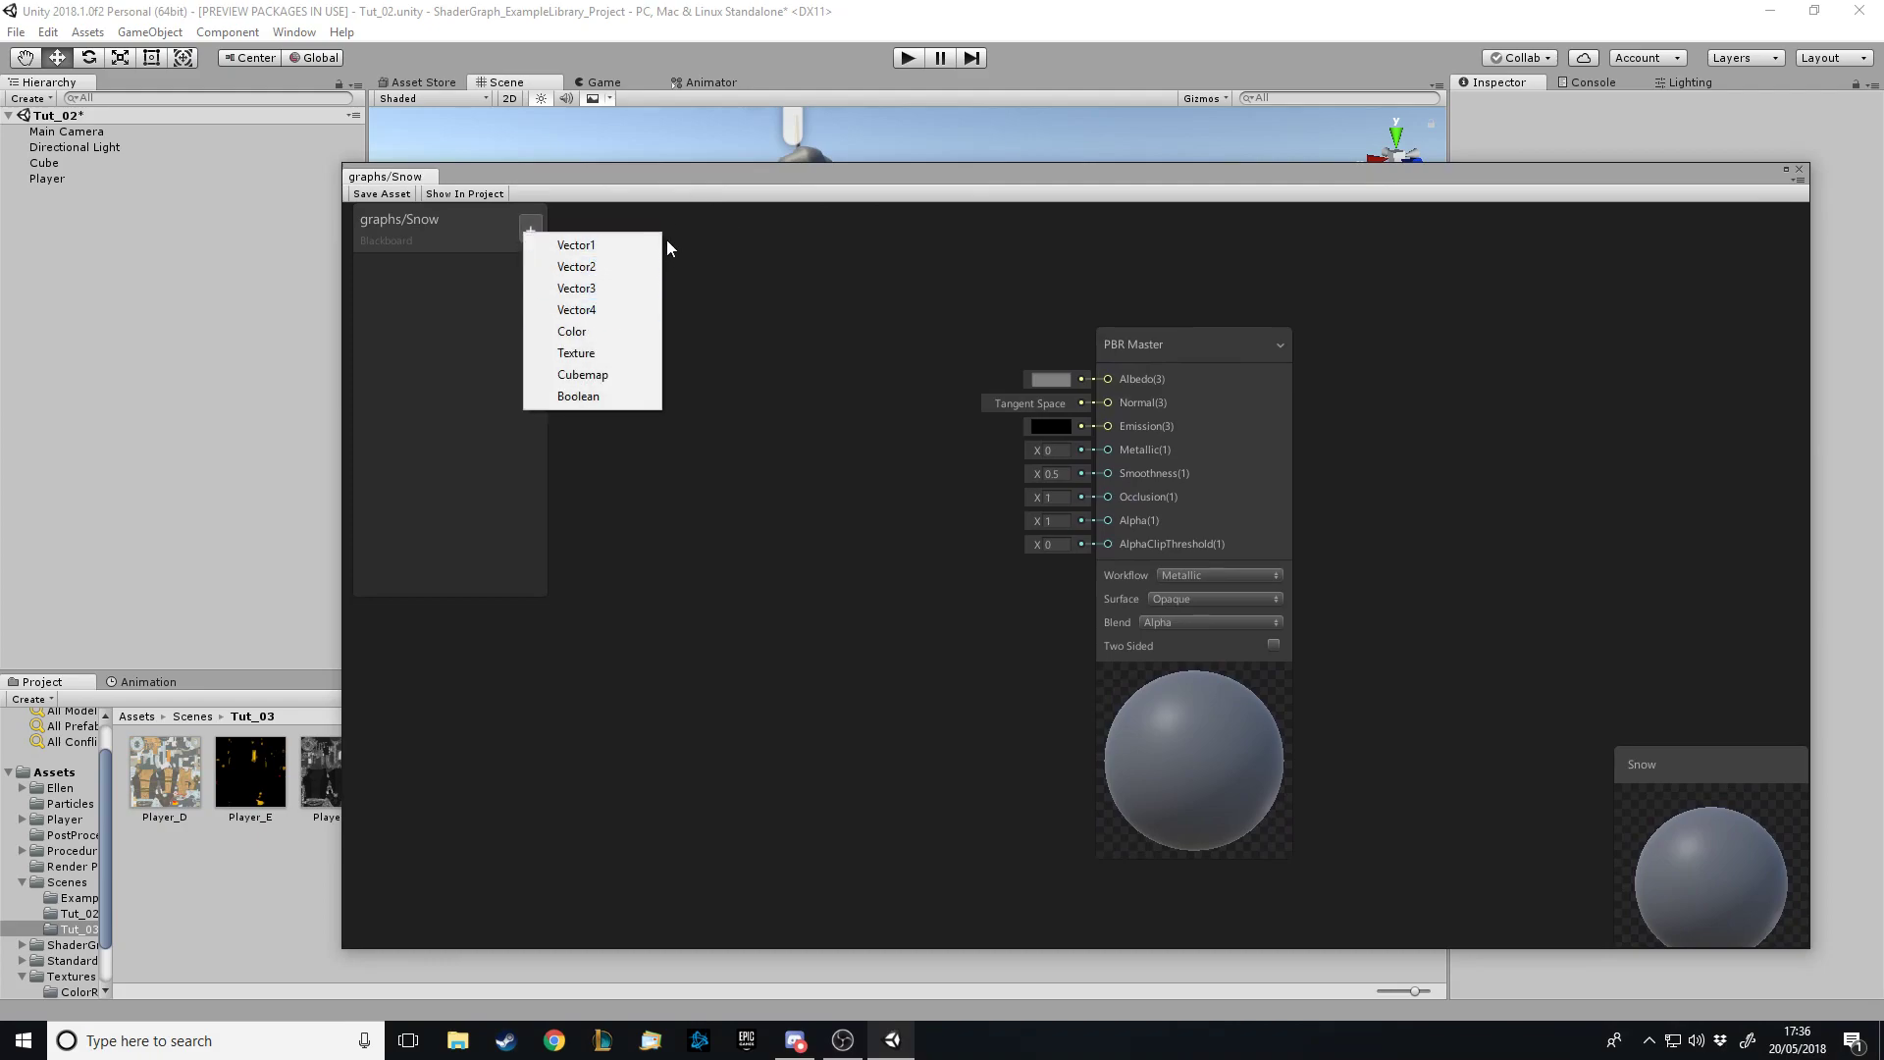
click(588, 354)
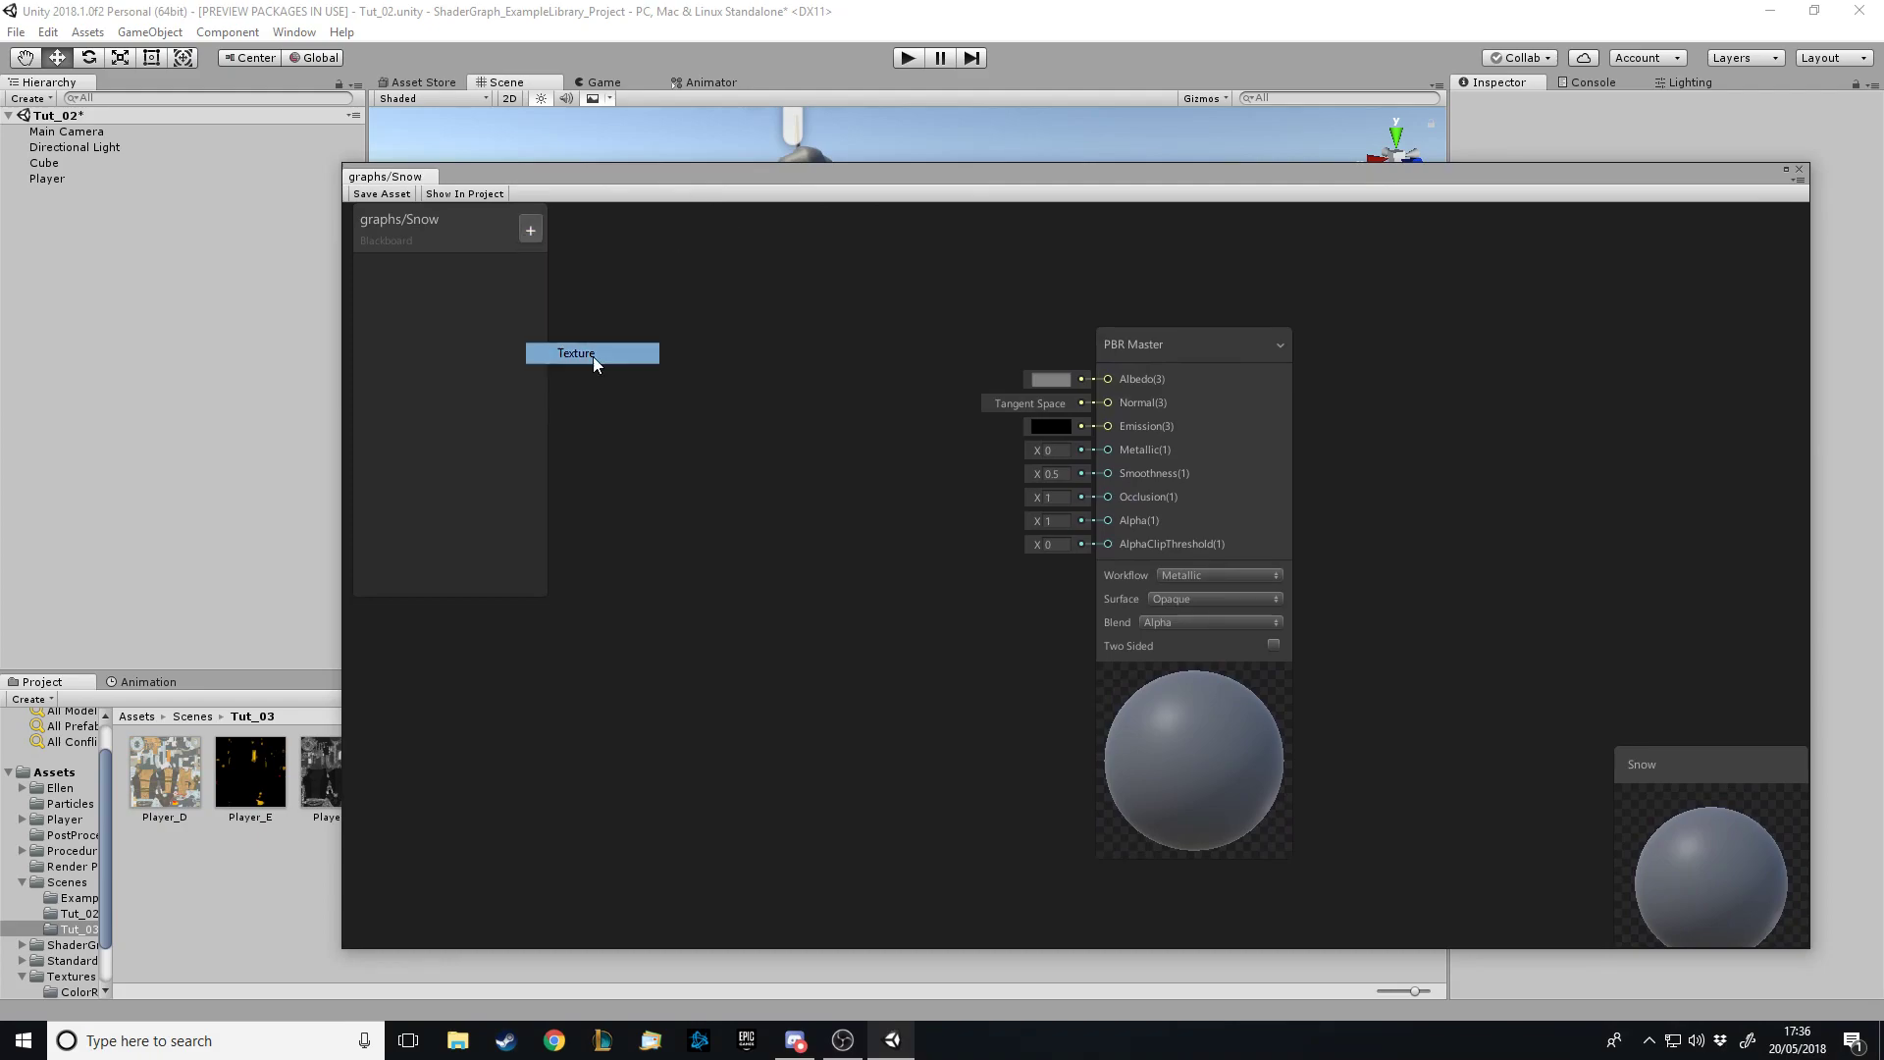
drag(687, 178, 804, 214)
double_click(595, 287)
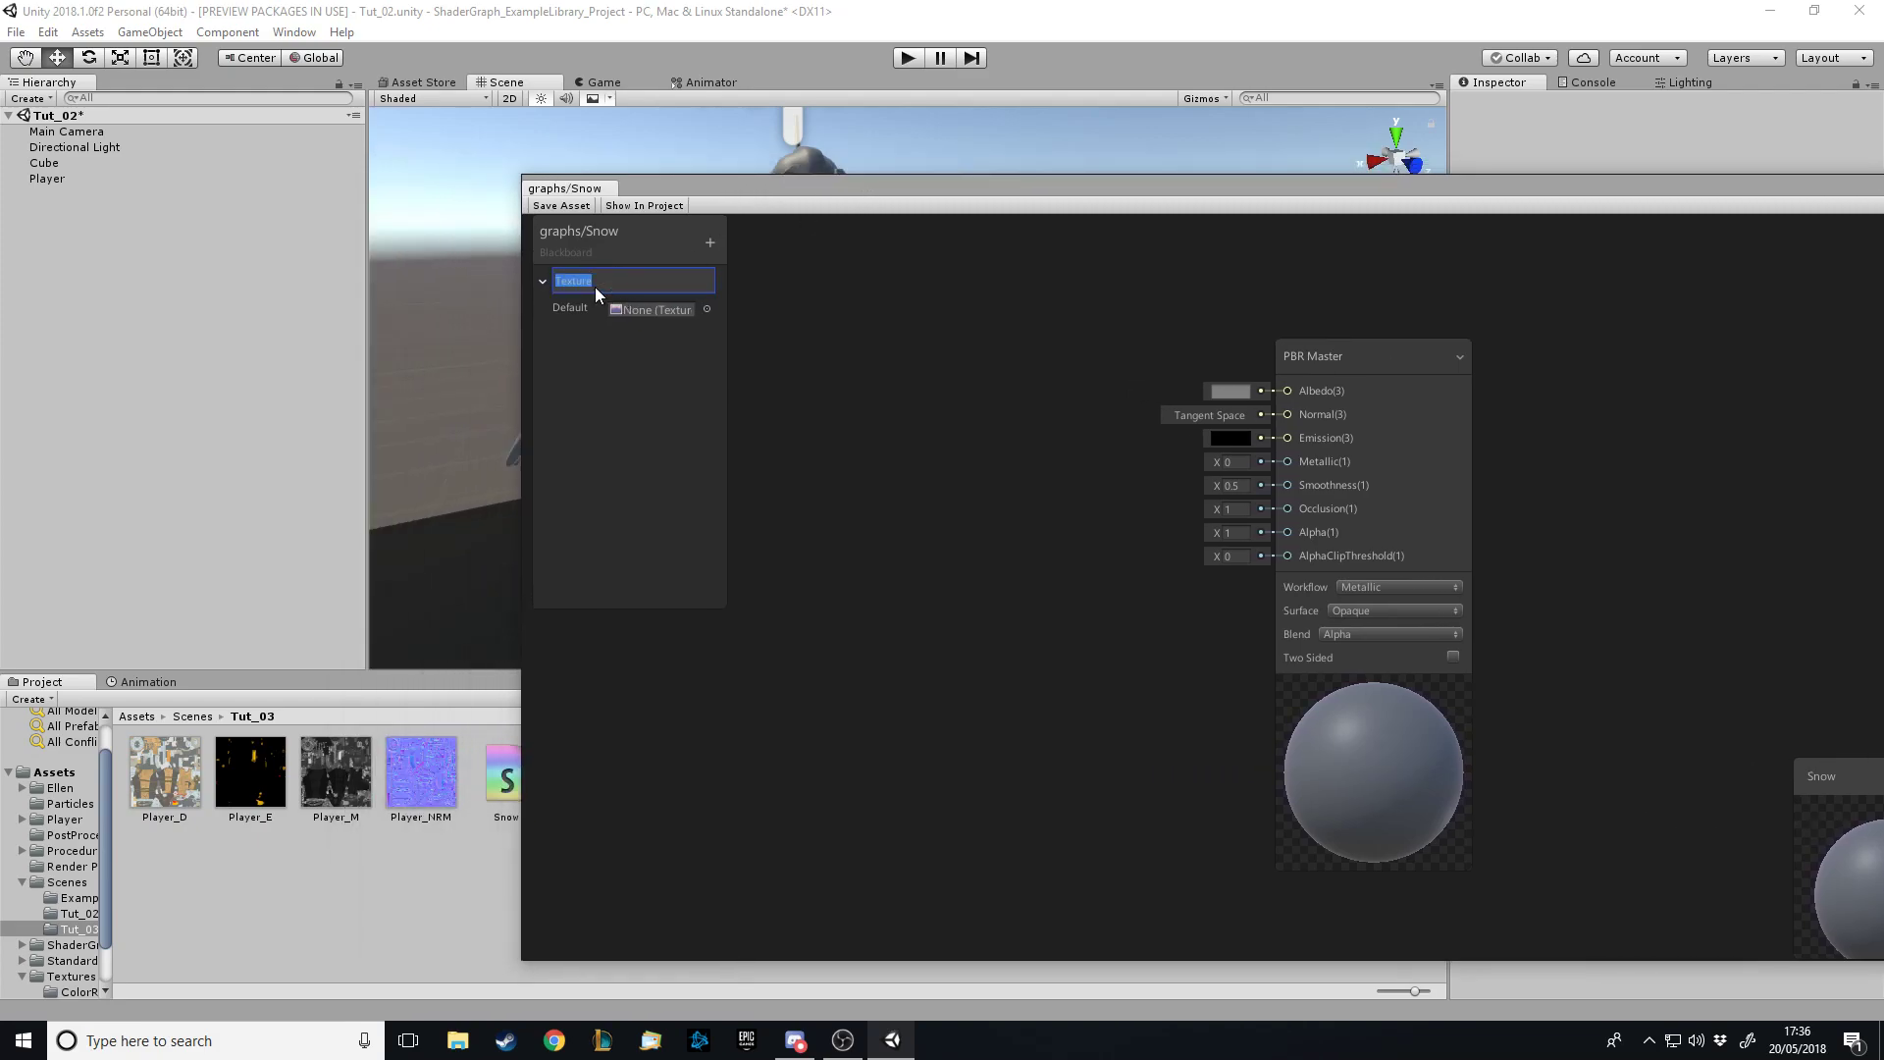
text(Albedo)
key(Return)
Add three more Texture properties named Normal, Emission and Metallic
click(709, 242)
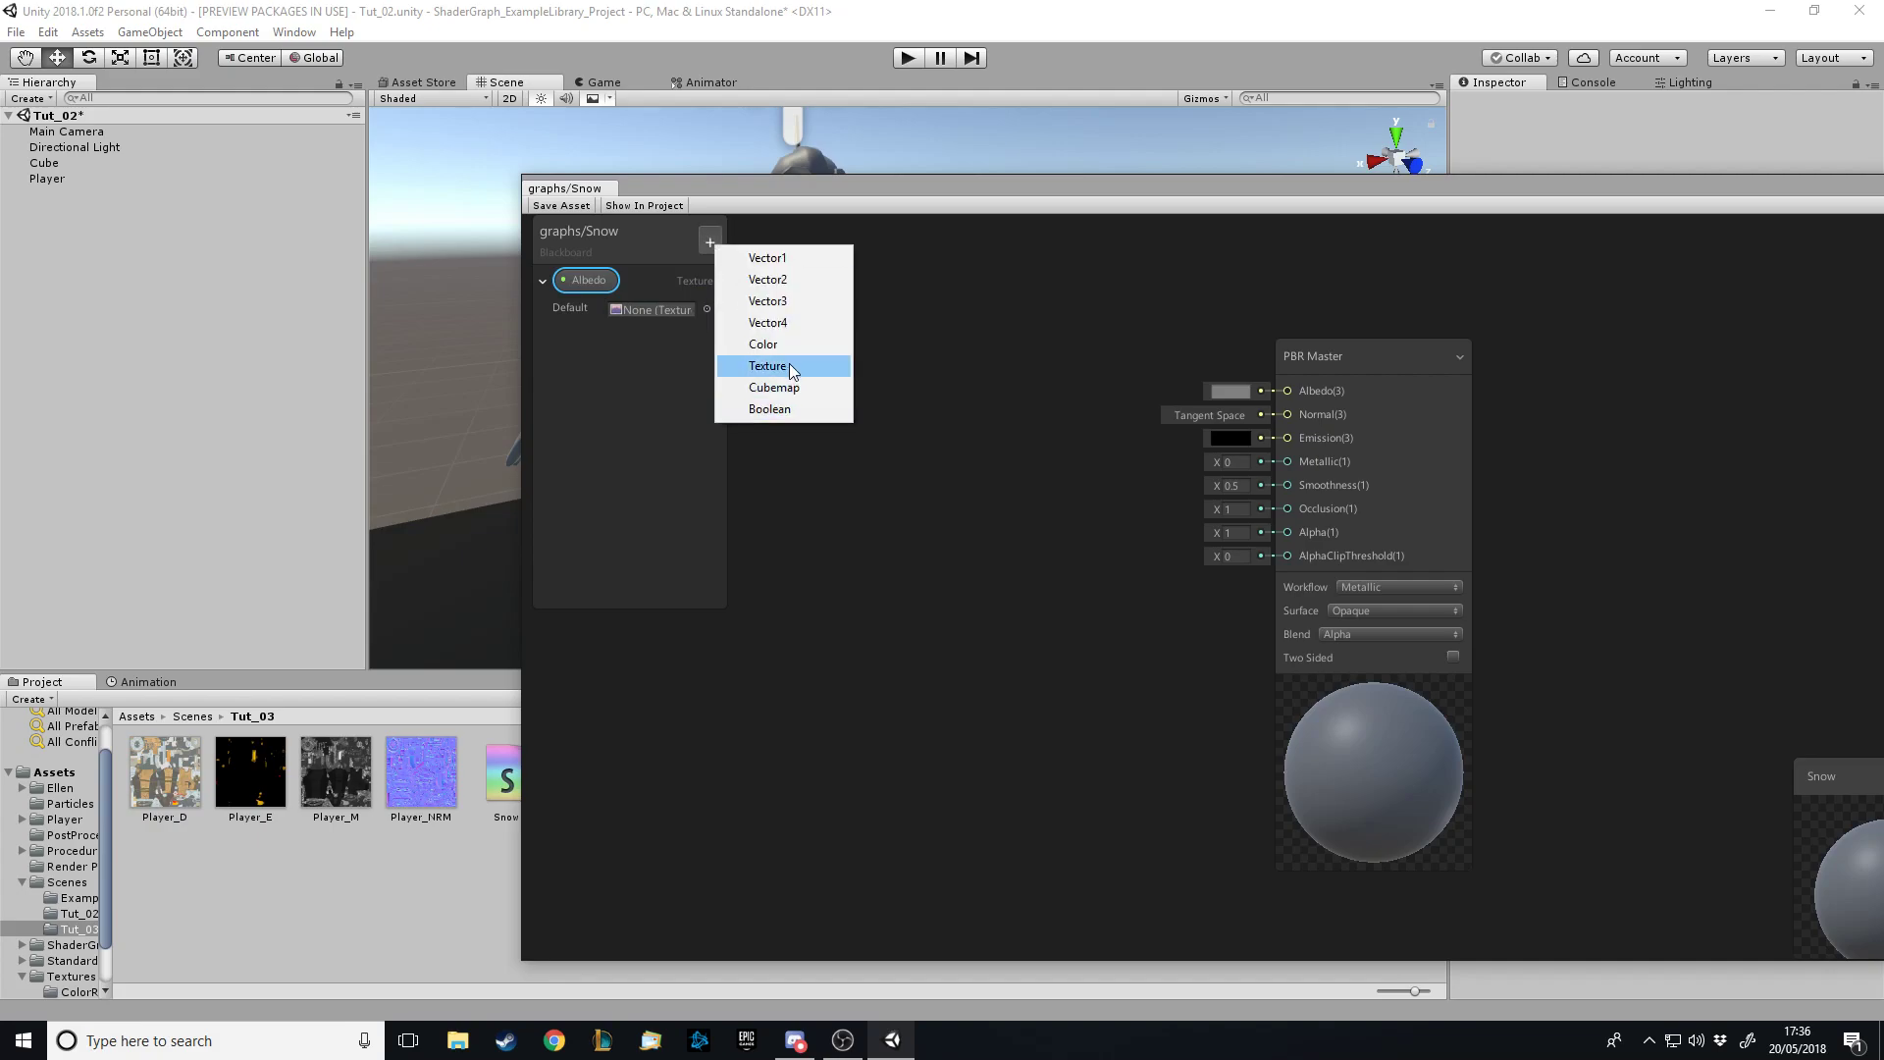
click(789, 365)
text(Normal)
key(Return)
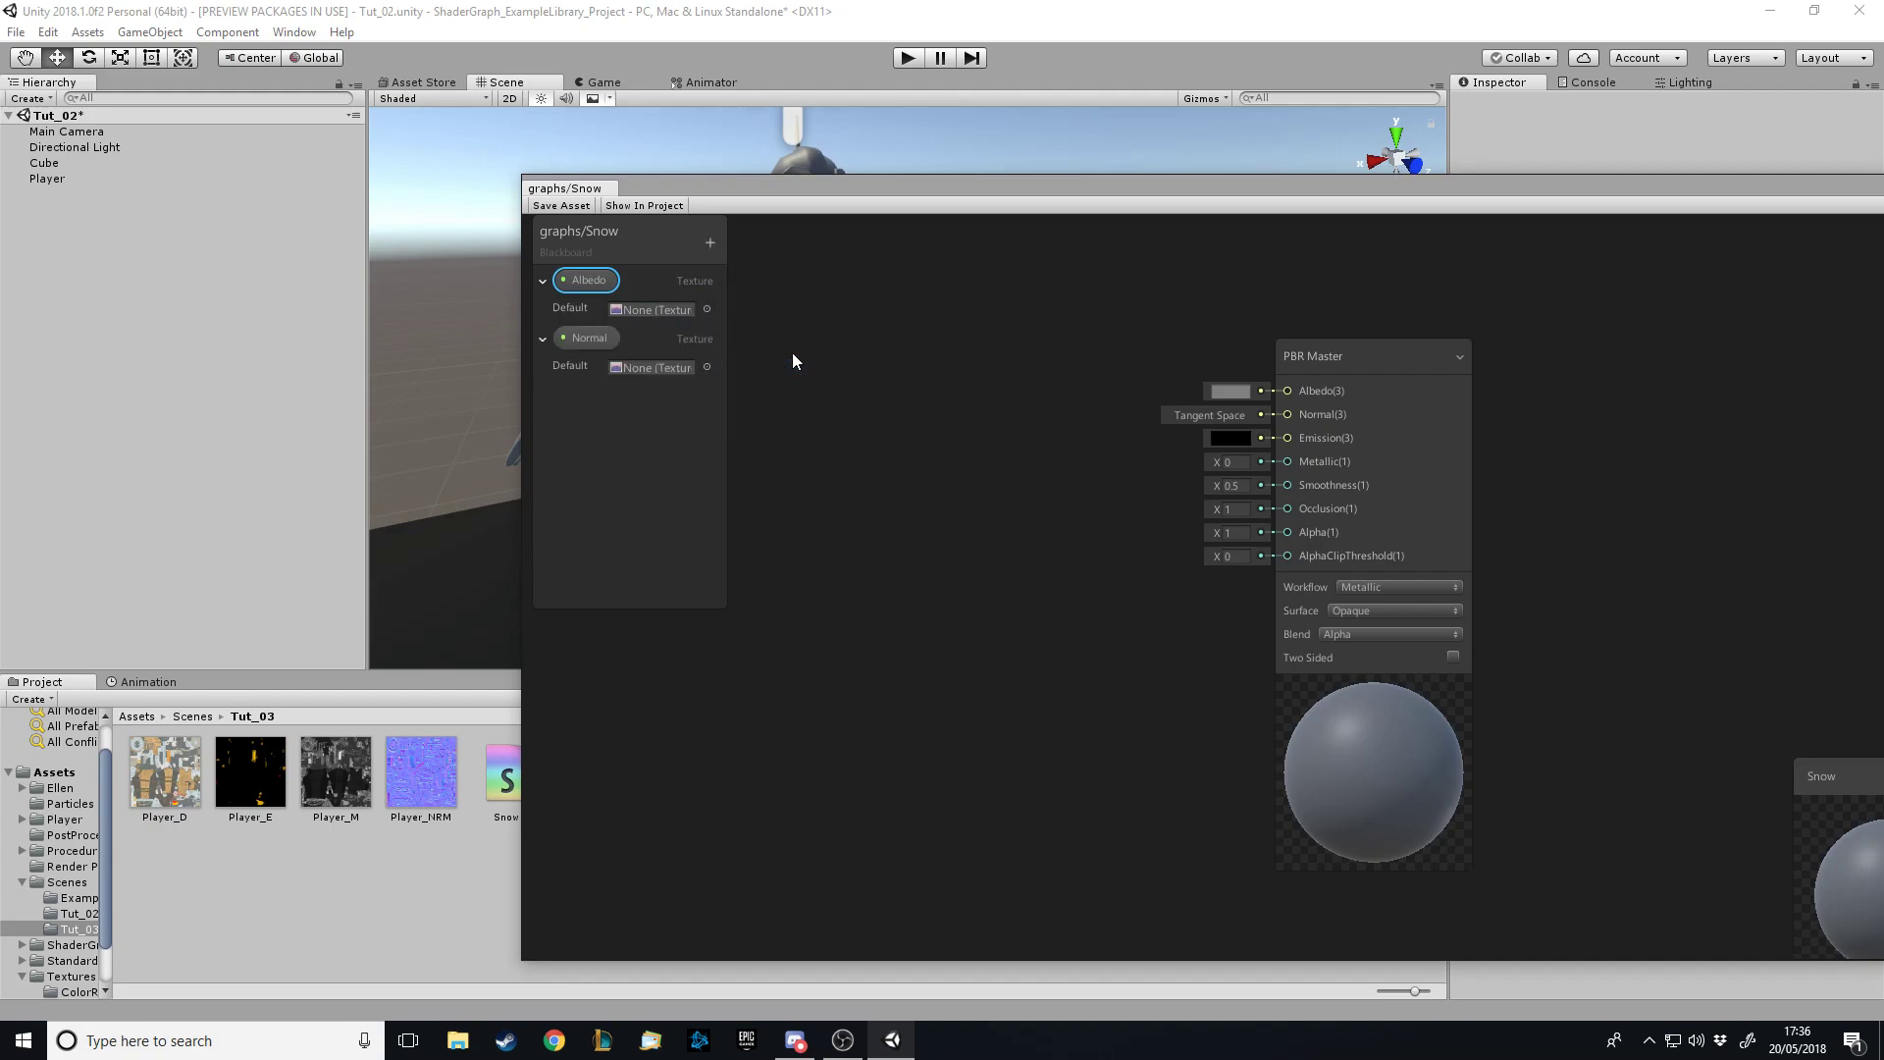
click(709, 243)
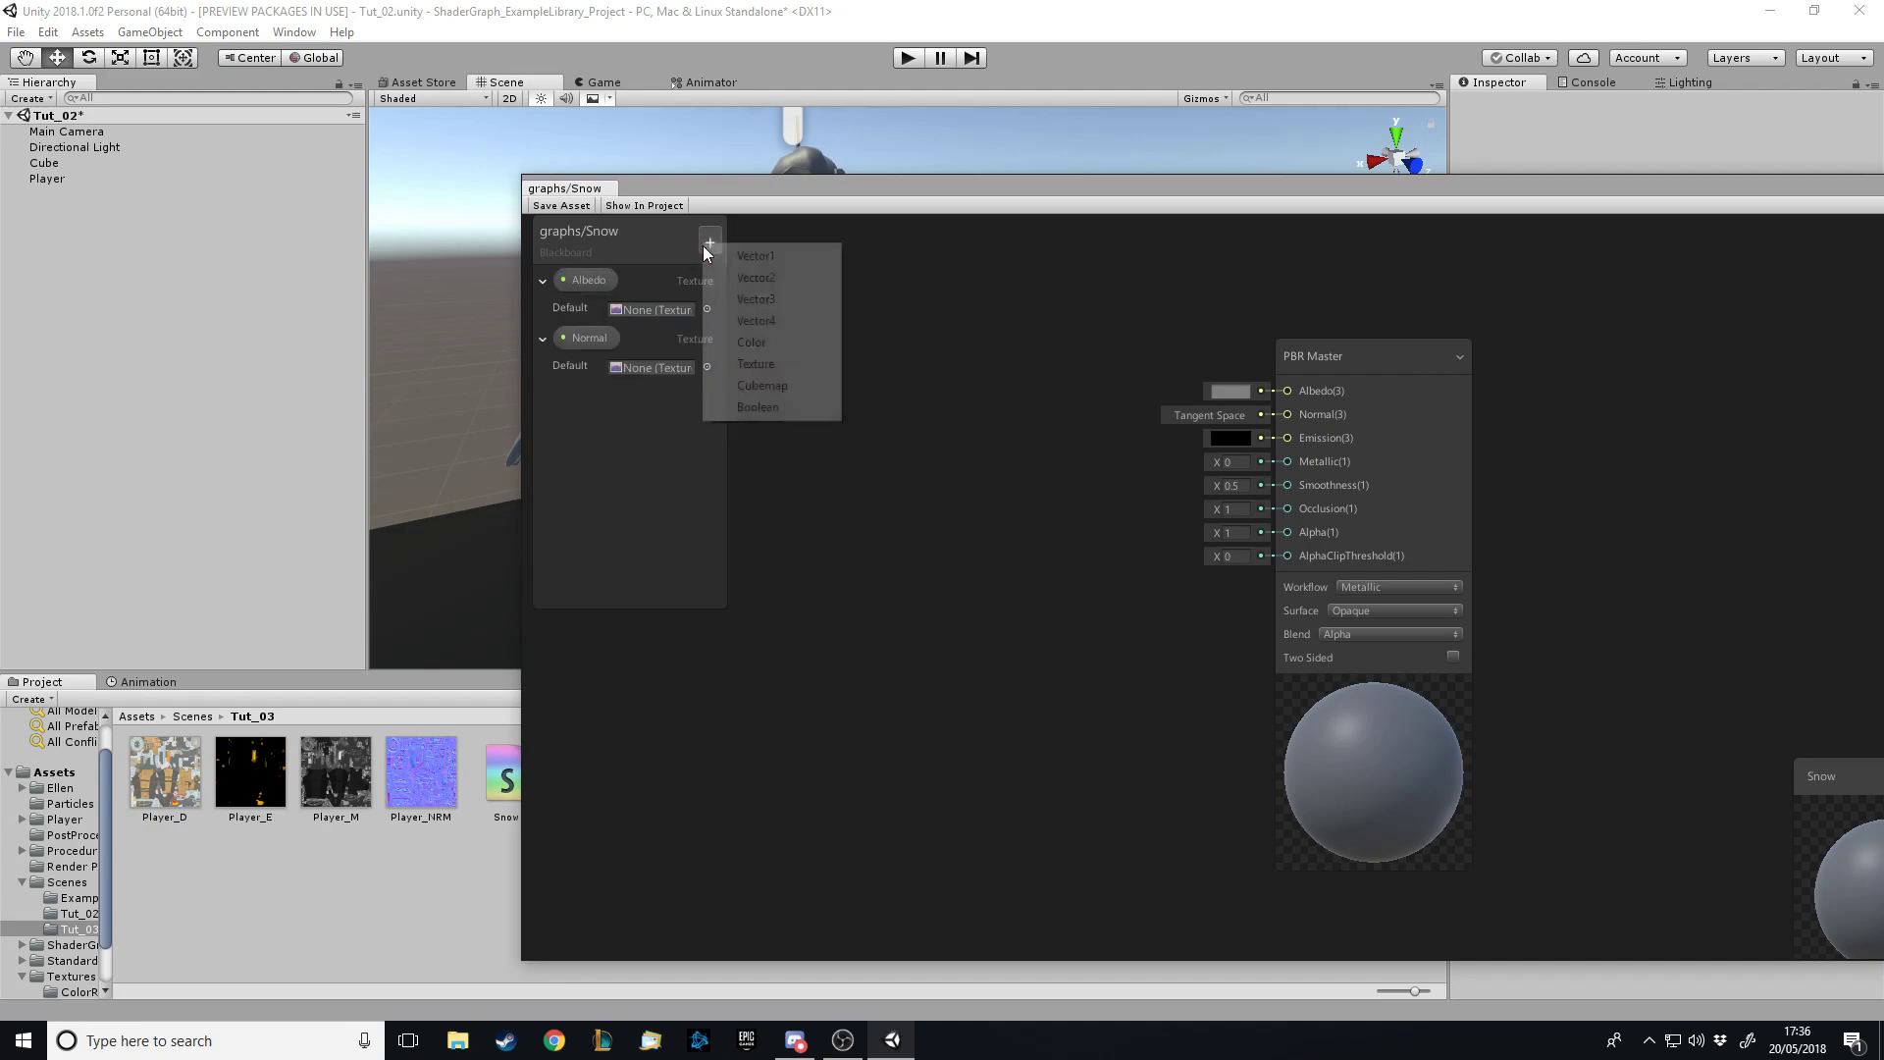
click(767, 367)
text(Emission)
key(Return)
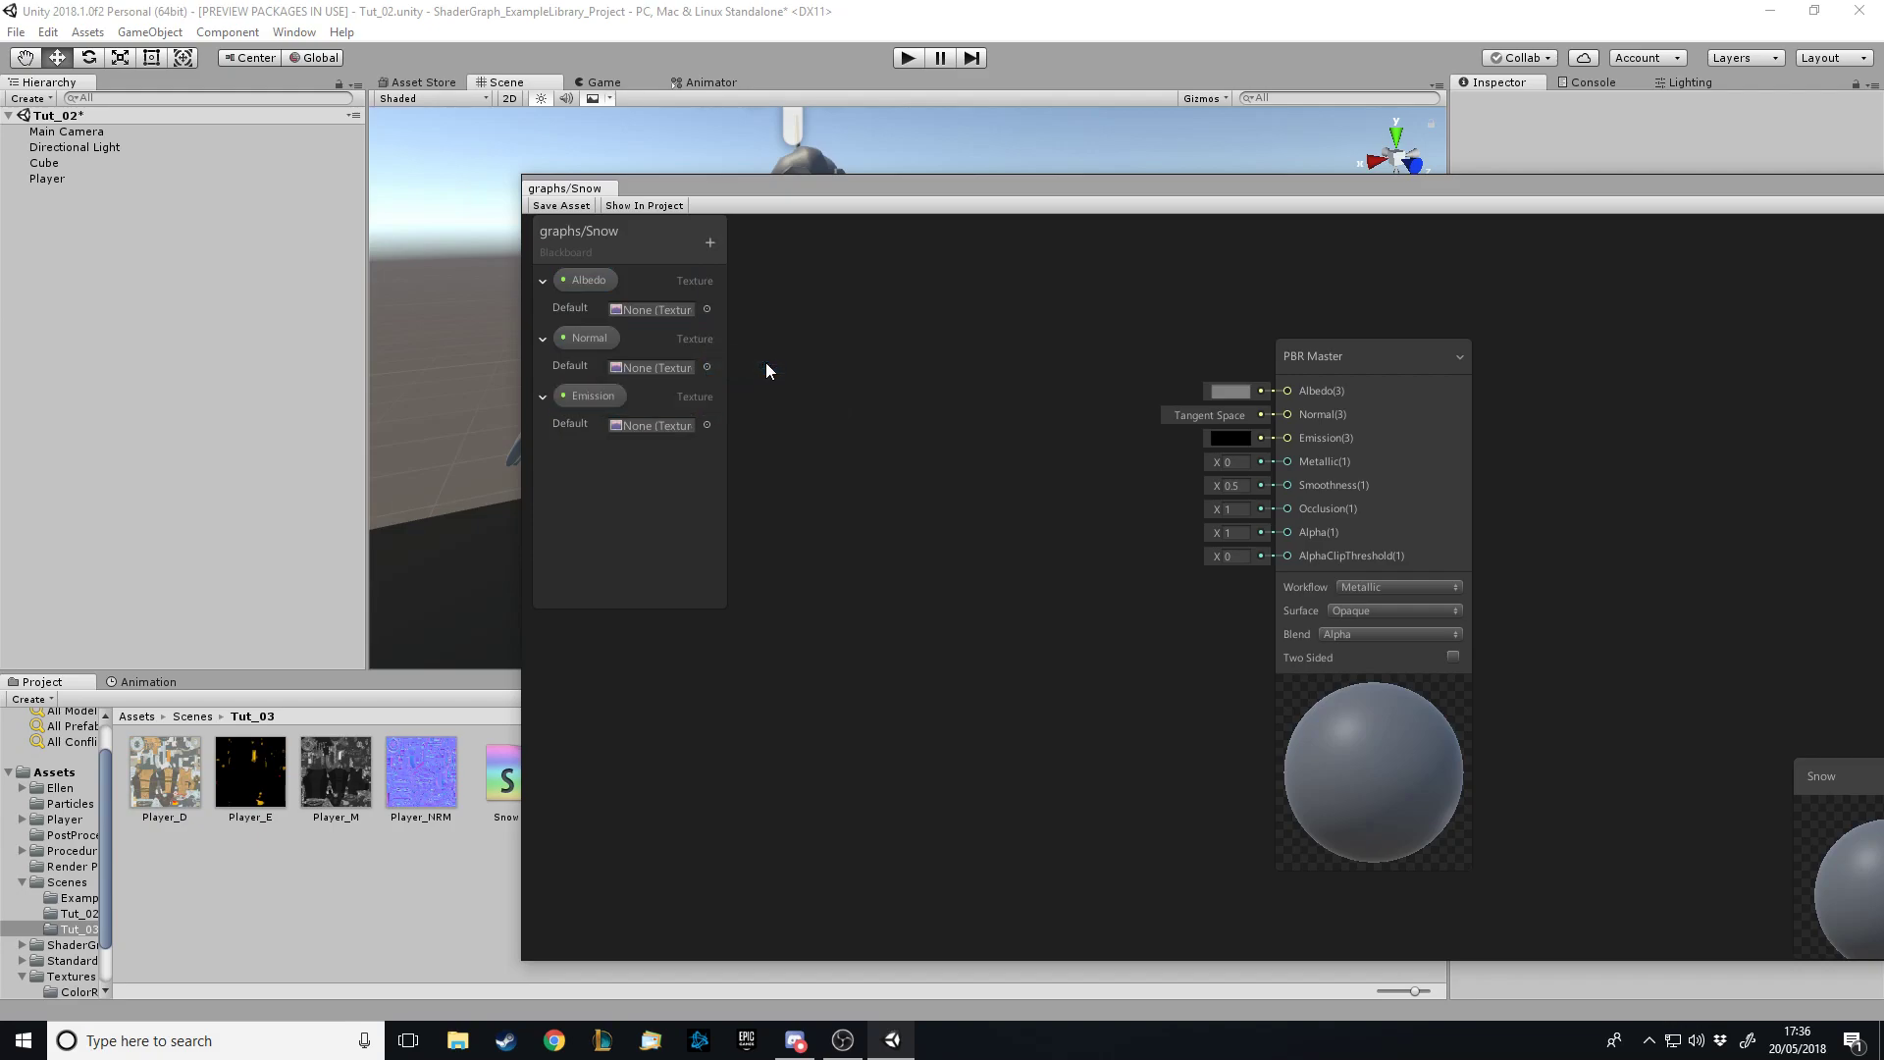
click(710, 243)
click(756, 366)
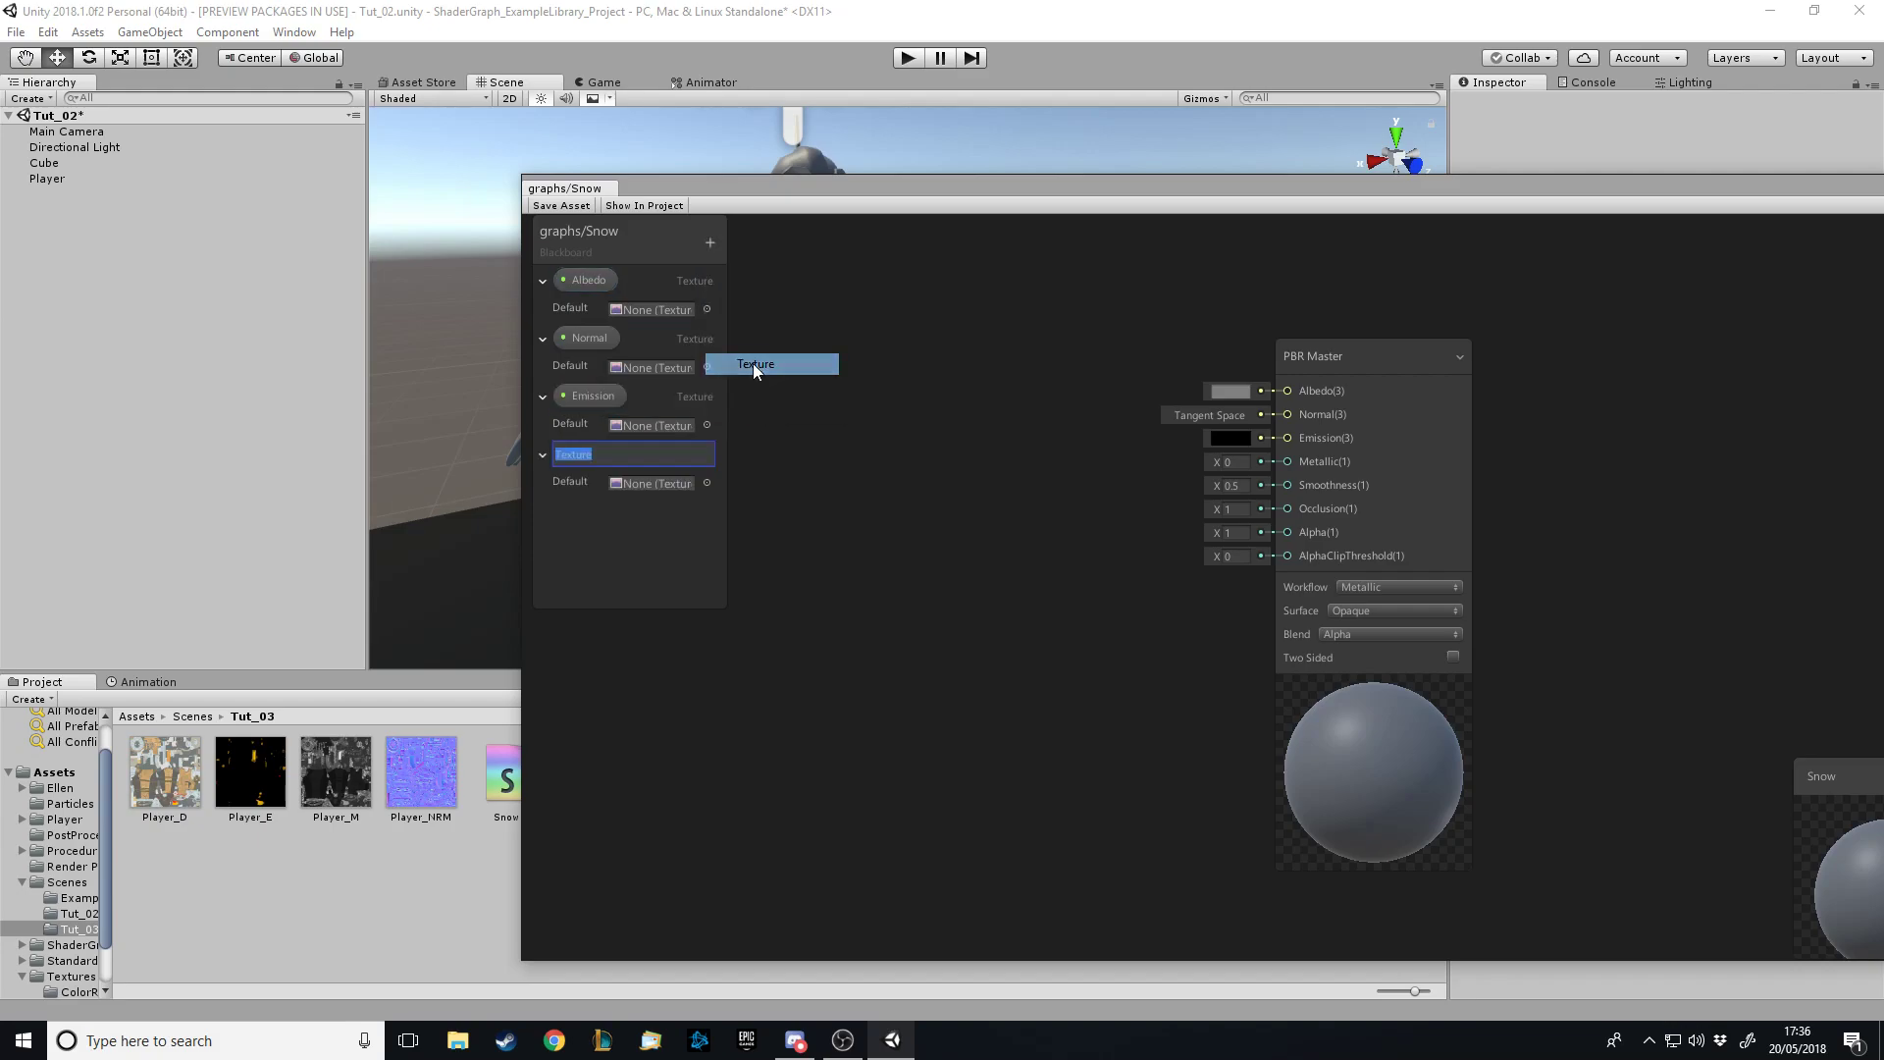
text(Metallic)
key(Return)
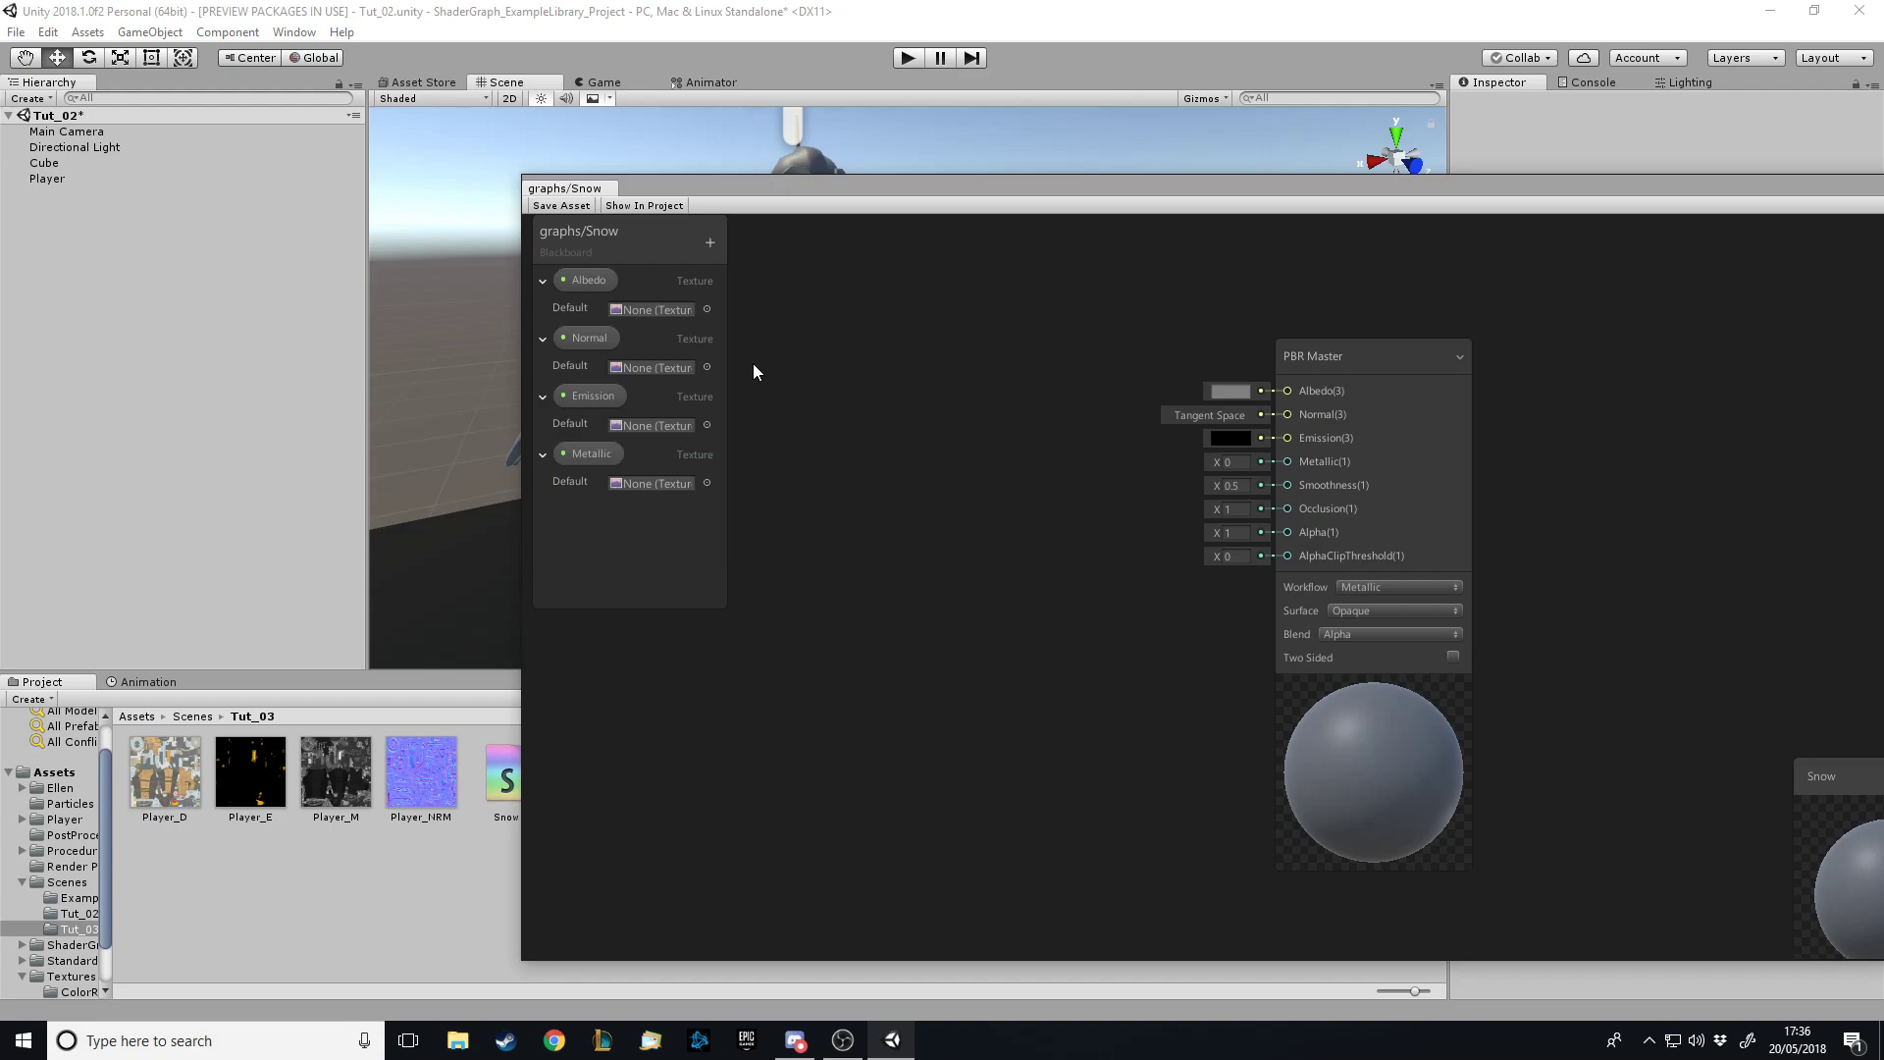
Set defaults: Player_D for Albedo, Player_E Emission, Player_M Metallic, Player_NRM Normal
drag(165, 773, 650, 316)
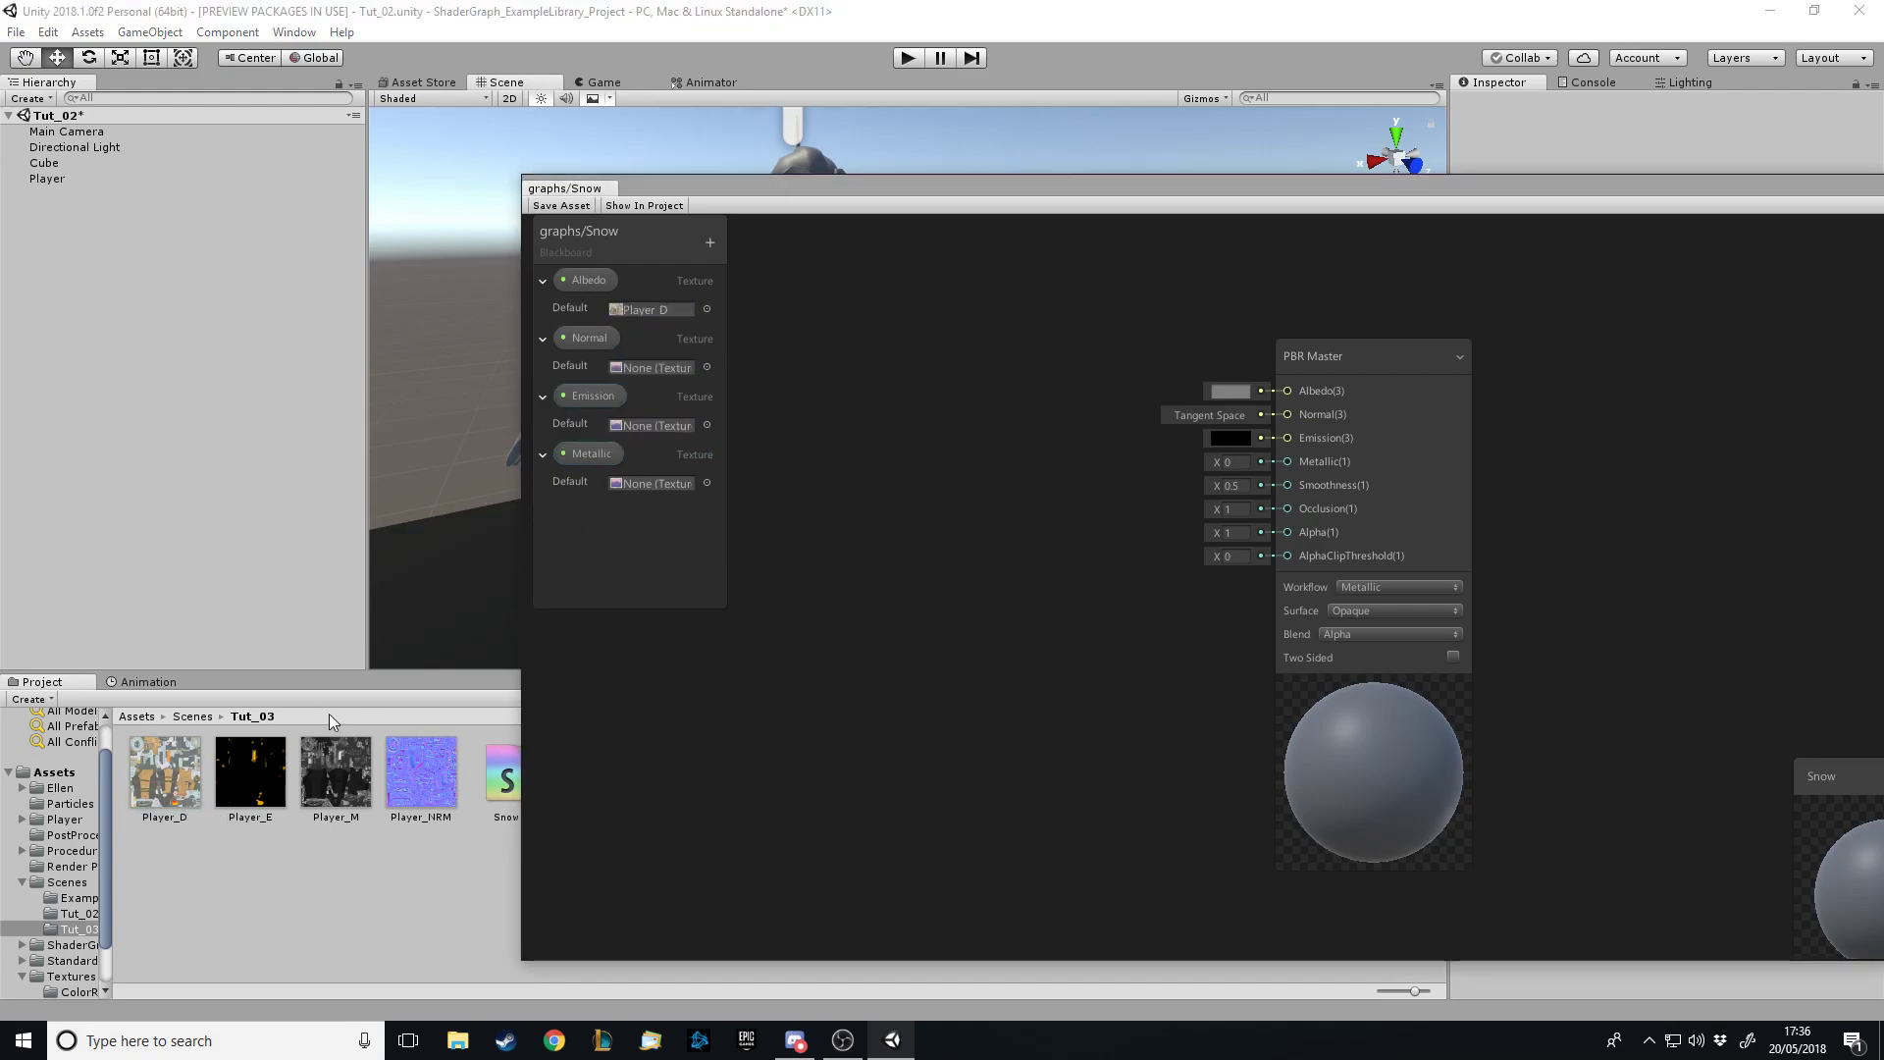
drag(648, 426, 647, 426)
drag(336, 772, 638, 481)
drag(403, 779, 663, 365)
drag(843, 176, 649, 173)
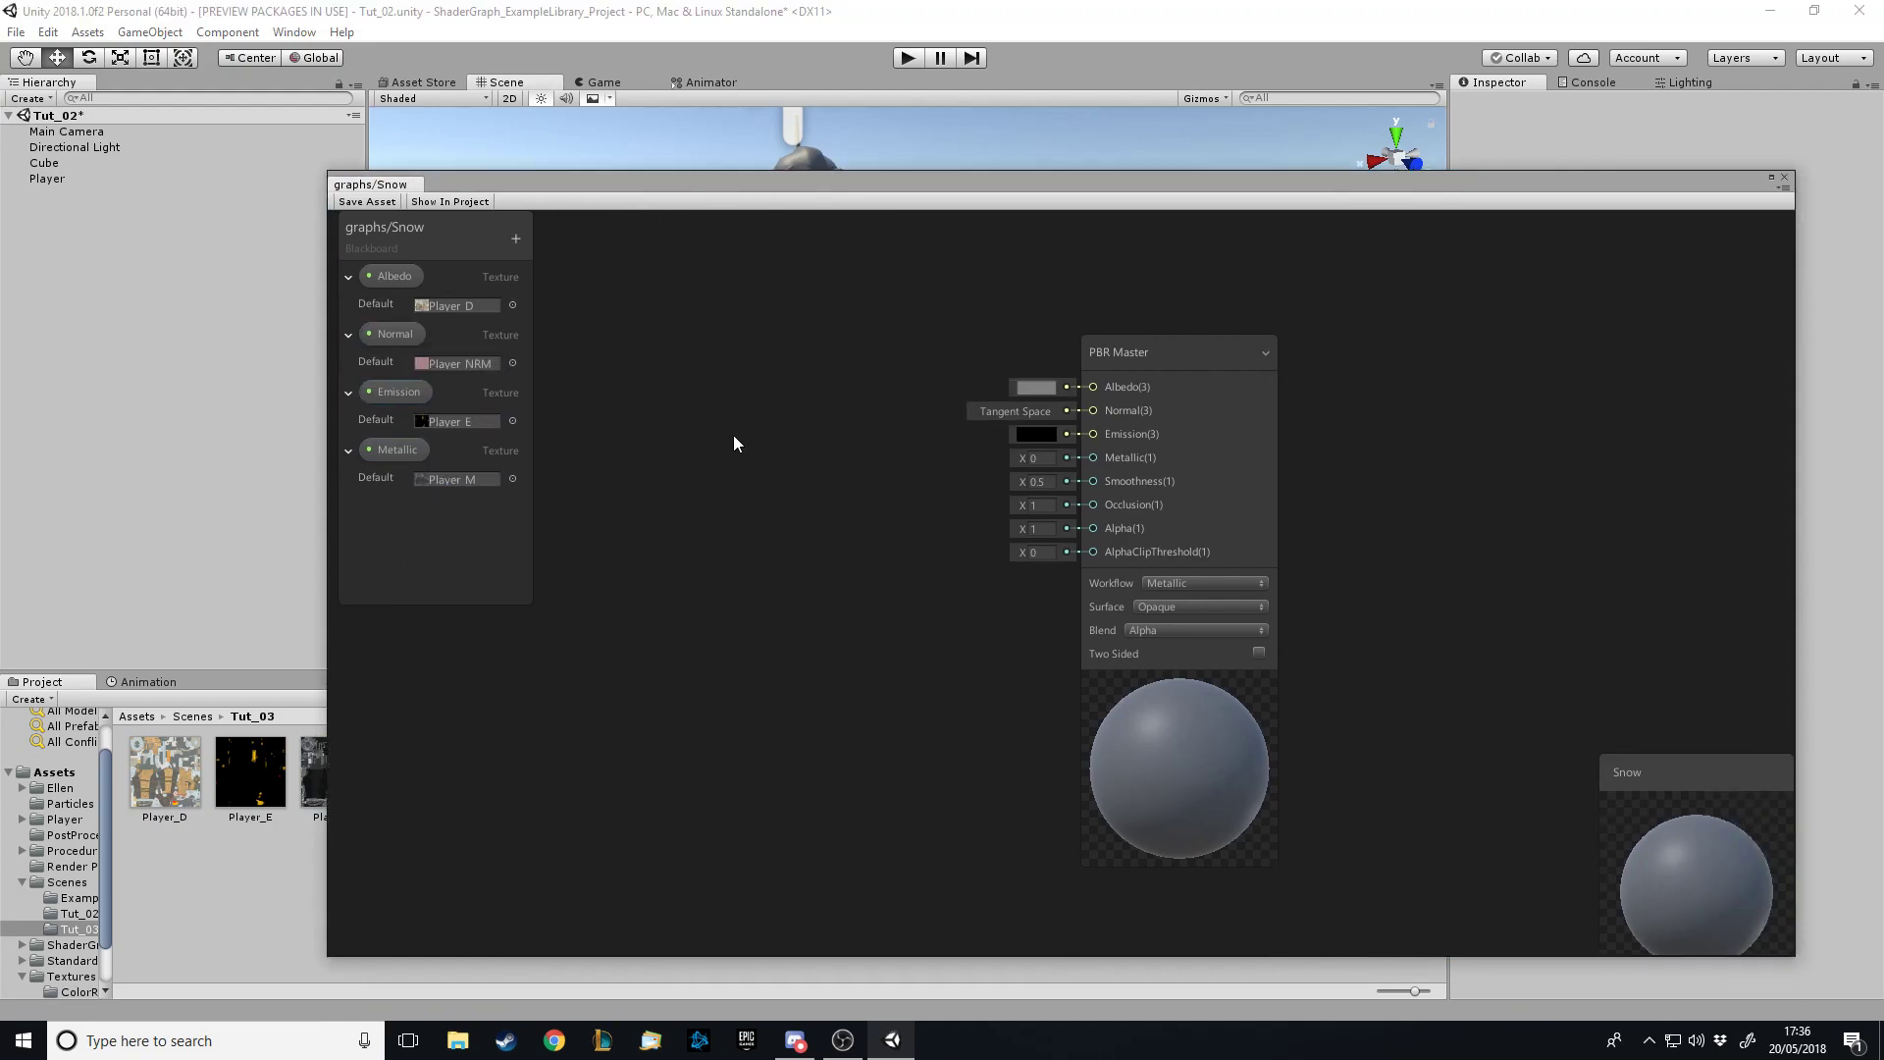
Create a SubGraph-PBRTextureSample node by searching 'pbr'
key(space)
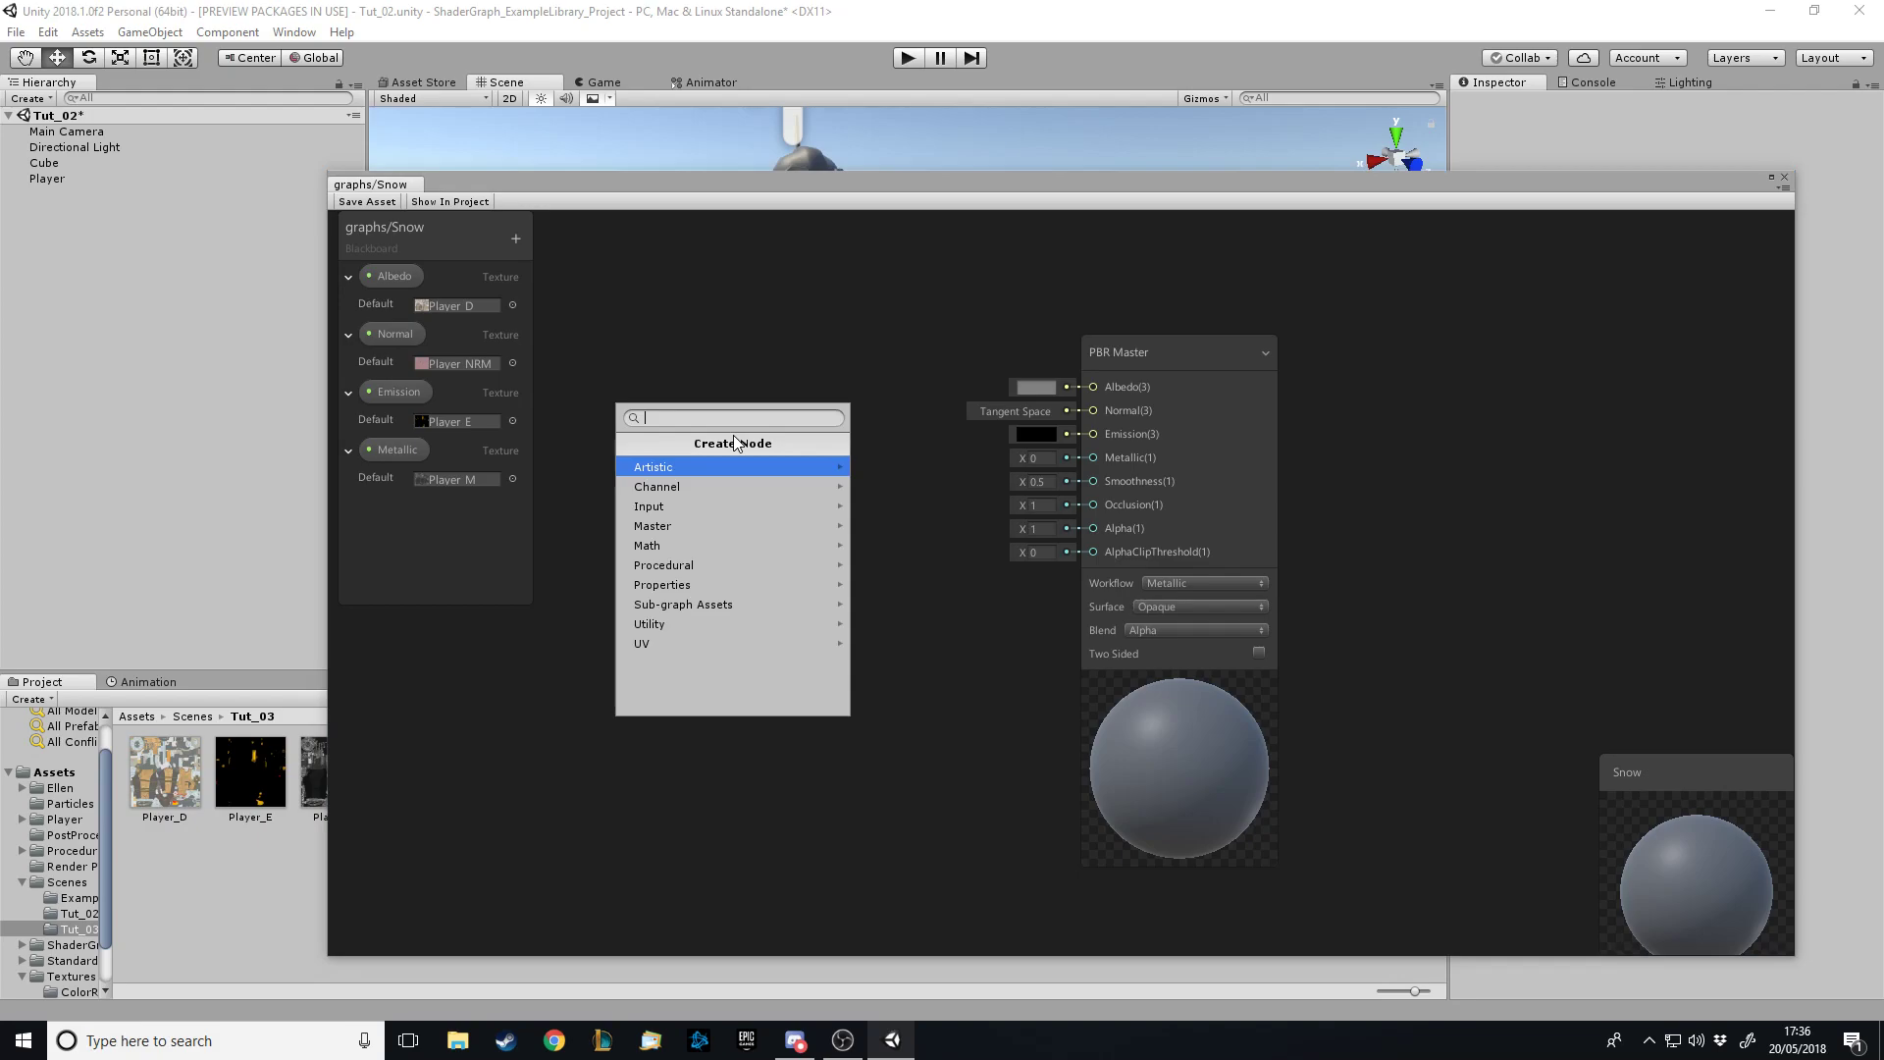
text(pbr)
key(Down)
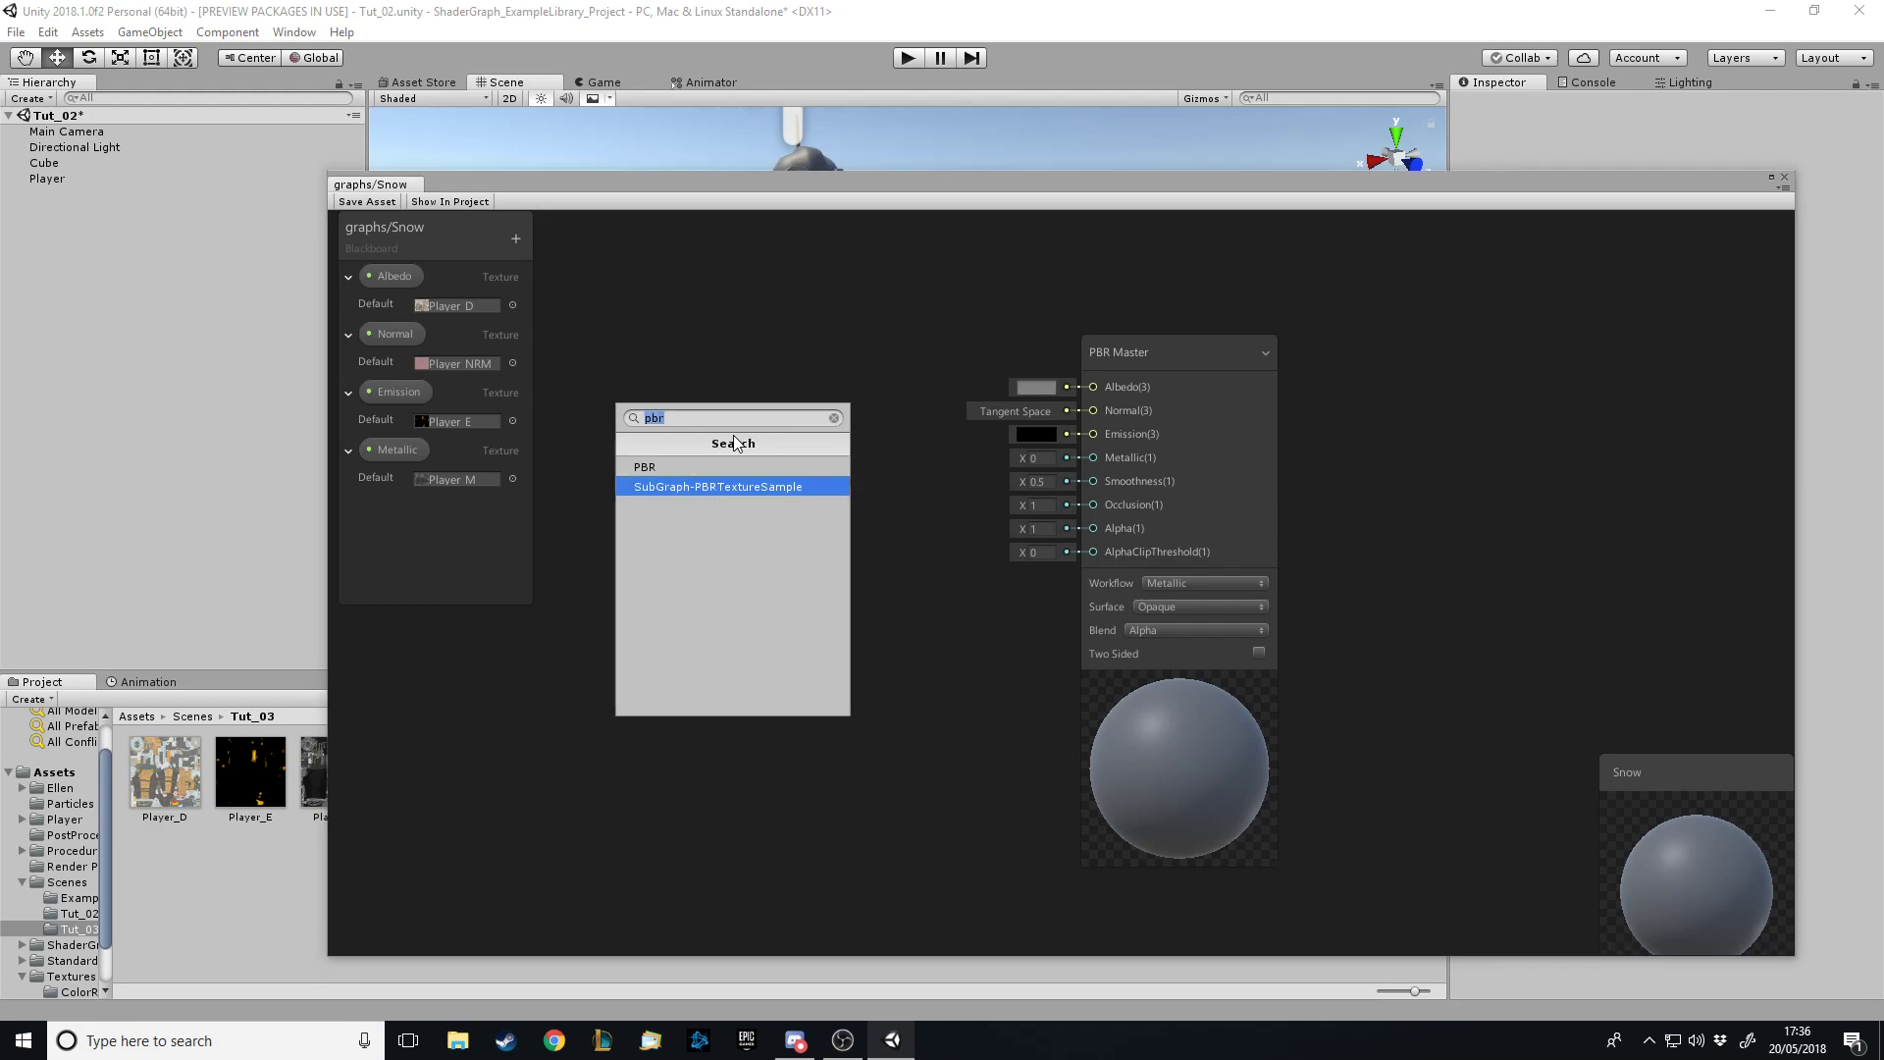
key(Return)
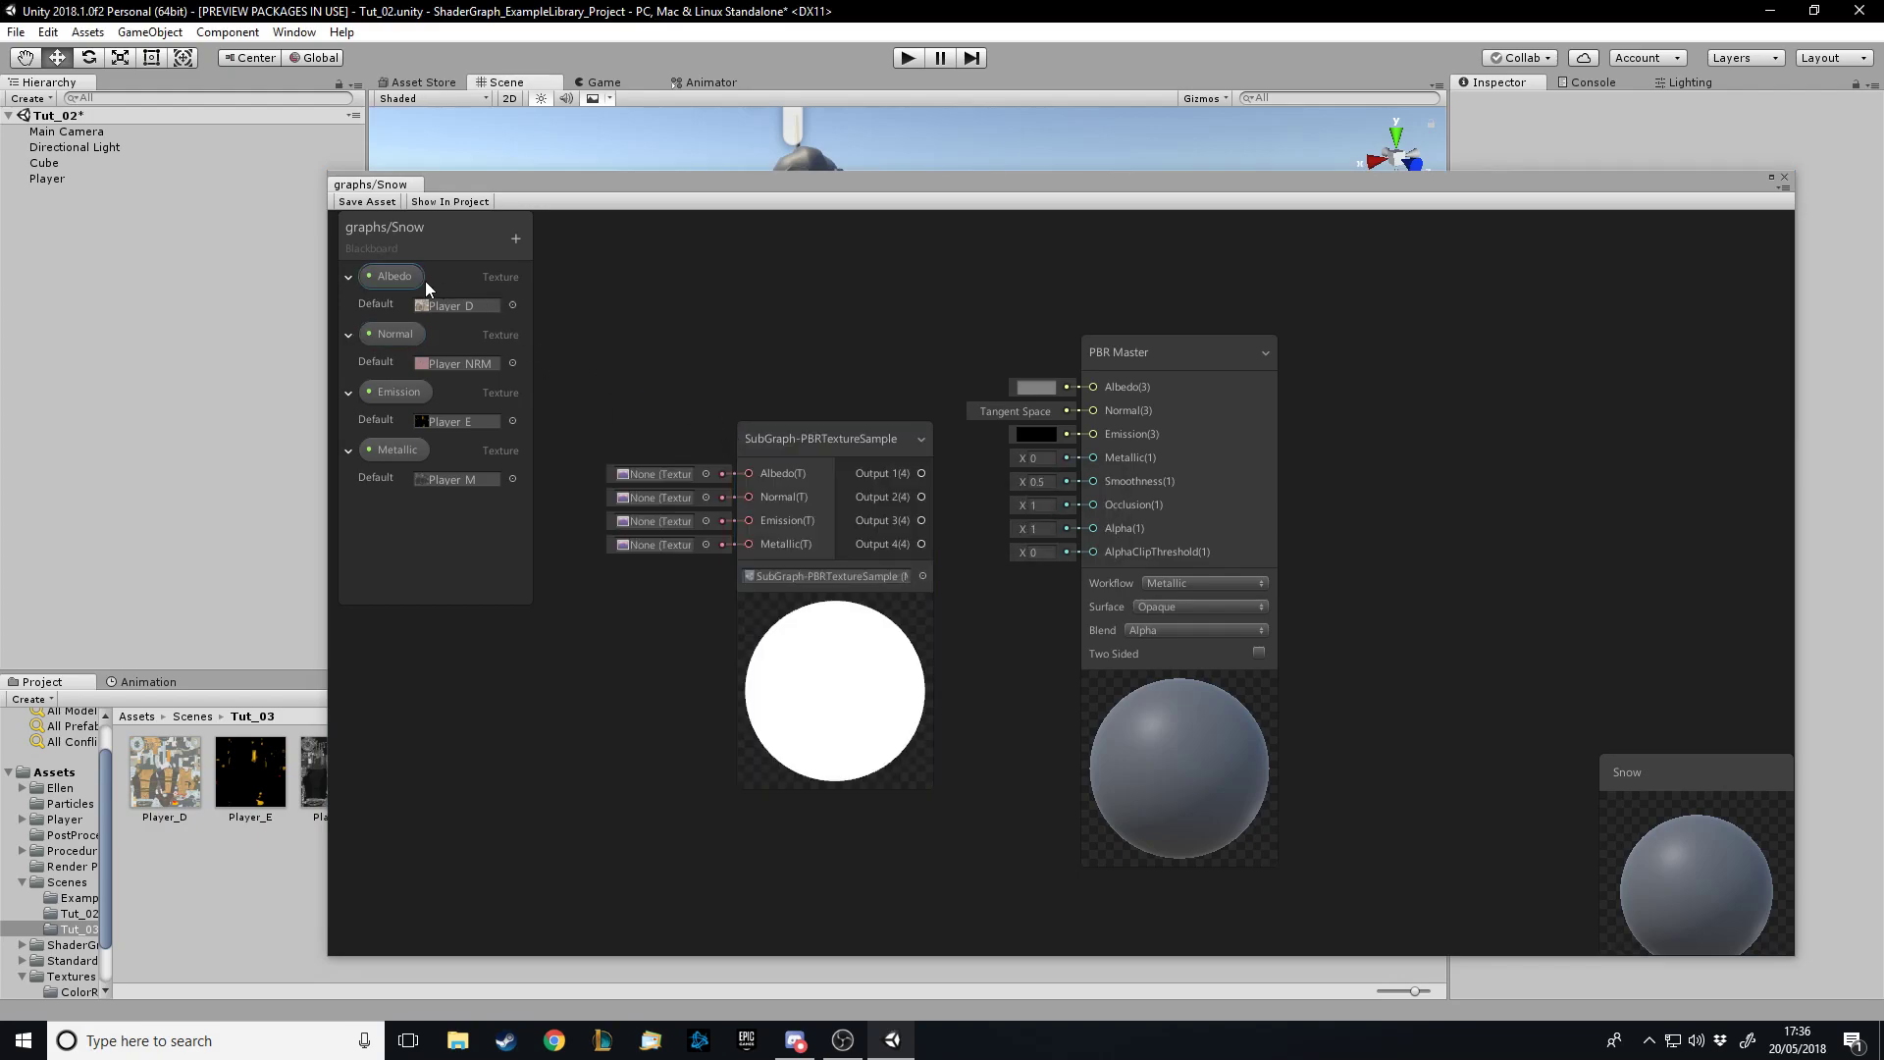
Place Albedo, Normal, Emission and Metallic property nodes and wire each into the matching sub-graph input
drag(395, 276, 774, 471)
drag(692, 327, 607, 330)
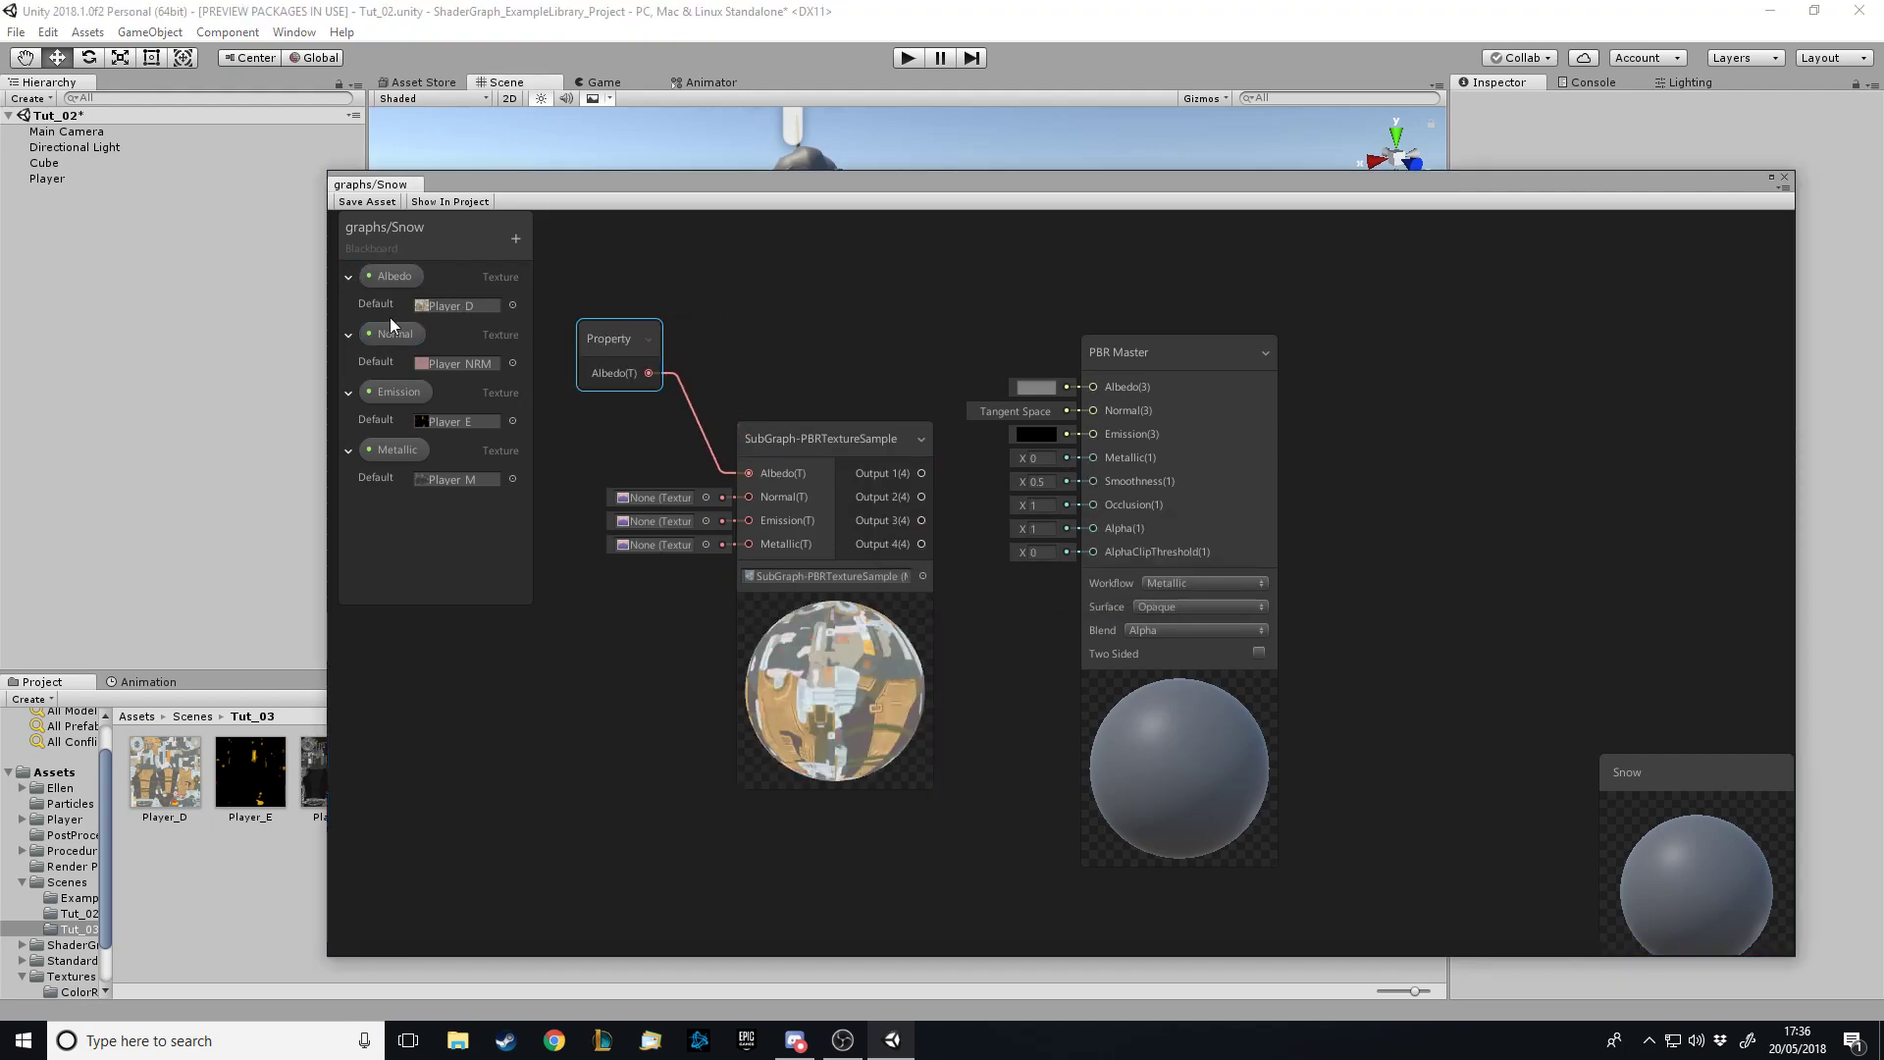
drag(393, 333, 597, 458)
drag(752, 503, 620, 441)
drag(407, 392, 615, 575)
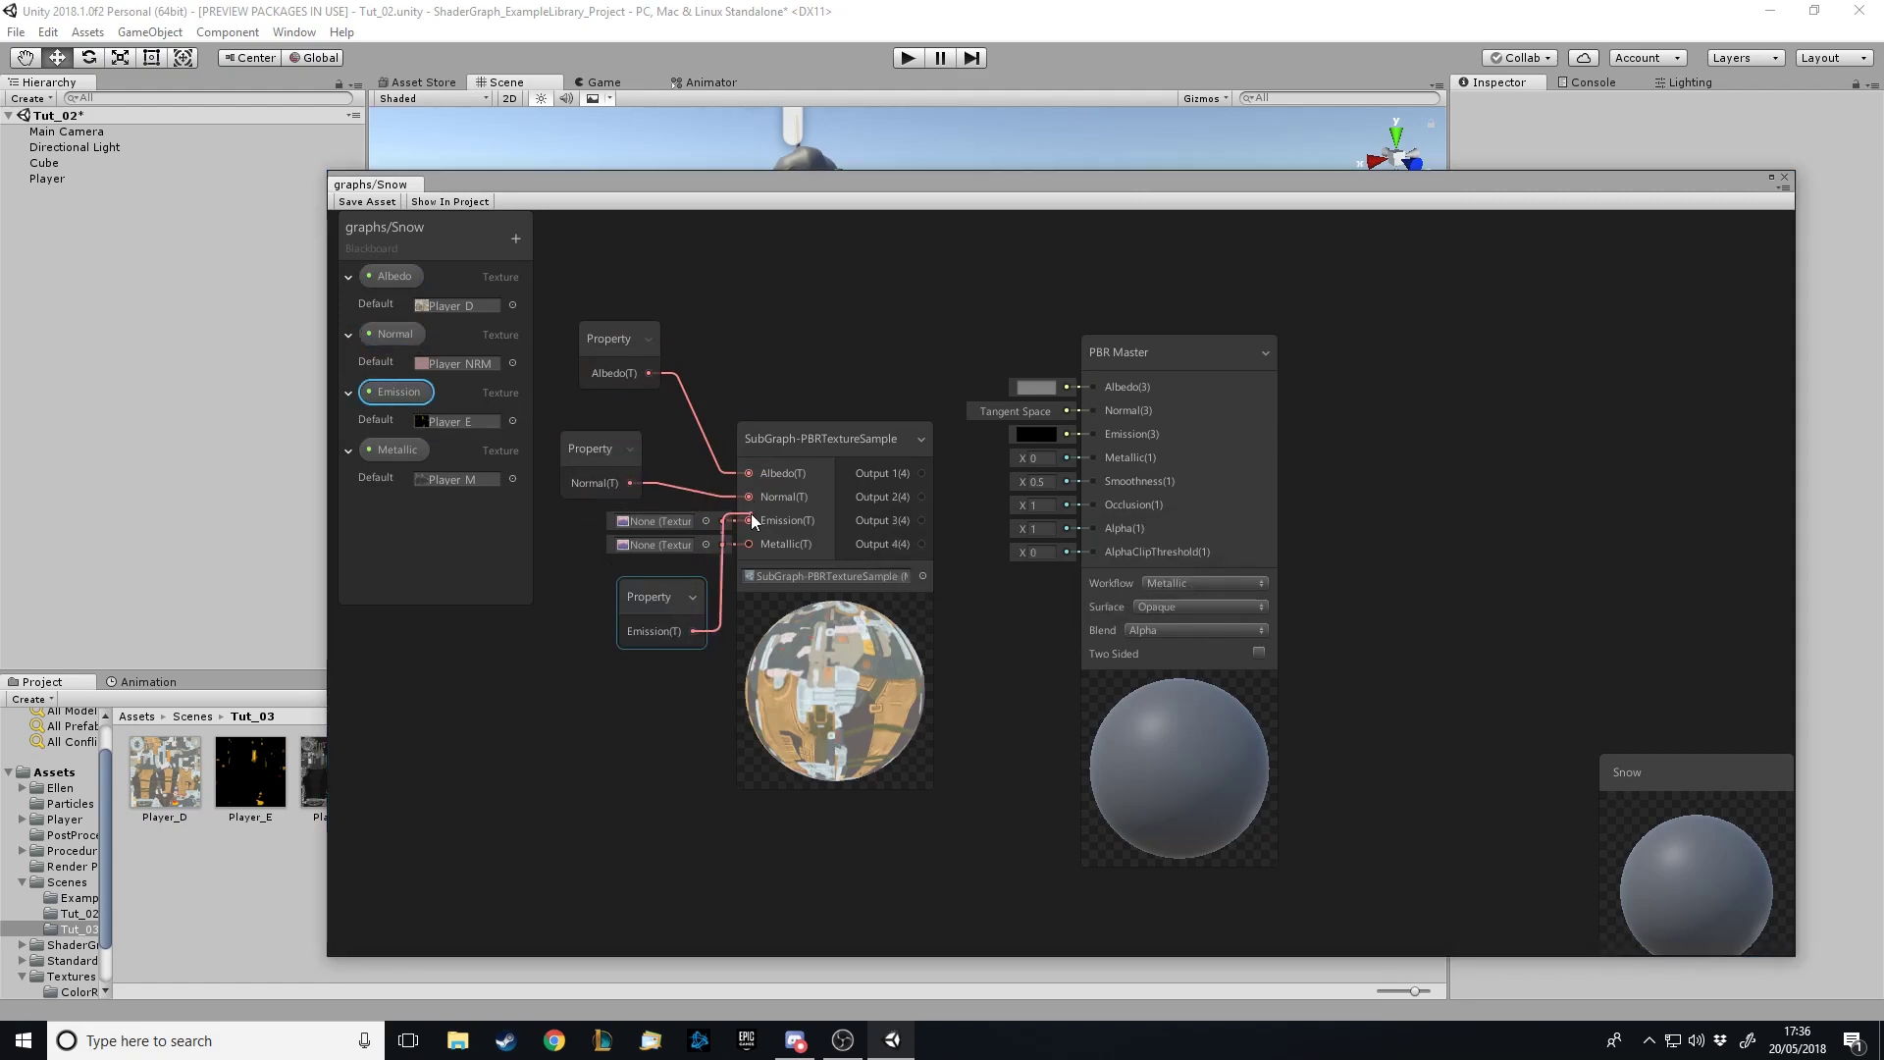
drag(751, 520, 750, 520)
drag(656, 590, 571, 533)
drag(400, 451, 604, 668)
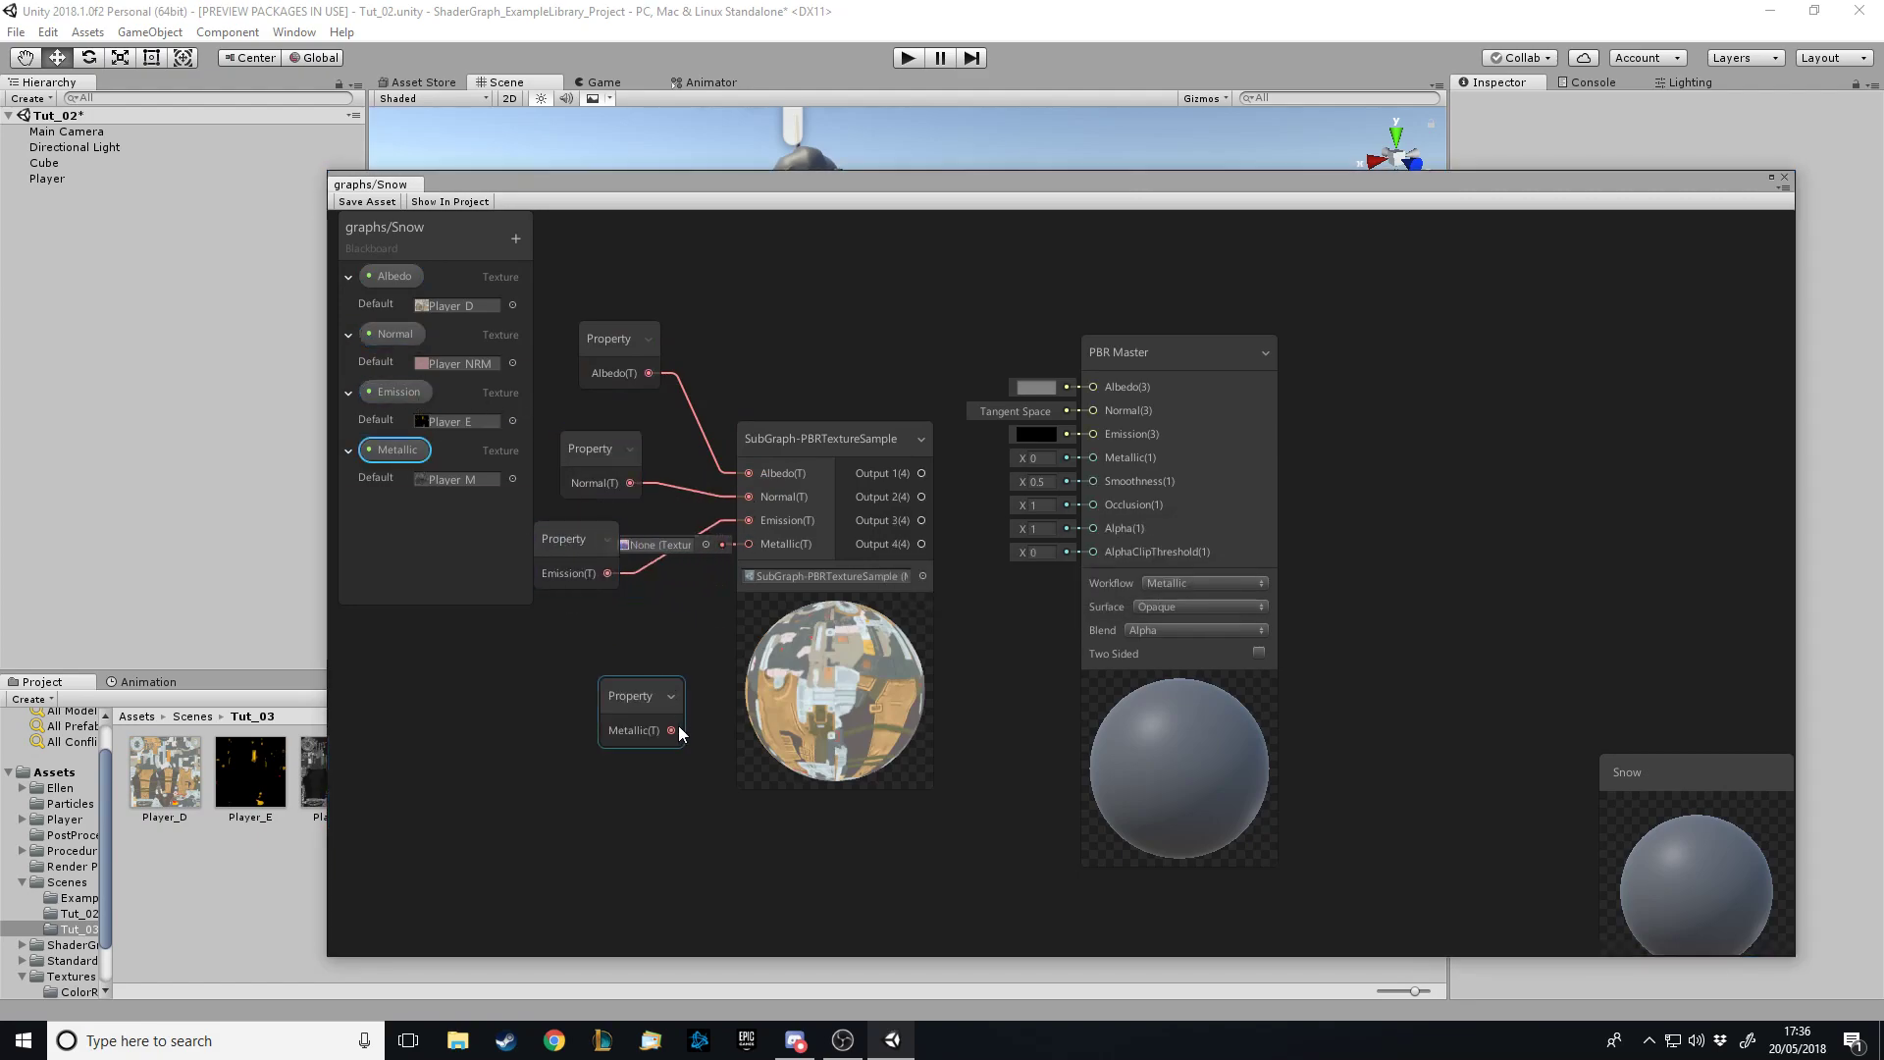
drag(750, 550, 750, 545)
Tidy the four property nodes and the sub-graph node into a compact group
drag(611, 338, 601, 283)
drag(770, 454, 725, 378)
click(634, 293)
drag(636, 299, 602, 321)
drag(721, 396, 678, 350)
drag(610, 479, 582, 423)
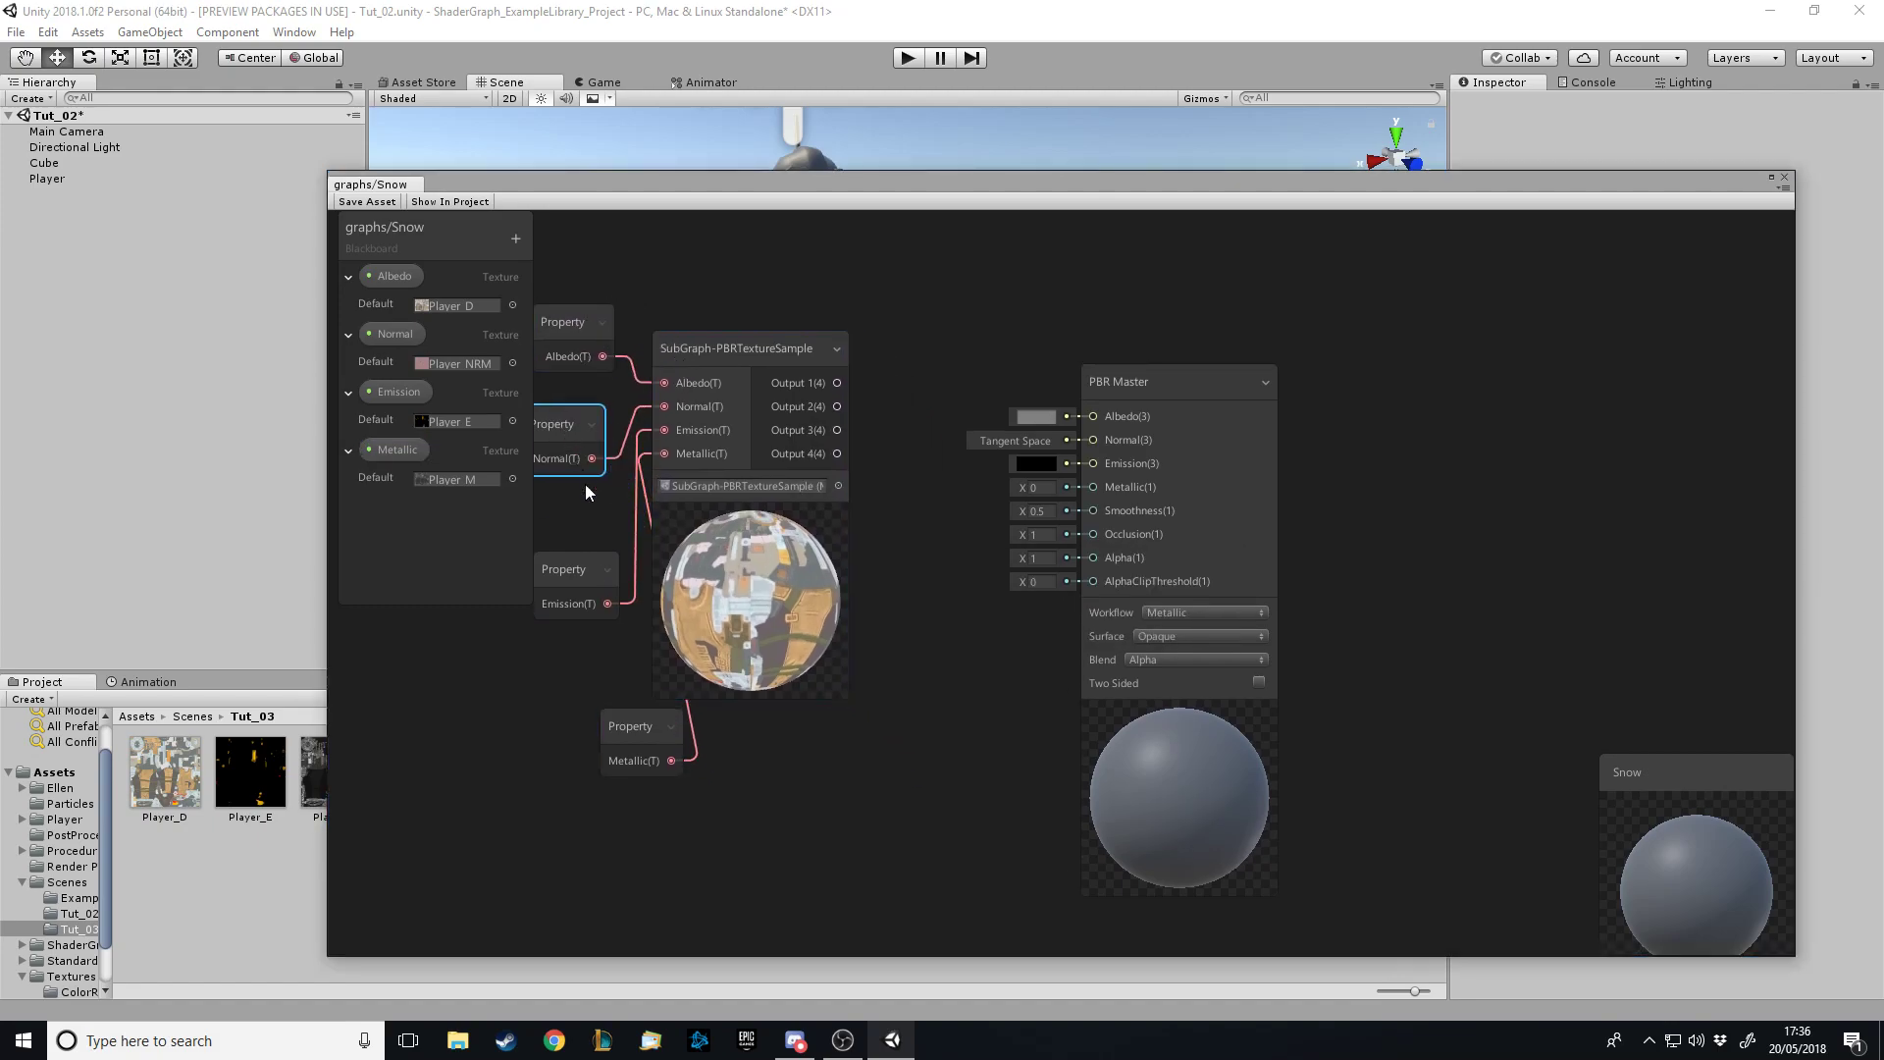
drag(603, 576, 579, 533)
drag(638, 726, 555, 617)
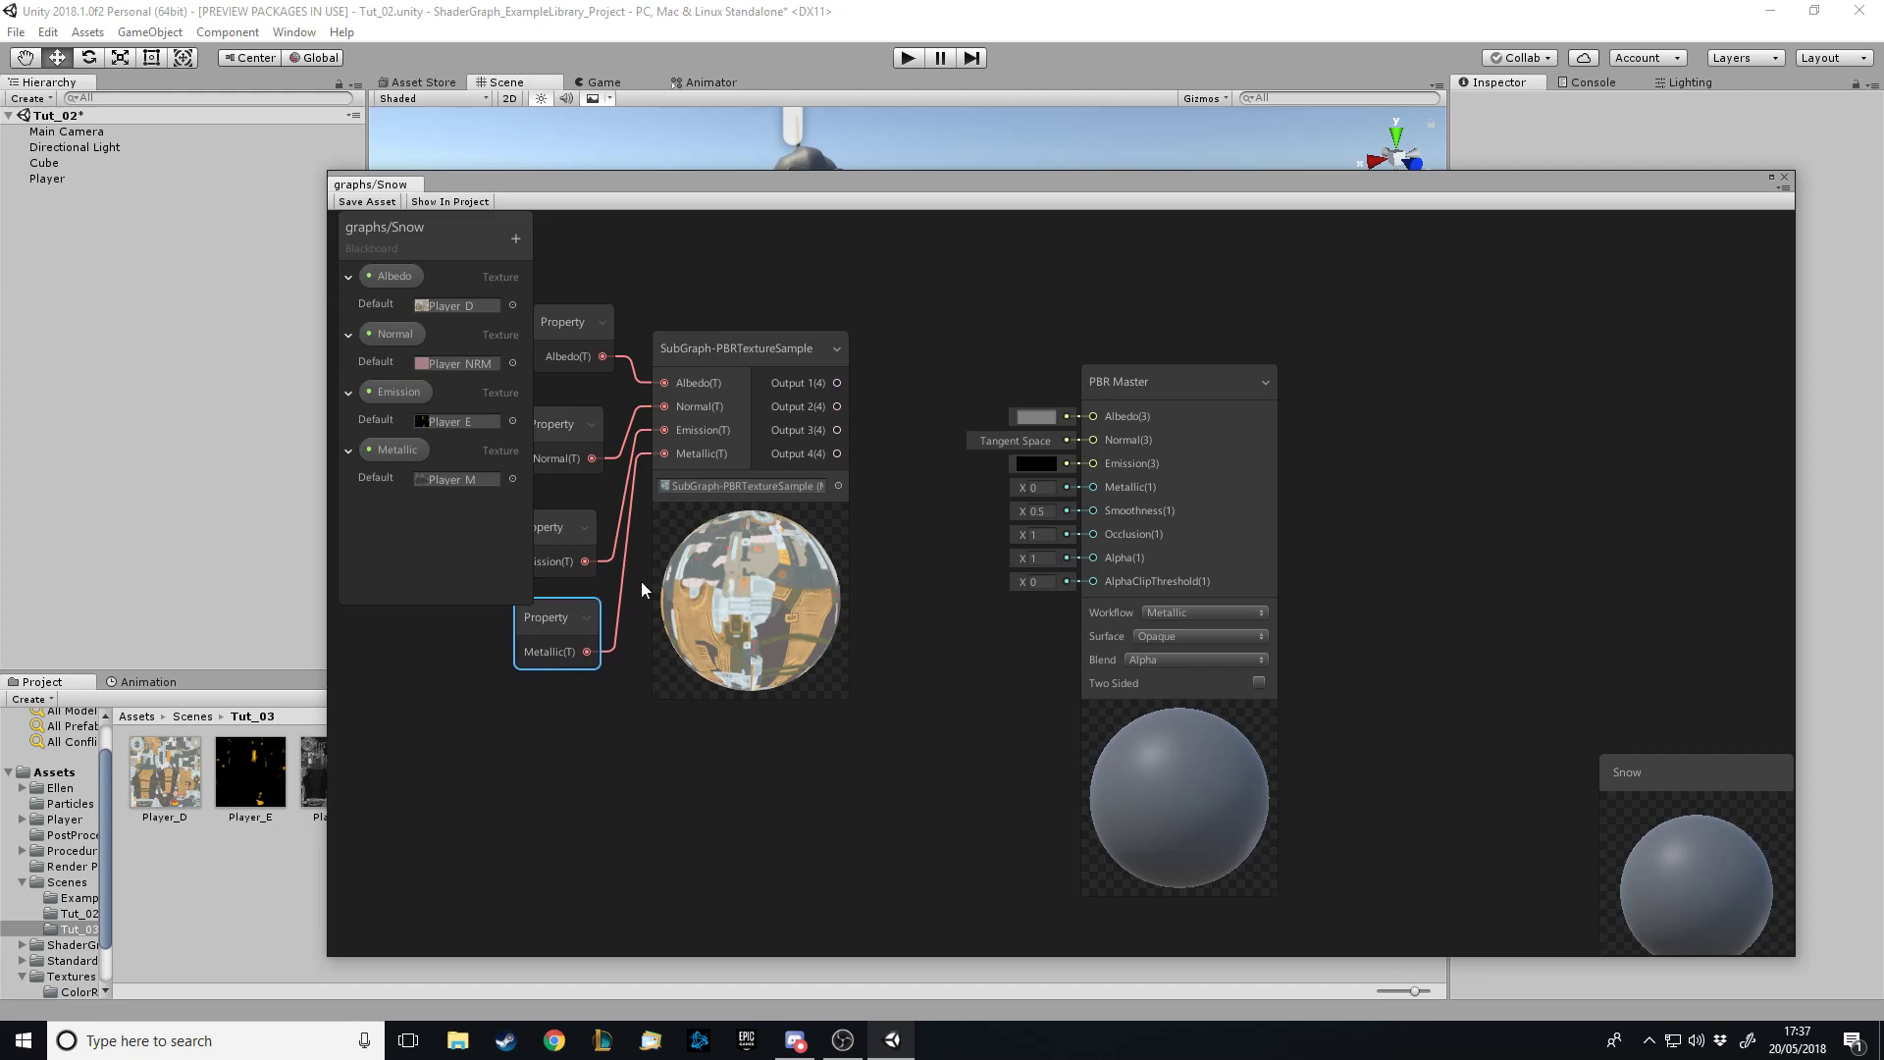
click(726, 589)
drag(742, 592, 745, 591)
click(1195, 518)
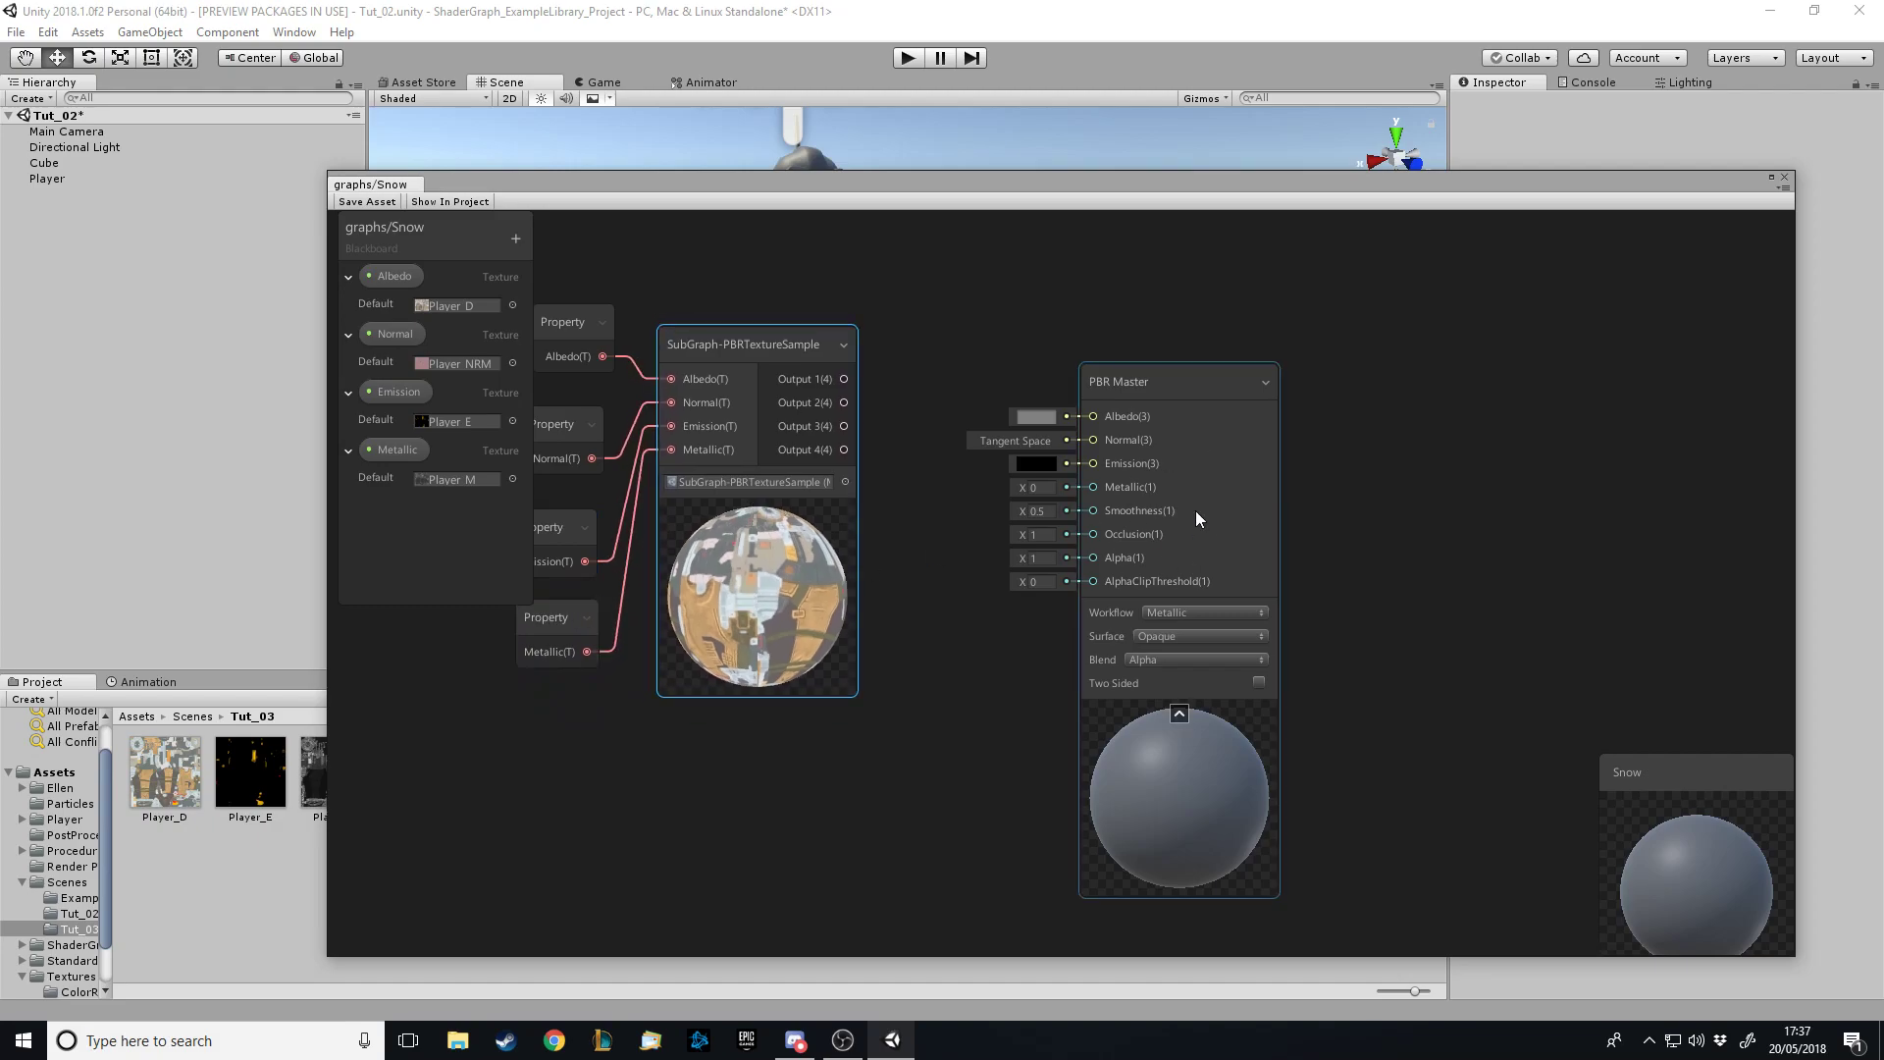
scroll(1259, 462, down, 3)
scroll(1117, 549, up, 3)
click(934, 231)
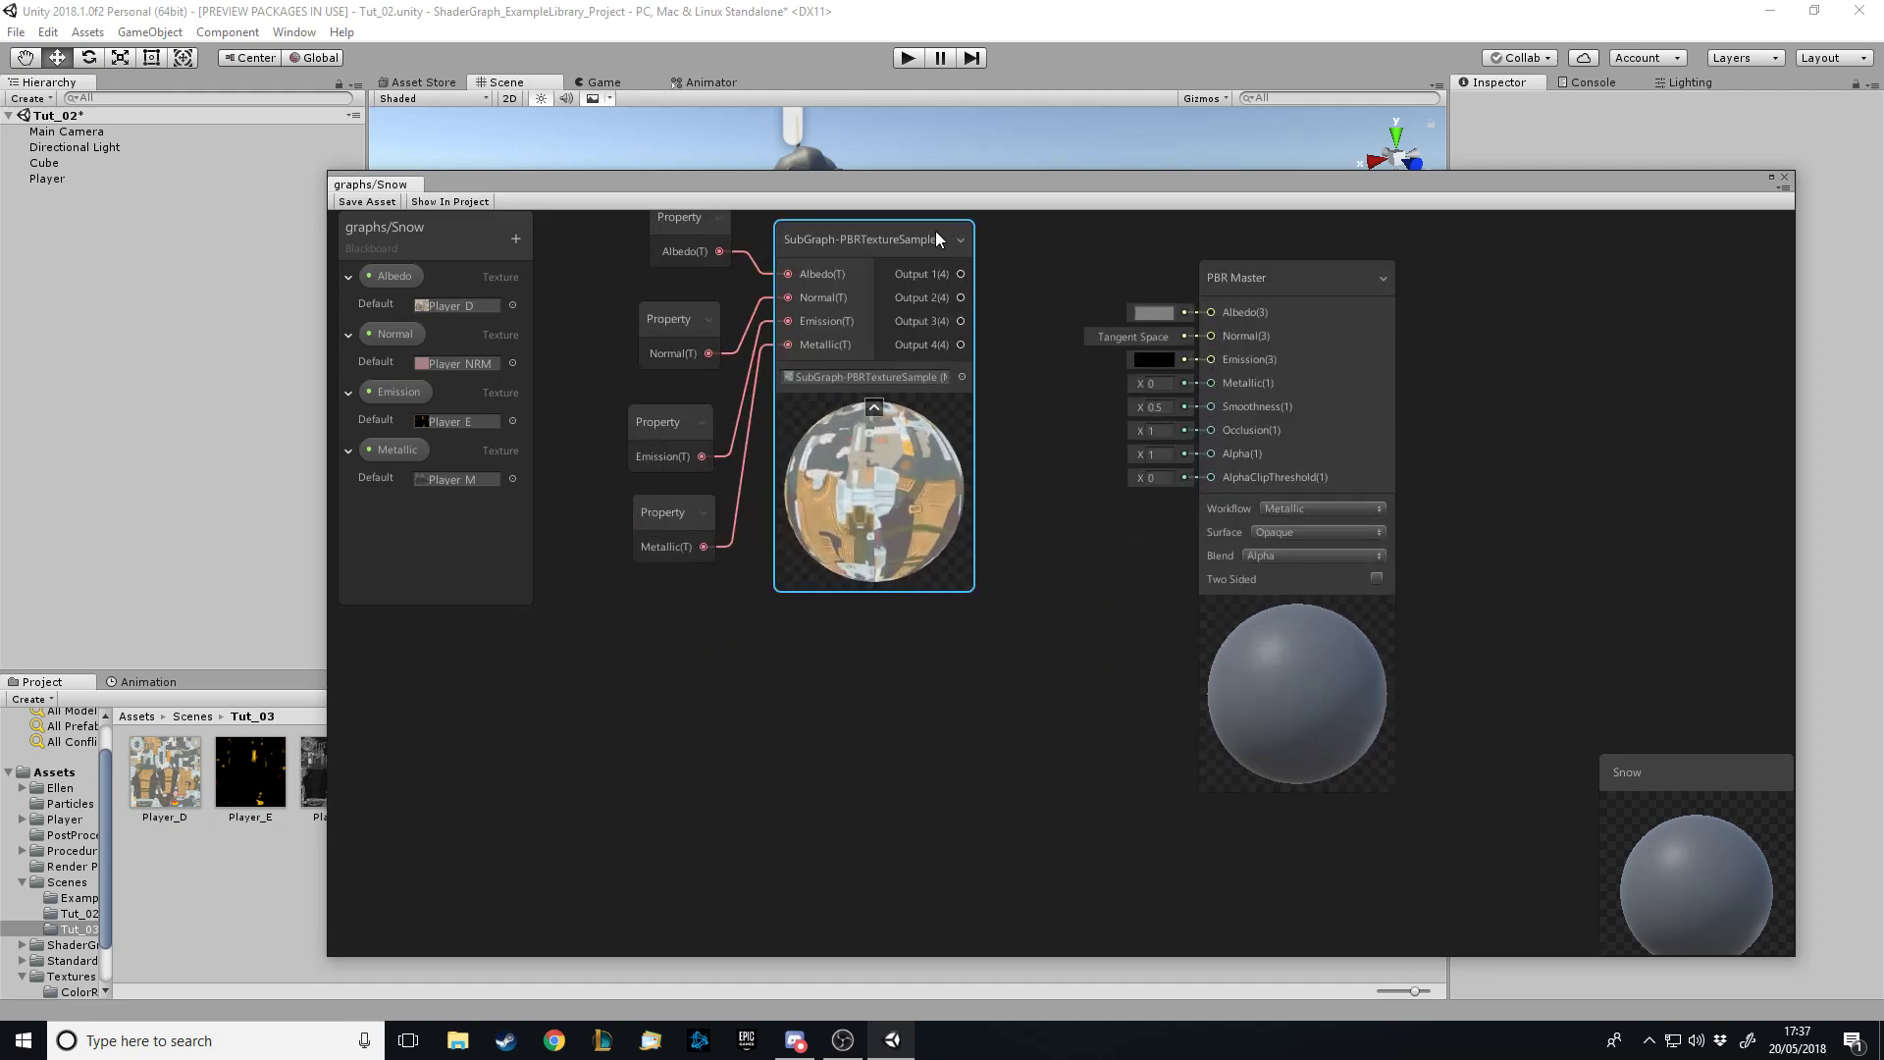
drag(962, 275, 1211, 331)
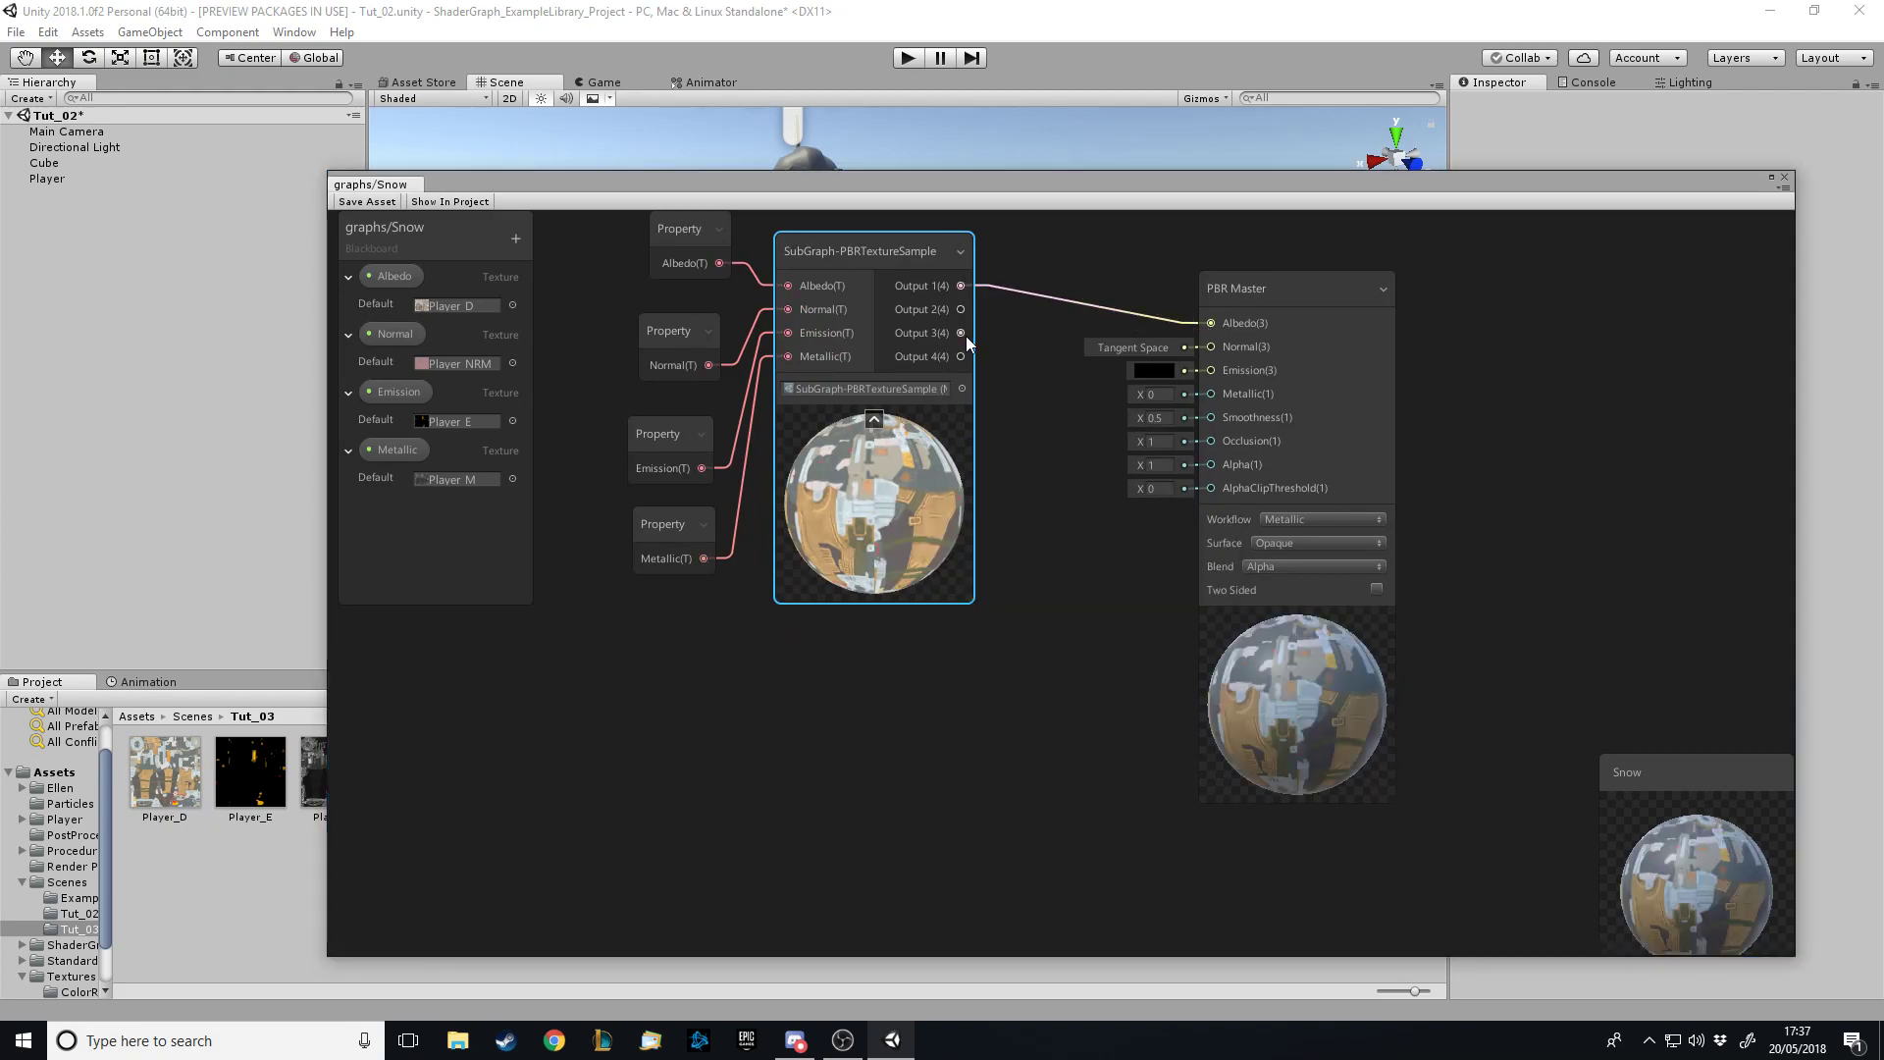
drag(962, 309, 1210, 349)
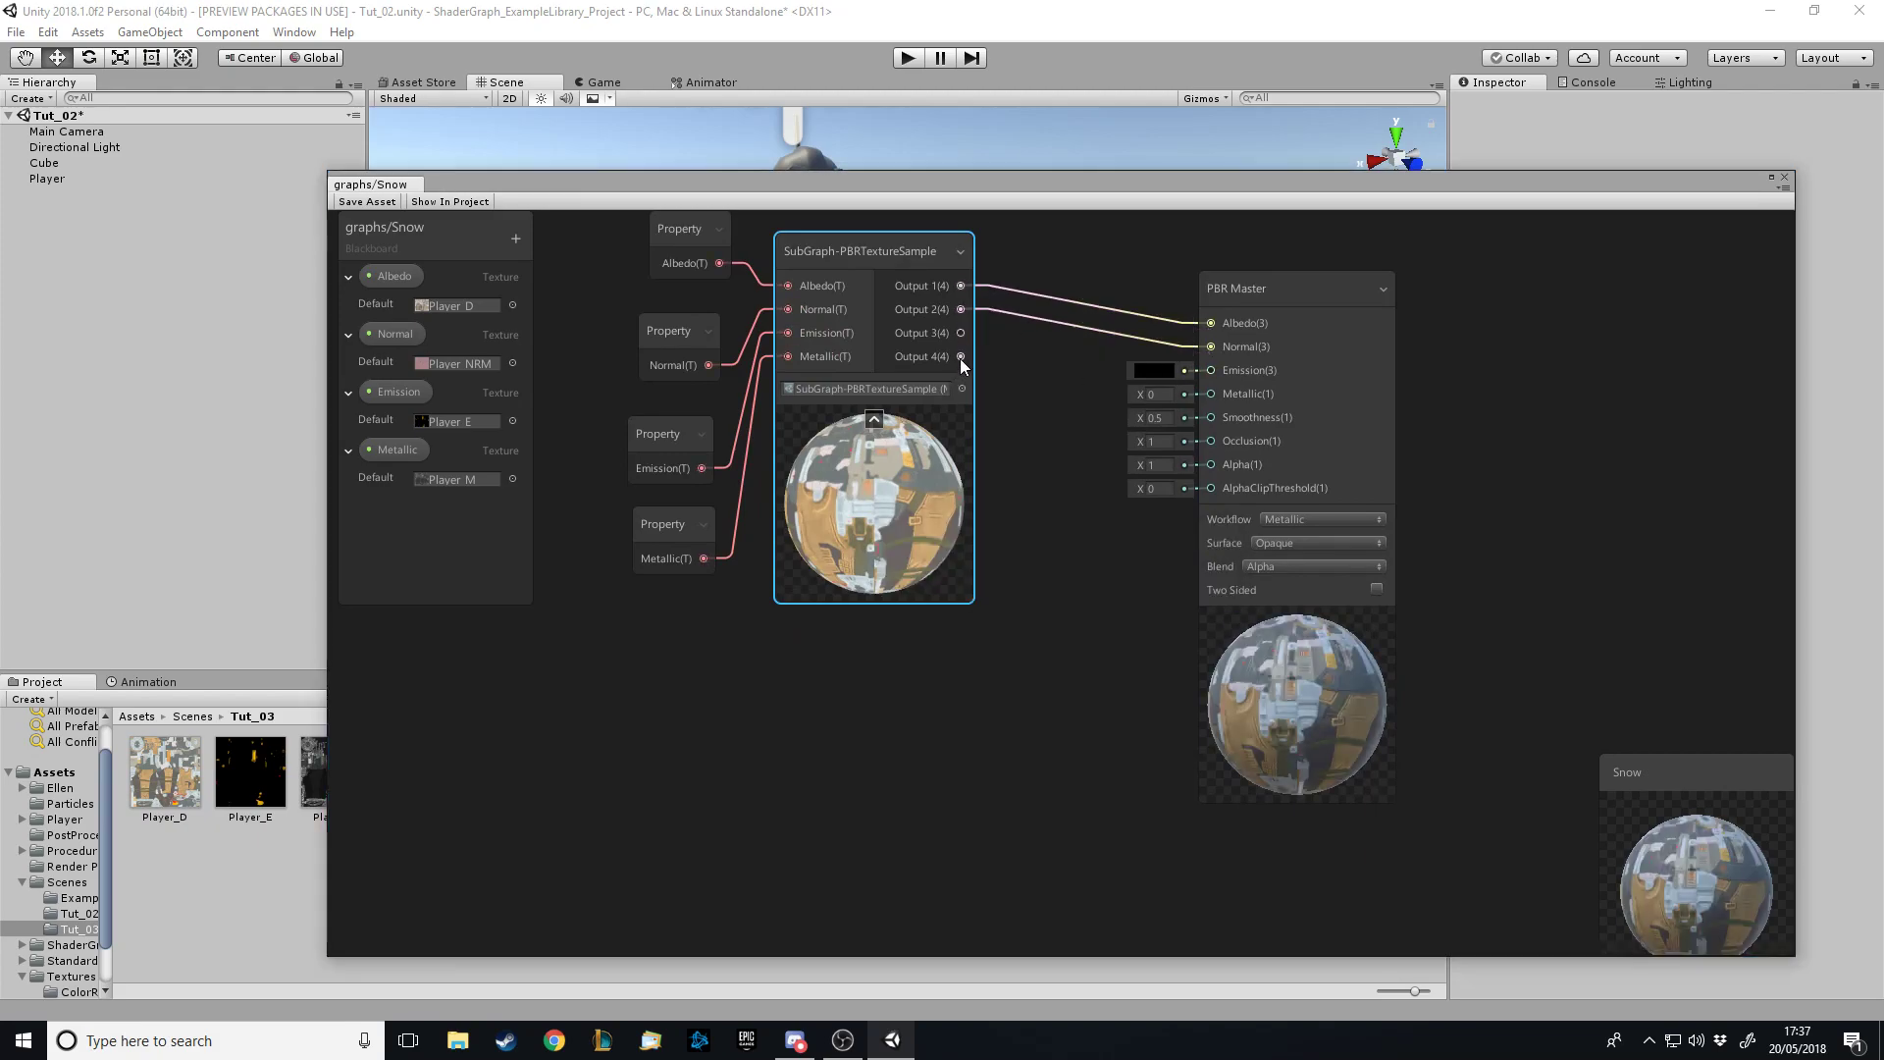
drag(961, 356, 1222, 389)
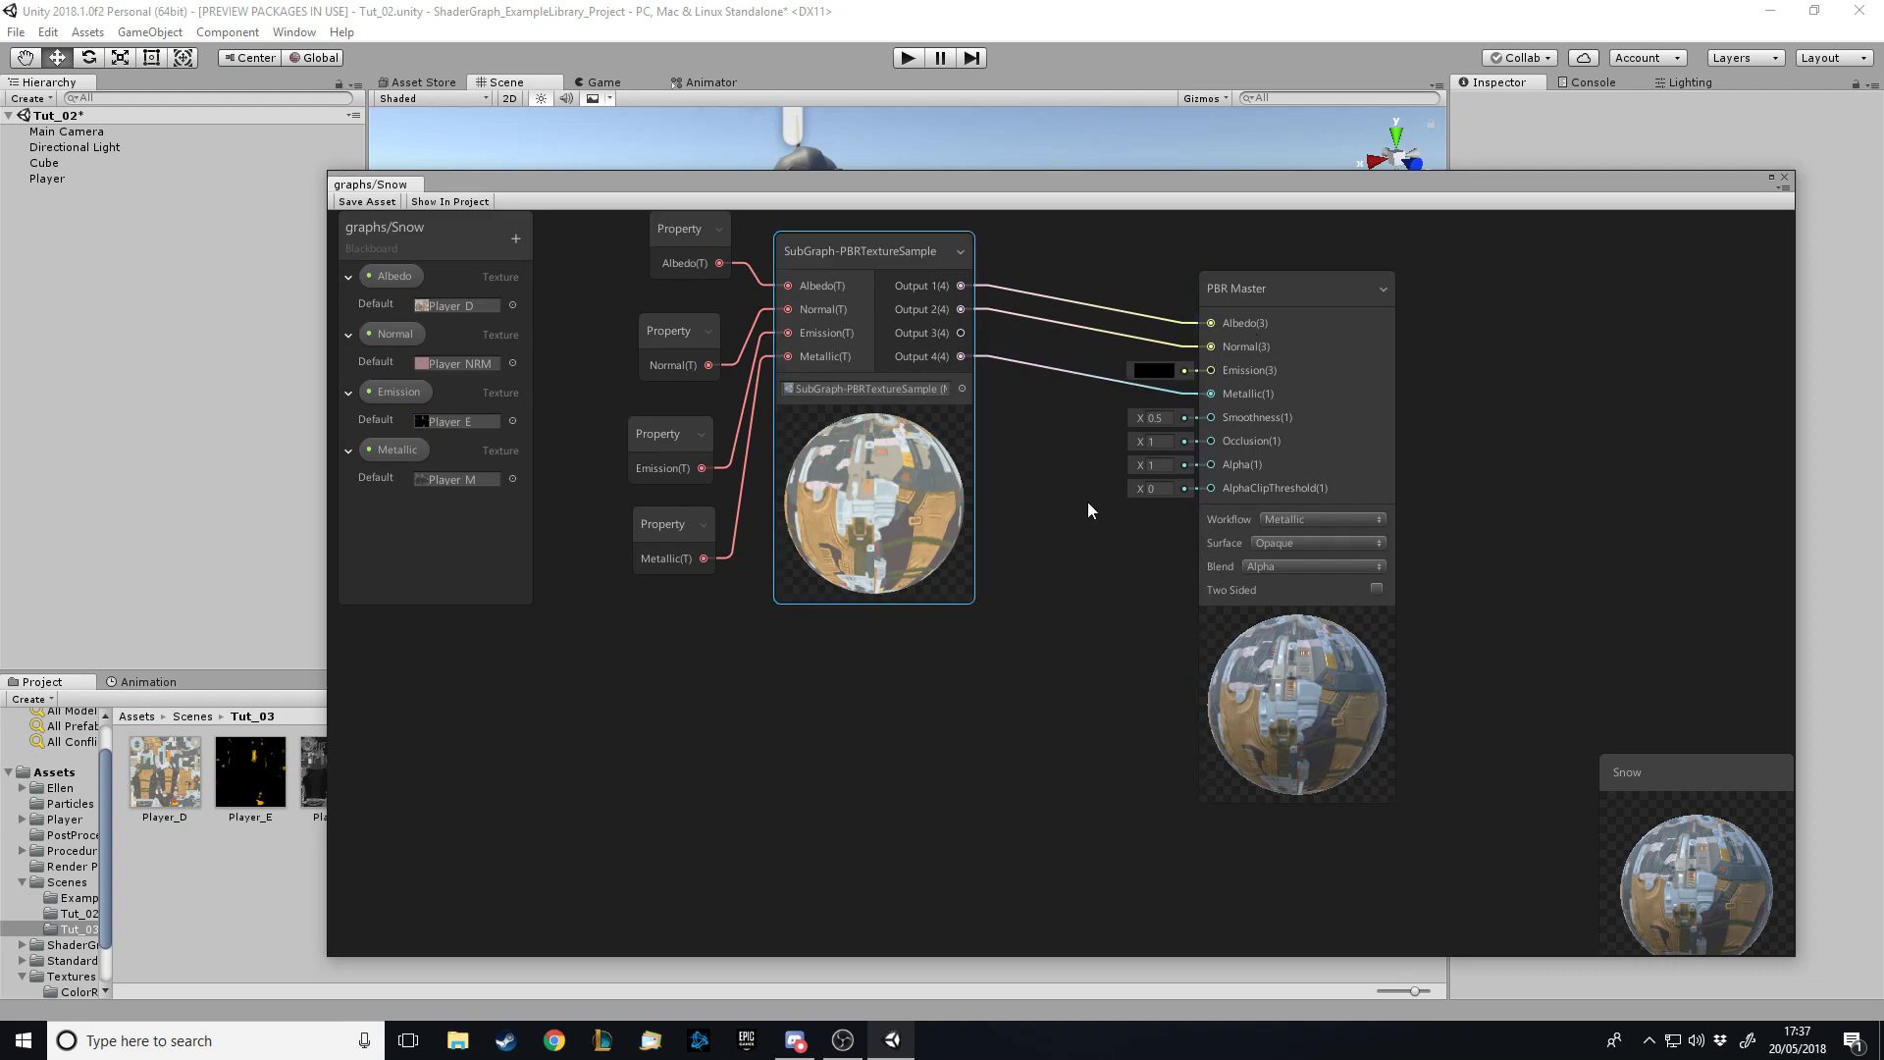
scroll(1319, 303, down, 1)
scroll(1033, 628, up, 1)
scroll(1289, 344, down, 2)
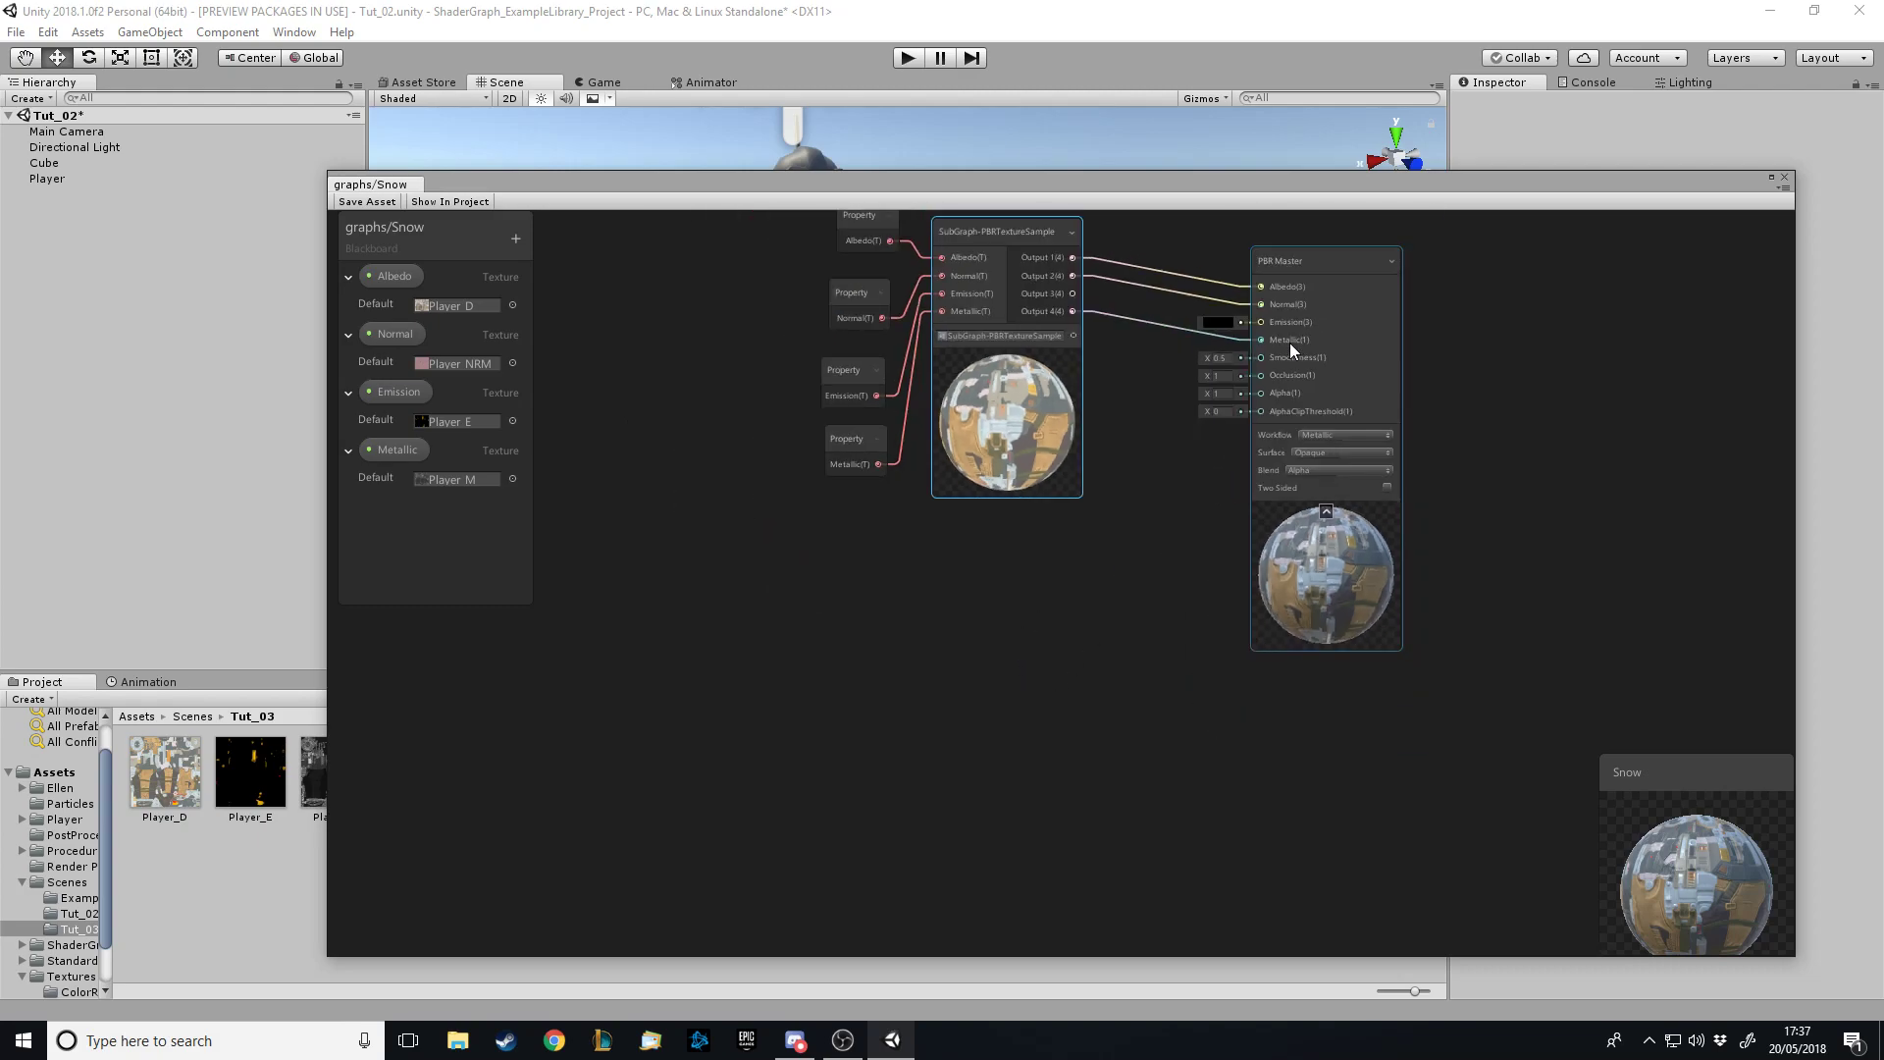
scroll(1139, 530, up, 1)
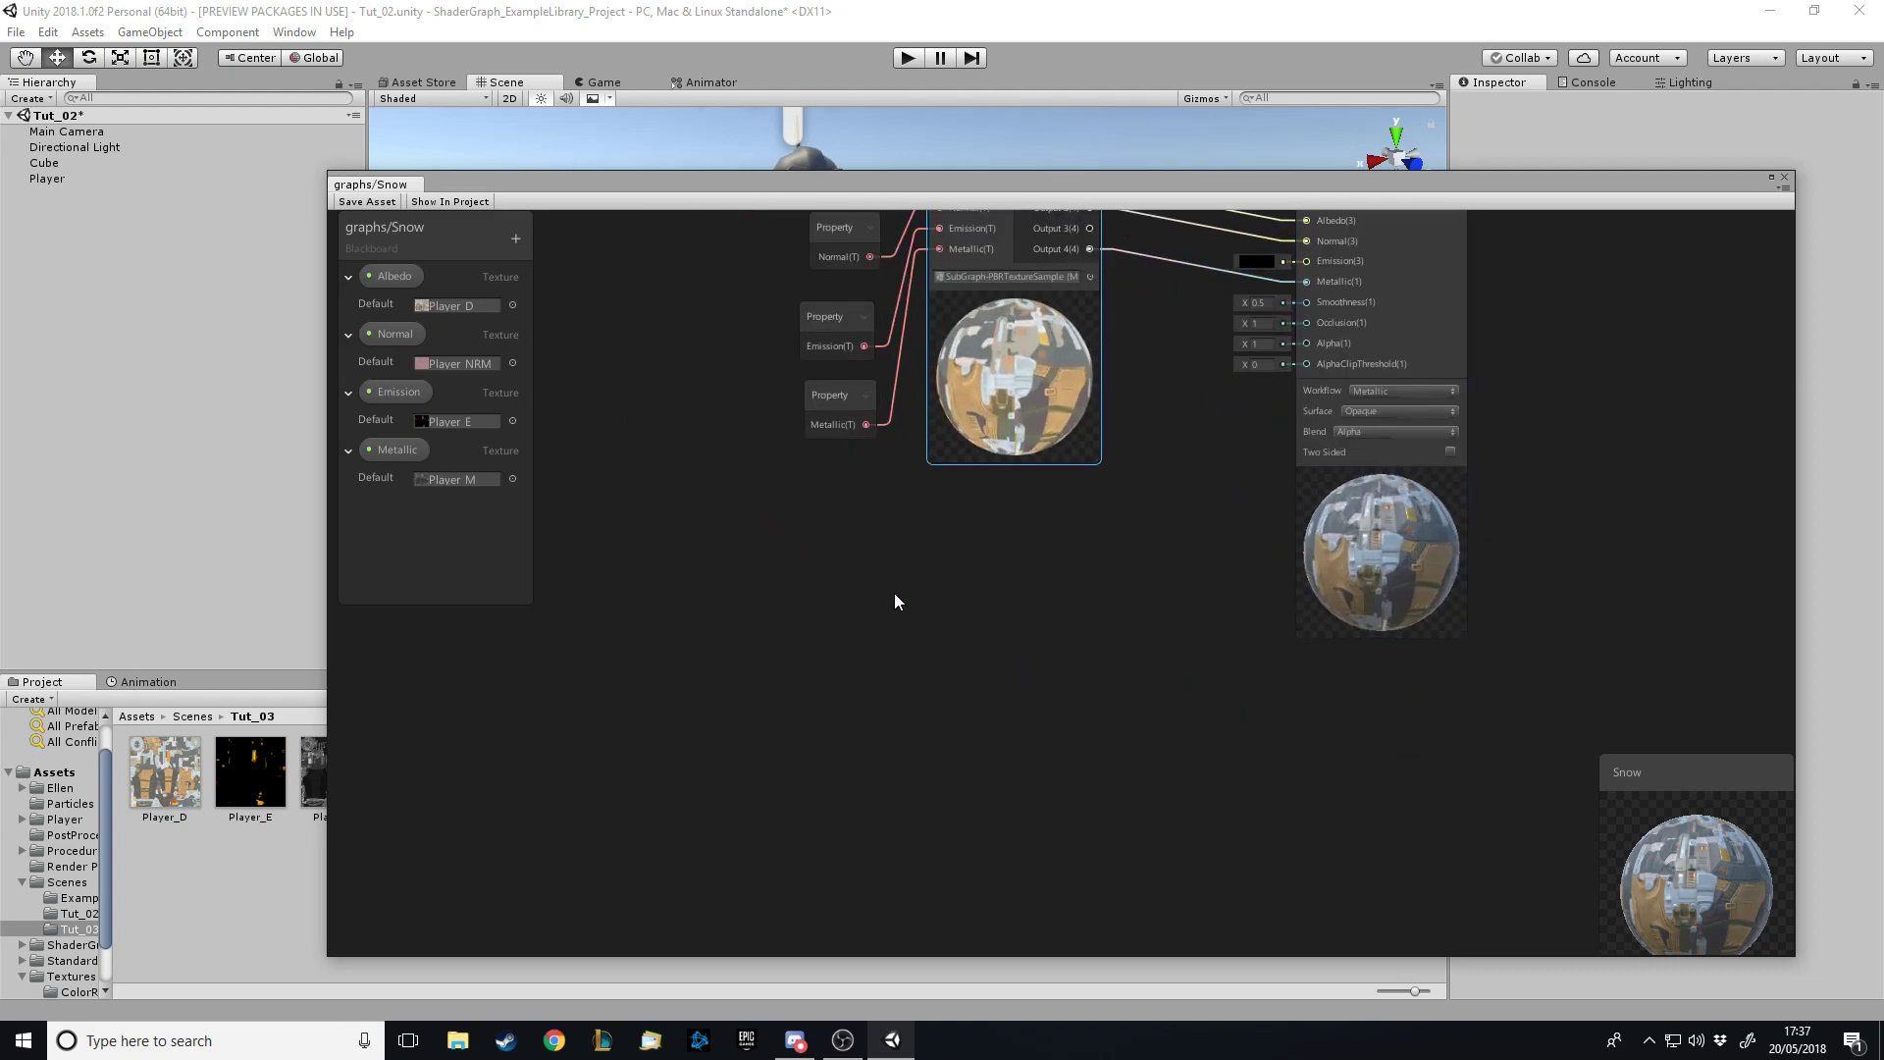
scroll(1148, 476, down, 2)
scroll(818, 719, up, 1)
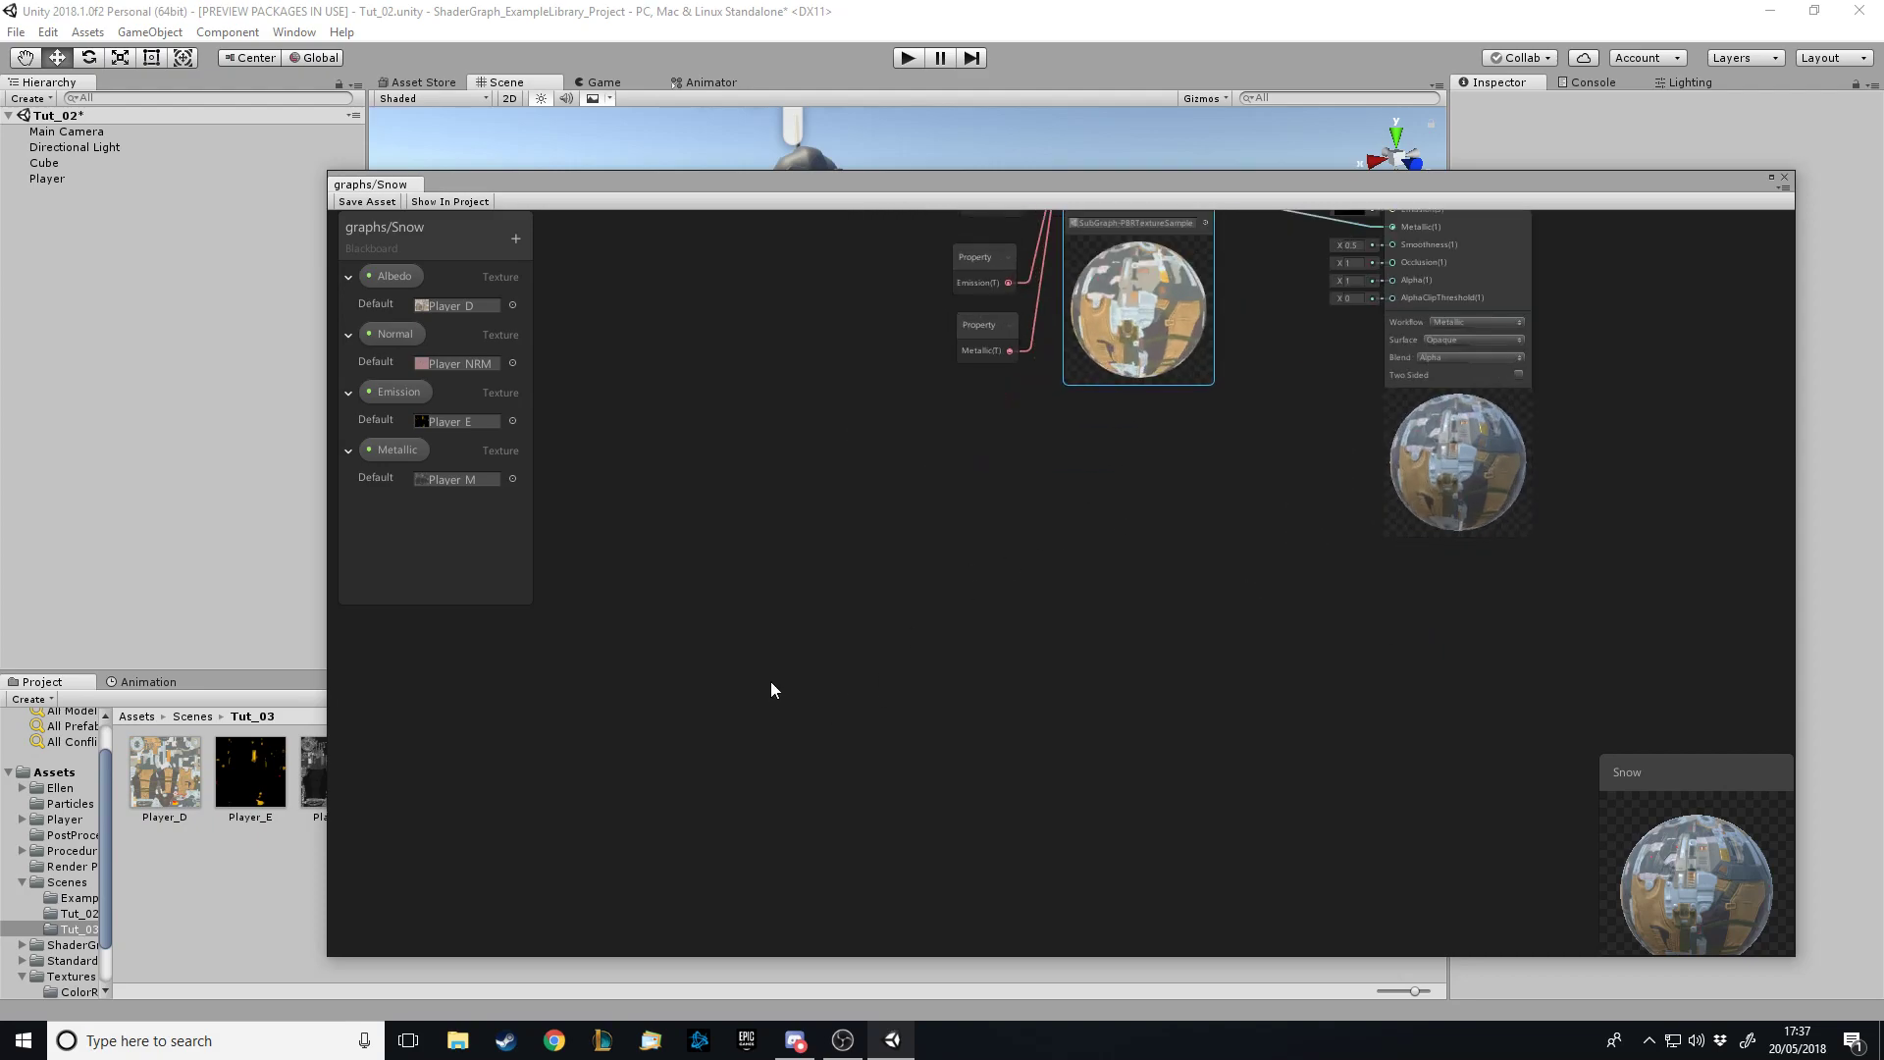
click(711, 666)
Collapse the Emission and Normal property entries and add a Normal Vector node via search
click(348, 392)
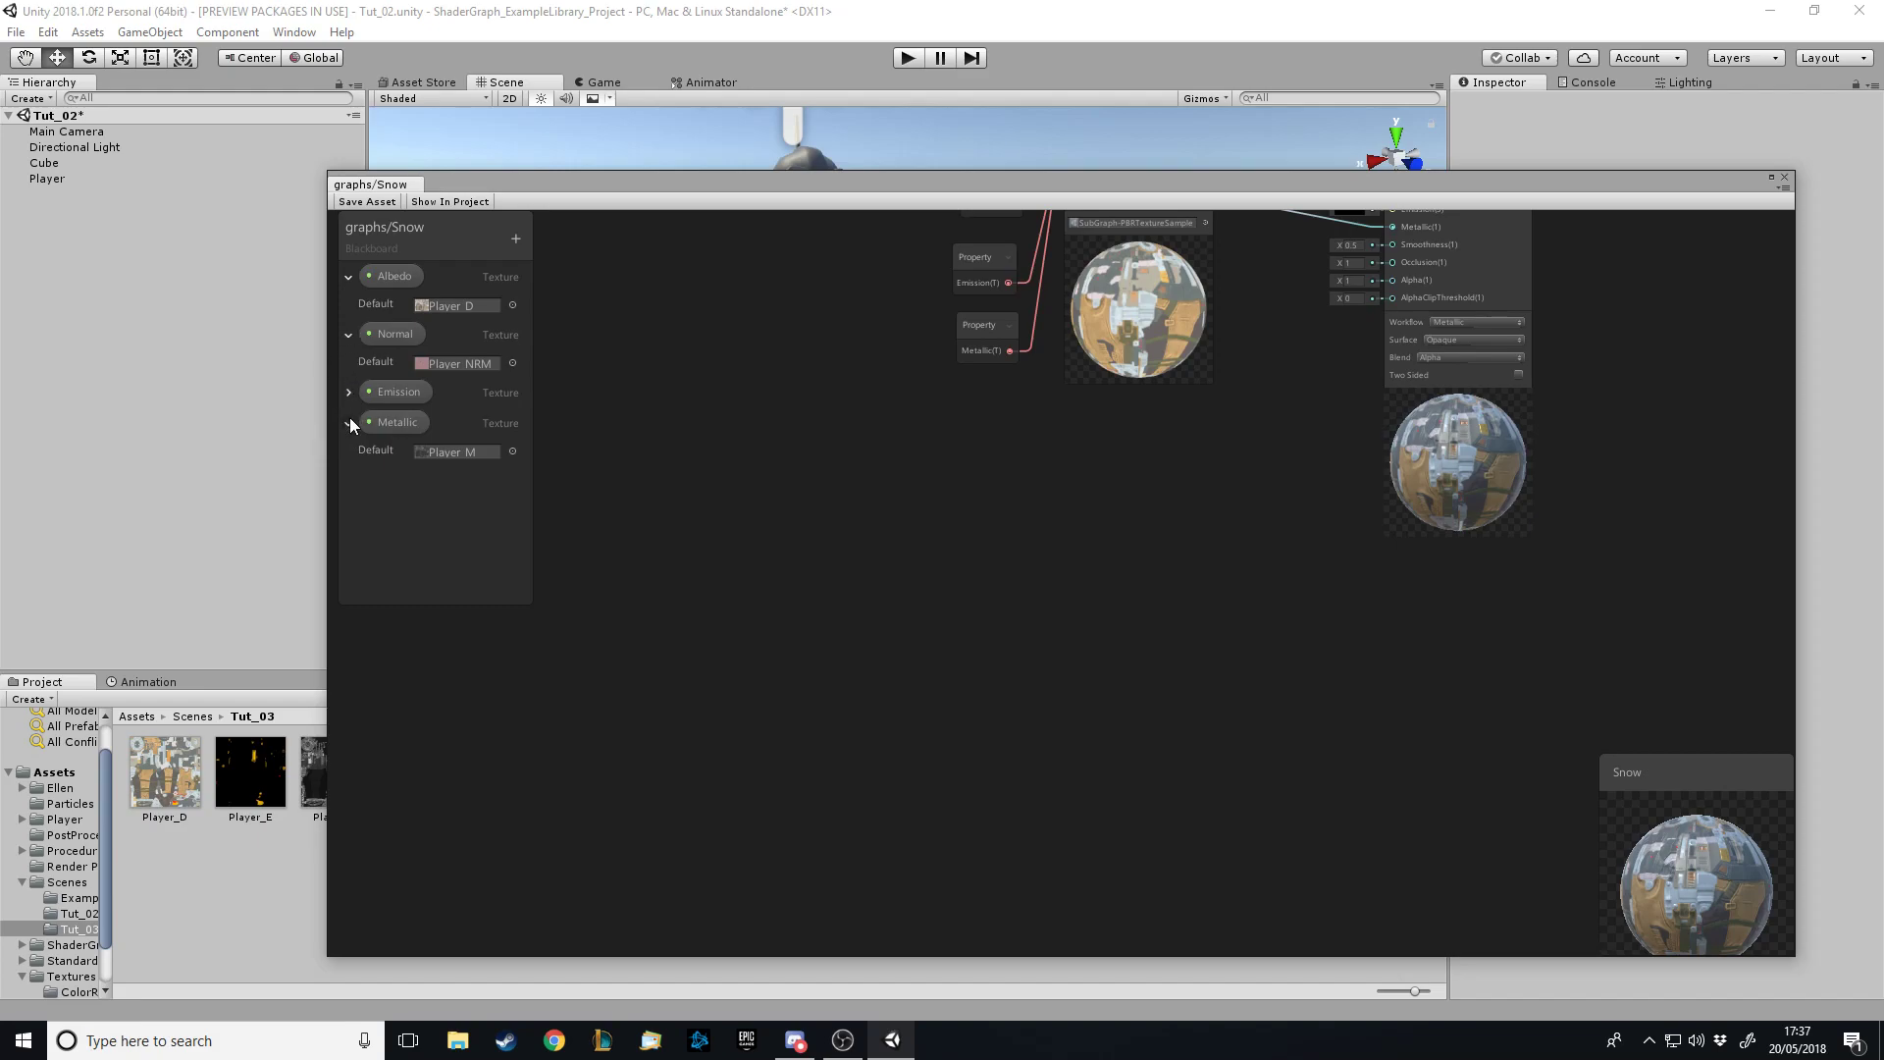
click(349, 306)
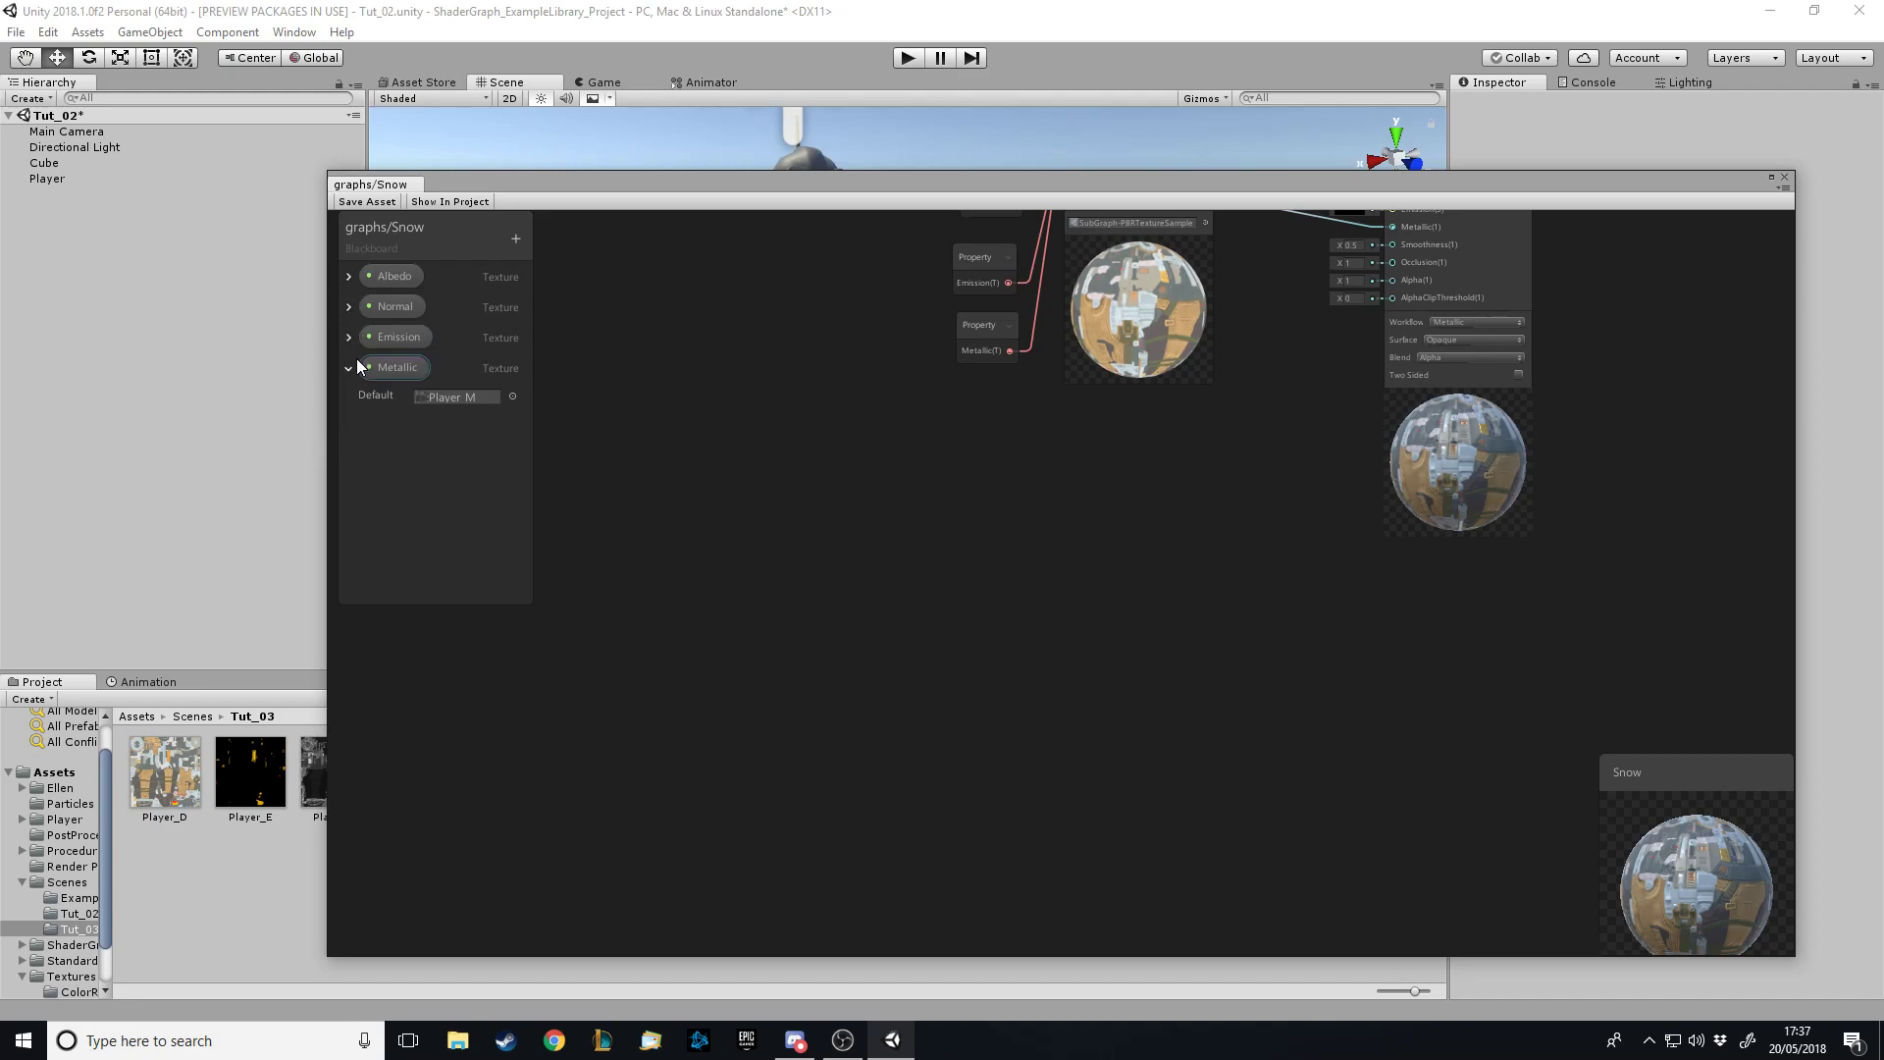
key(space)
text(vector)
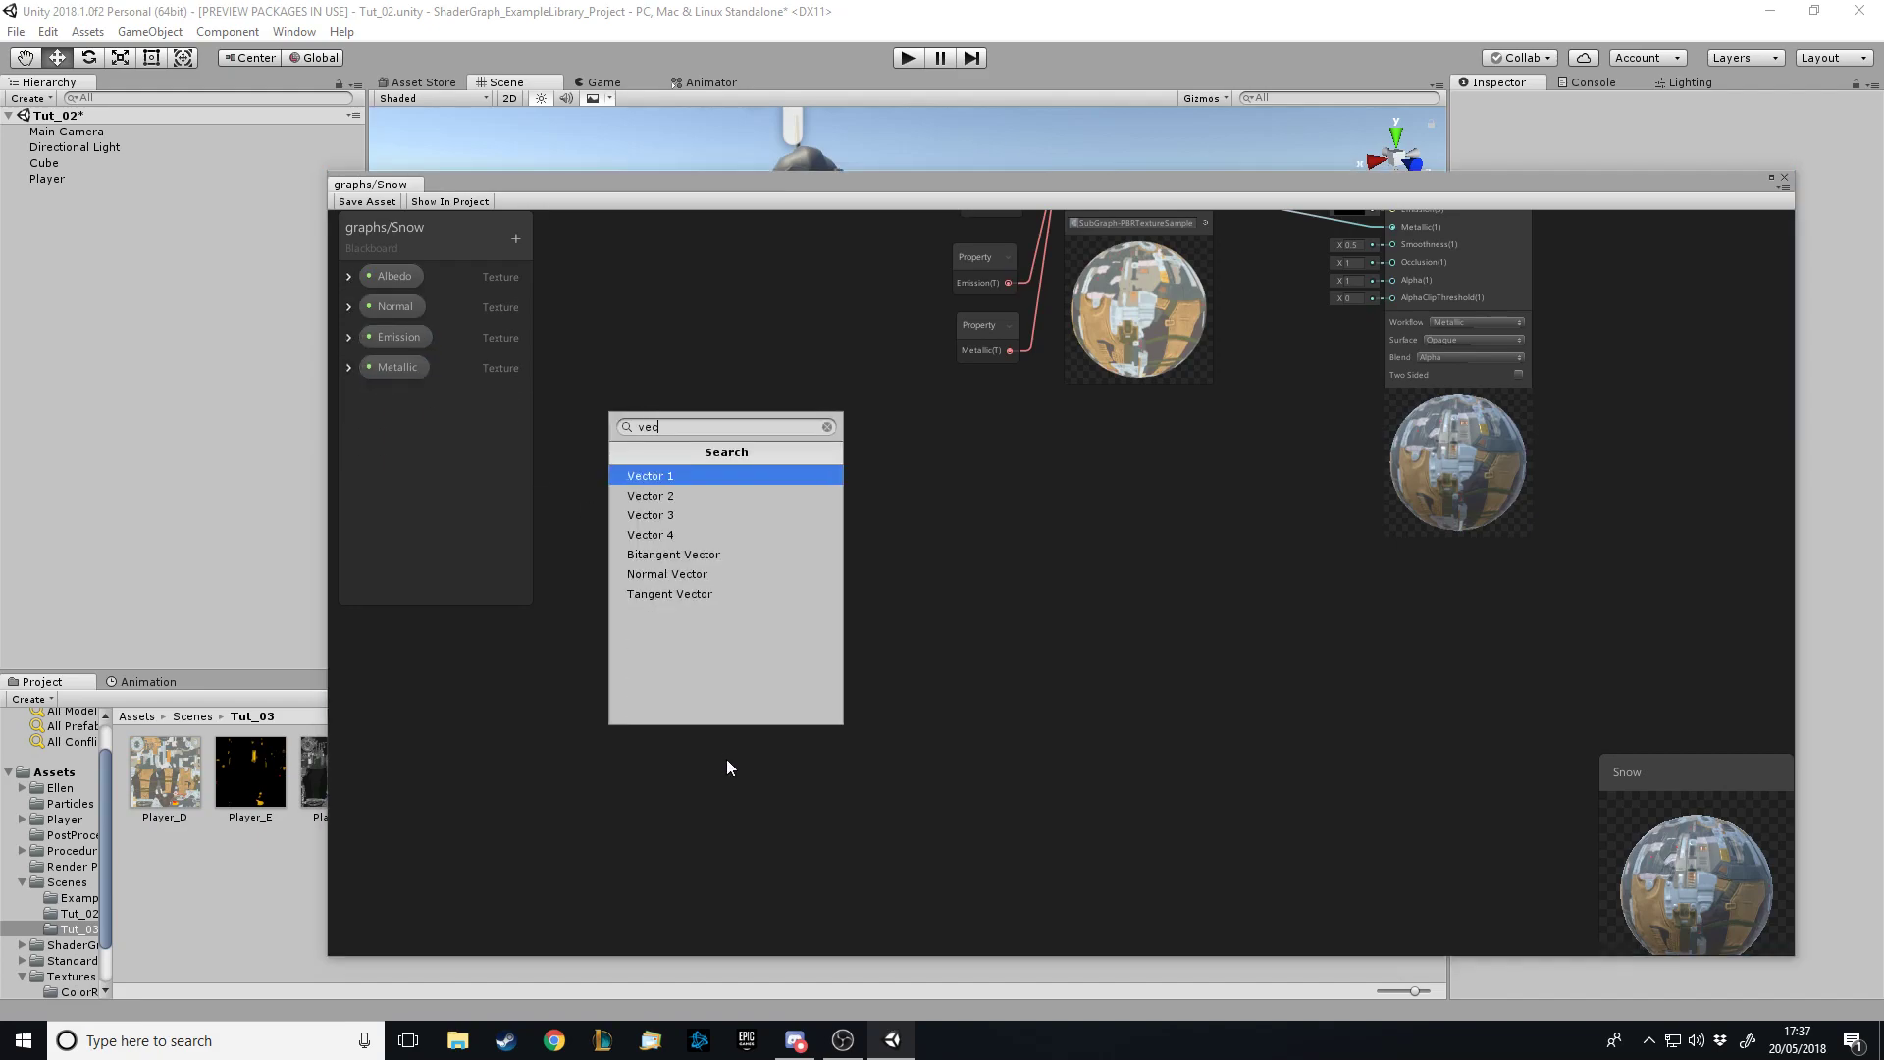
key(ctrl+a)
key(Down)
key(Down)
key(Down)
key(Down)
key(Down)
key(BackSpace)
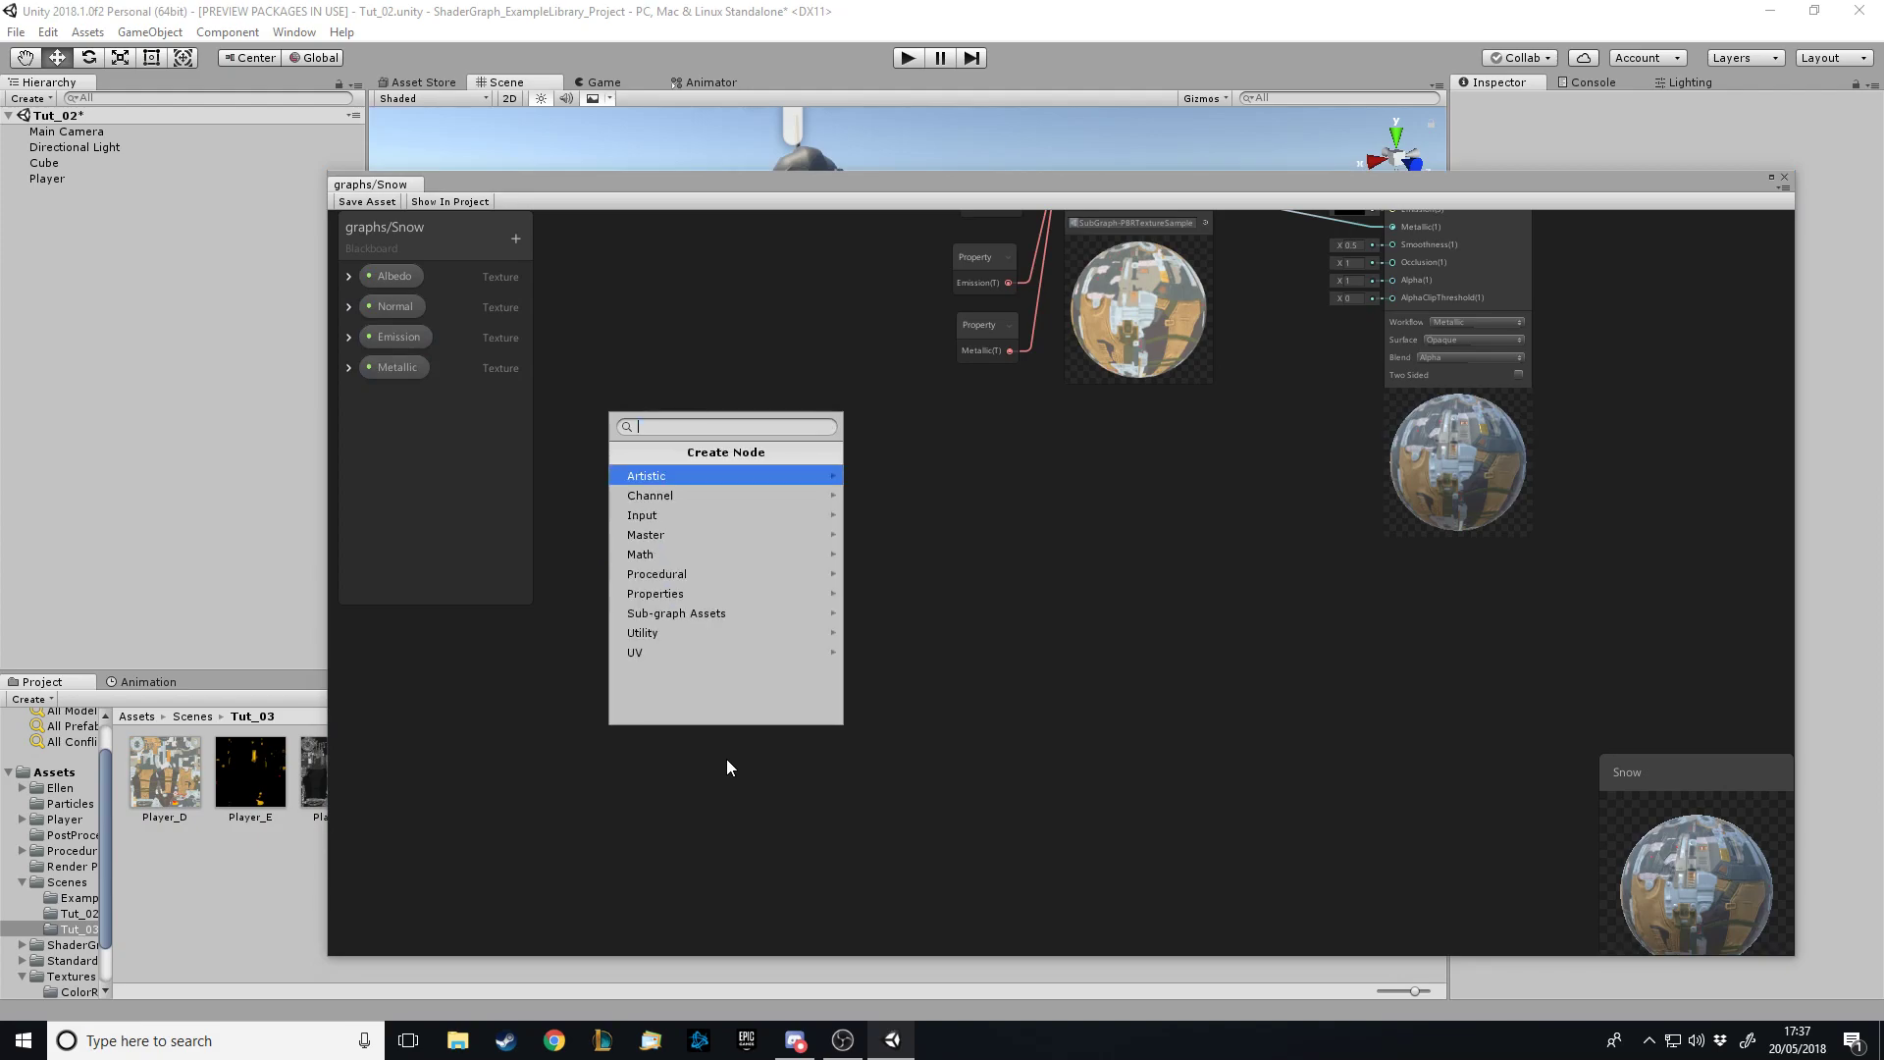
text(normal vector)
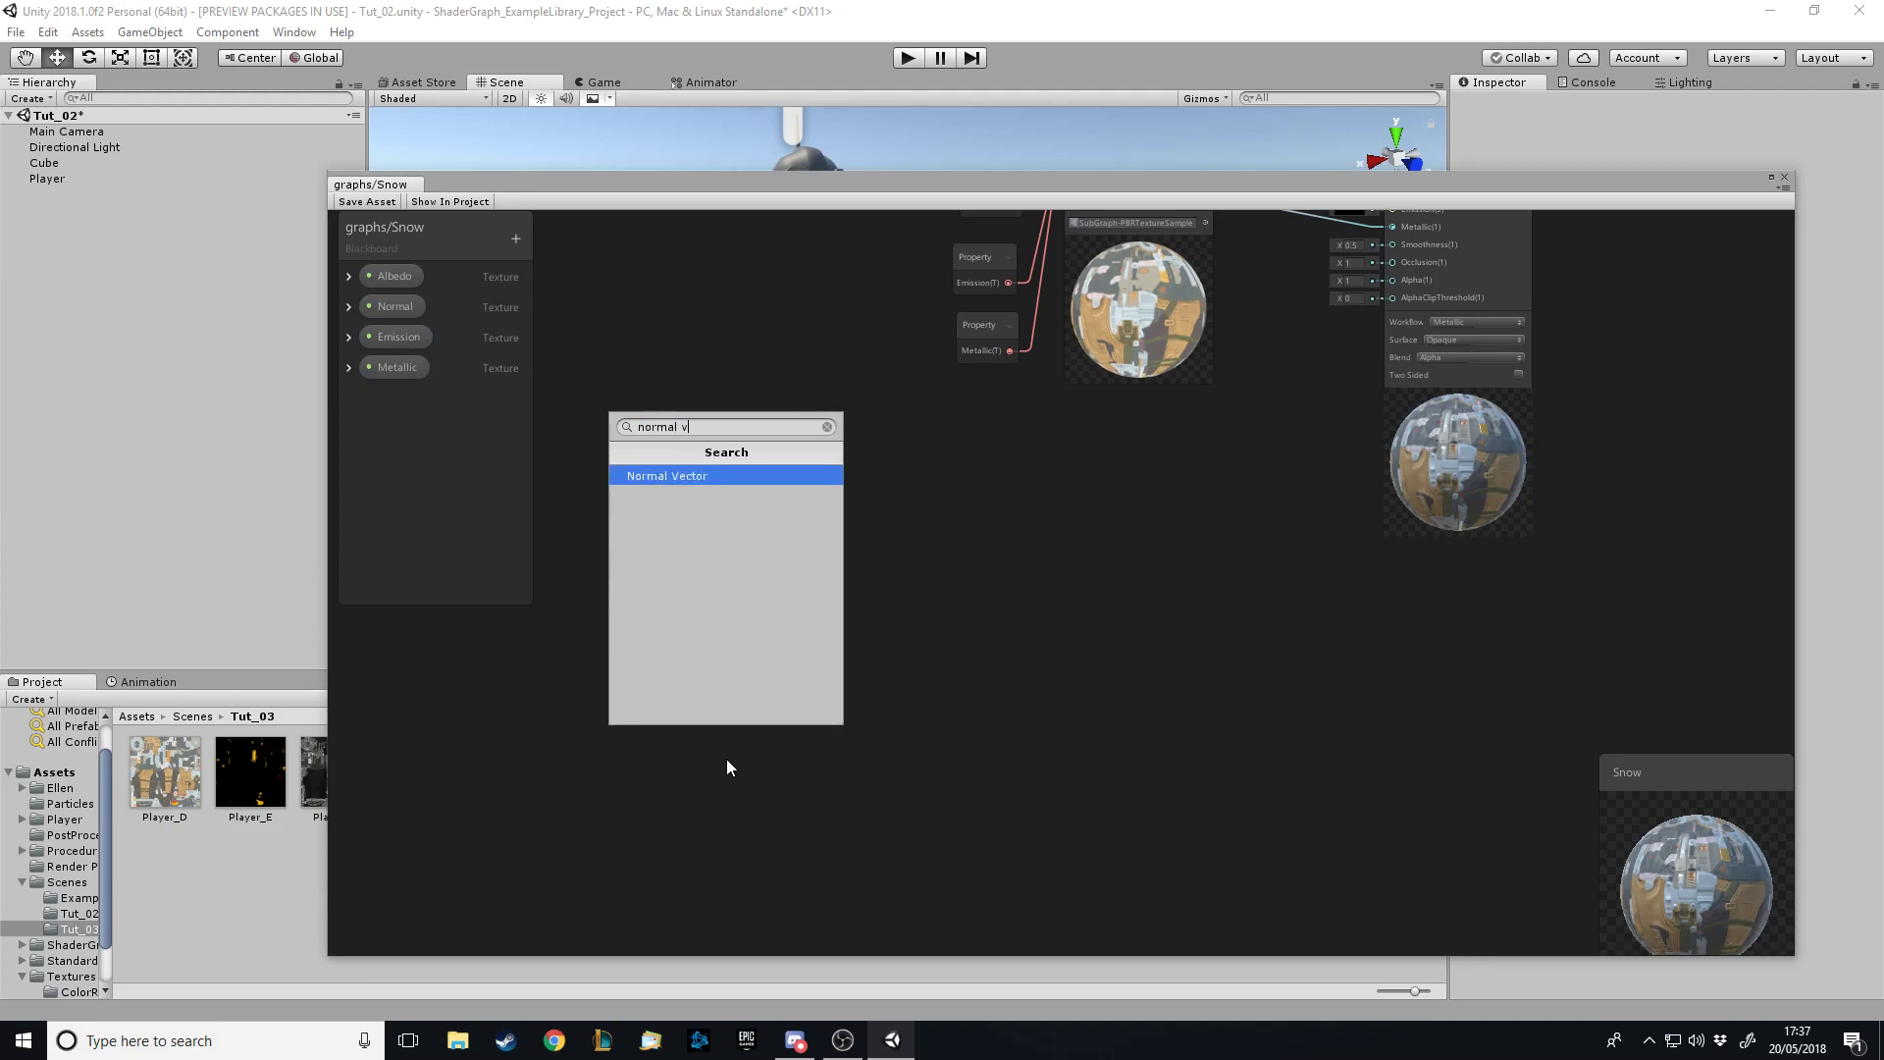
key(Return)
Move the World-space Normal Vector node up beside the texture sample nodes
drag(783, 746, 663, 487)
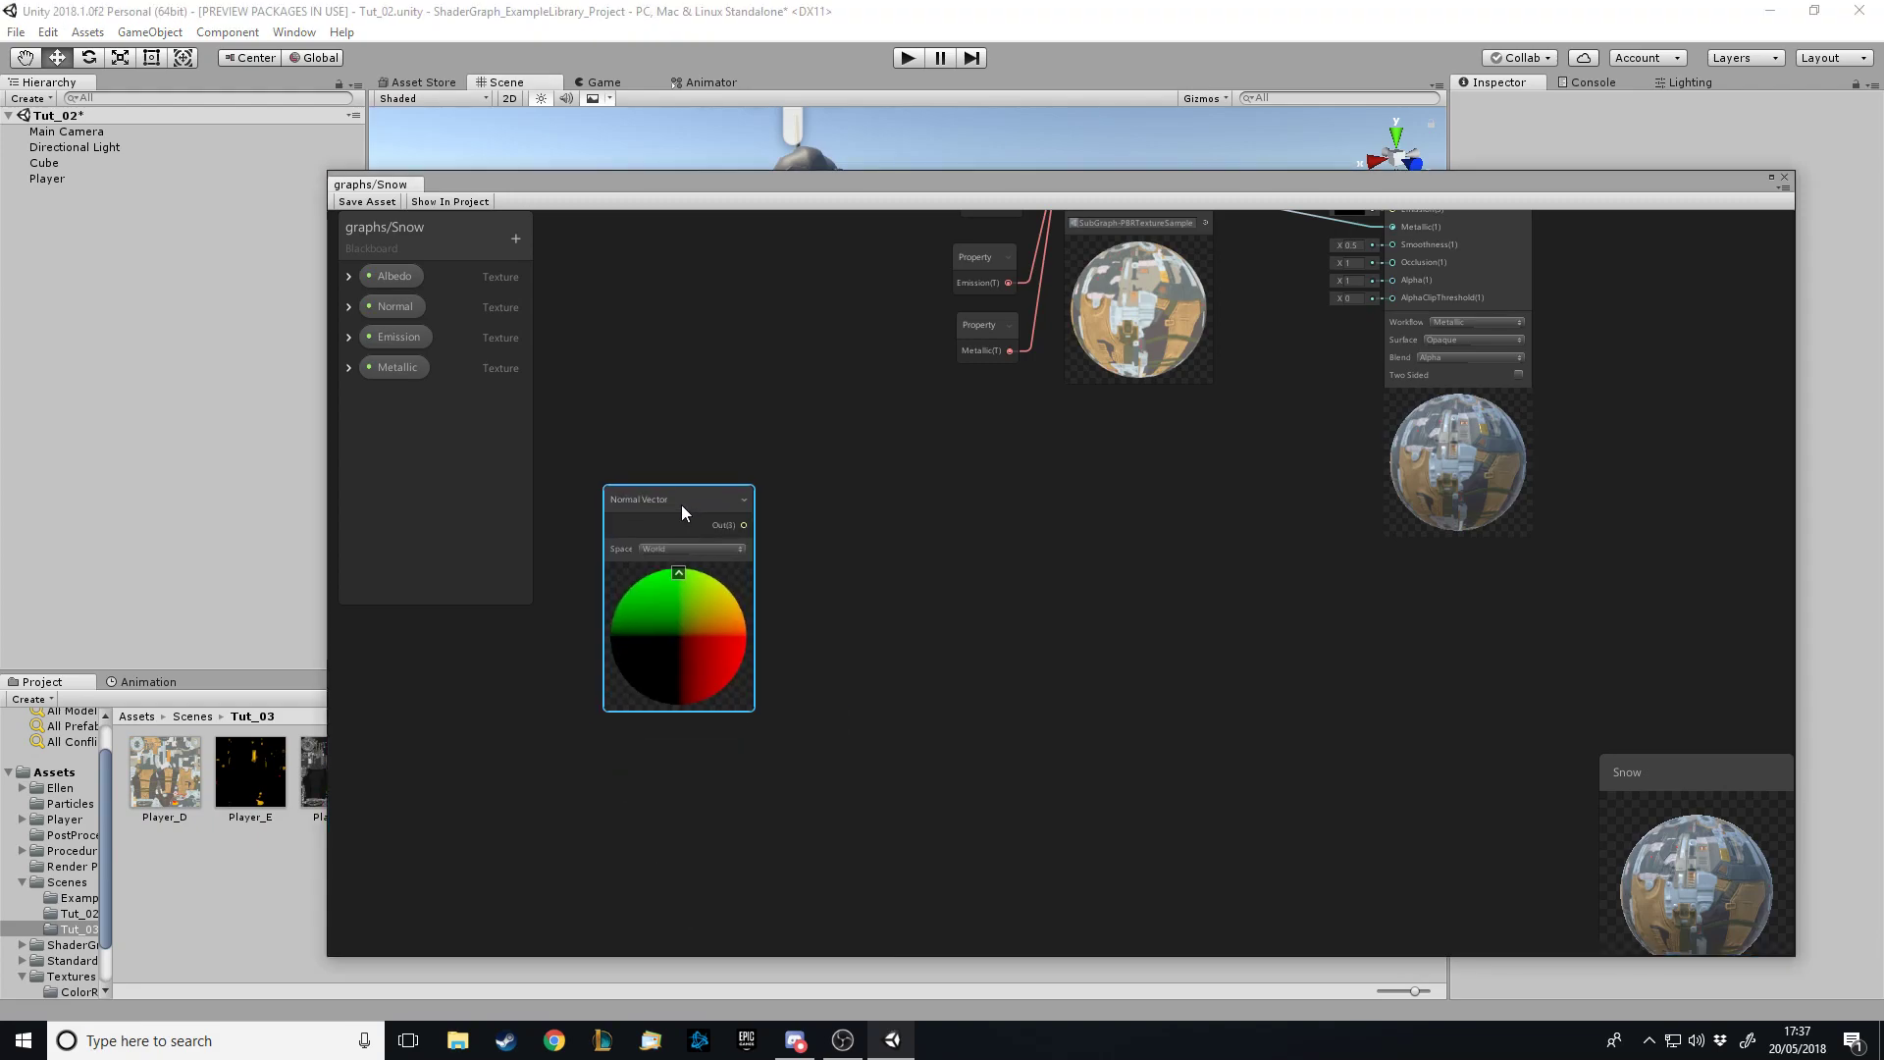
click(863, 495)
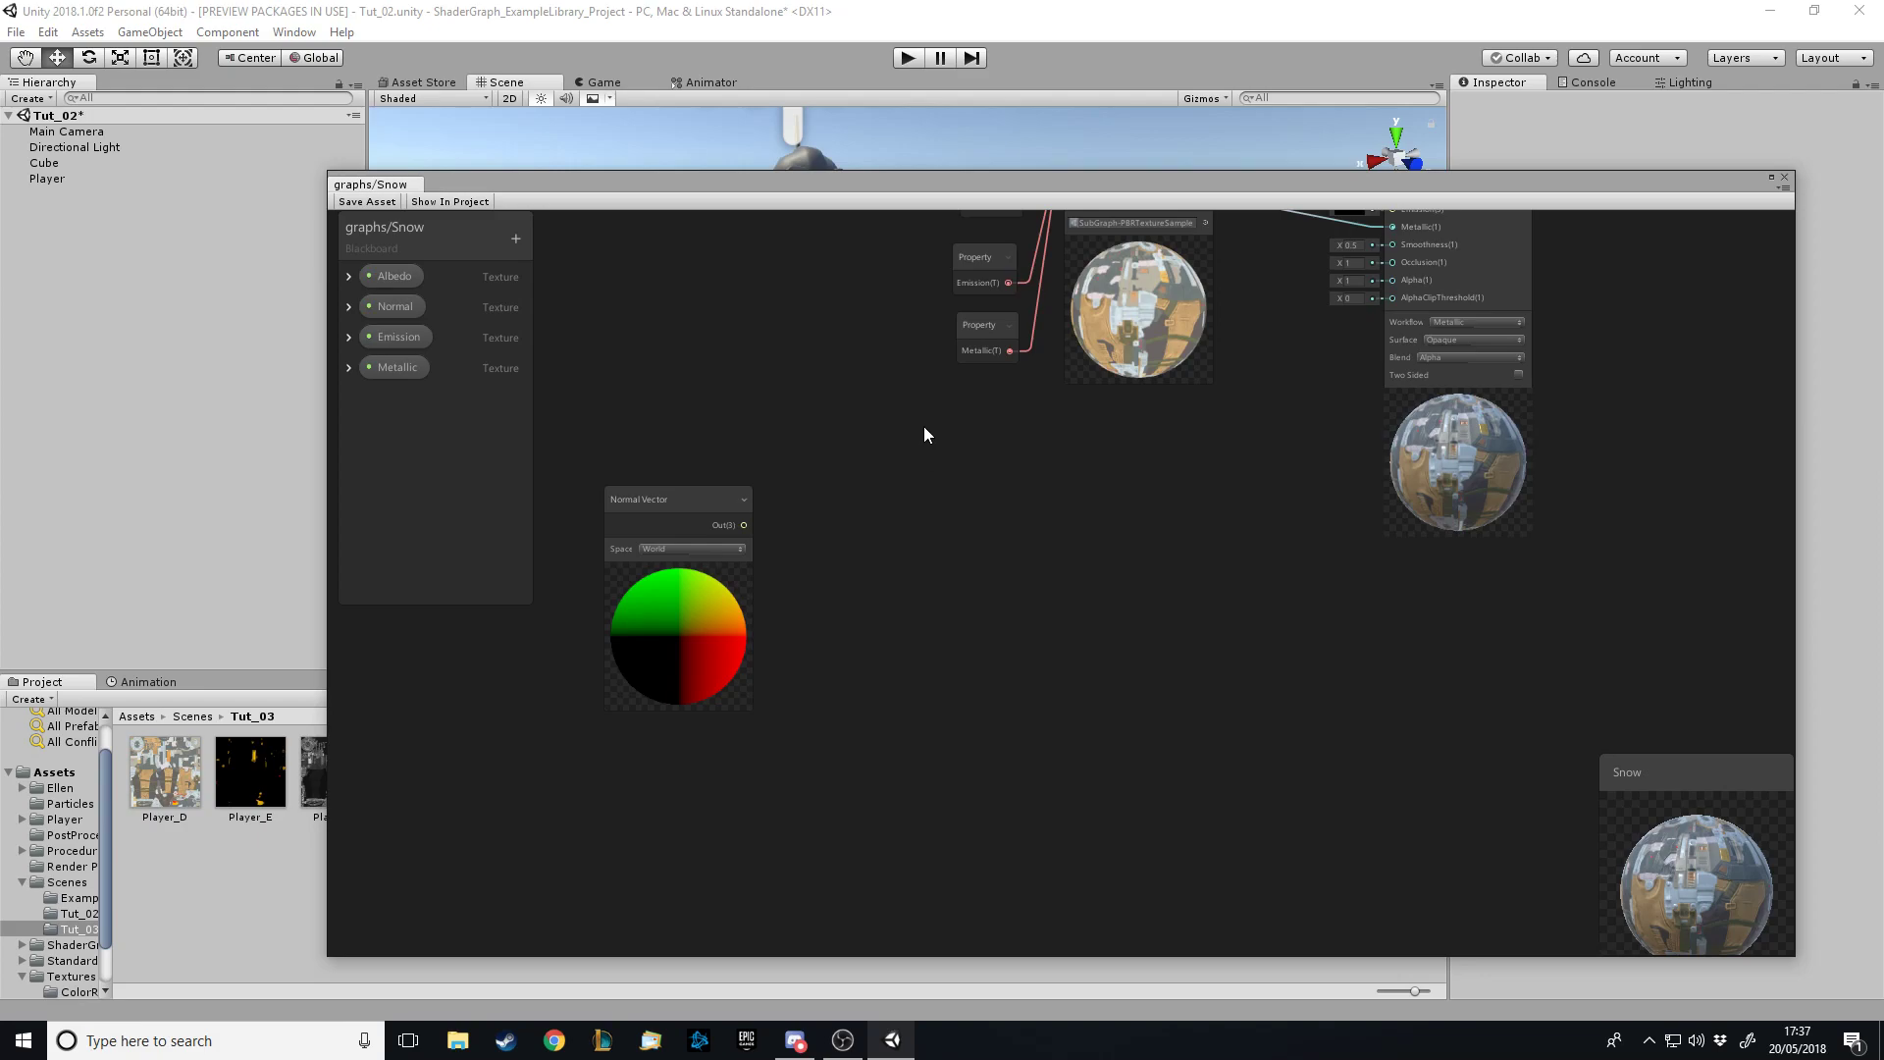
drag(696, 496, 704, 424)
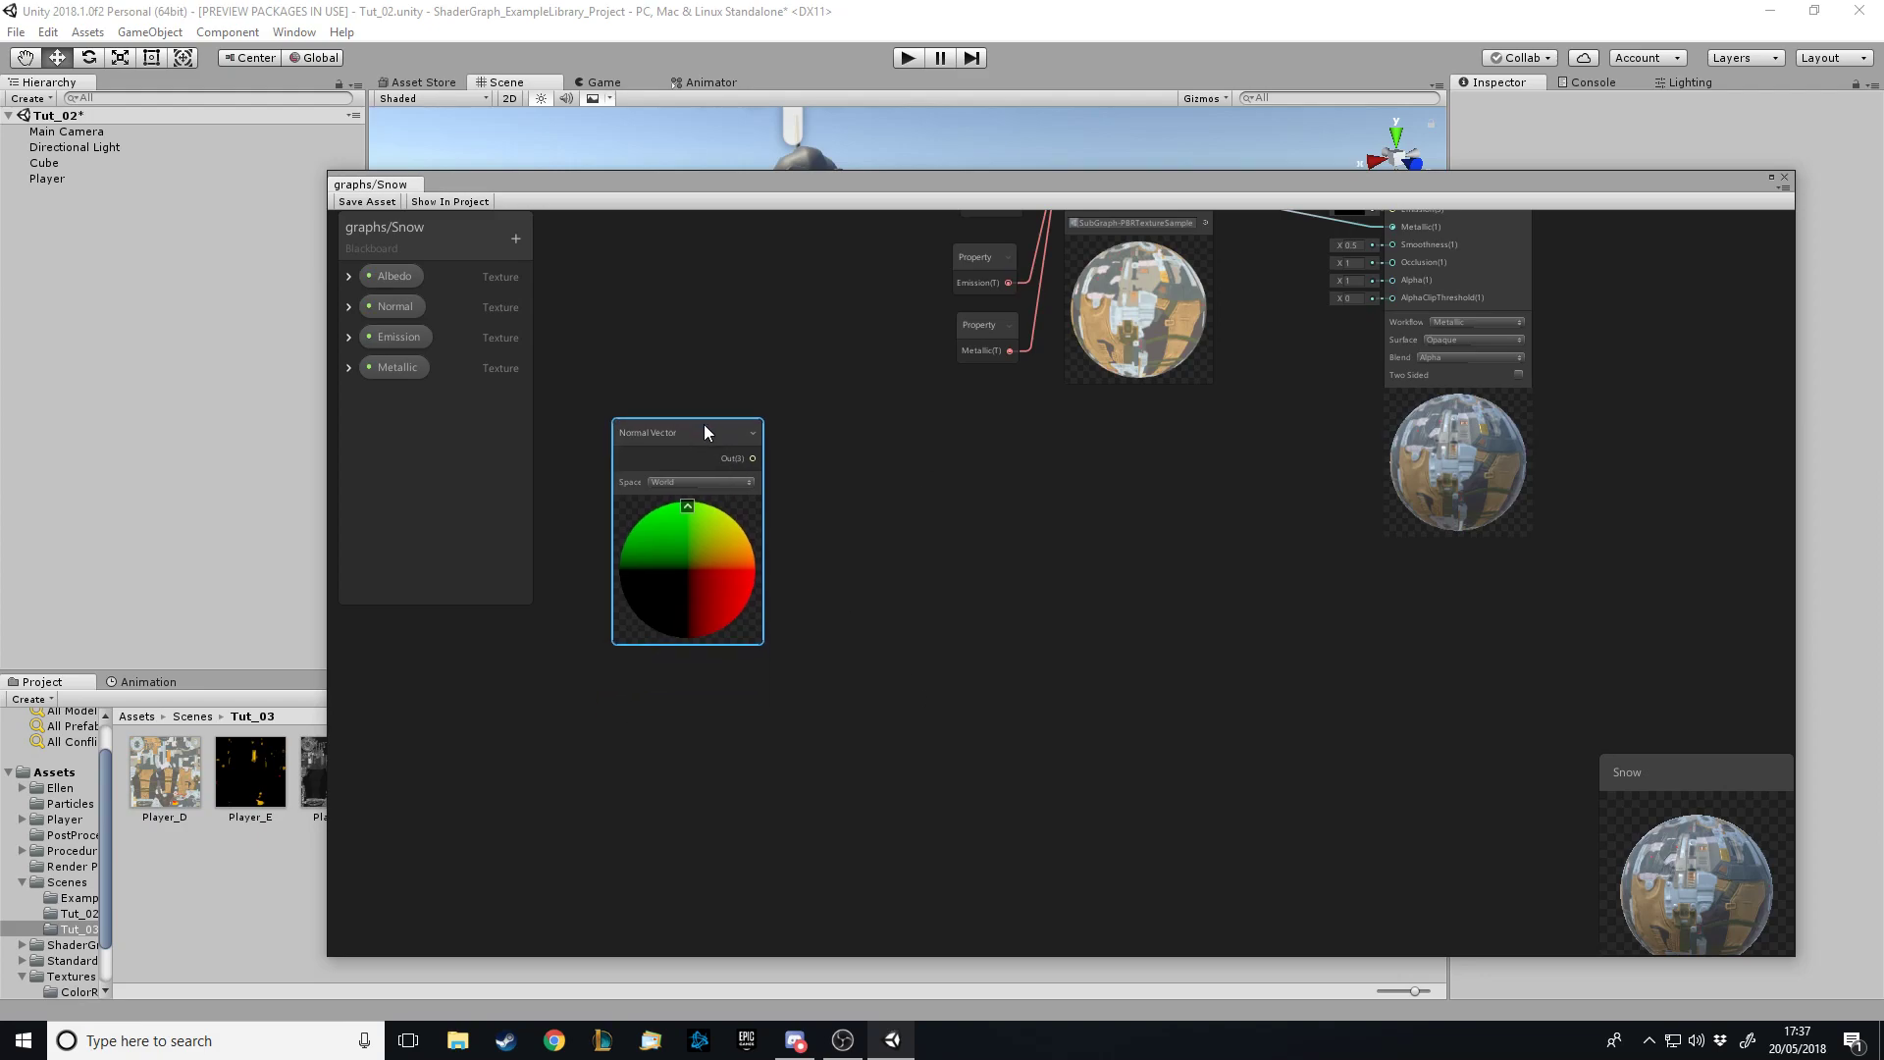
scroll(684, 854, down, 1)
scroll(672, 865, up, 2)
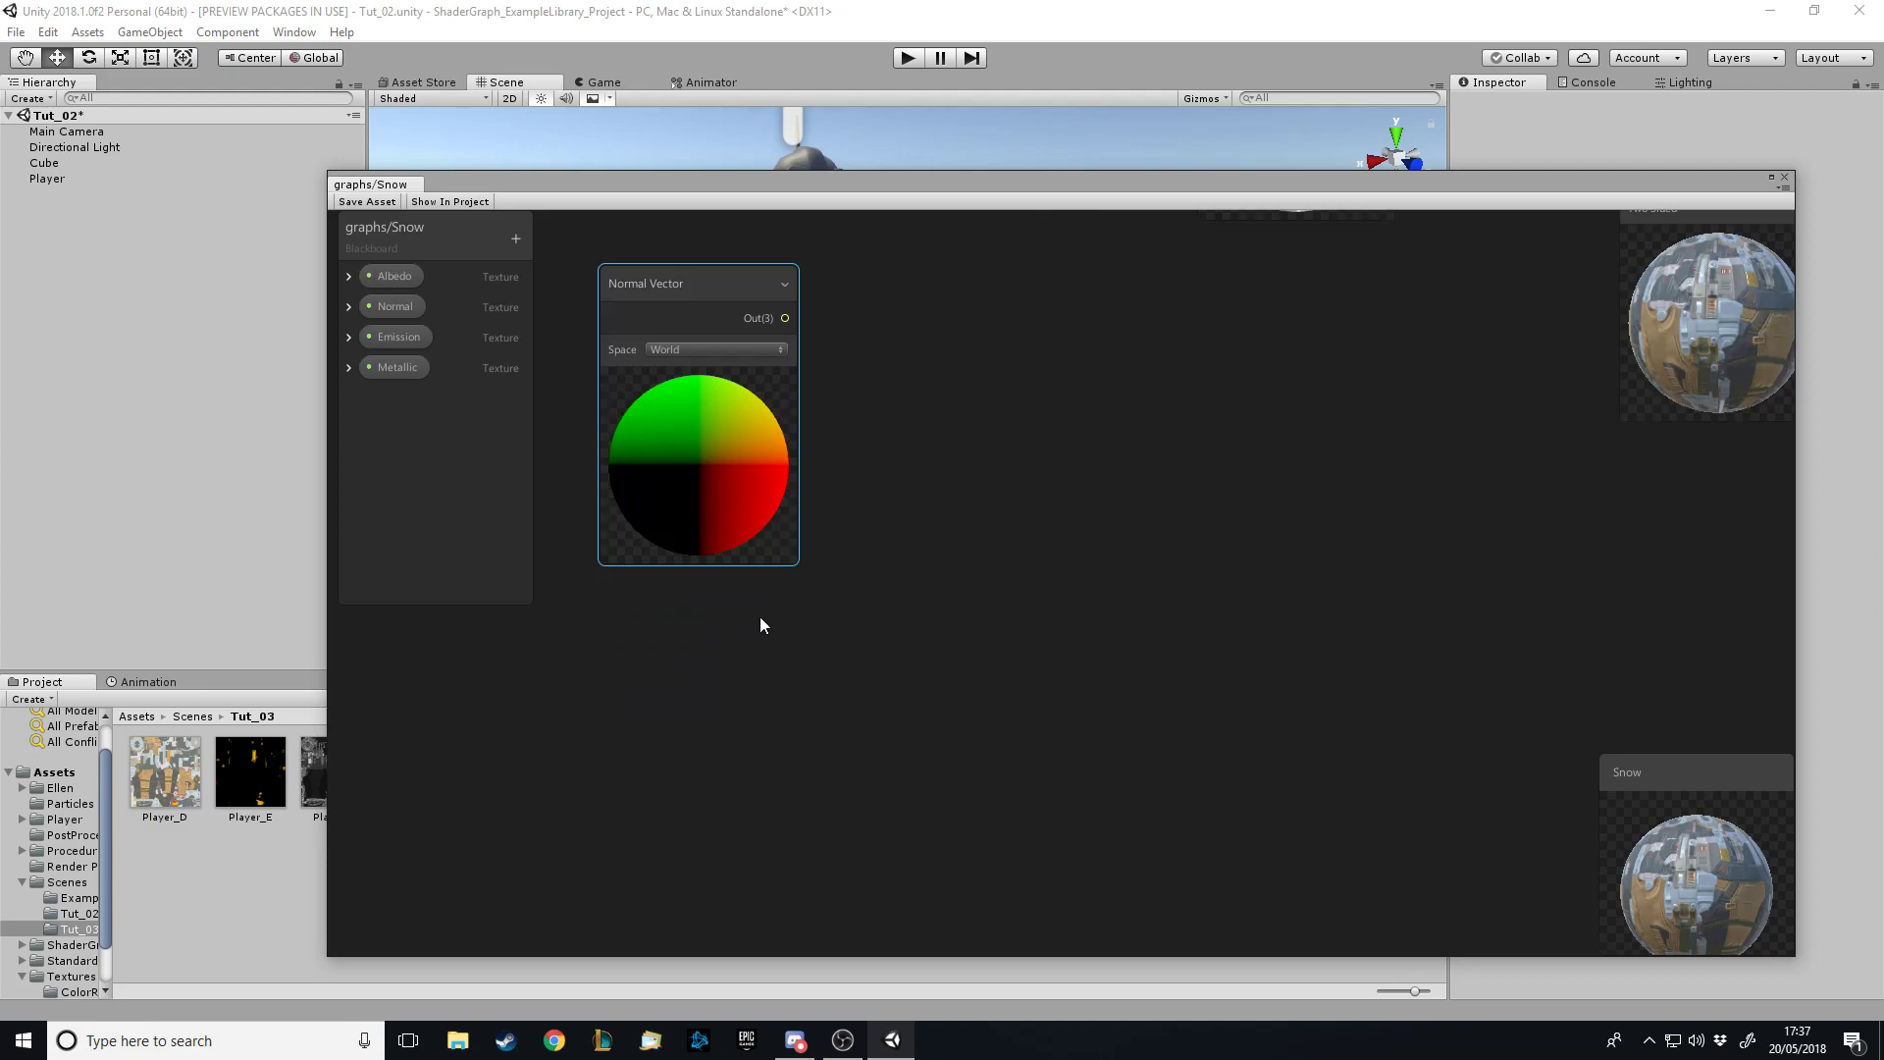
Add a Vector3 property named Snow Dir and drop it onto the canvas as a node
click(852, 638)
click(516, 240)
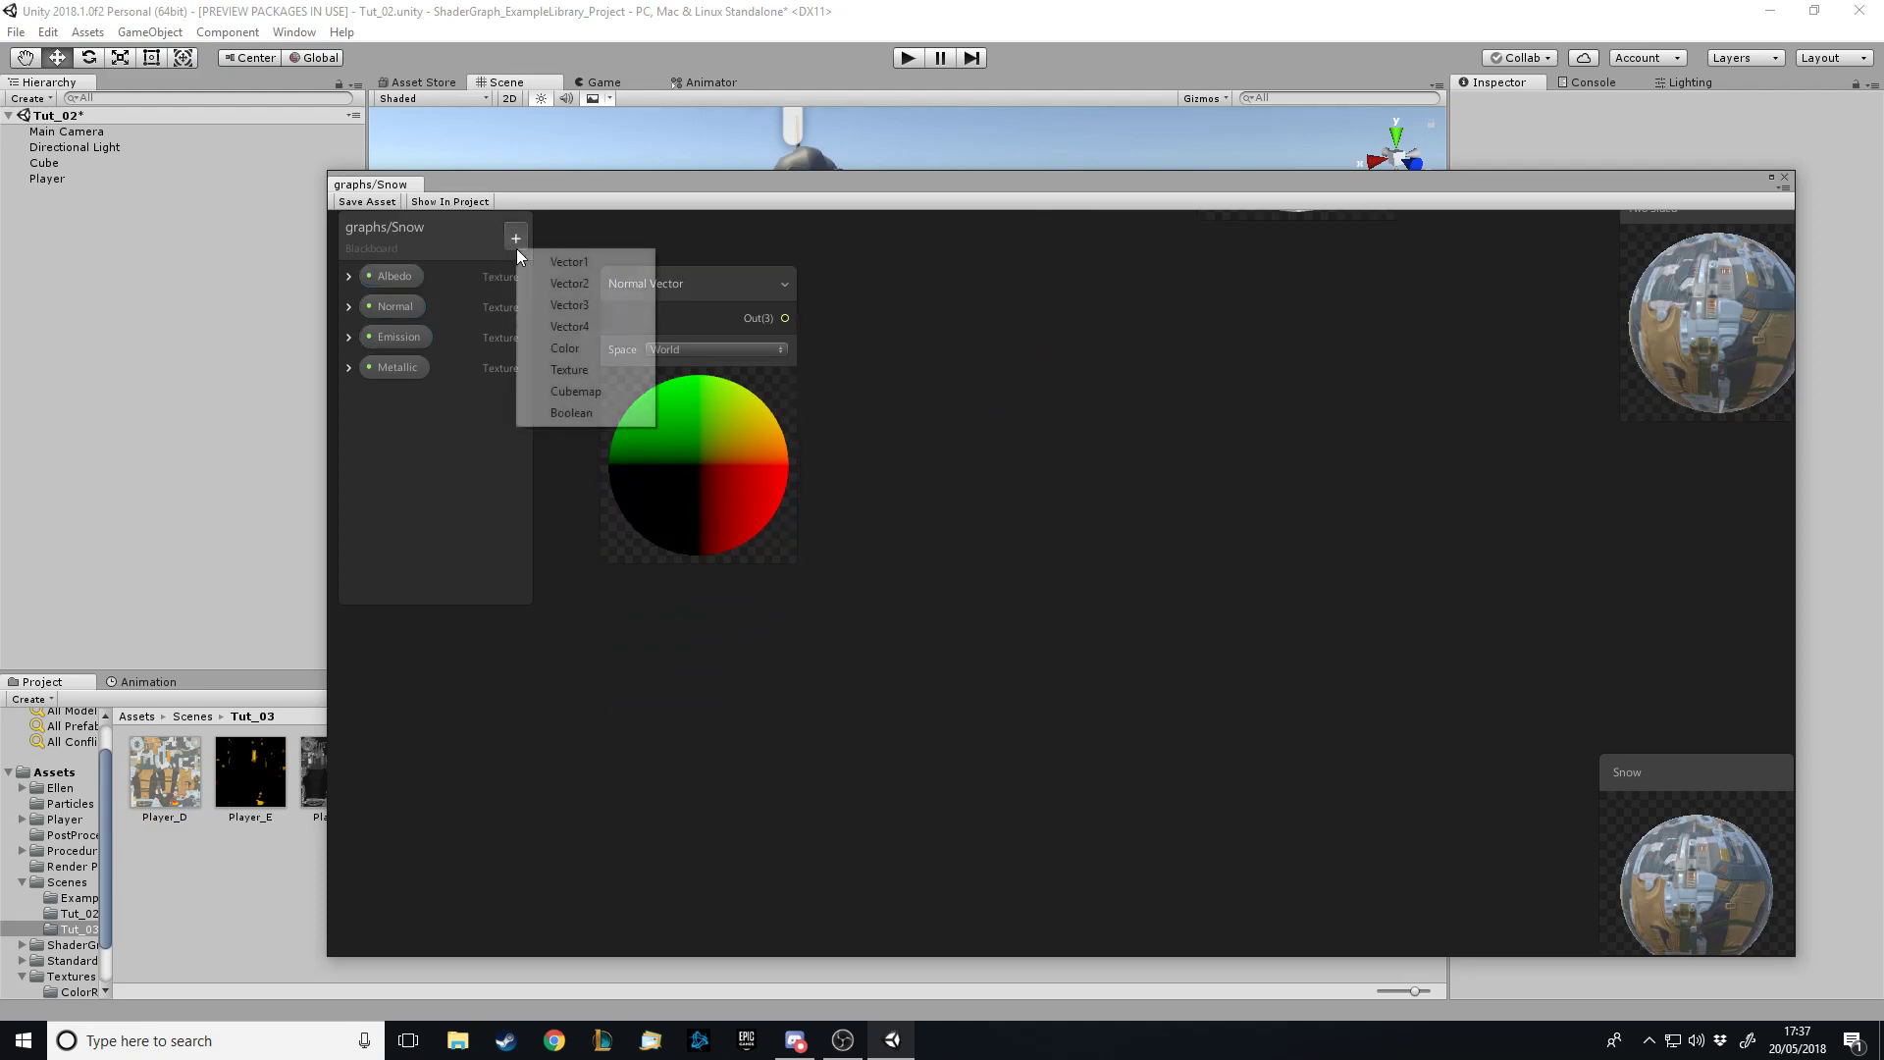
click(571, 305)
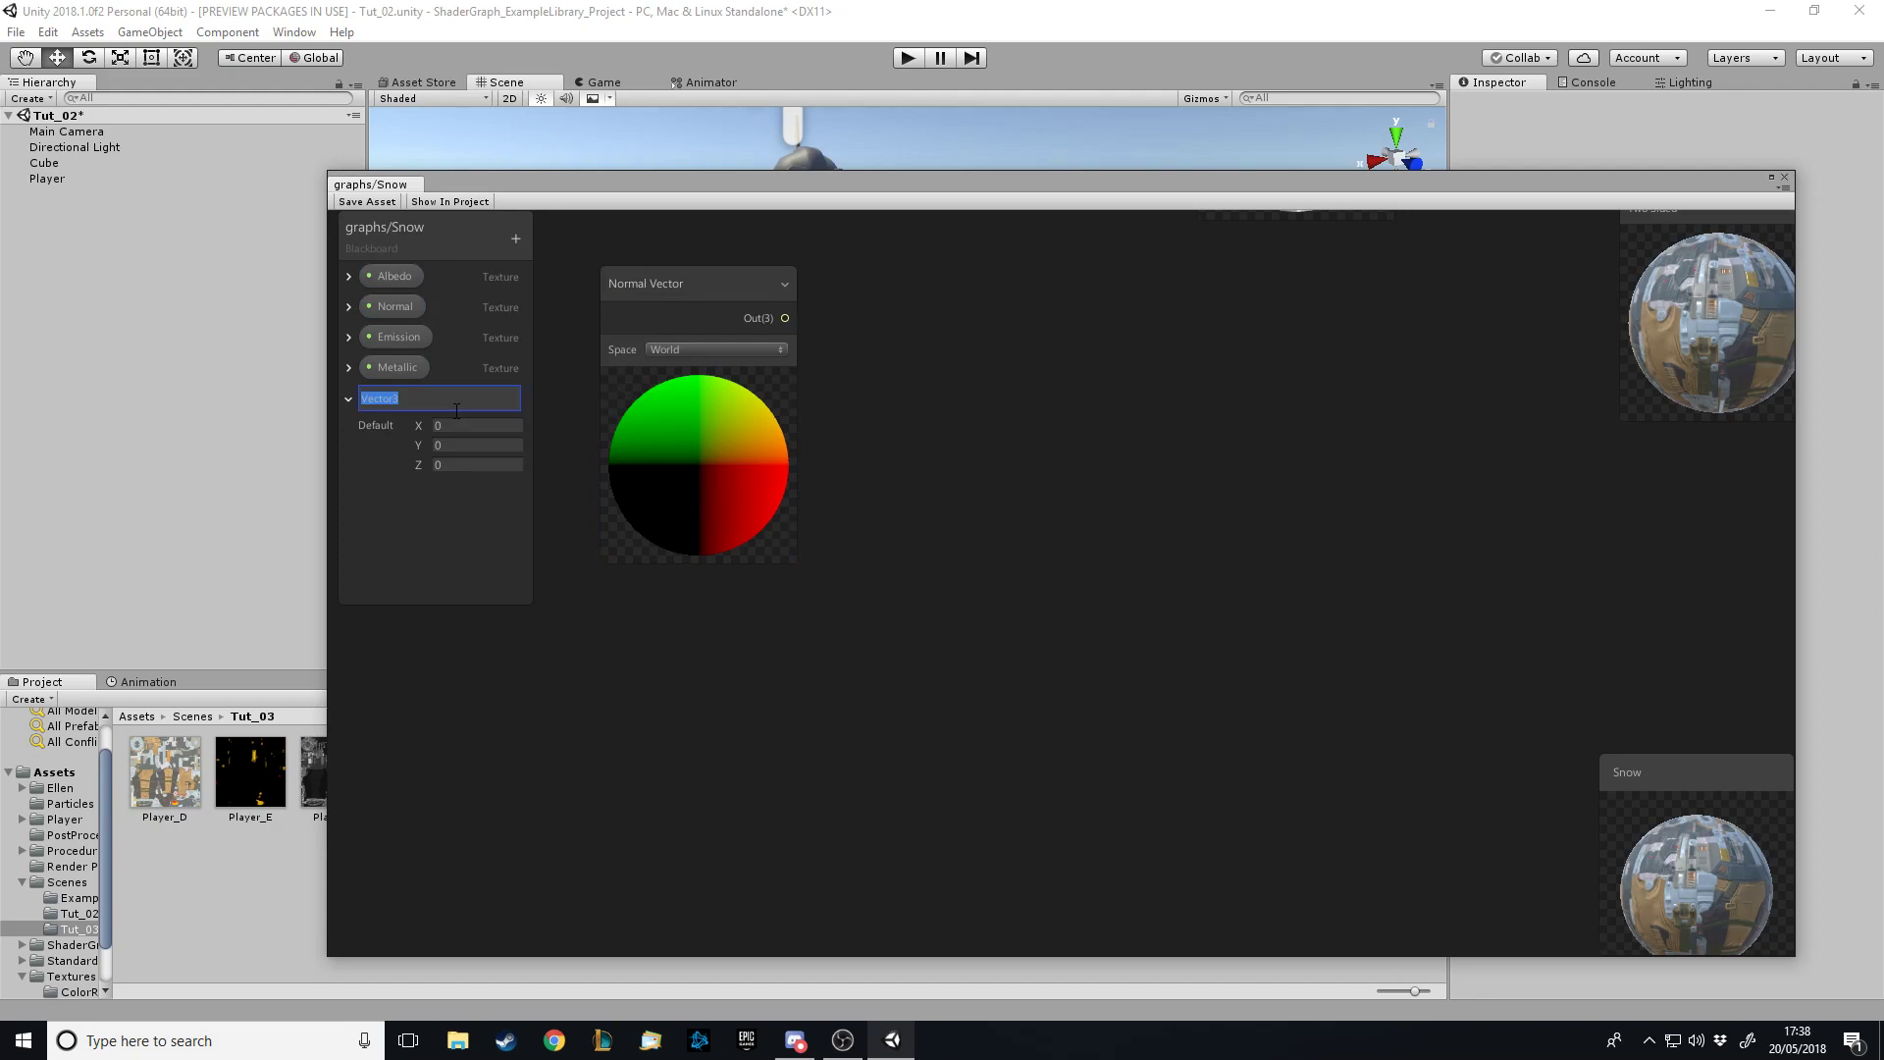
text(Snow Dir)
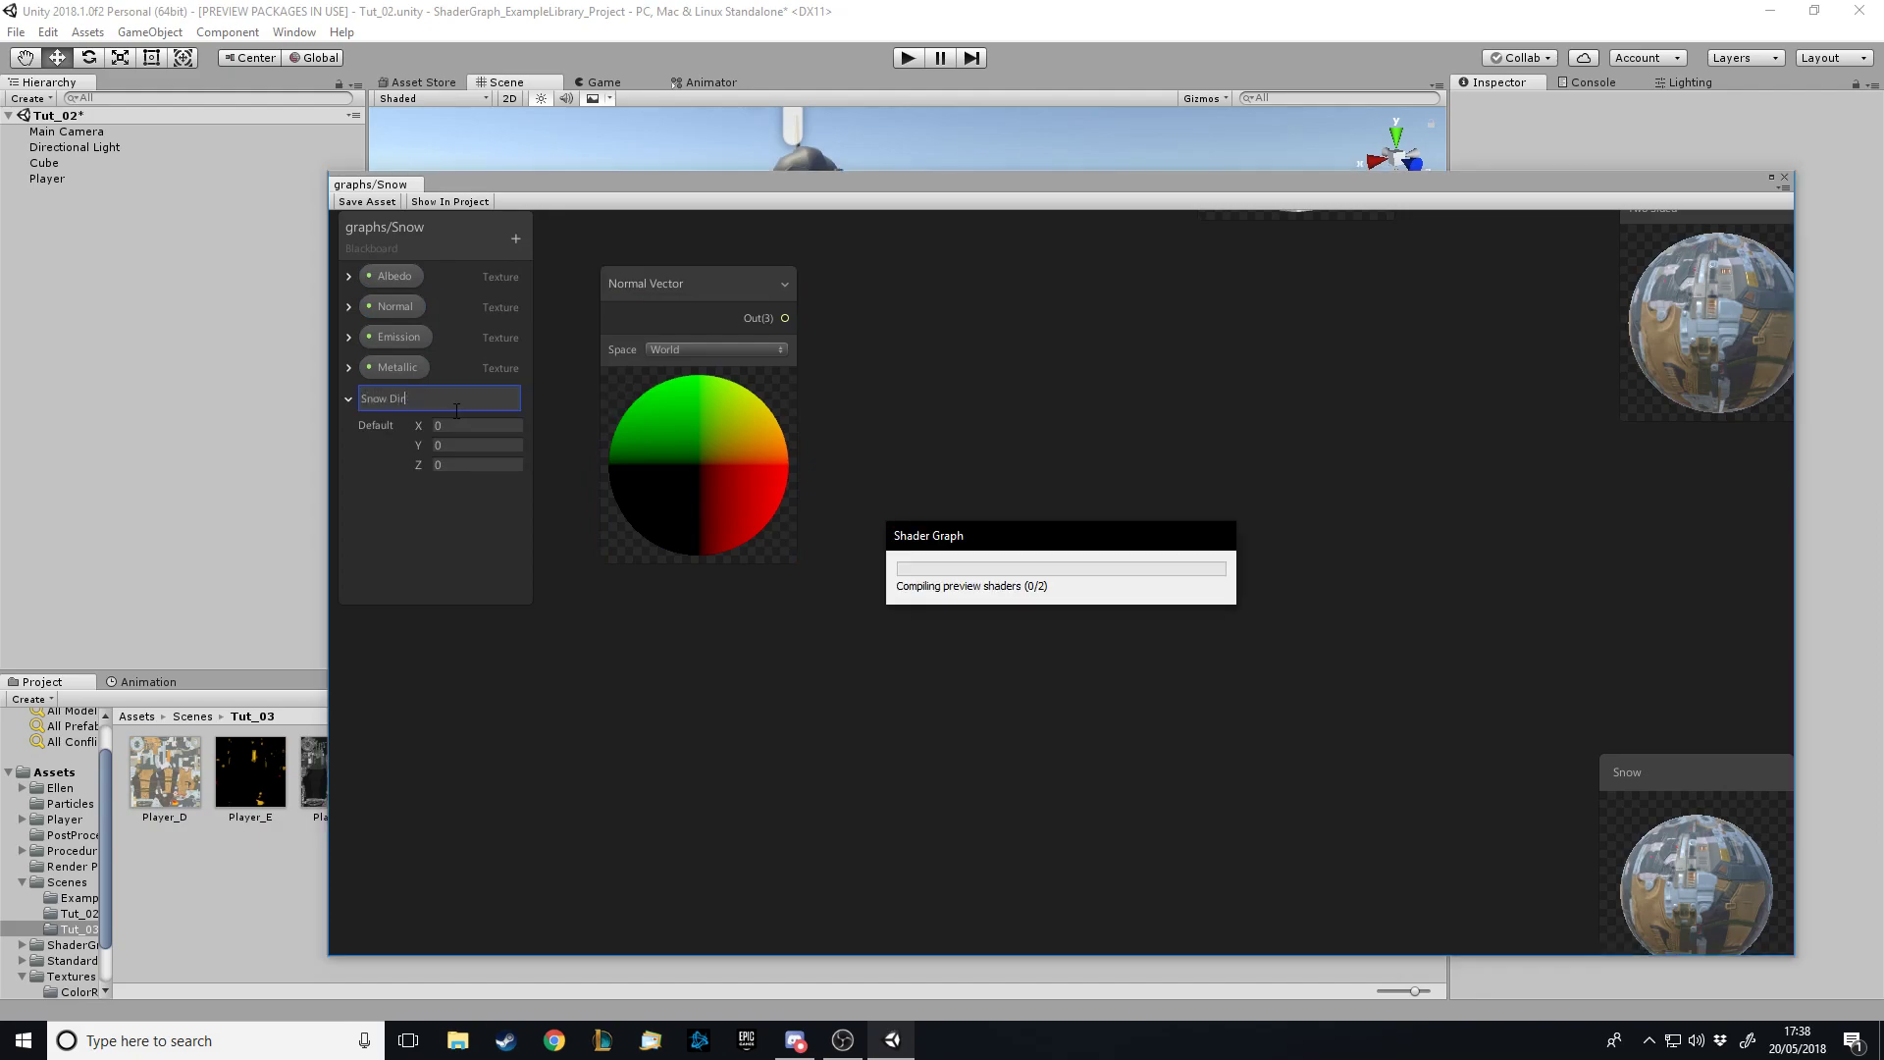
drag(456, 411, 638, 622)
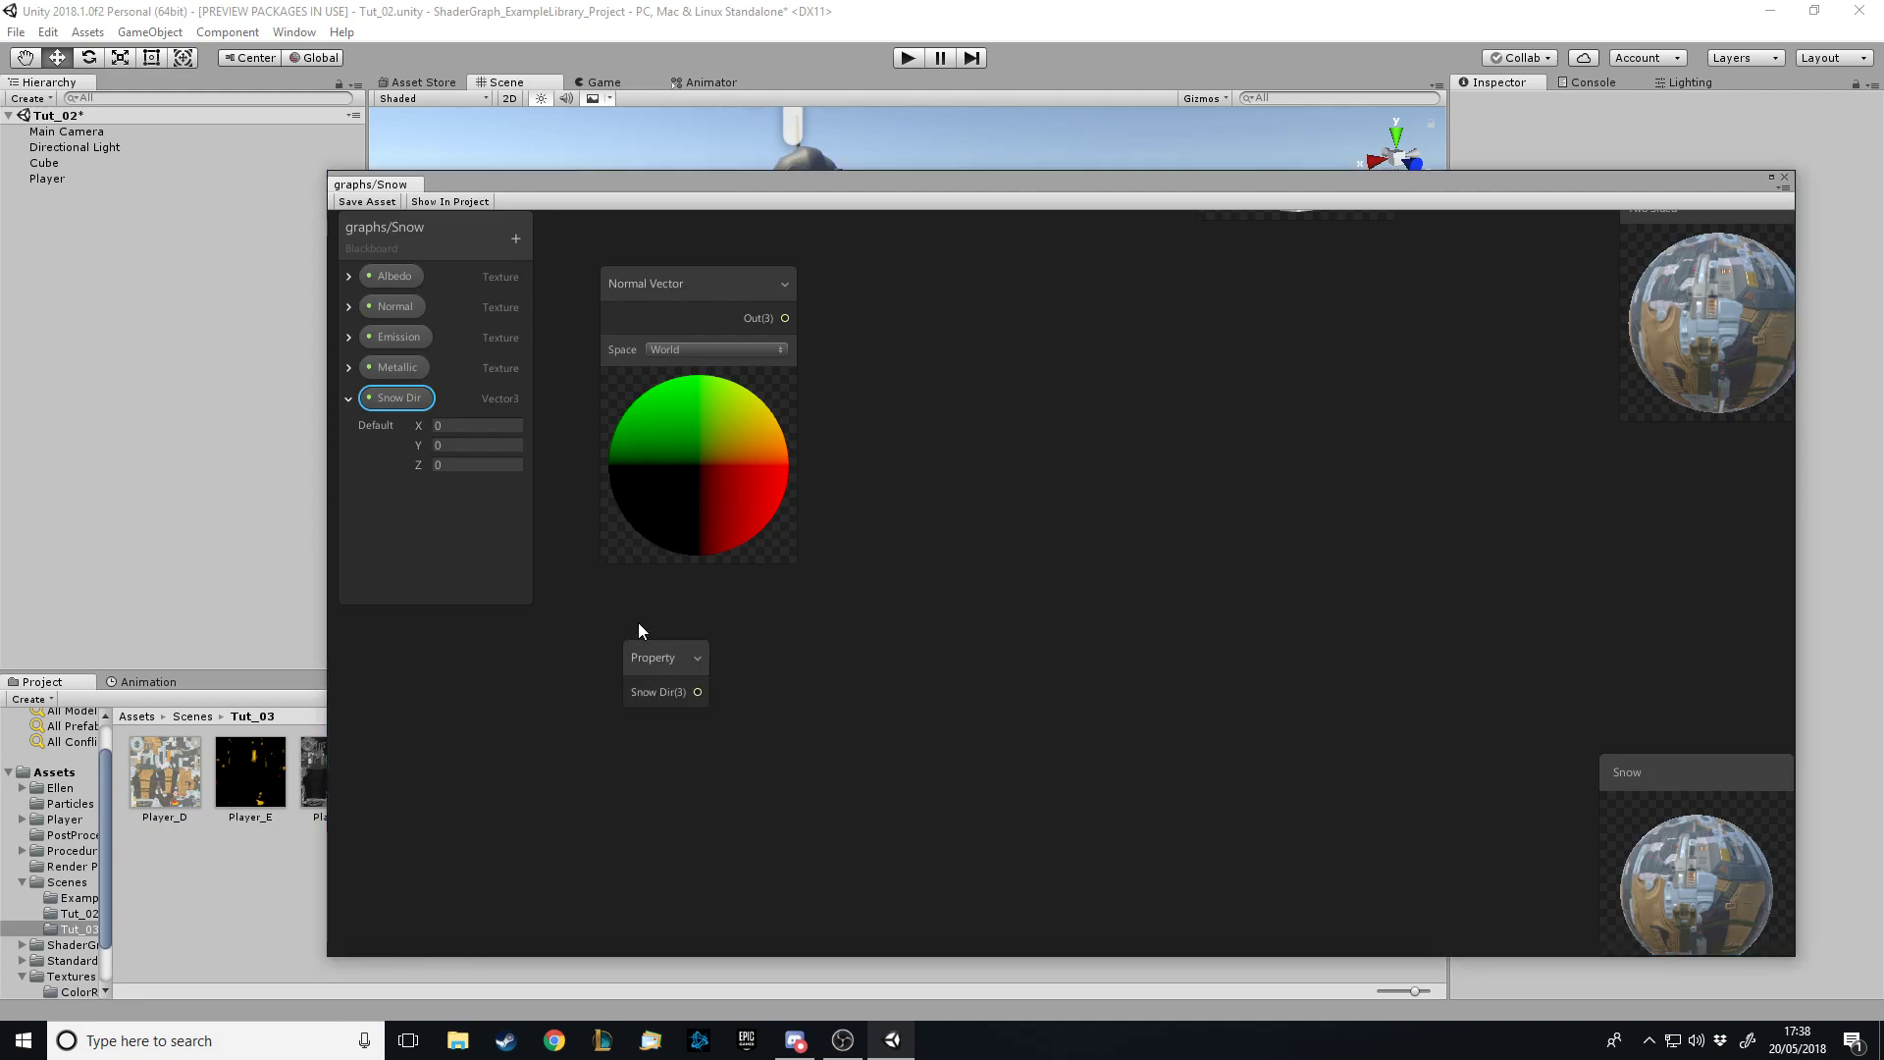
key(space)
Add a Dot Product node, wiring Normal Vector Out into A and Snow Dir into B
text(dot)
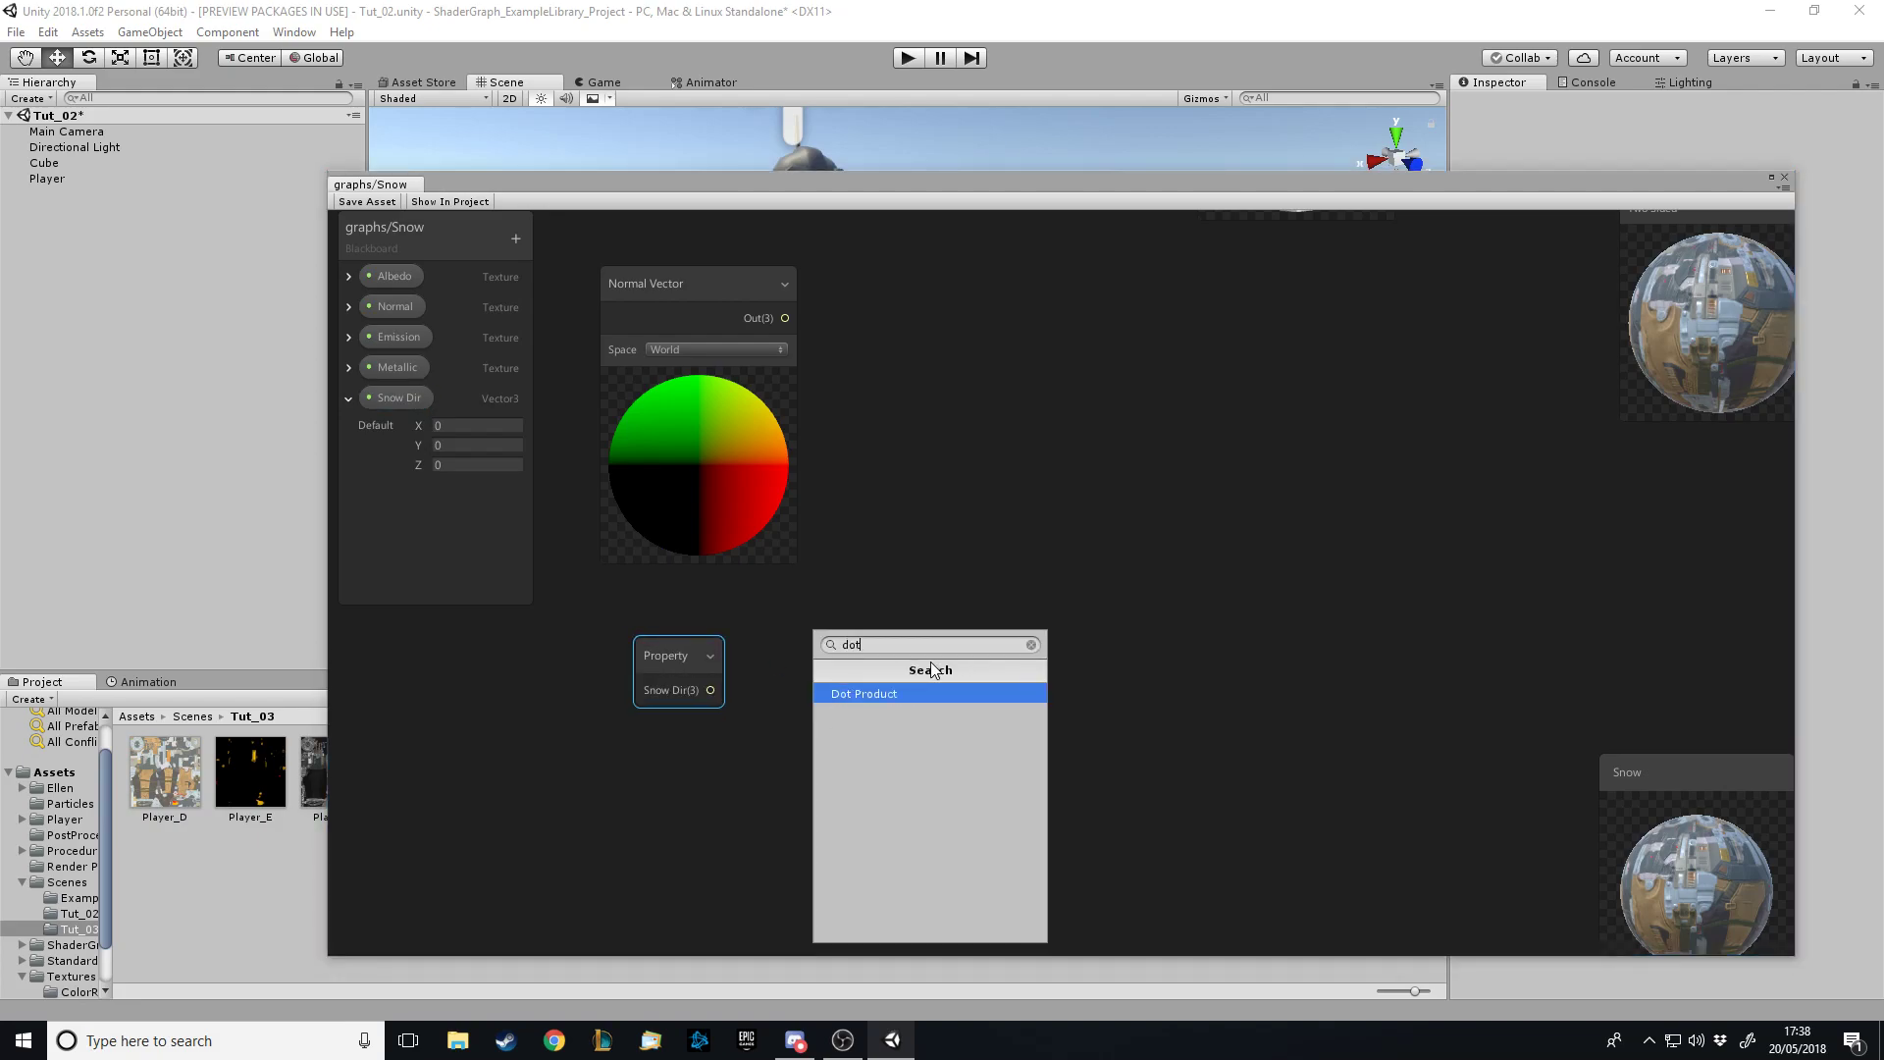
key(Return)
drag(992, 660, 1011, 403)
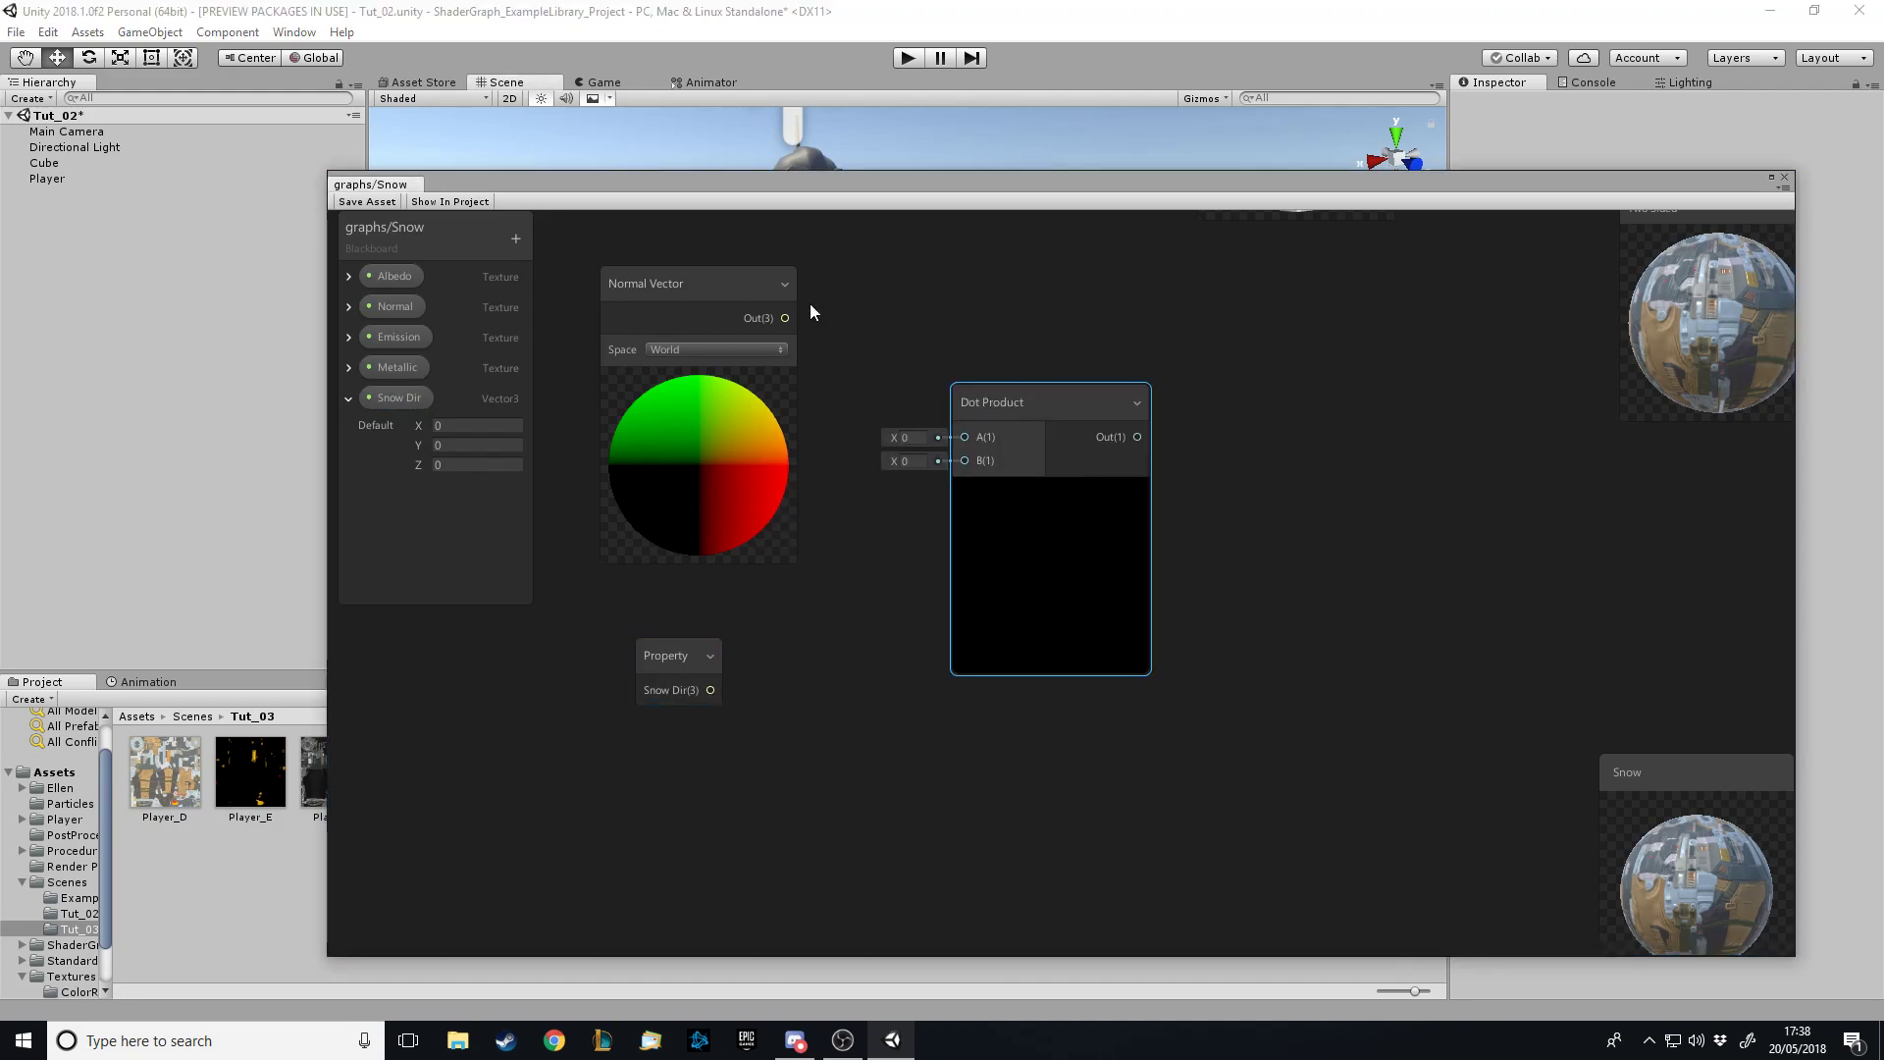
click(786, 316)
drag(786, 316, 966, 440)
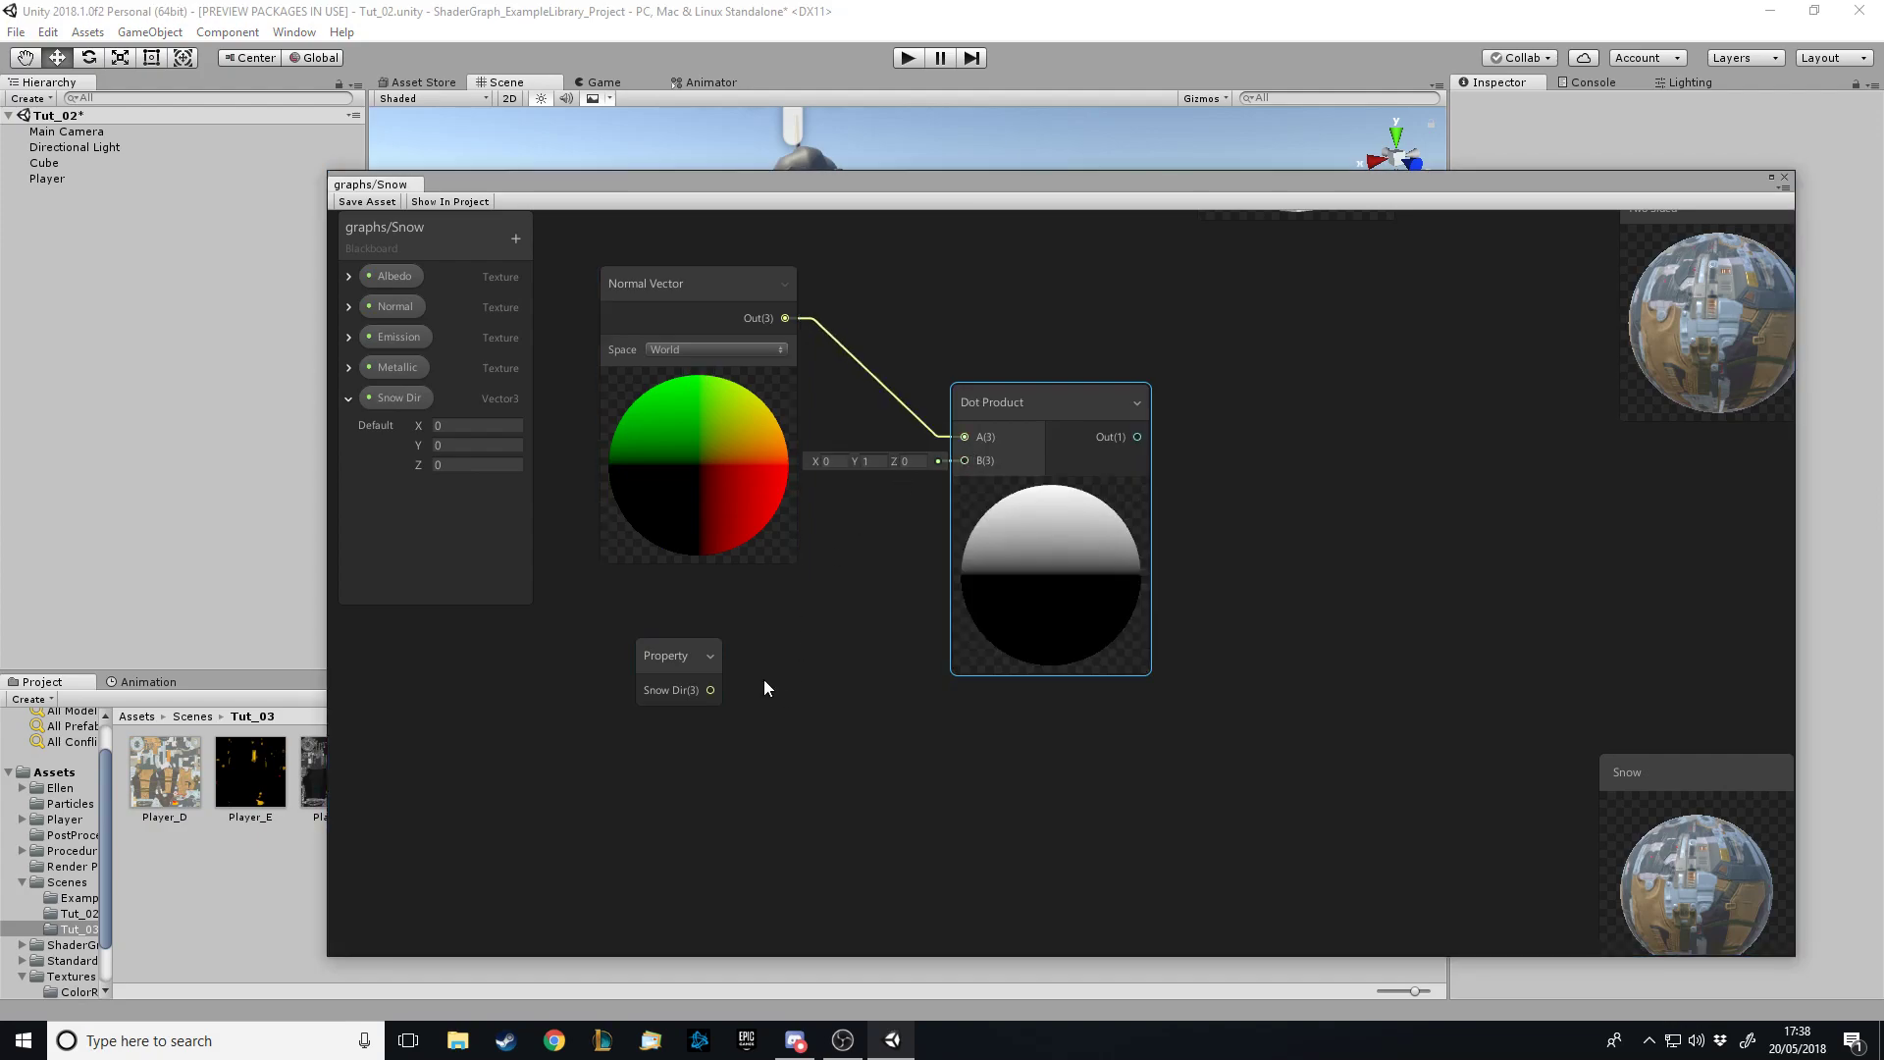
drag(711, 690, 966, 463)
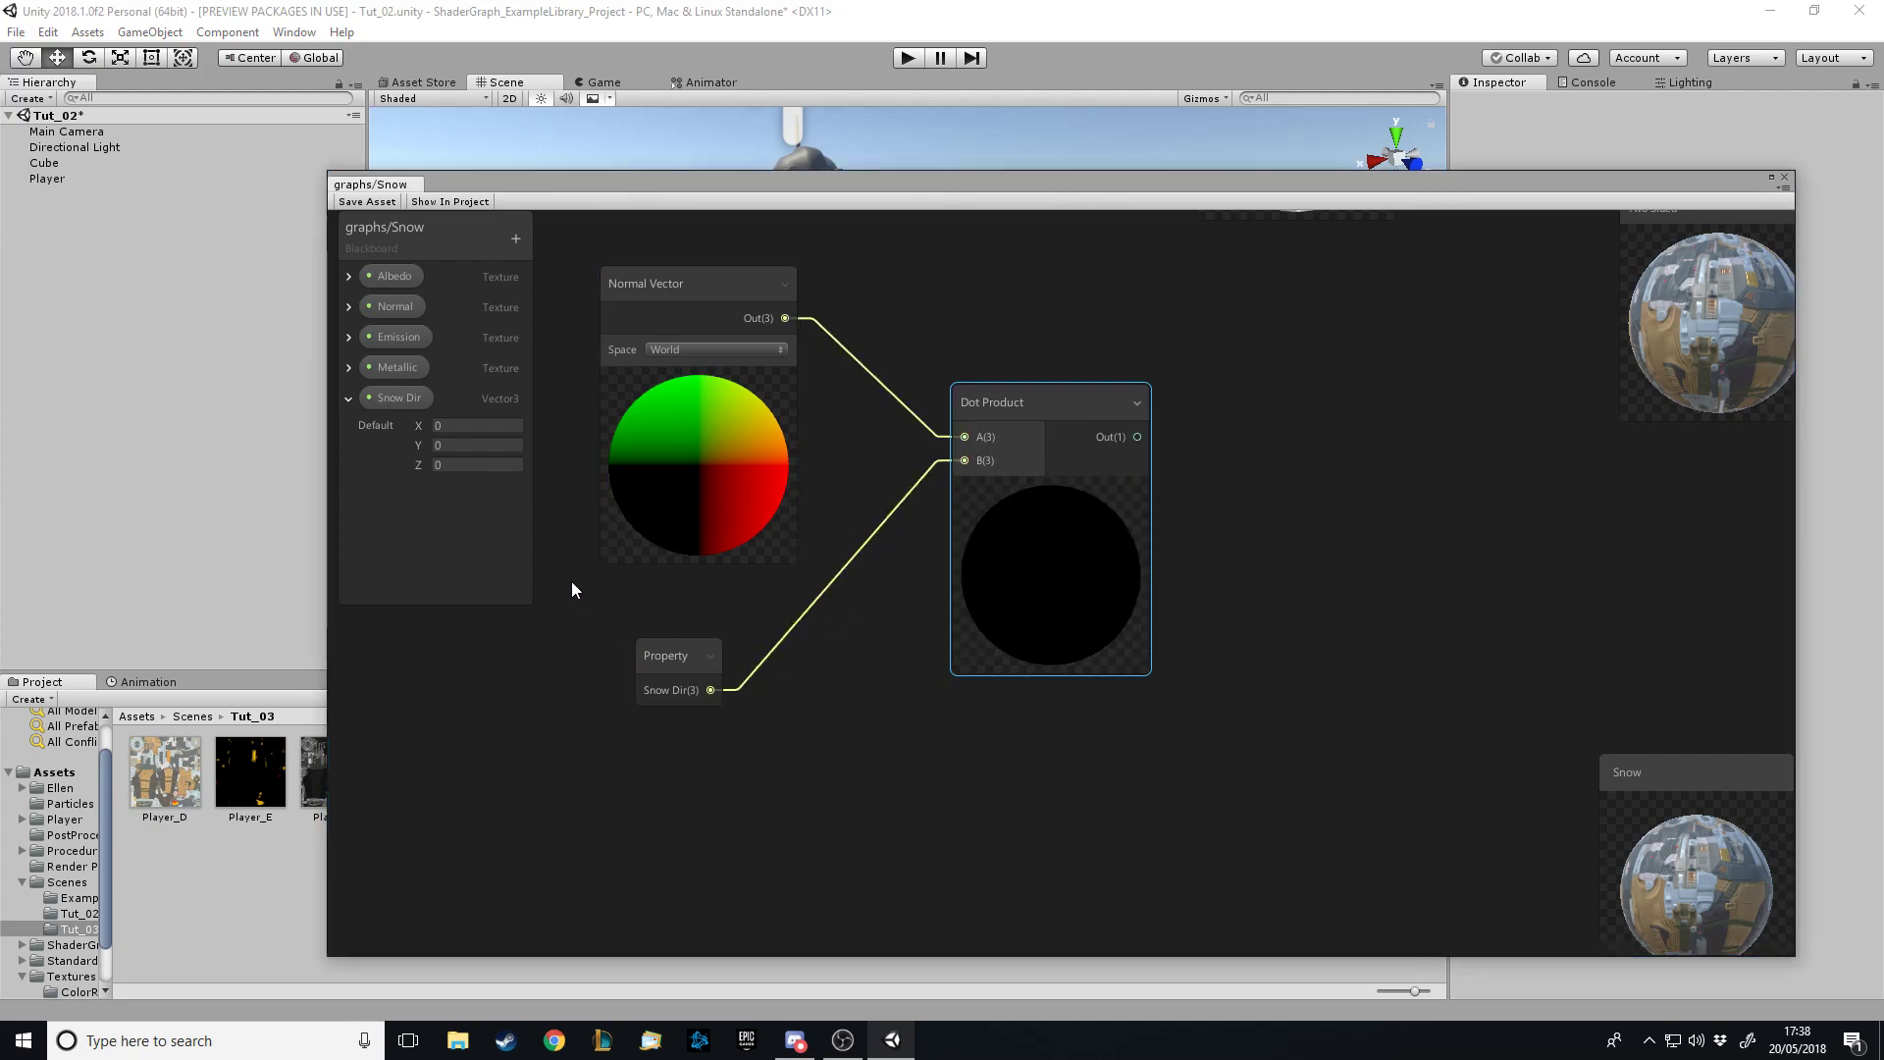
Edit the Y and X components of the Snow Dir default vector
click(455, 444)
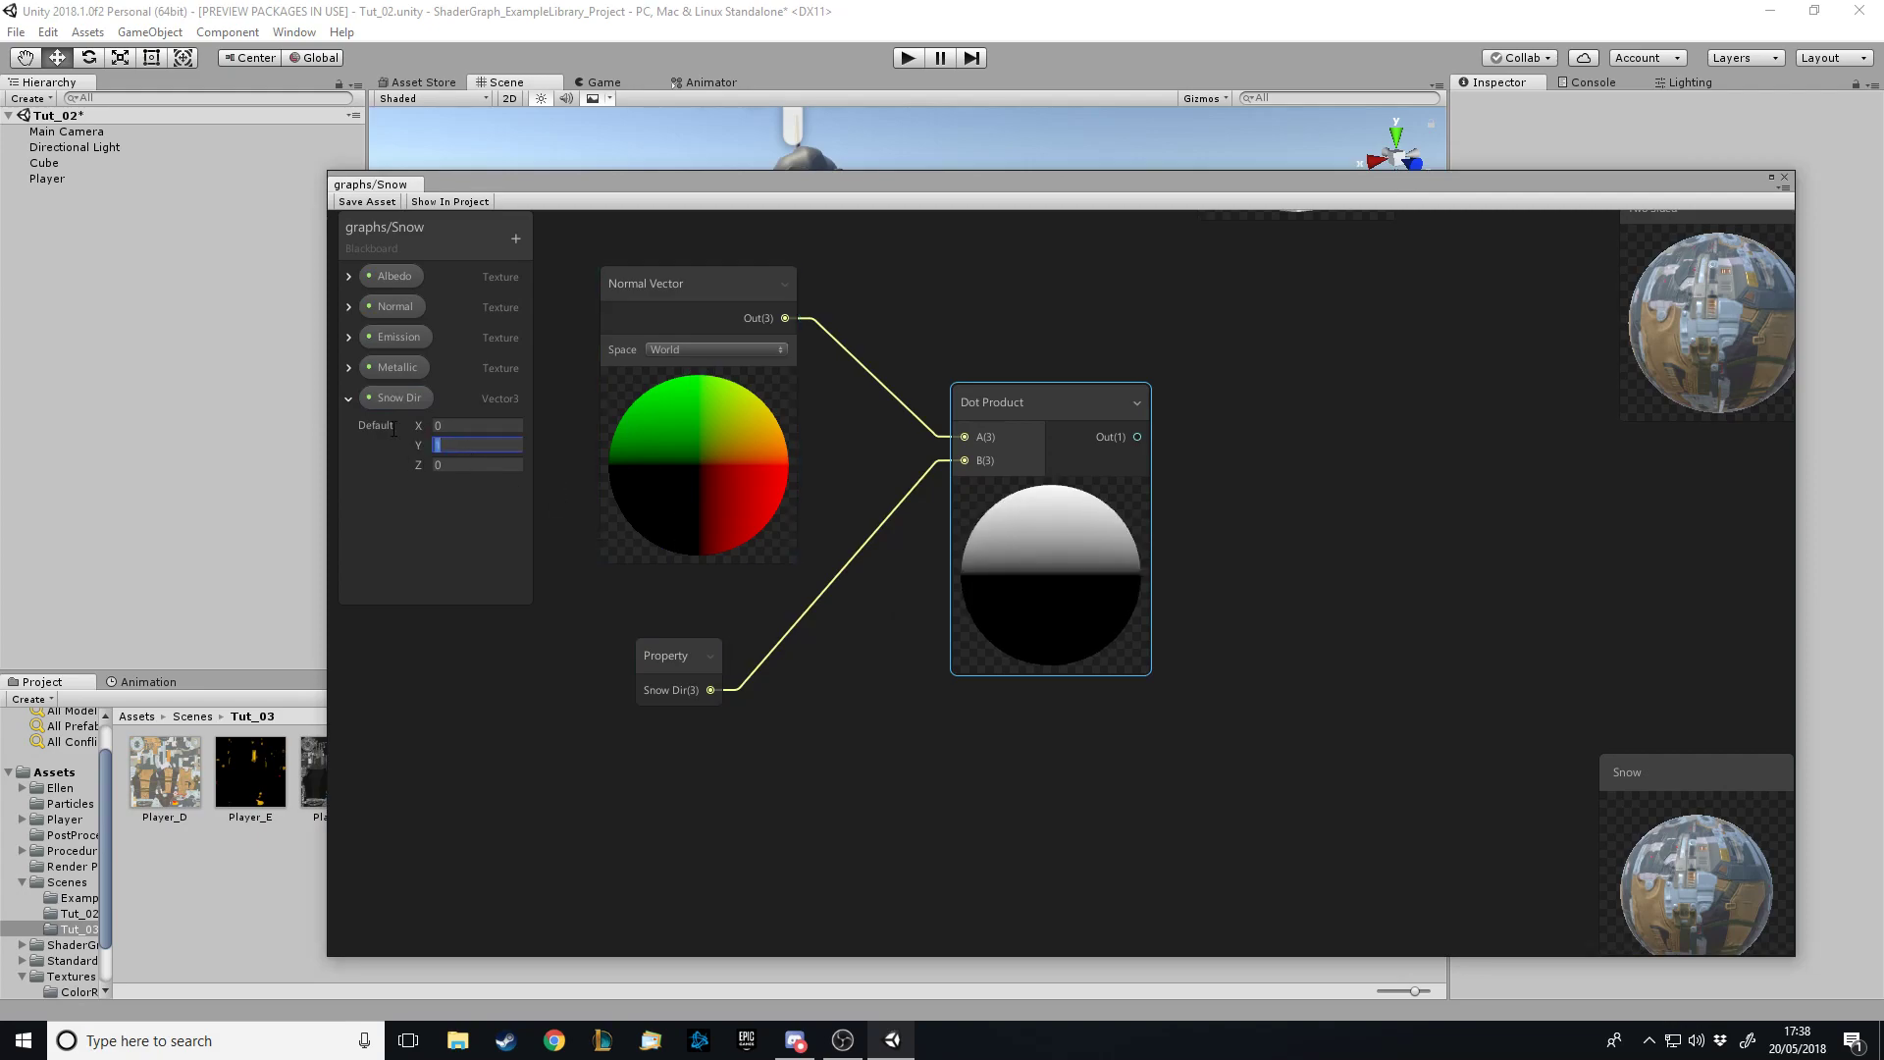
text(-1)
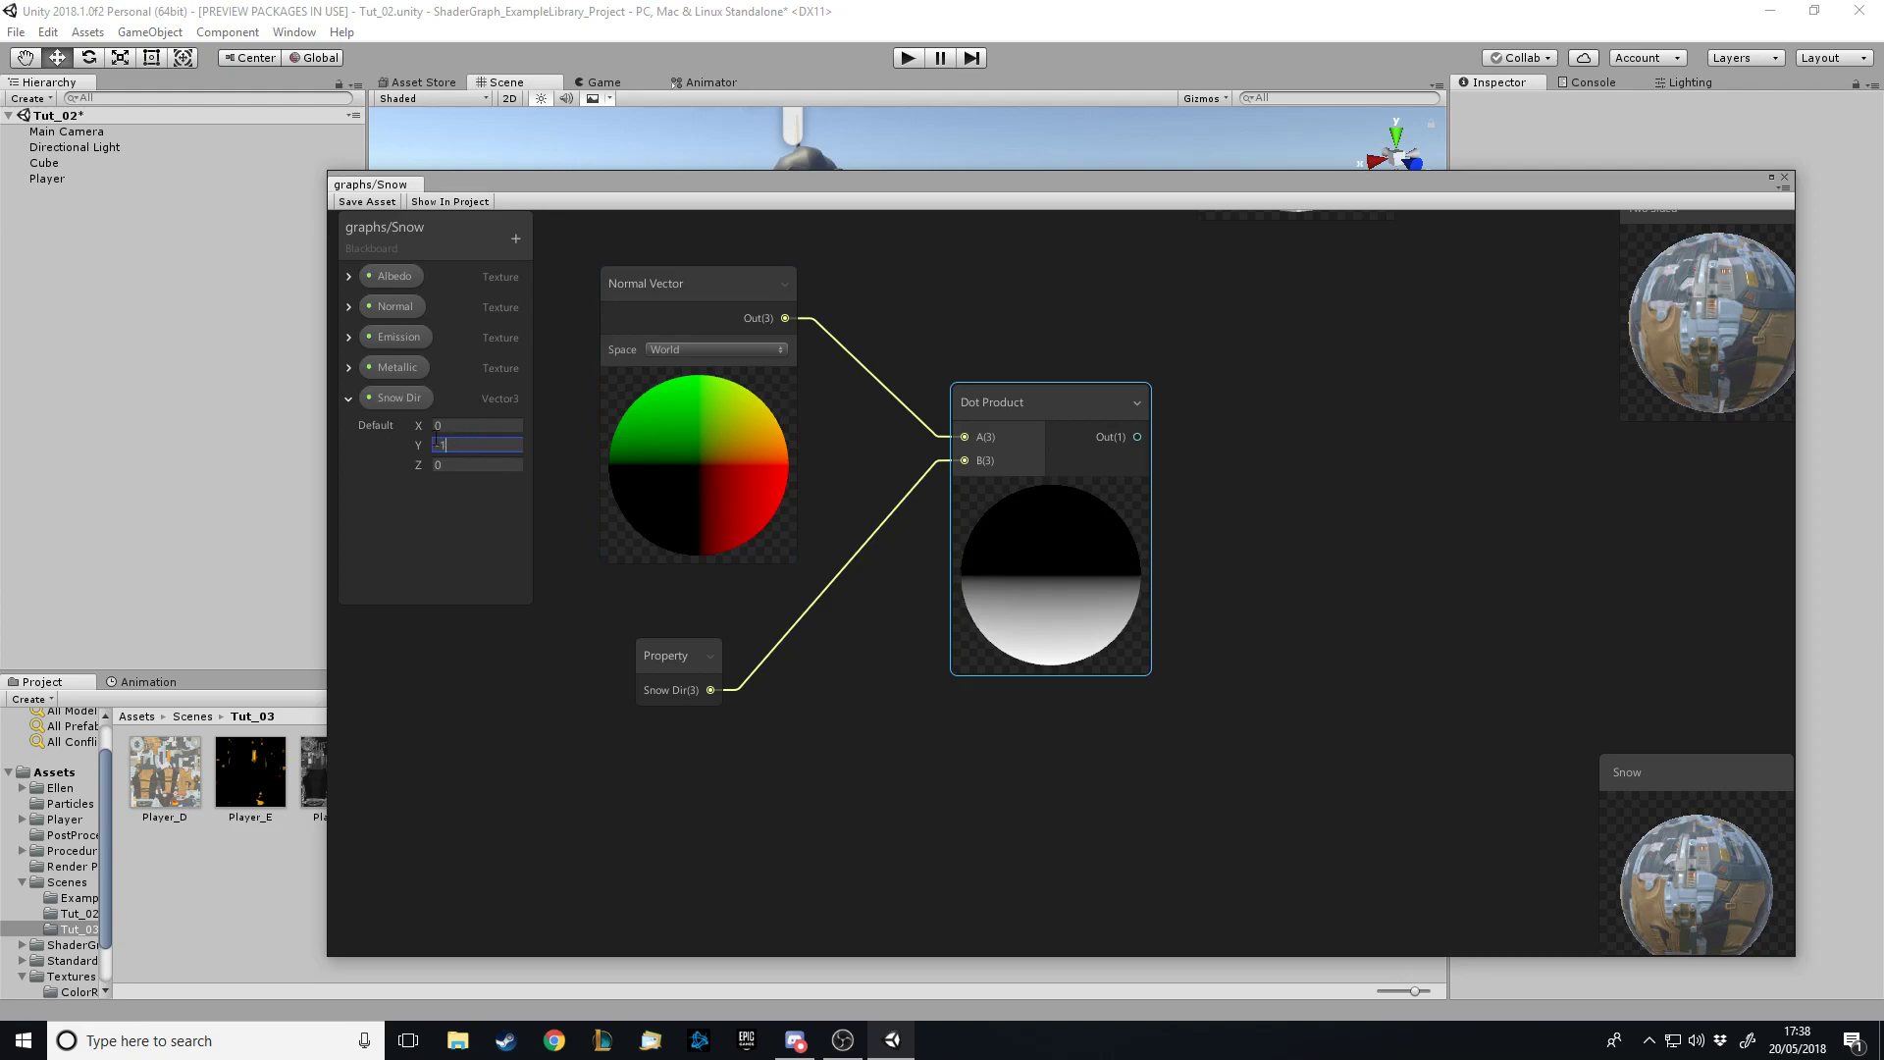
double_click(435, 445)
text(0)
double_click(468, 425)
text(1)
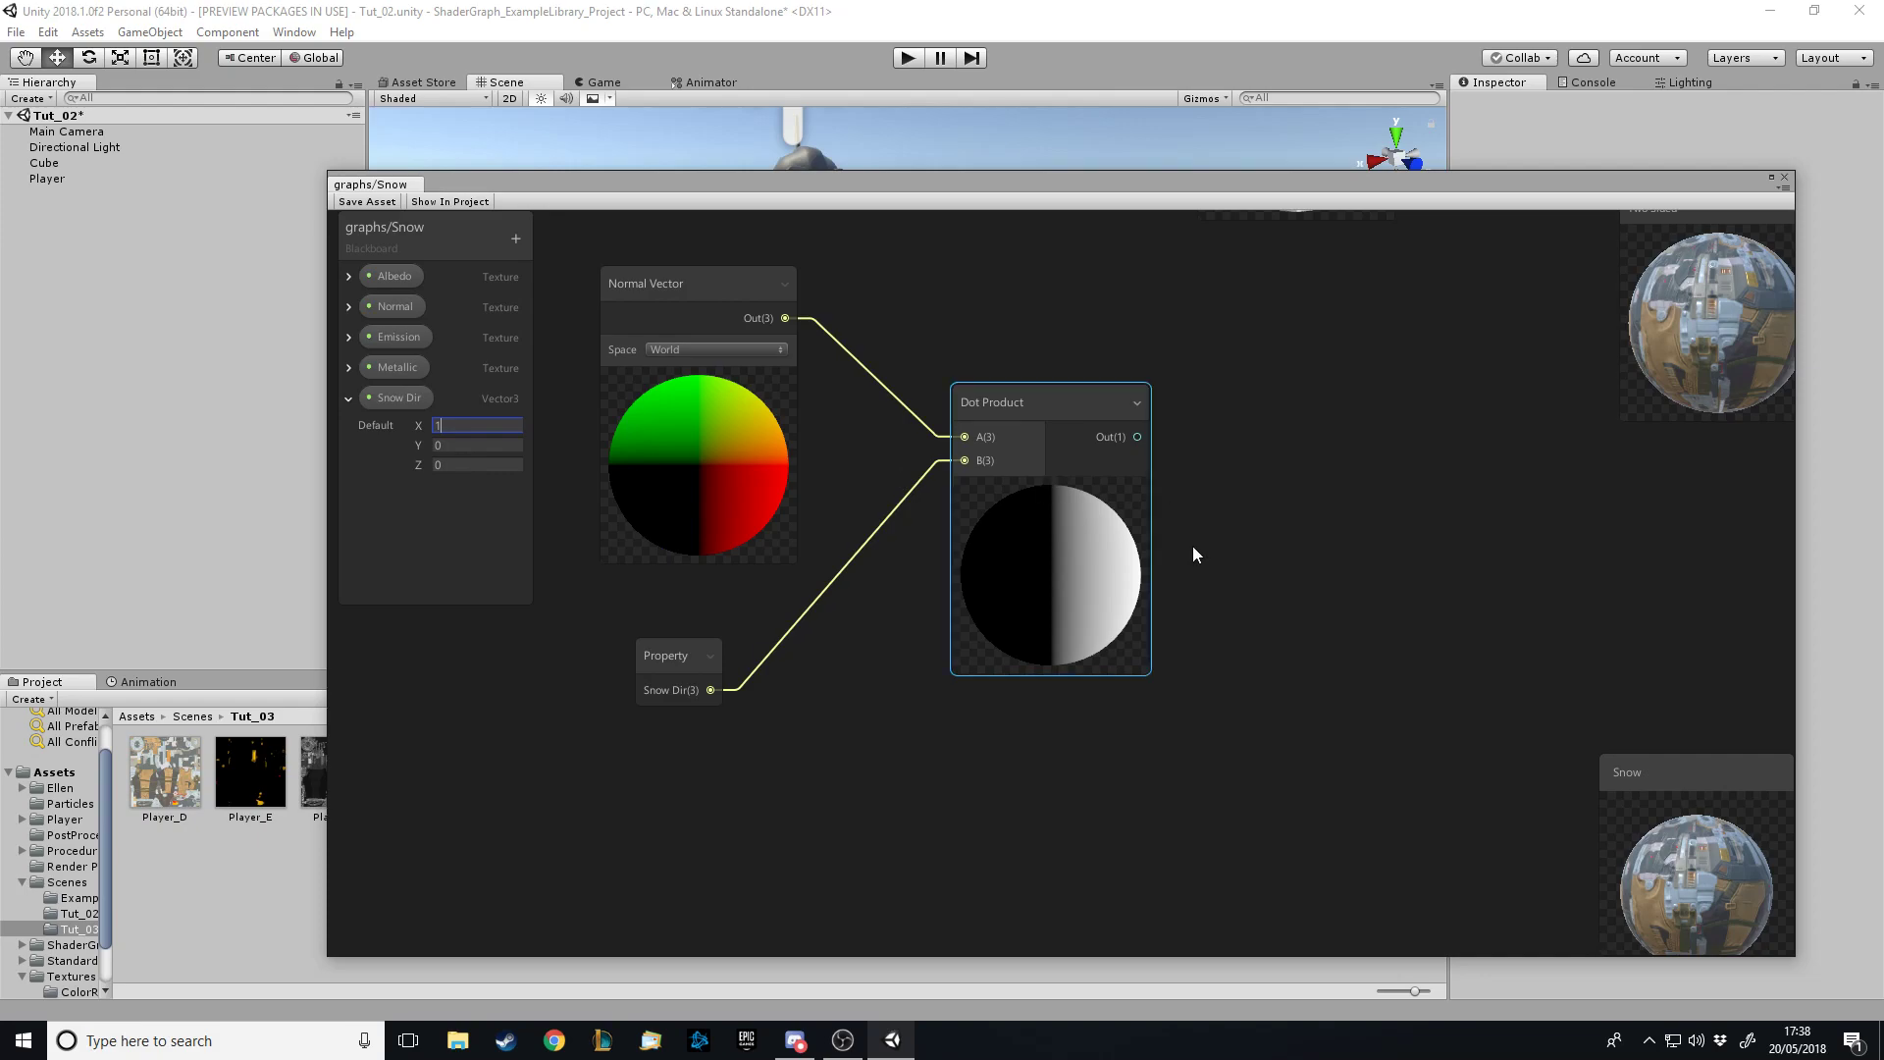
key(BackSpace)
text(01)
key(BackSpace)
key(BackSpace)
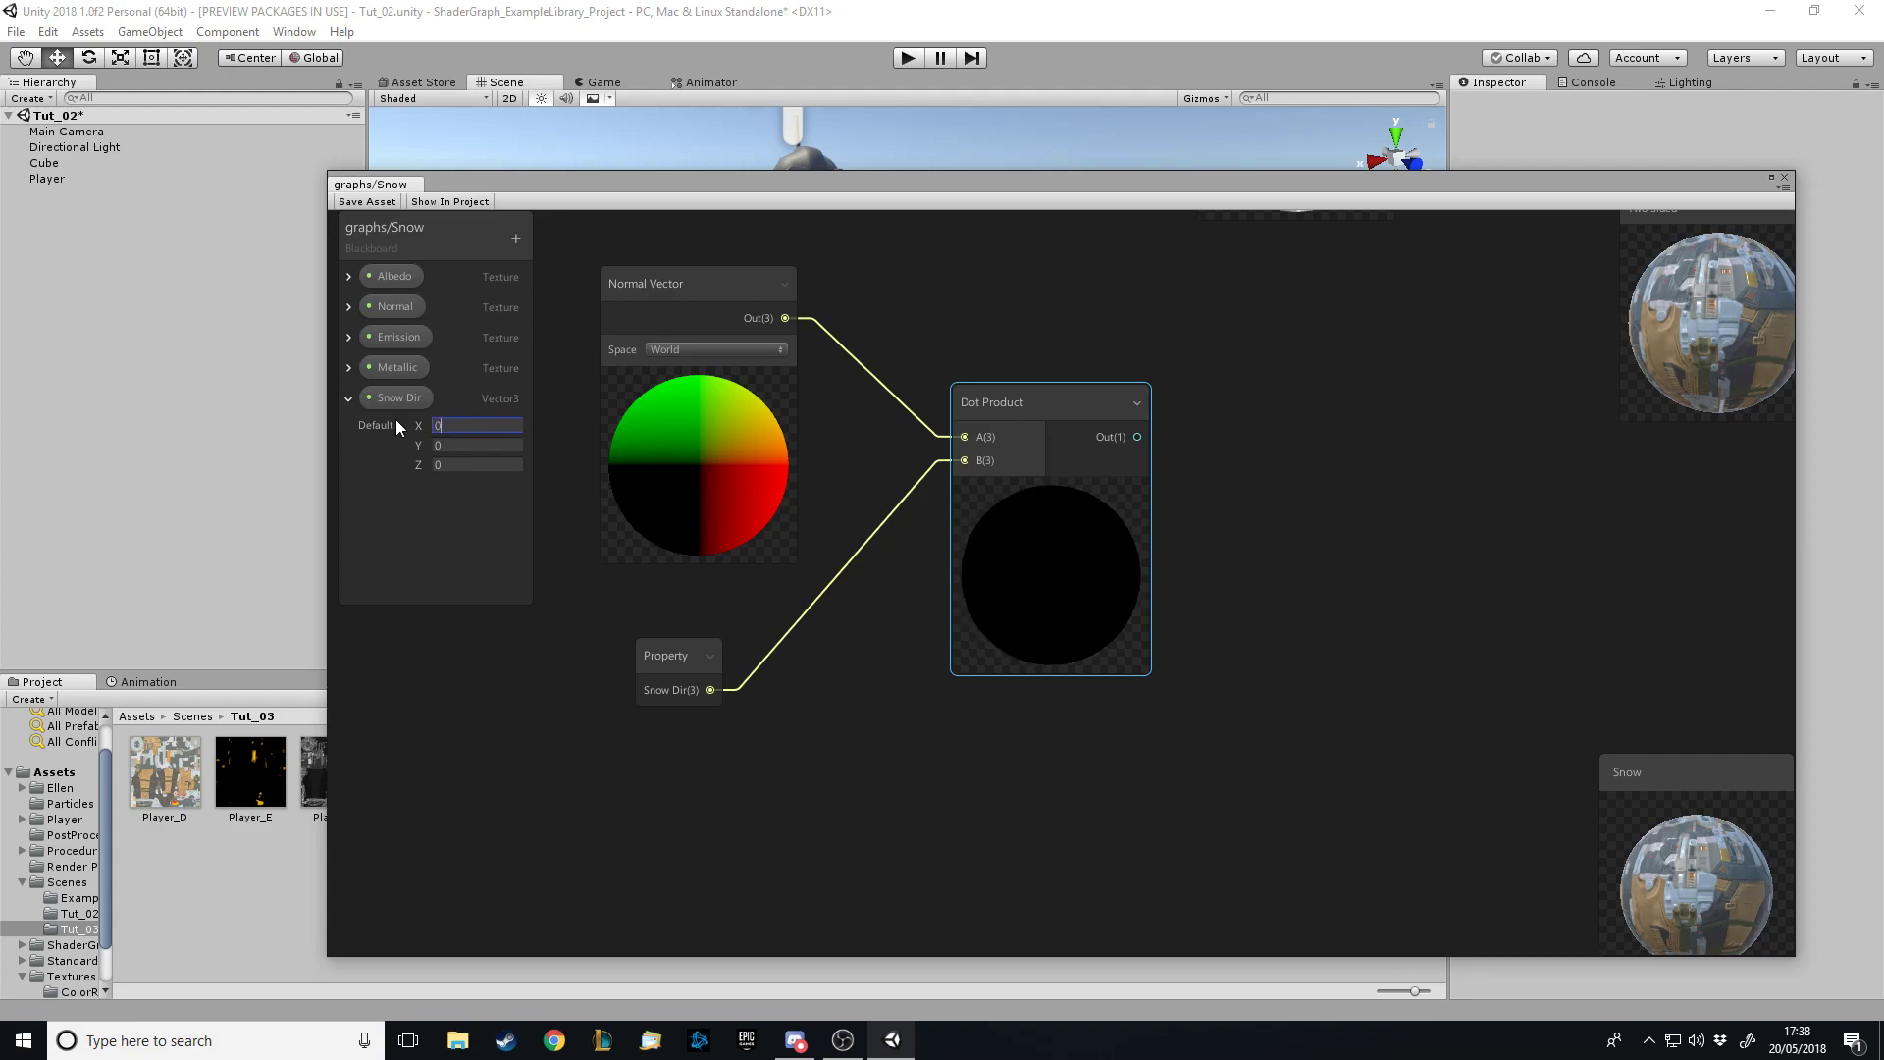
Try Z values against the Dot Product preview, settling Snow Dir at (0, 1, 0)
click(479, 465)
text(1)
click(469, 473)
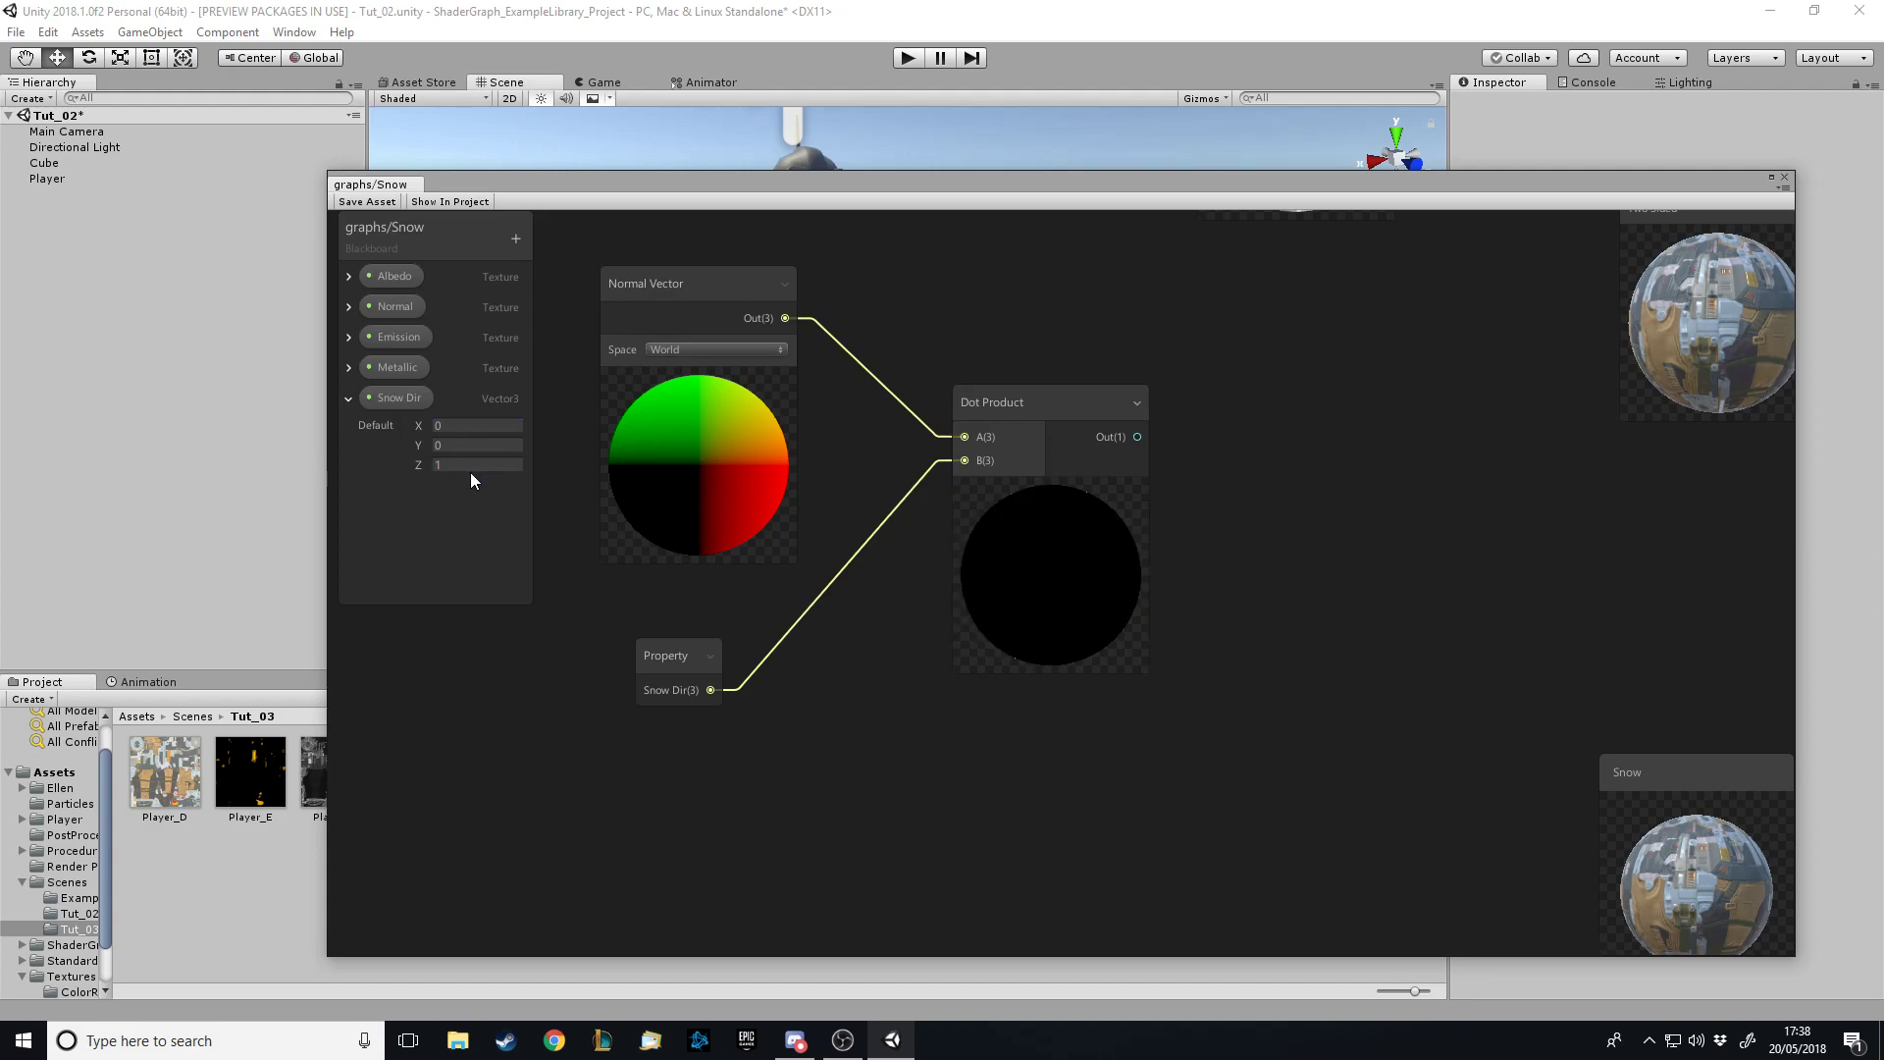
text(-1)
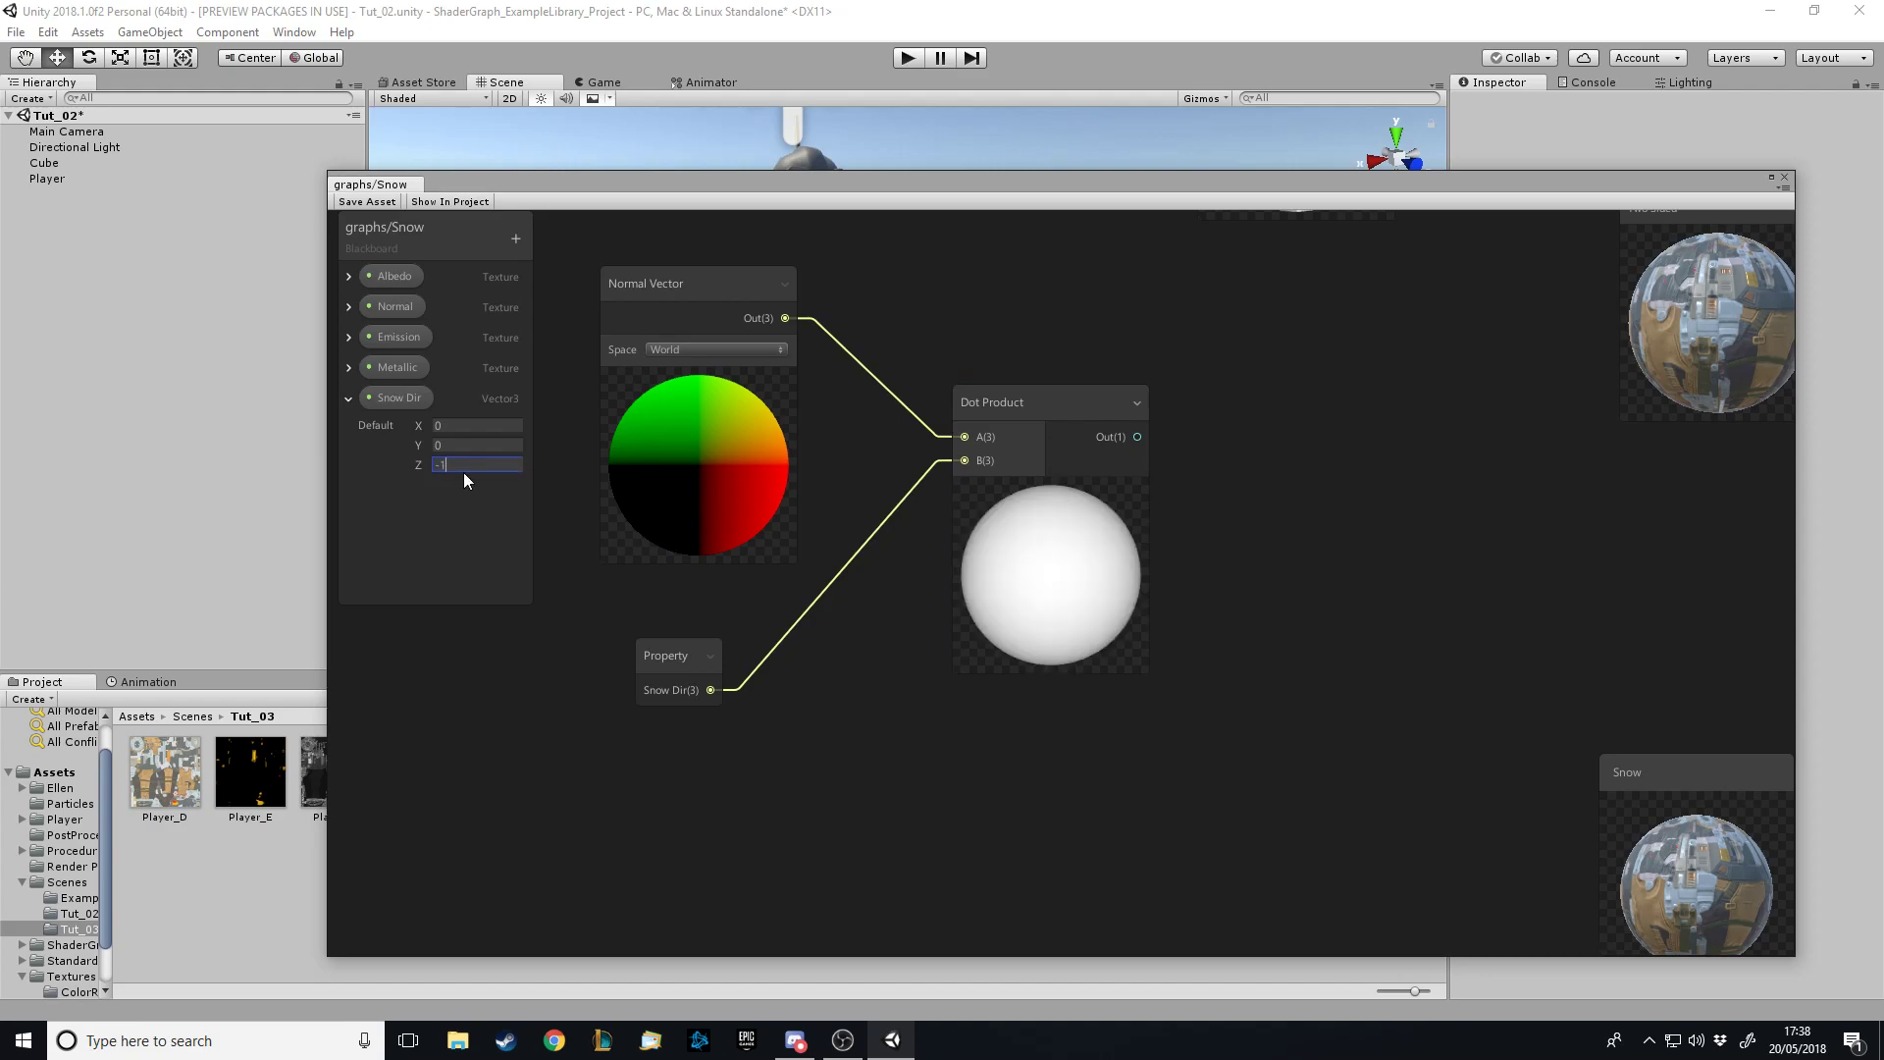
click(1097, 591)
click(442, 464)
drag(442, 464, 408, 464)
key(BackSpace)
click(1058, 594)
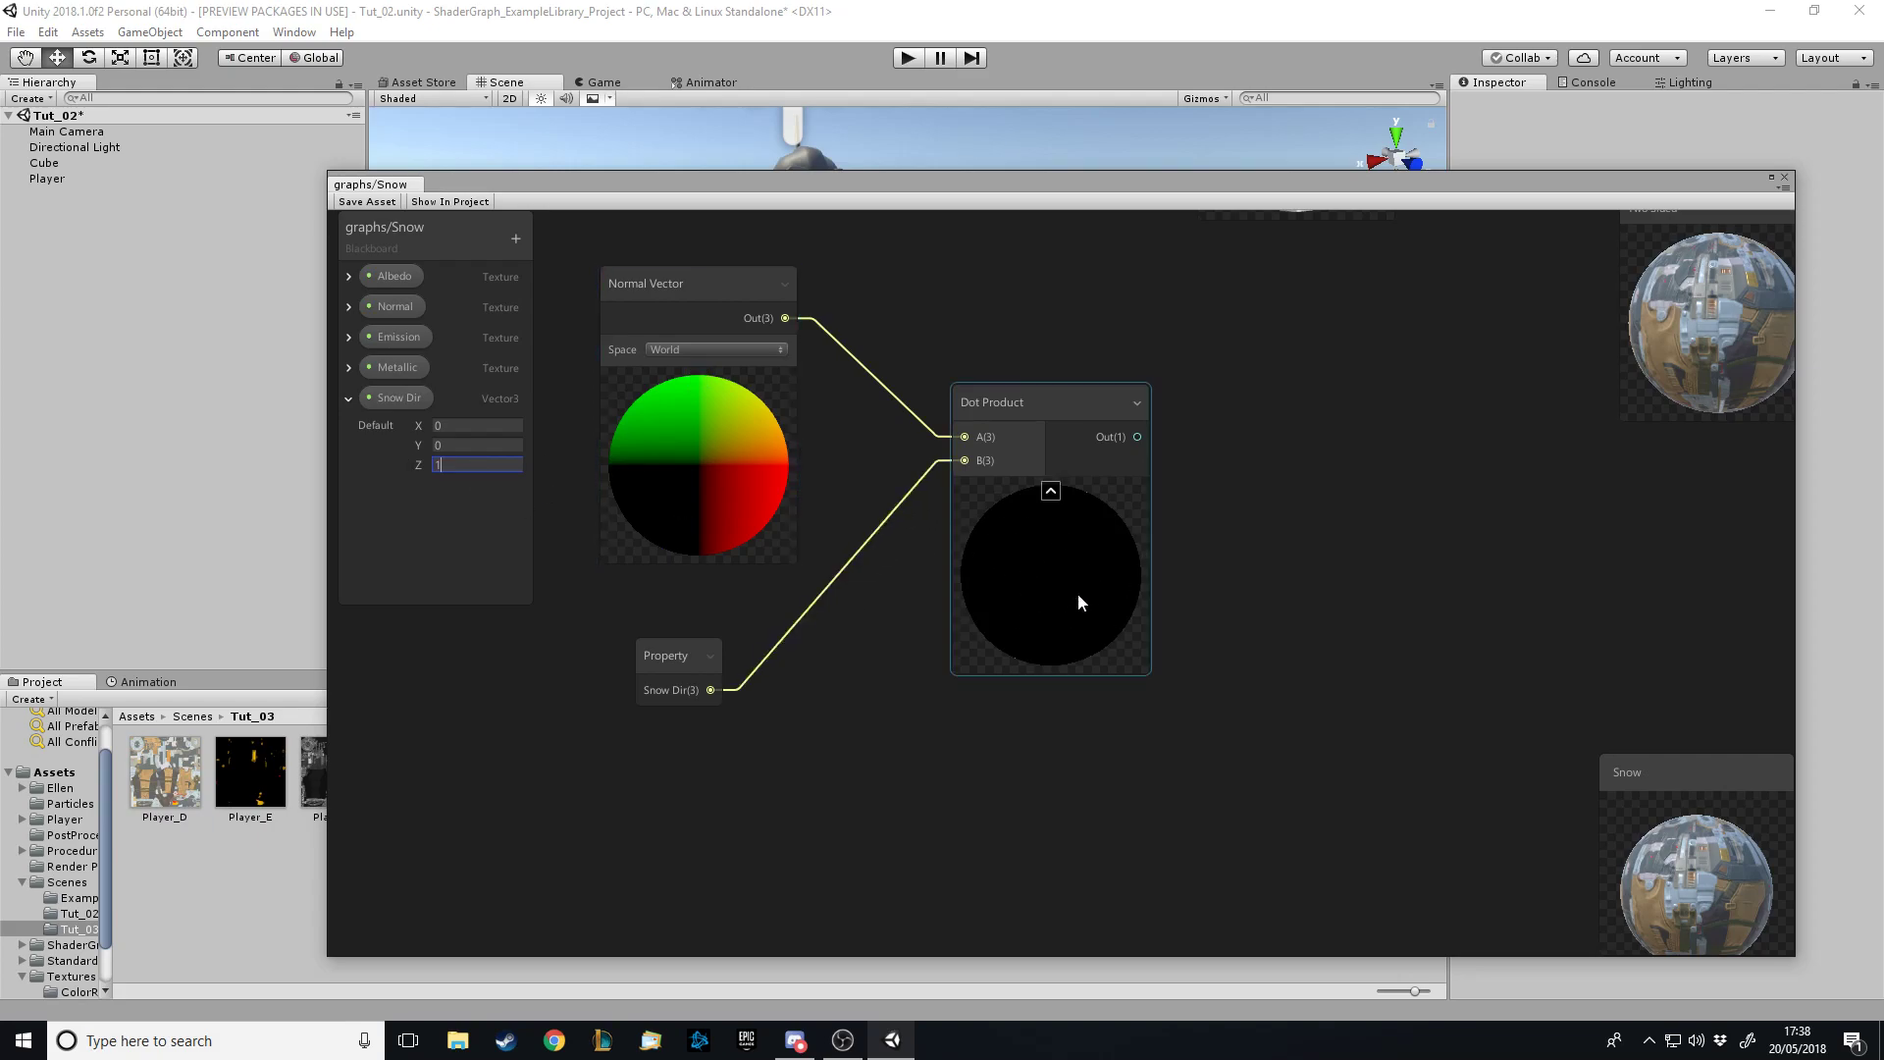
drag(1659, 782, 1664, 896)
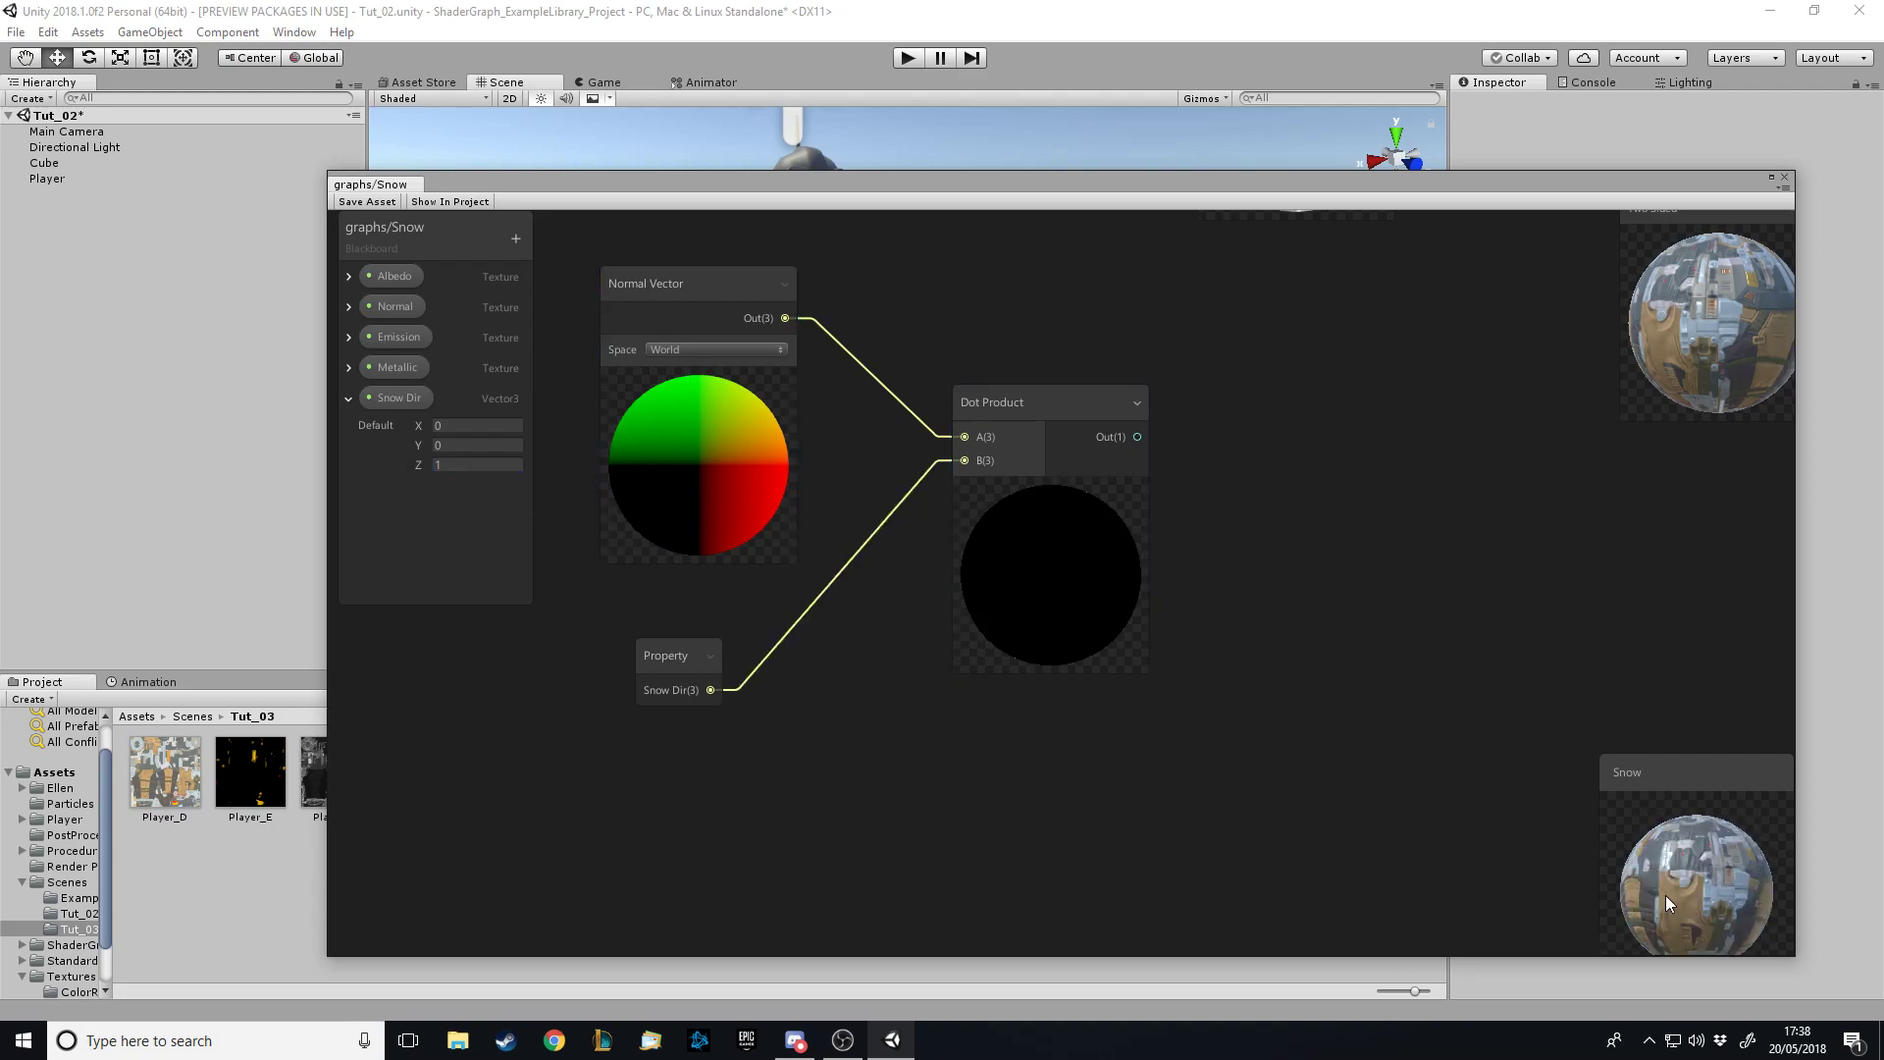
click(485, 466)
text(0)
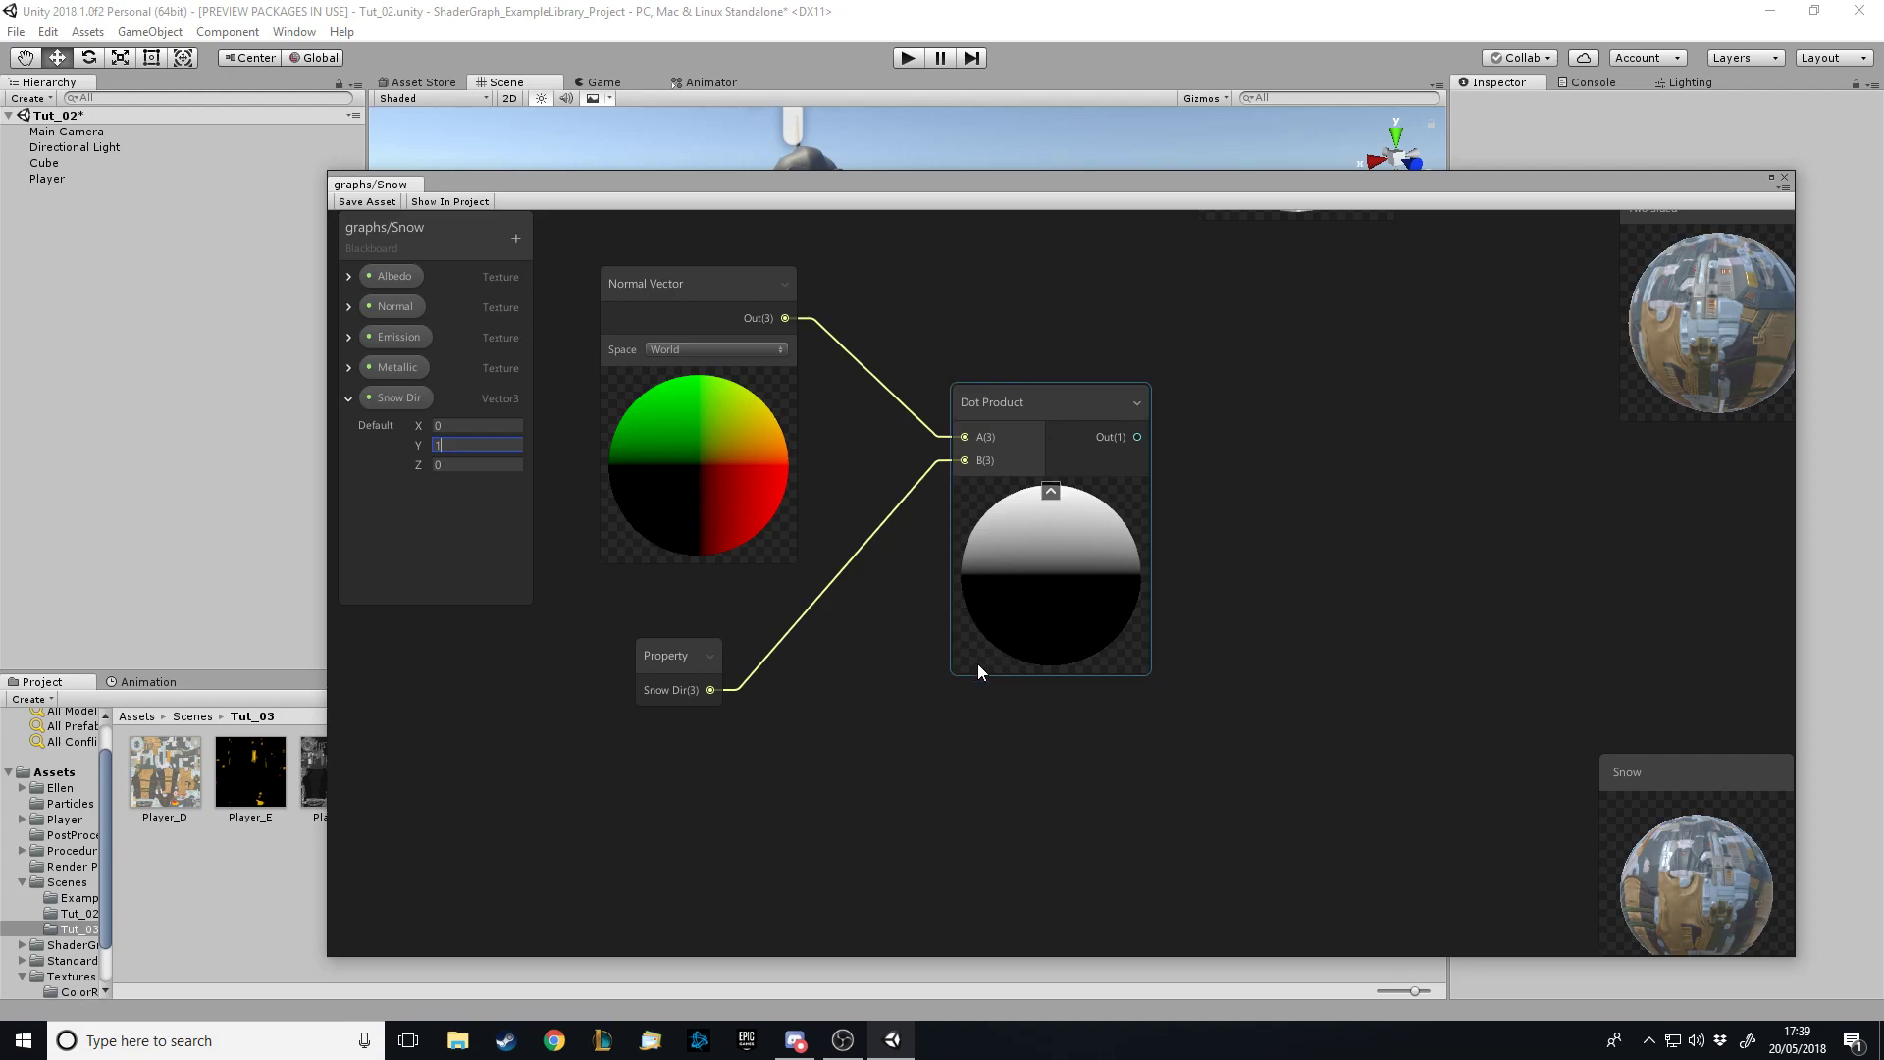
Arrange the Normal Vector and Dot Product nodes neatly side by side
scroll(978, 663, down, 2)
drag(945, 499, 874, 571)
click(720, 409)
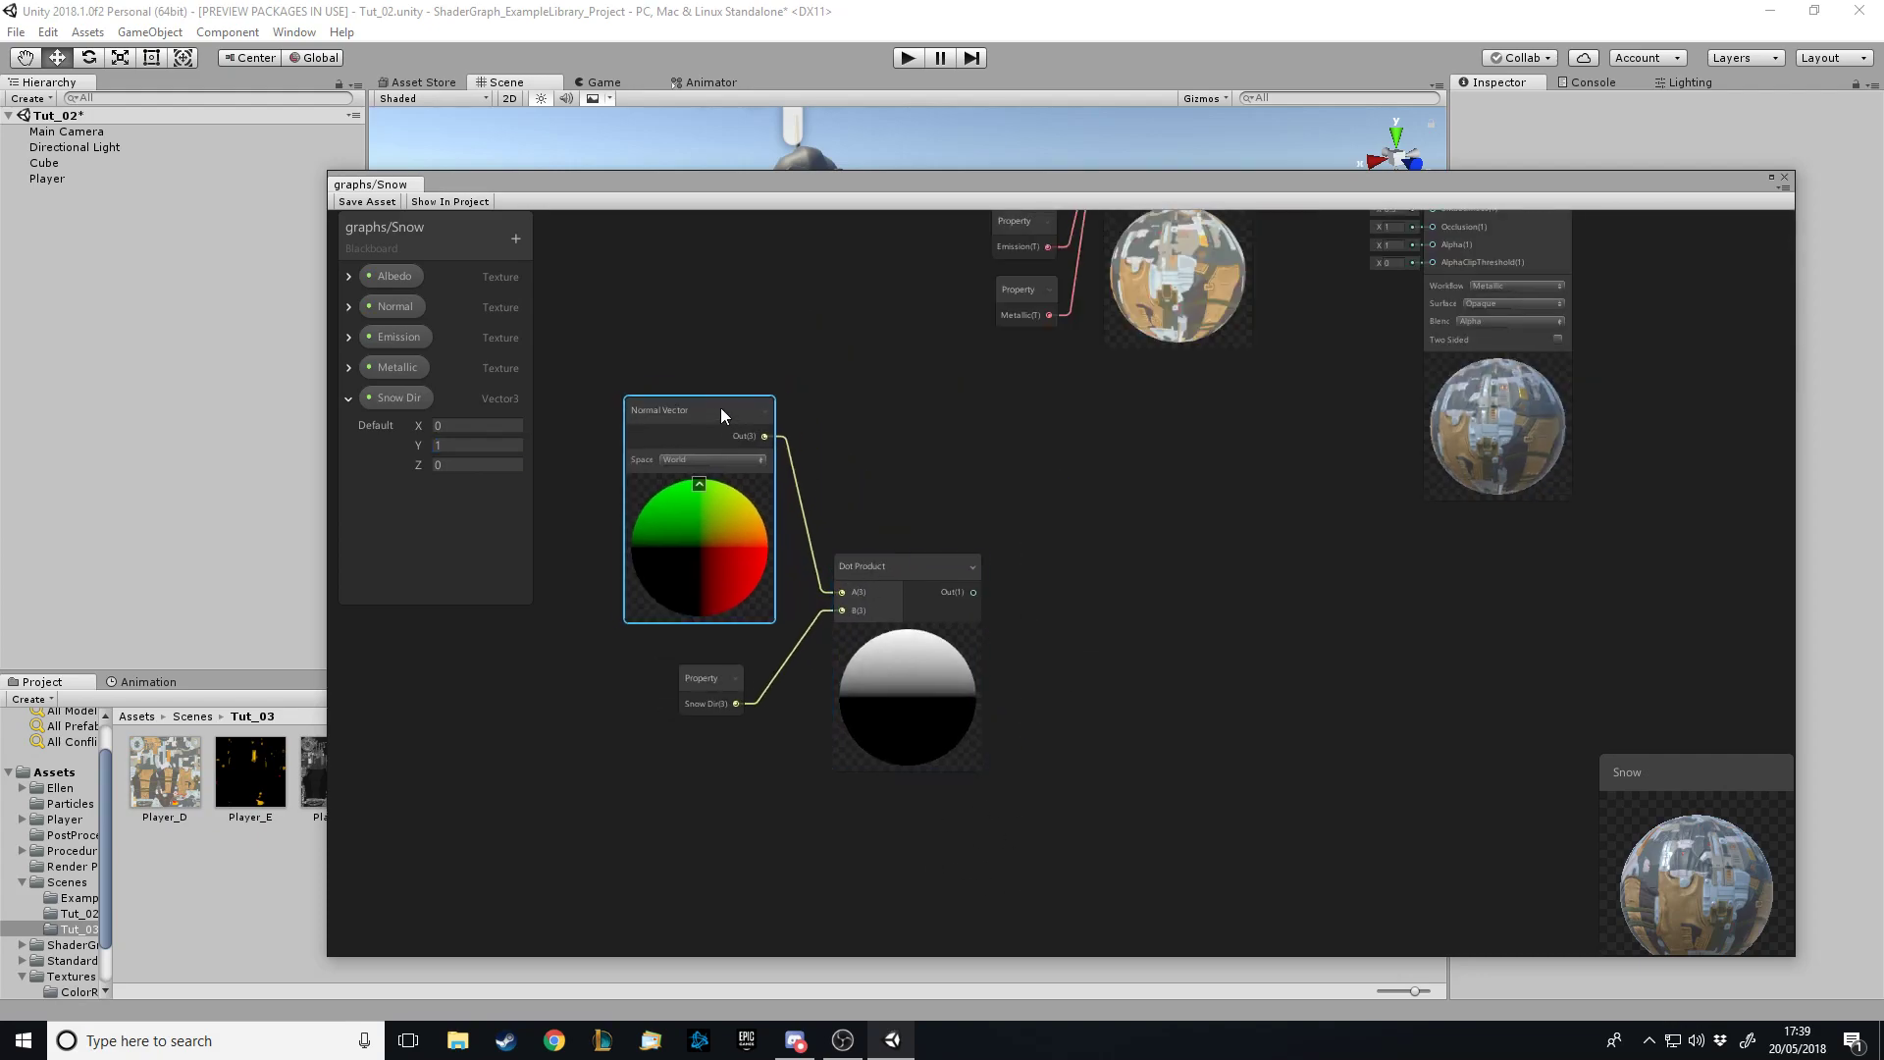
drag(720, 408, 706, 420)
drag(899, 593, 865, 586)
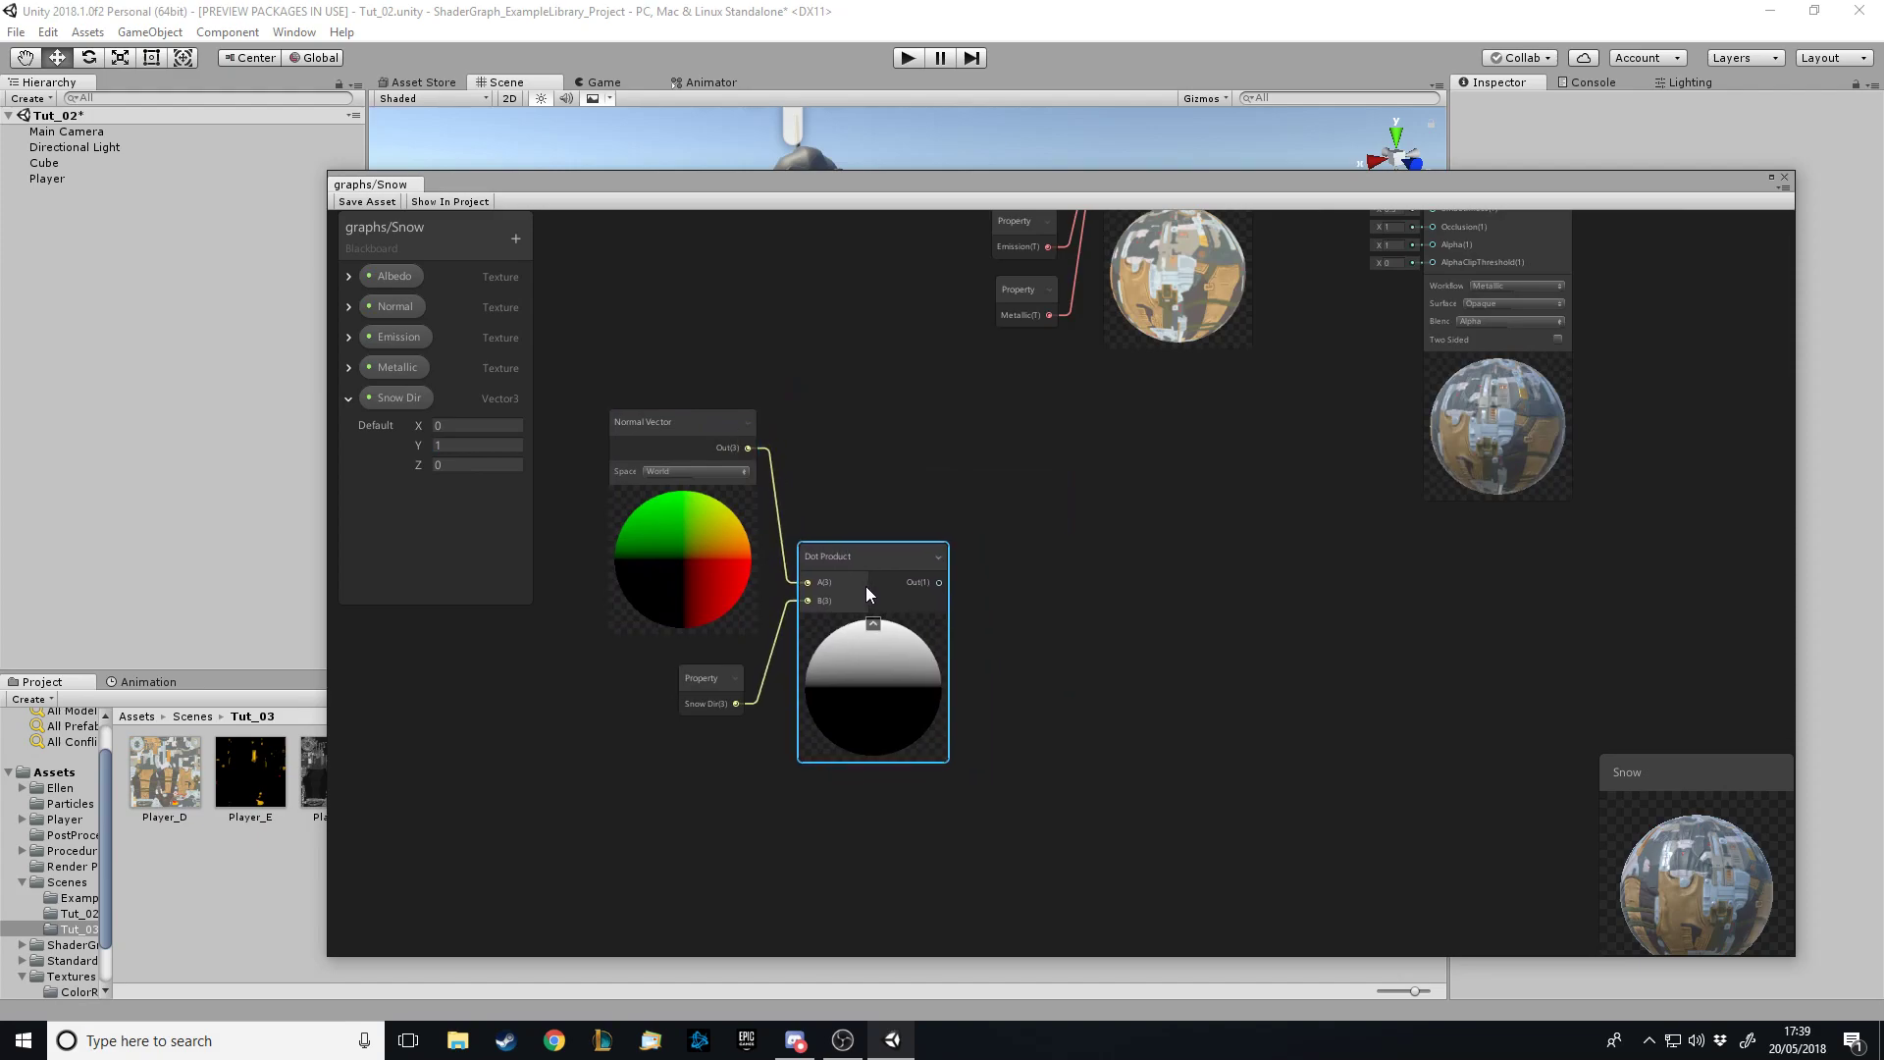
click(1119, 568)
scroll(1105, 658, up, 2)
scroll(1115, 727, down, 2)
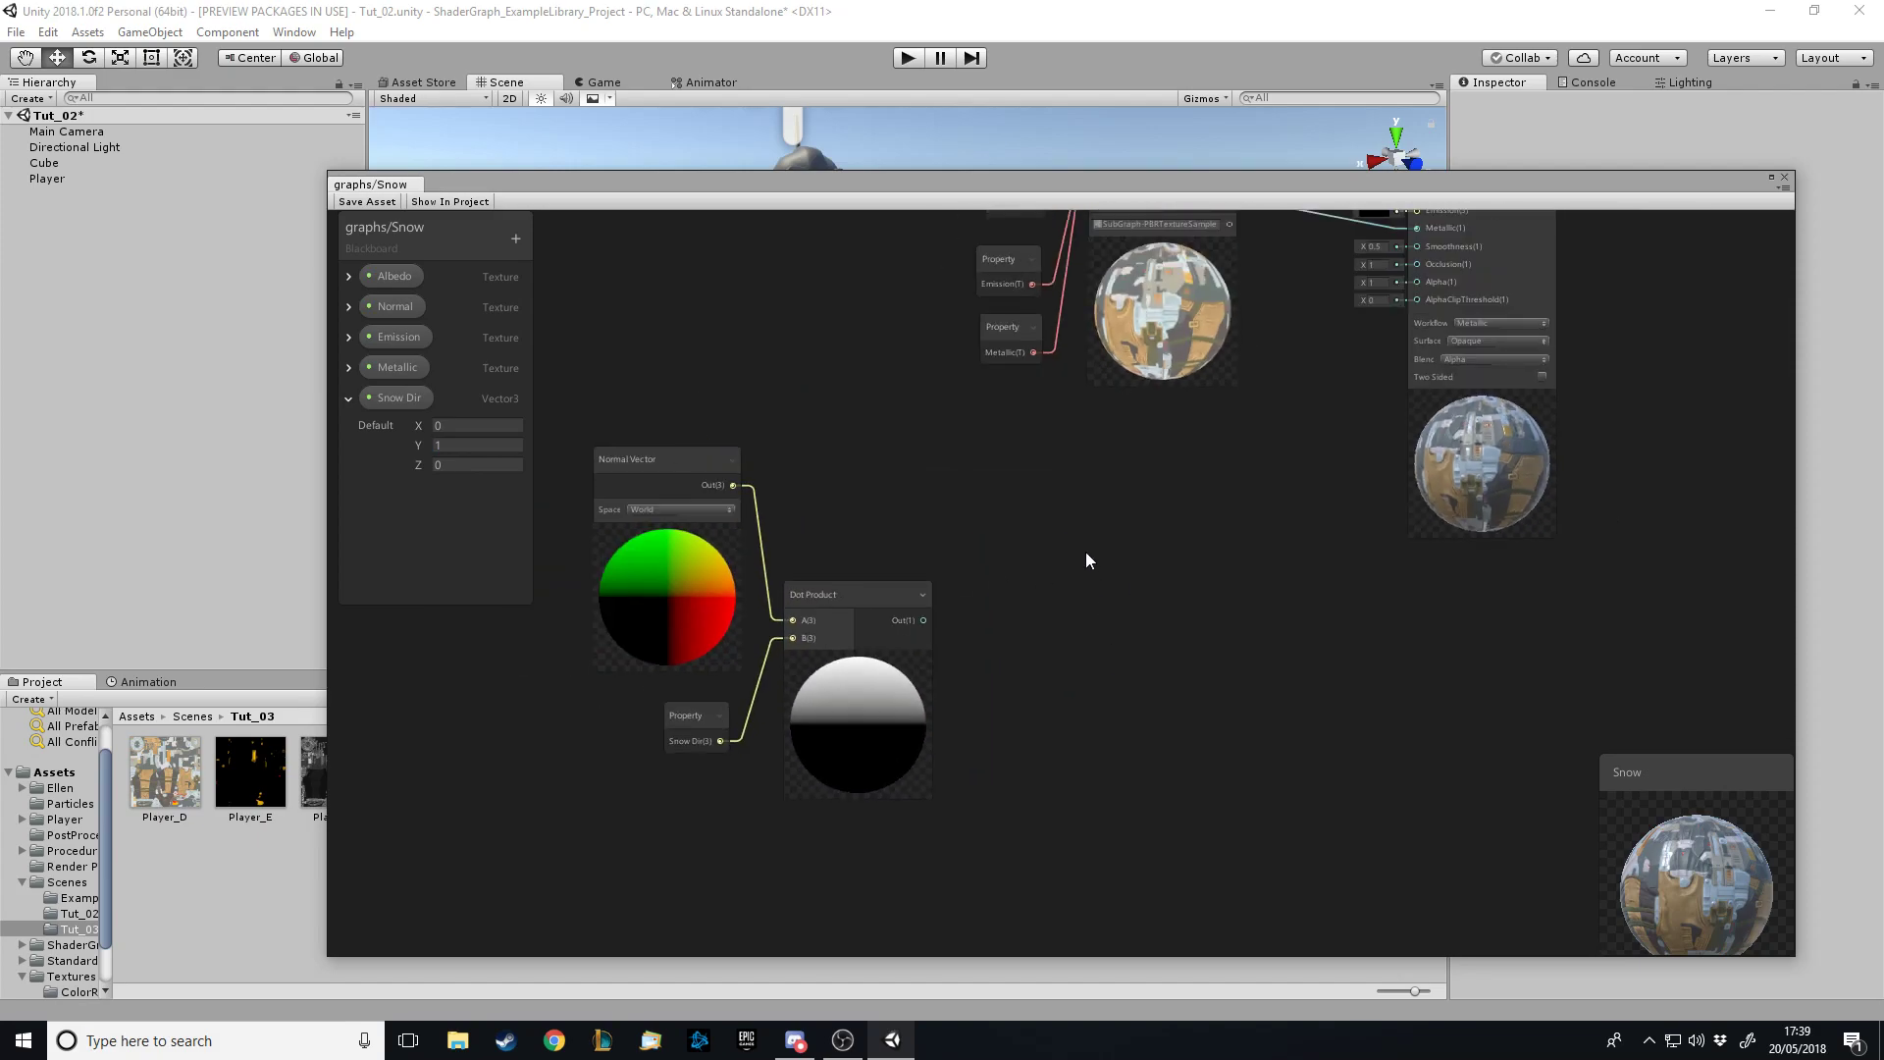
scroll(1087, 561, up, 1)
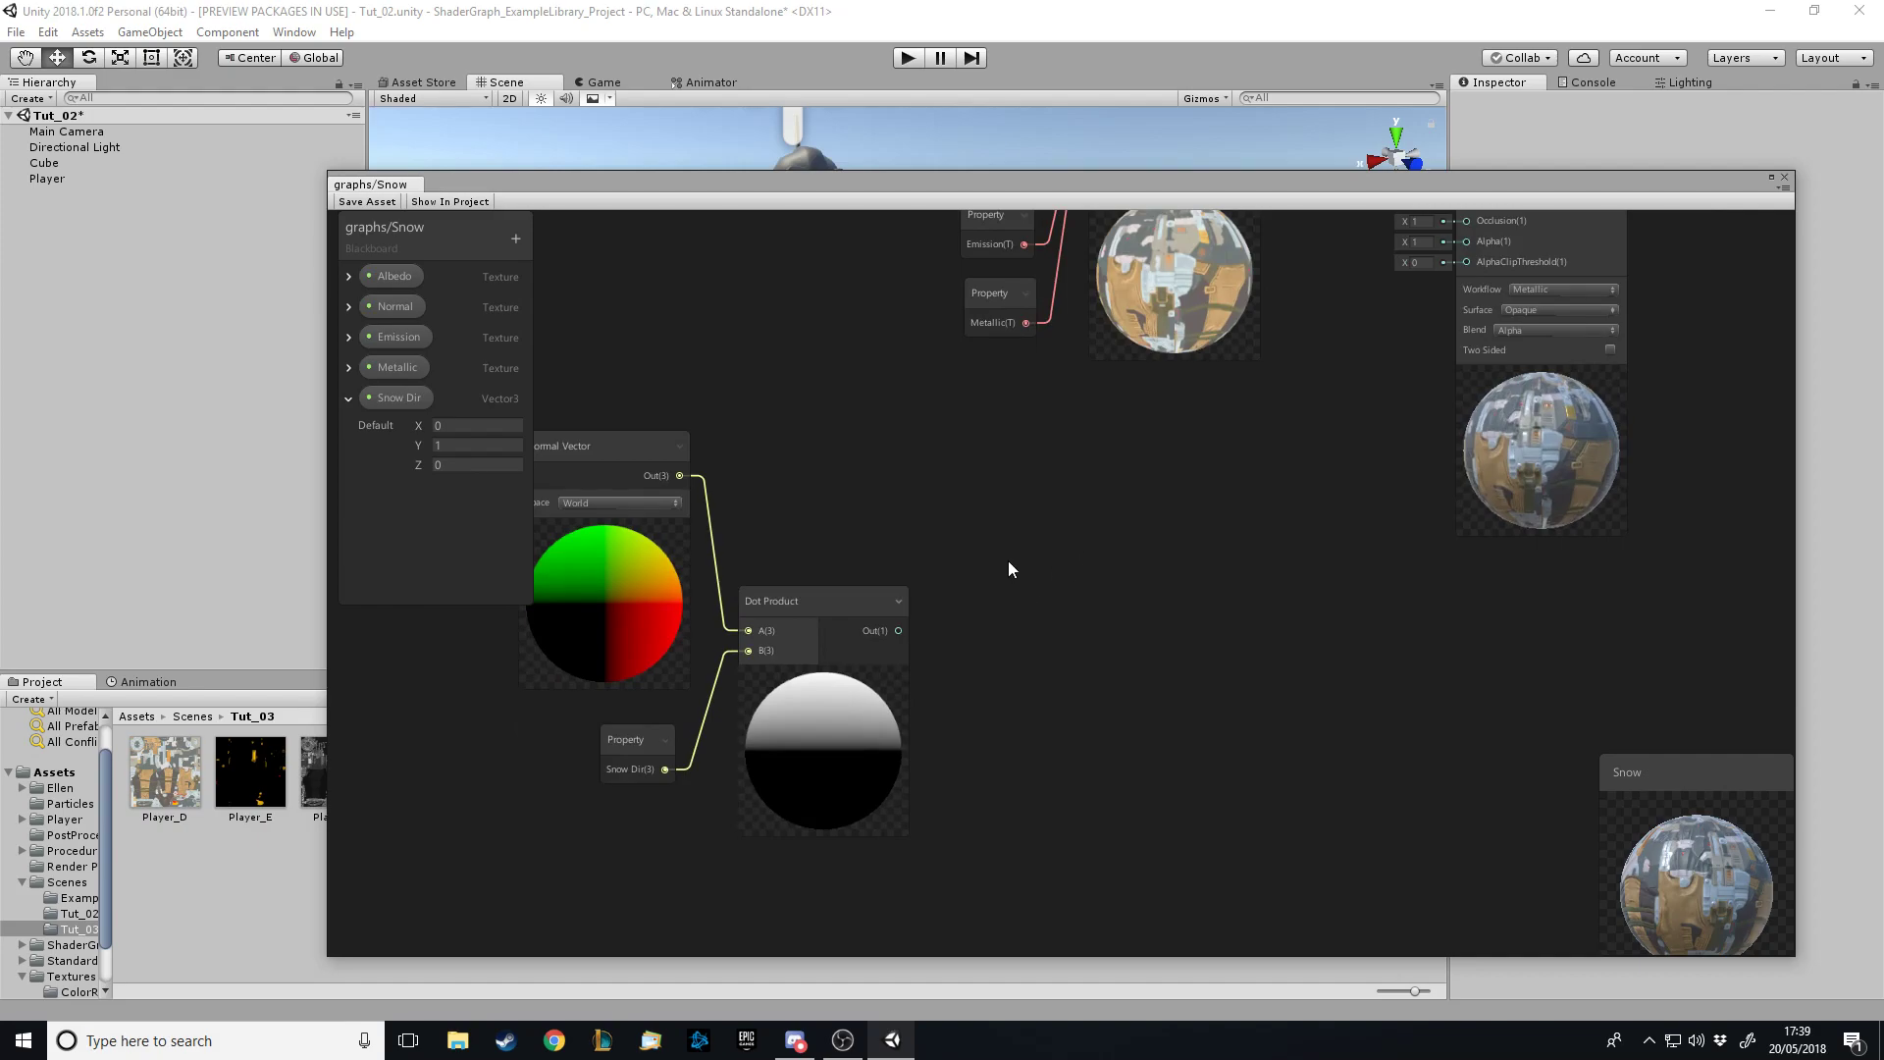
click(886, 771)
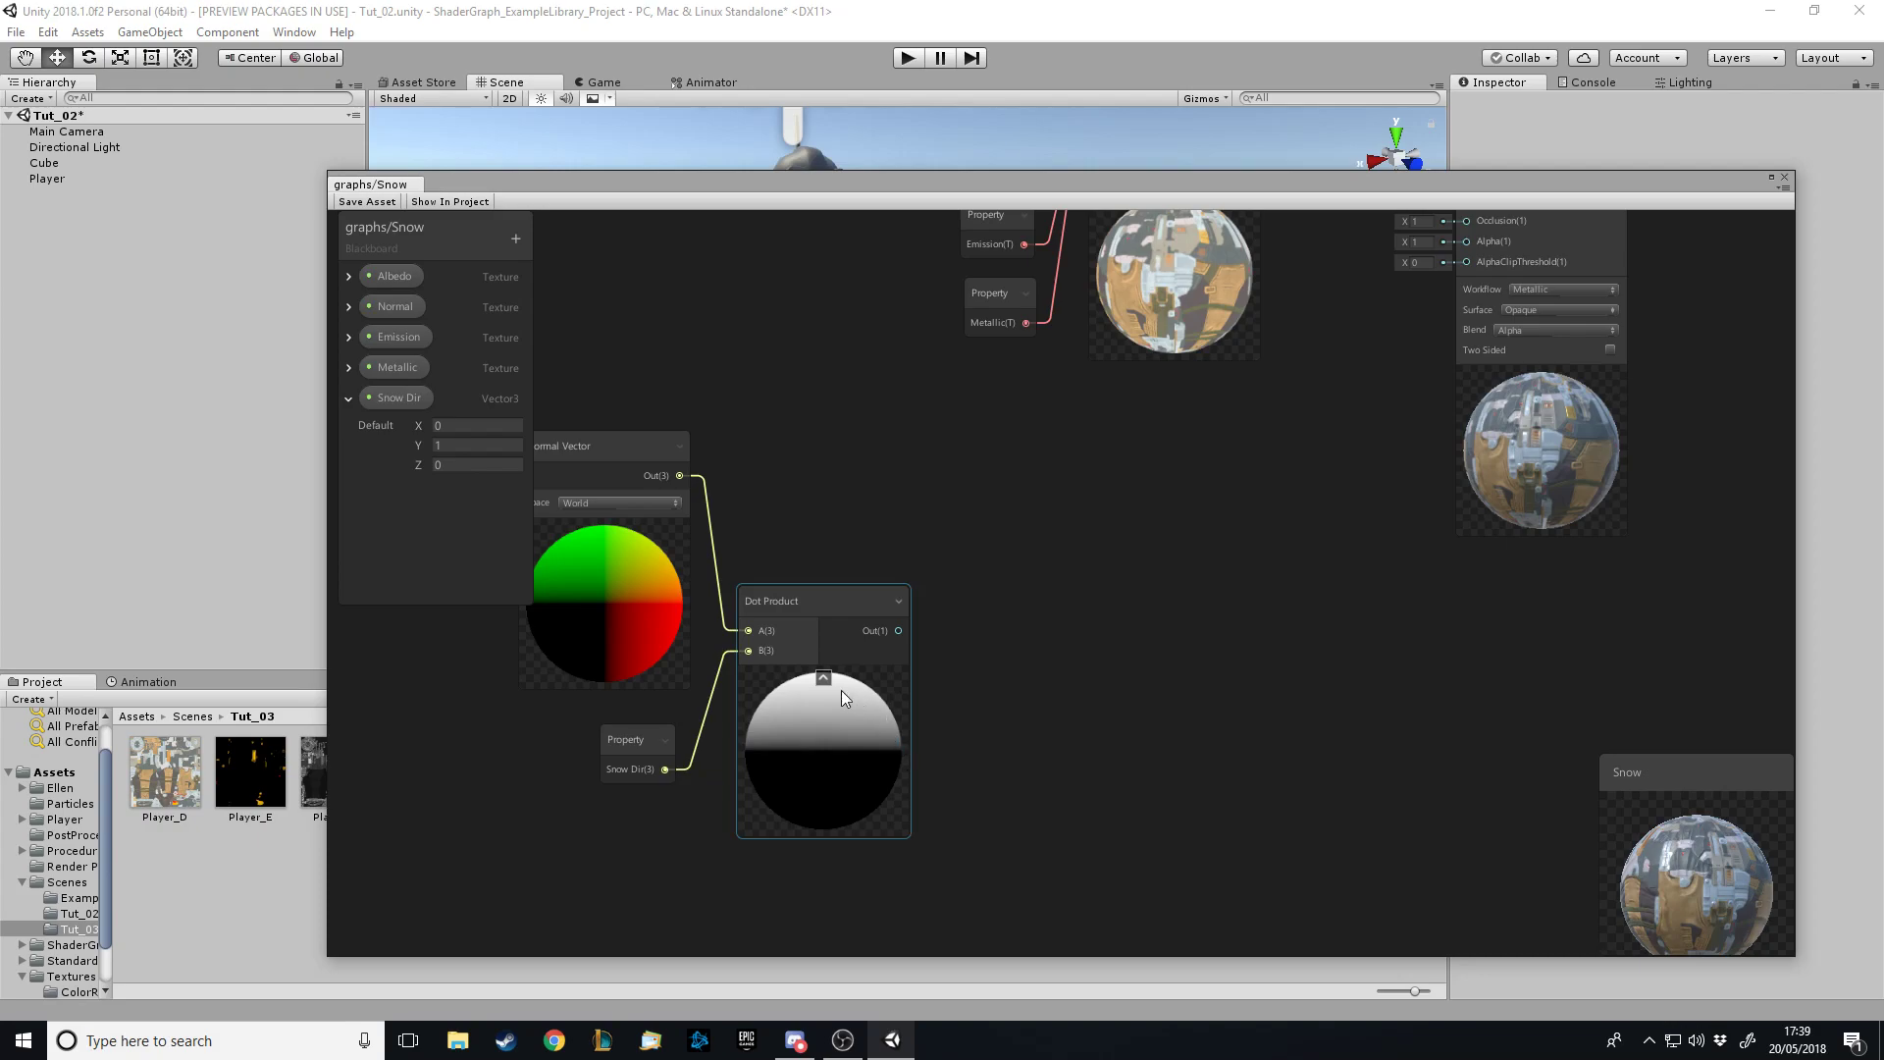
click(1058, 630)
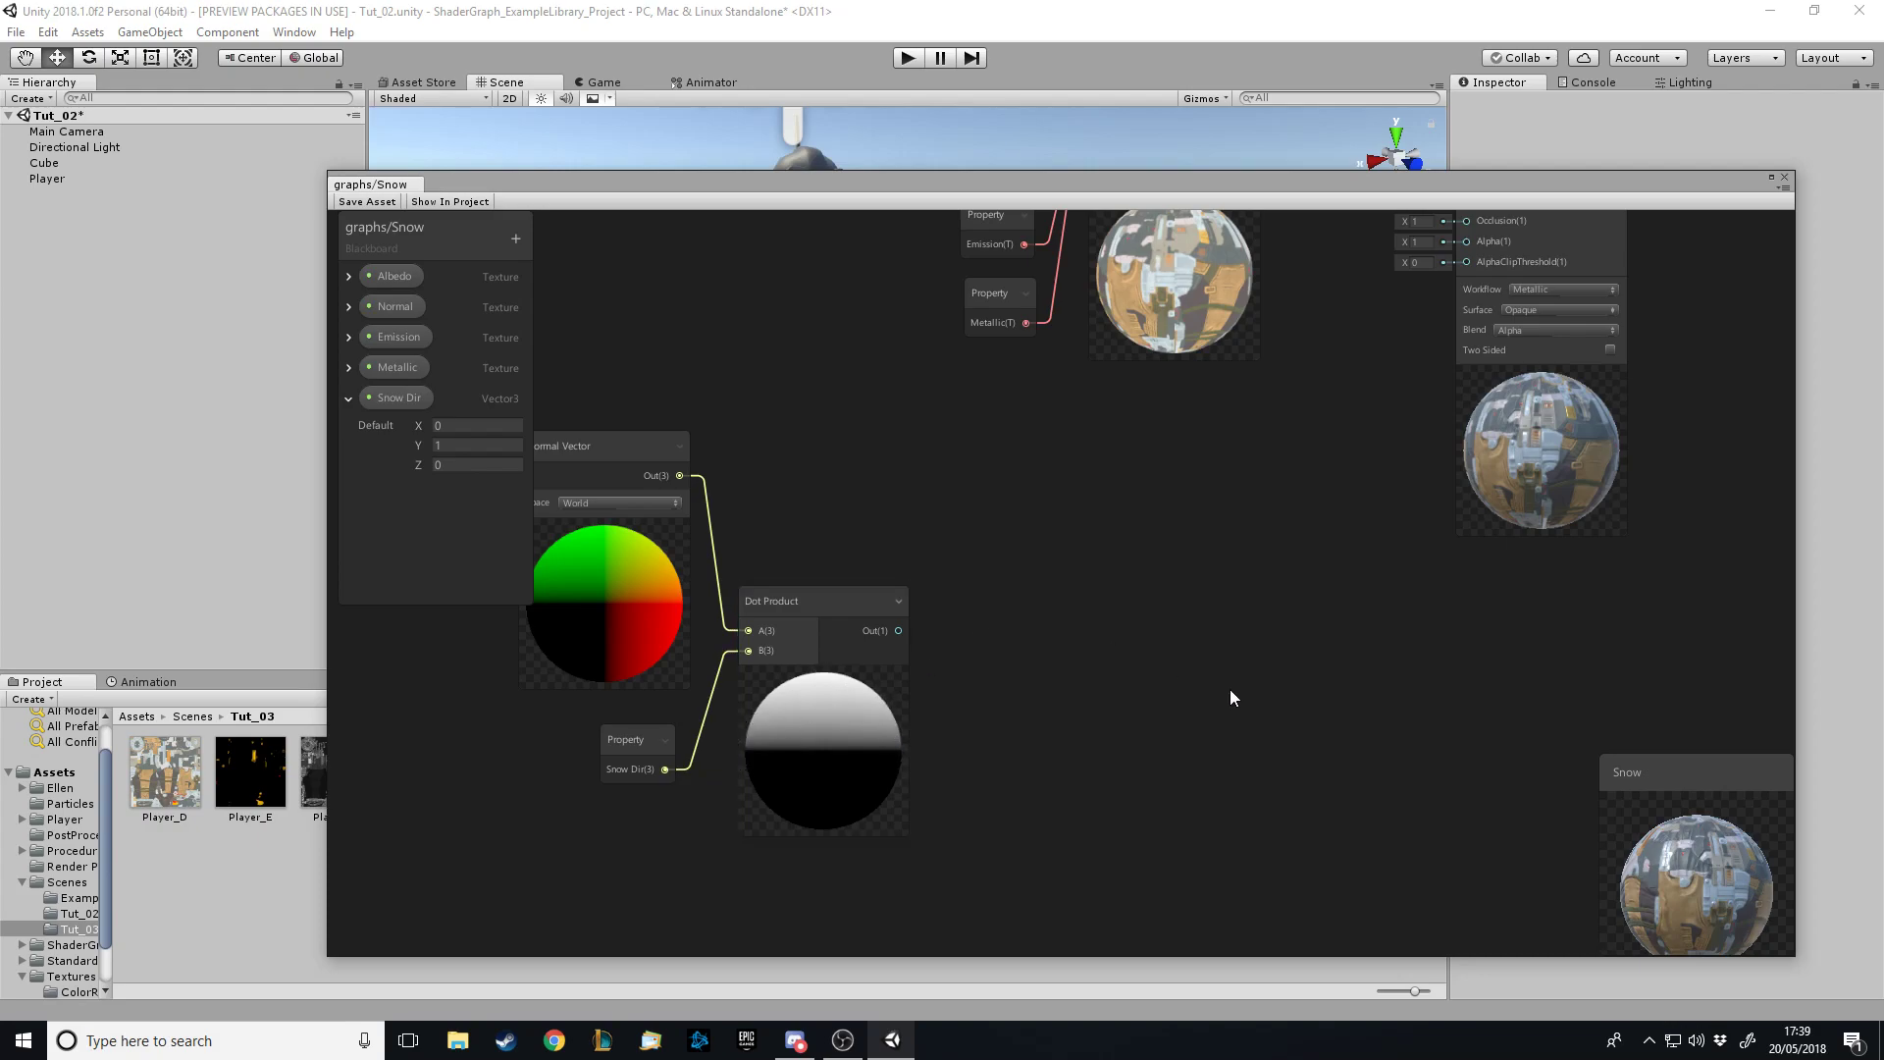
Add a Step node beside the Dot Product node
key(space)
text(step)
key(Return)
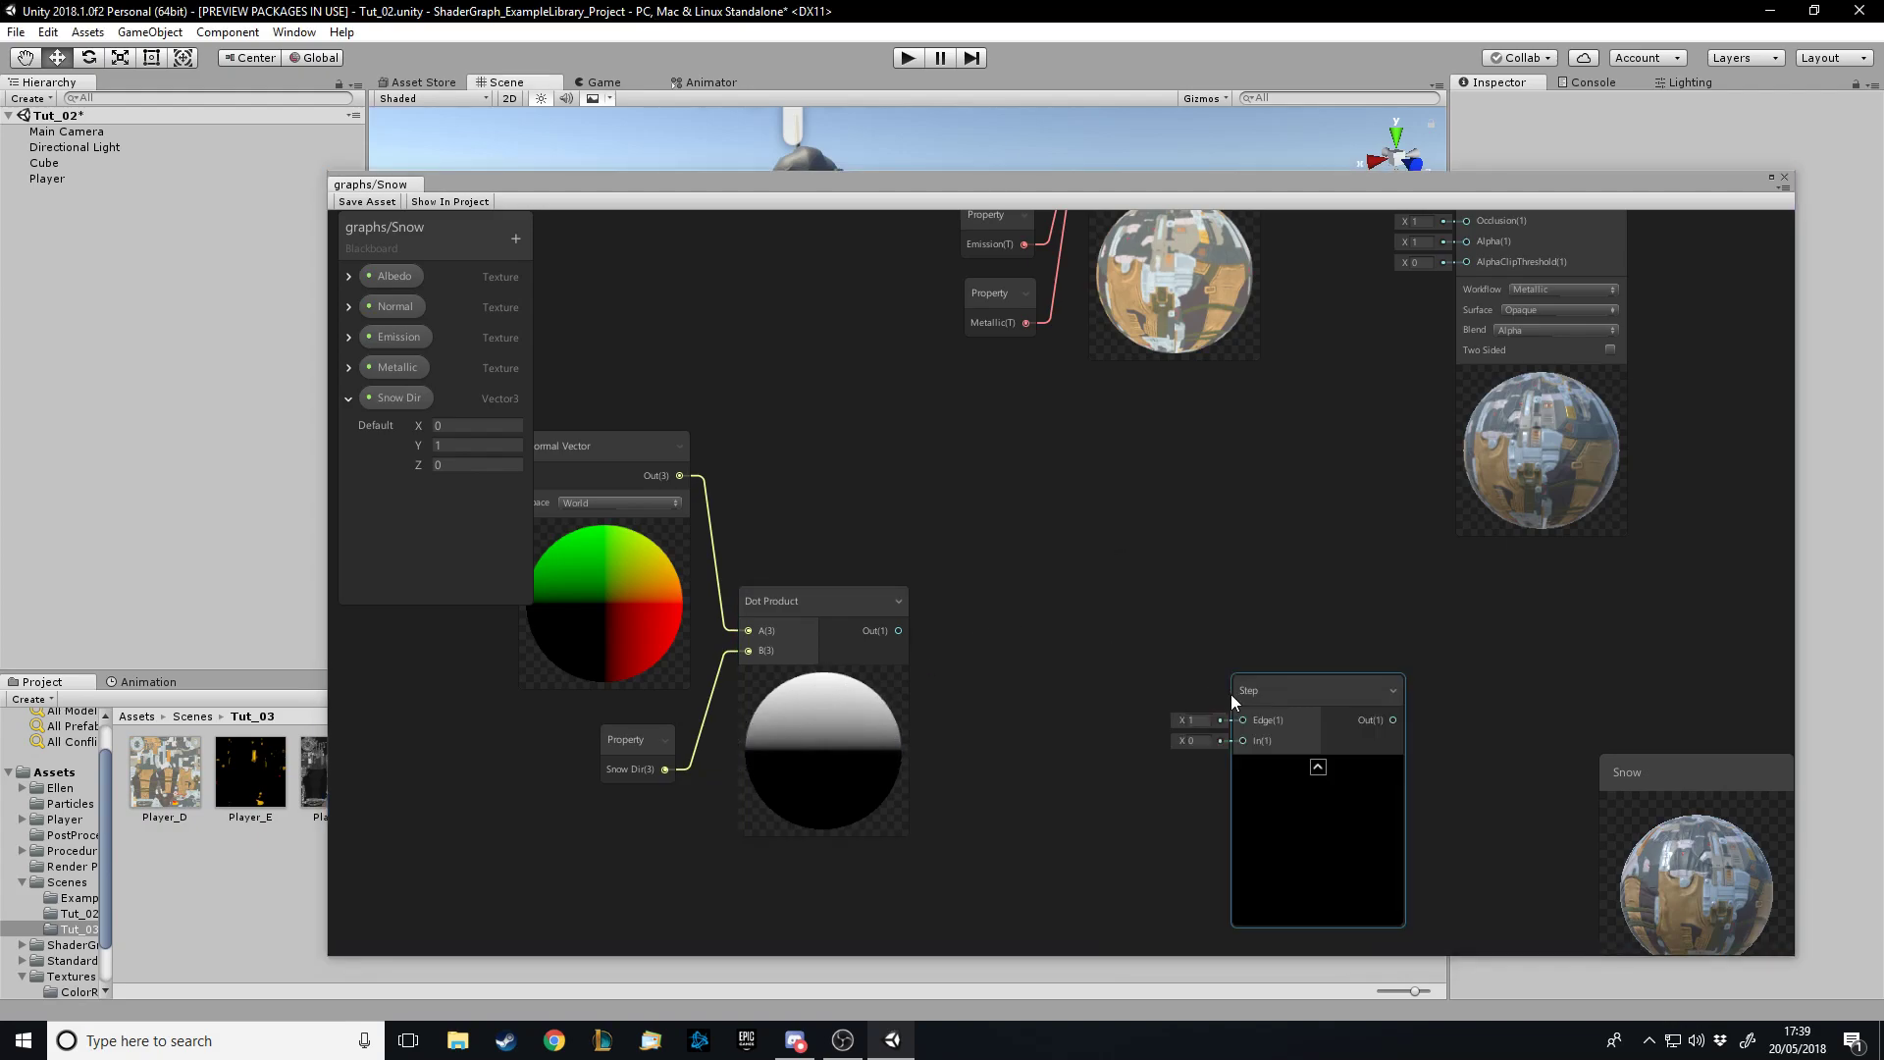
drag(1230, 693, 1005, 552)
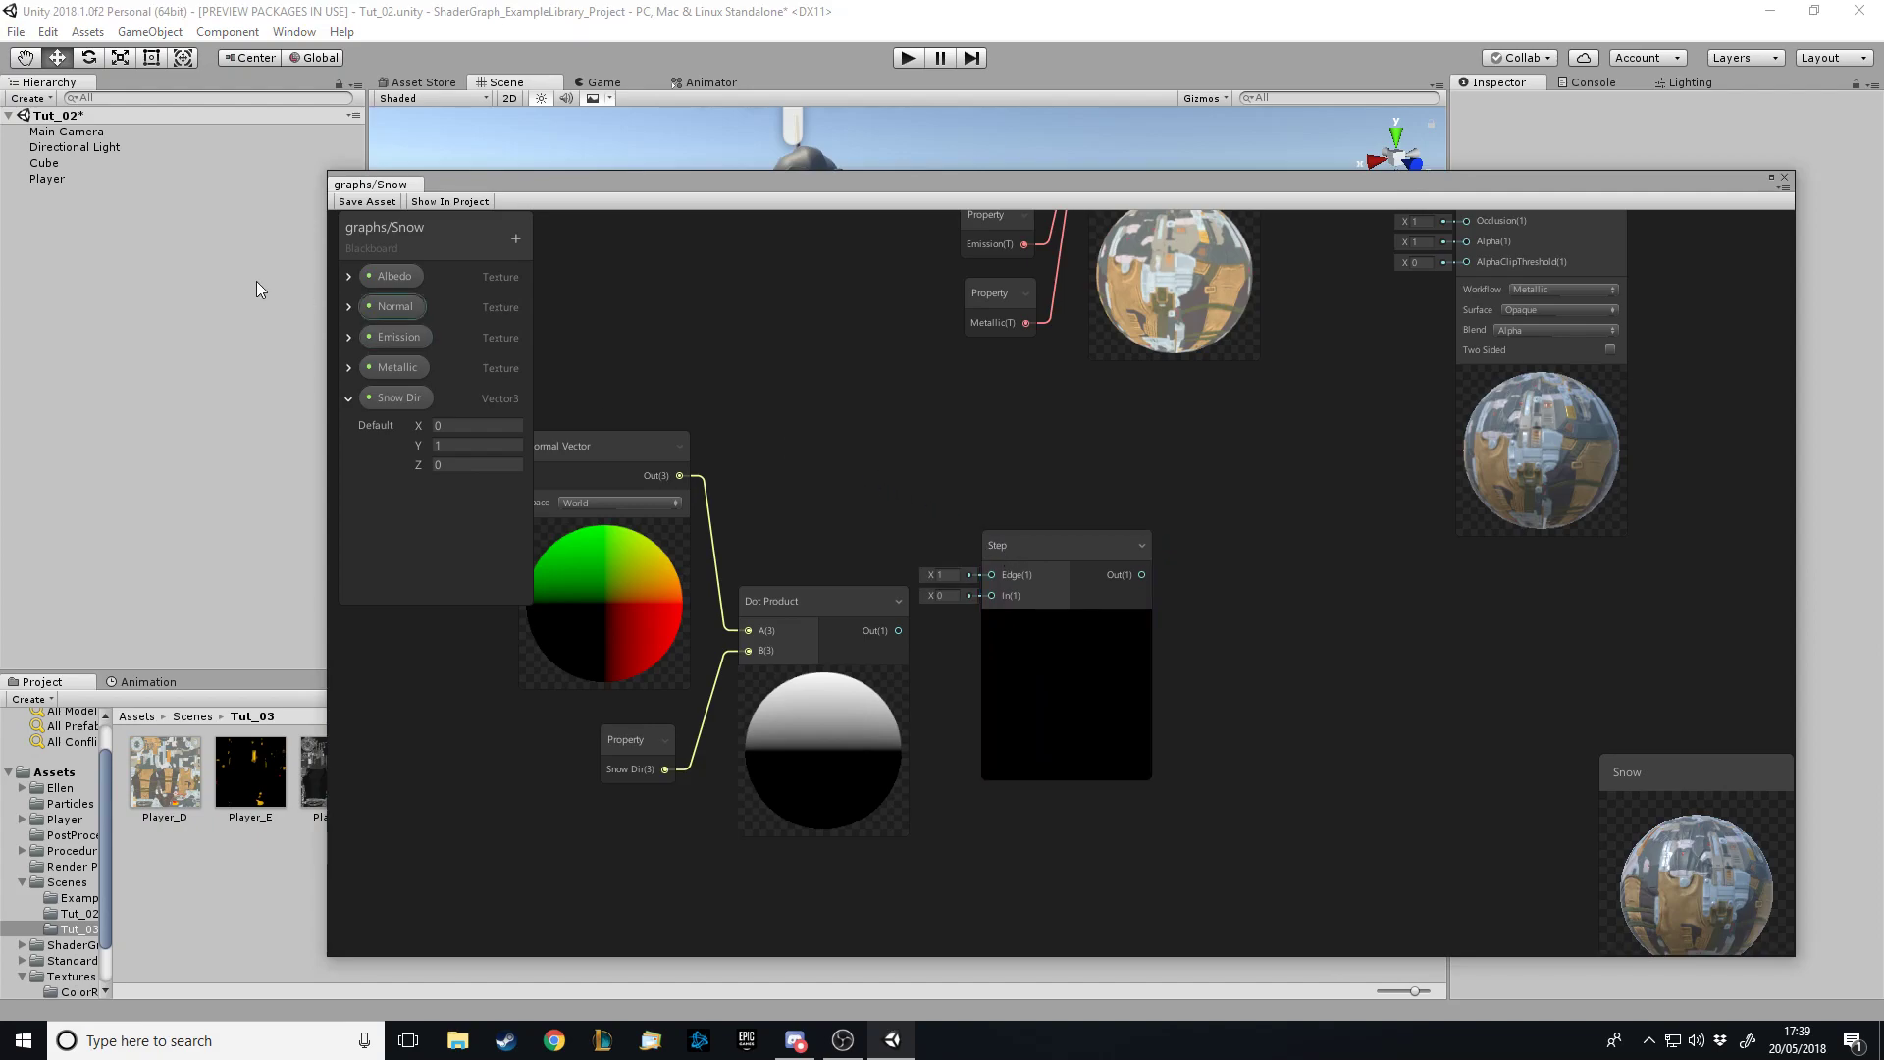
Create a Vector1 'Snow Depth' property feeding Step's Edge, with Dot Product into In
click(349, 398)
click(516, 239)
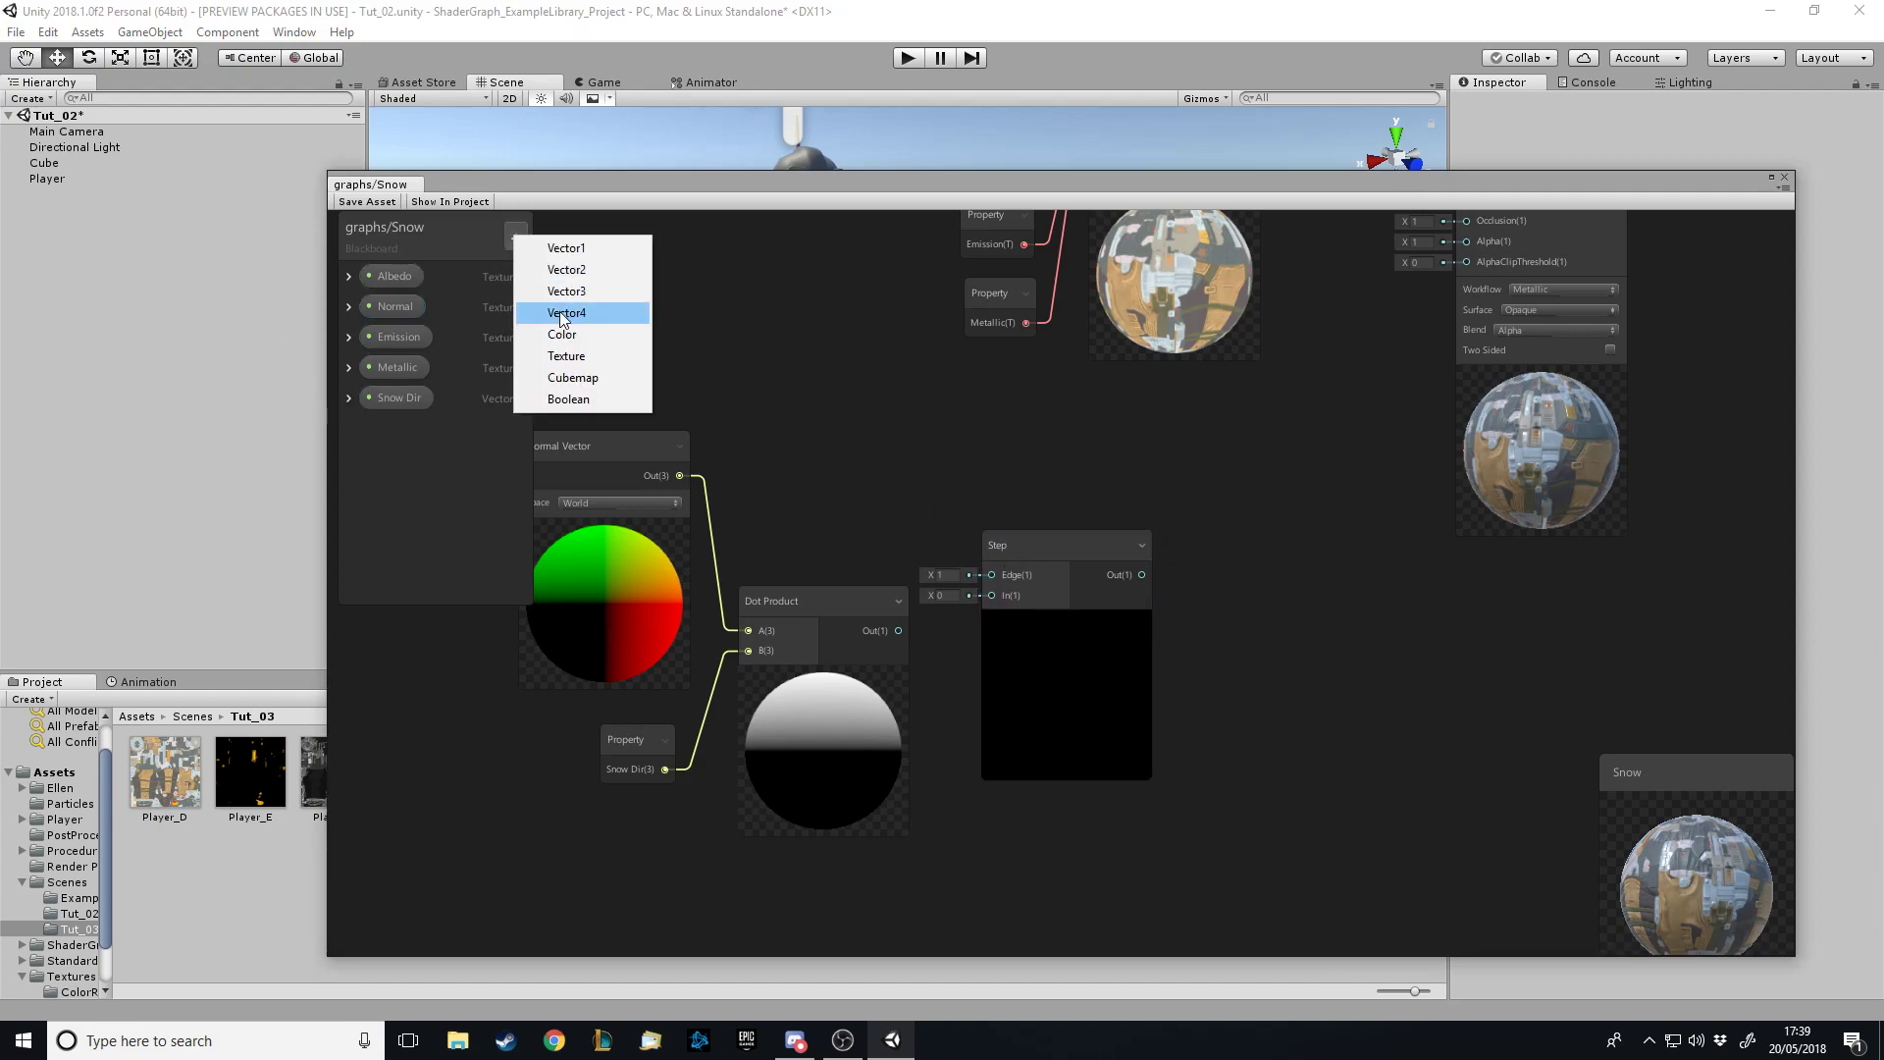
click(567, 247)
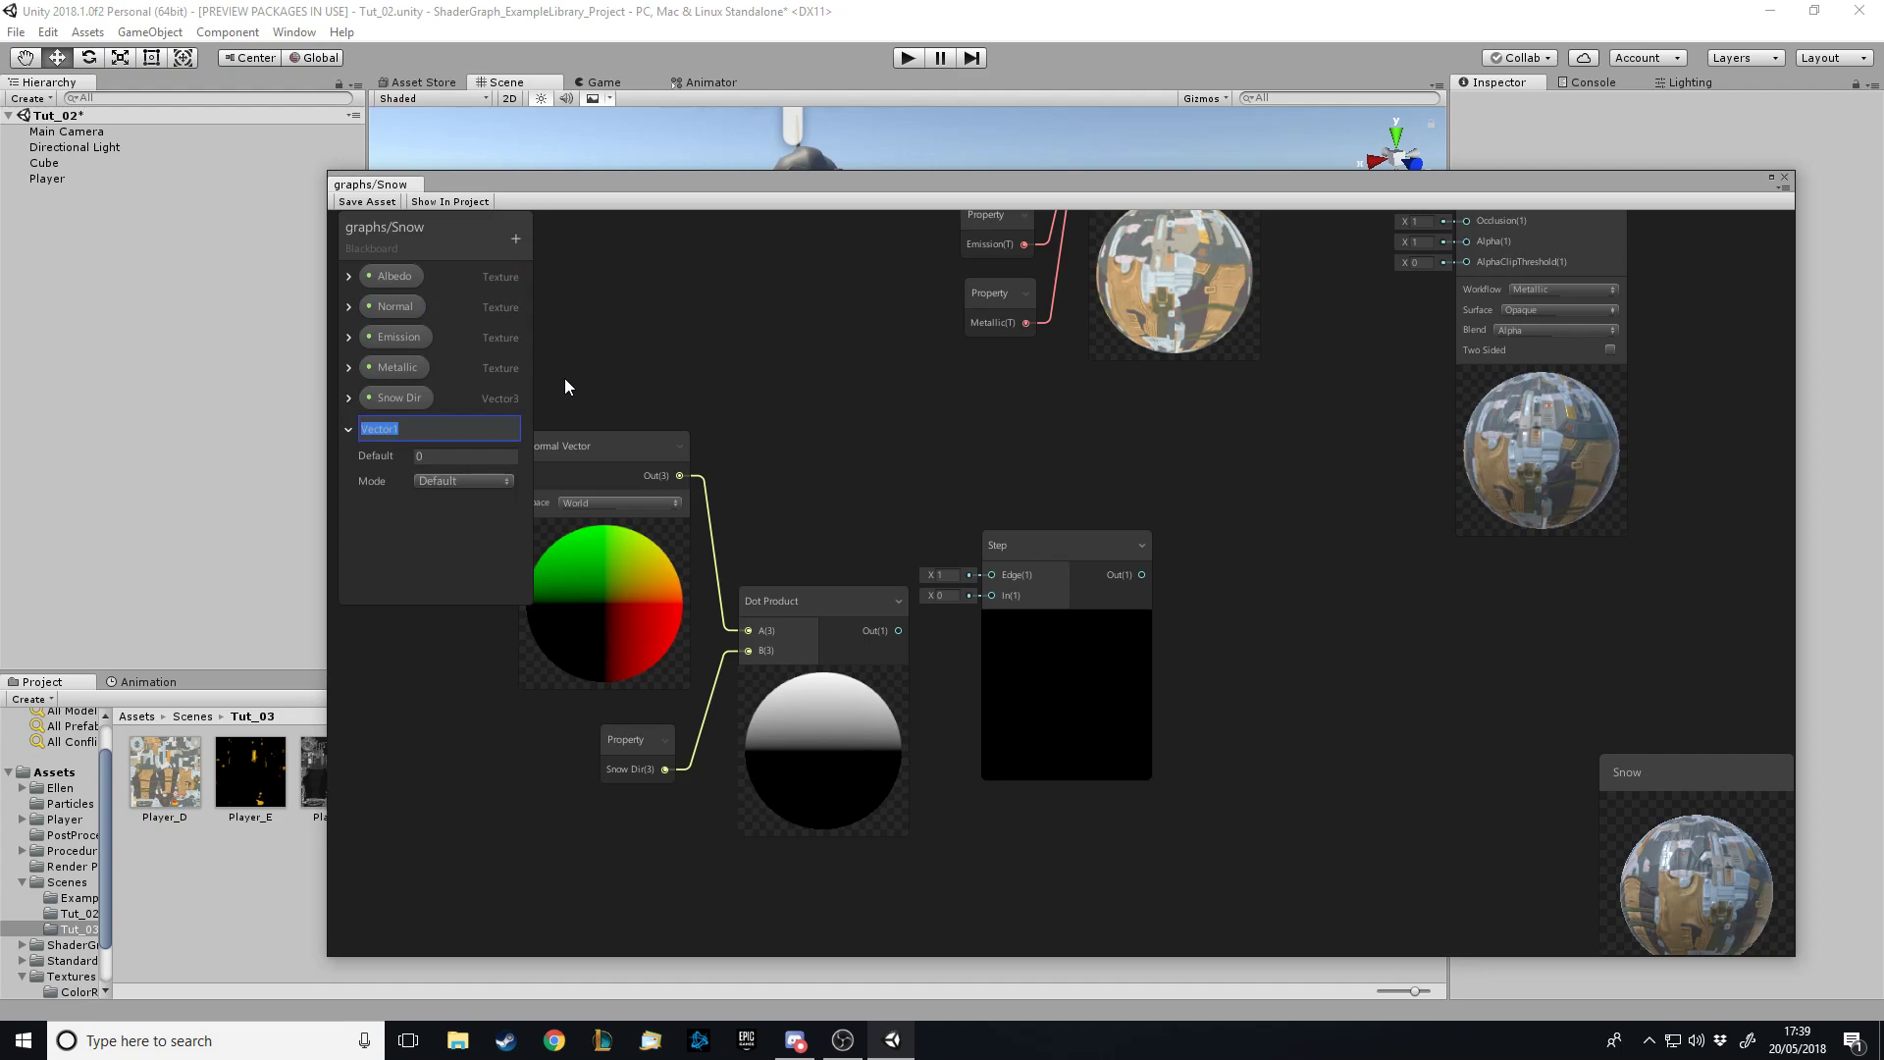
text(Snow Depth)
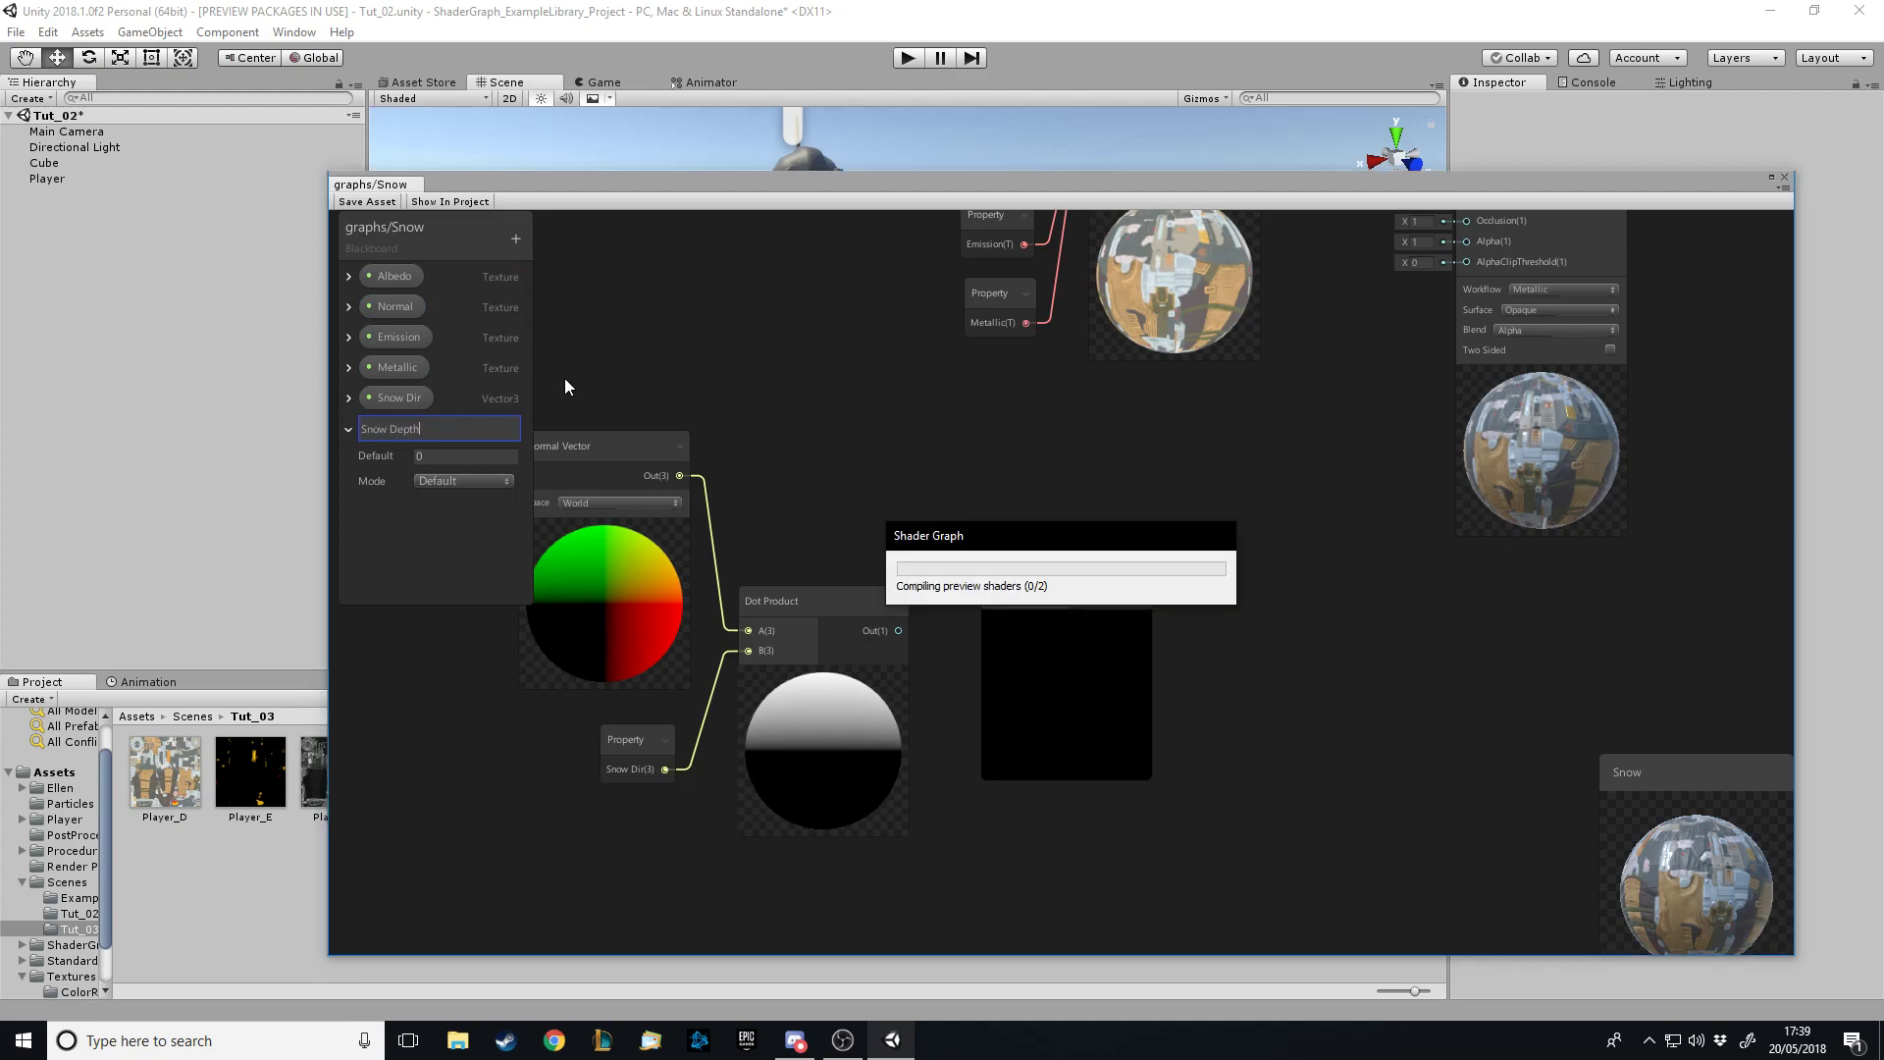
key(Return)
drag(414, 426, 994, 575)
drag(933, 453, 856, 456)
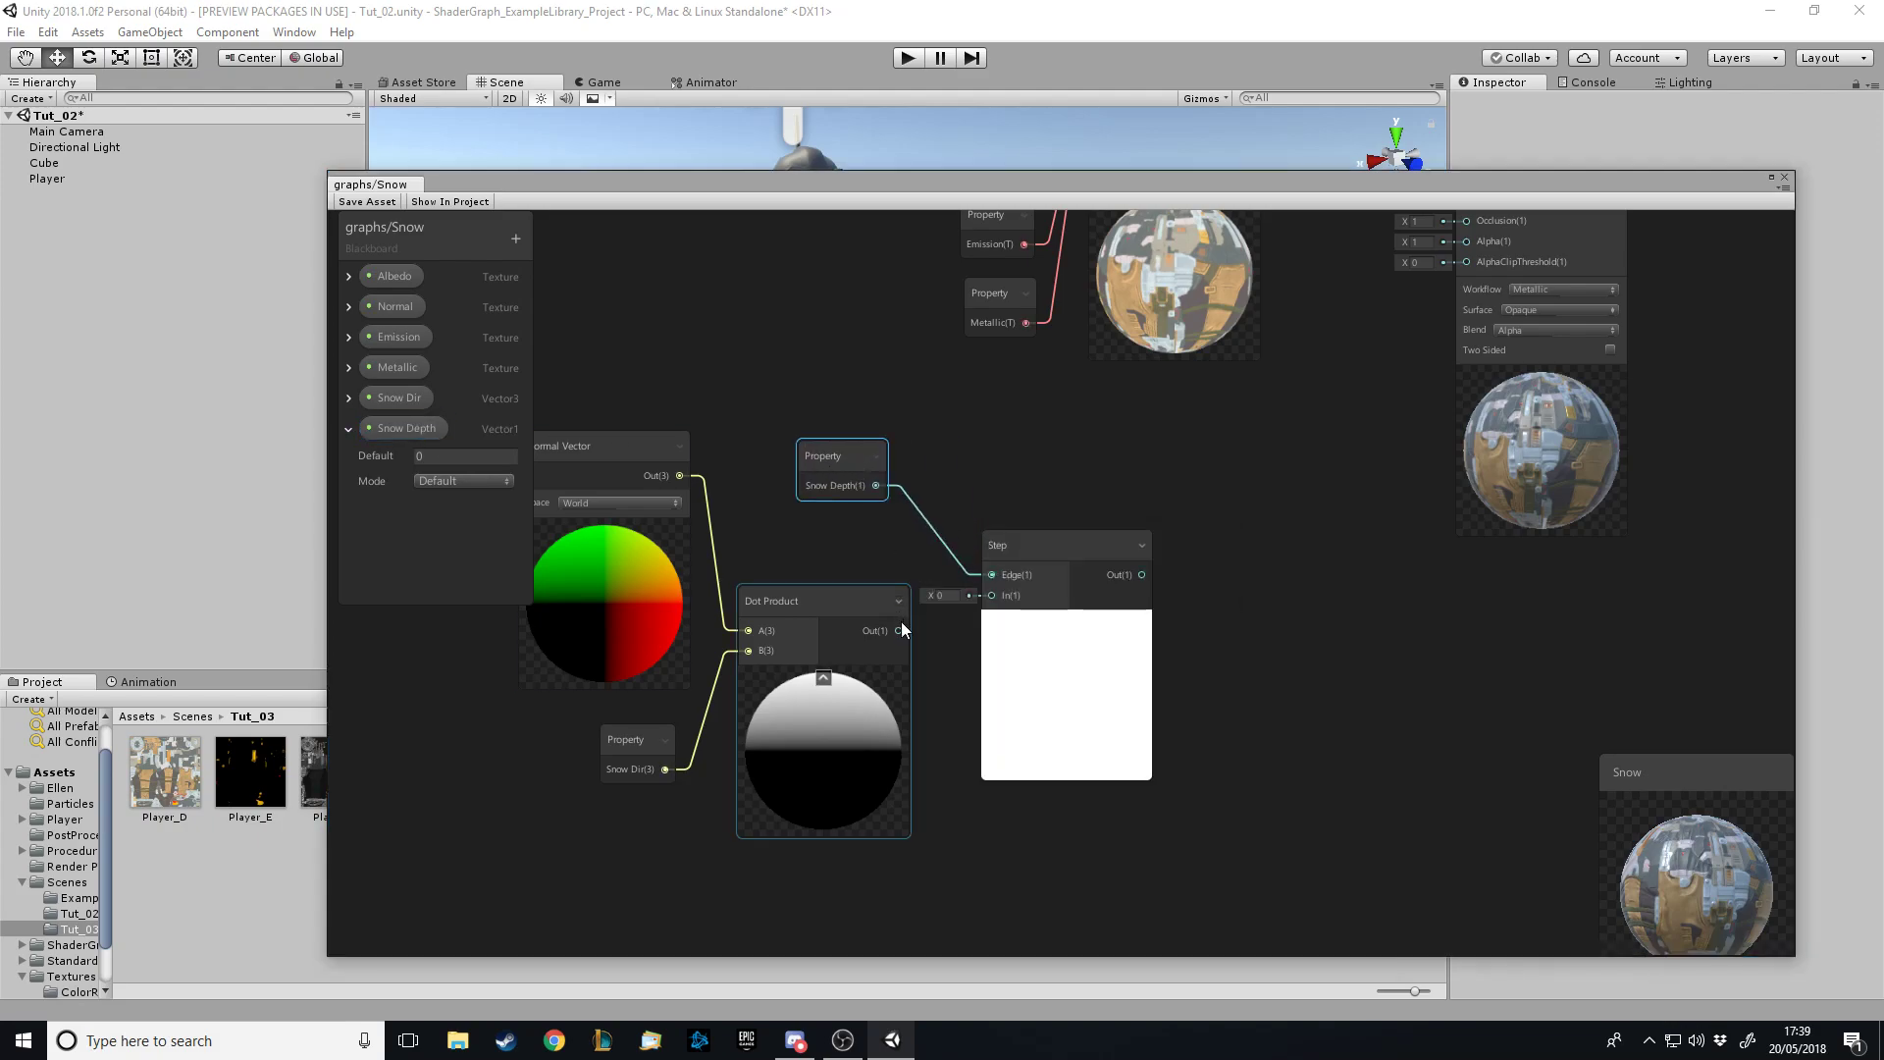
drag(899, 631, 992, 596)
drag(1080, 553, 1095, 545)
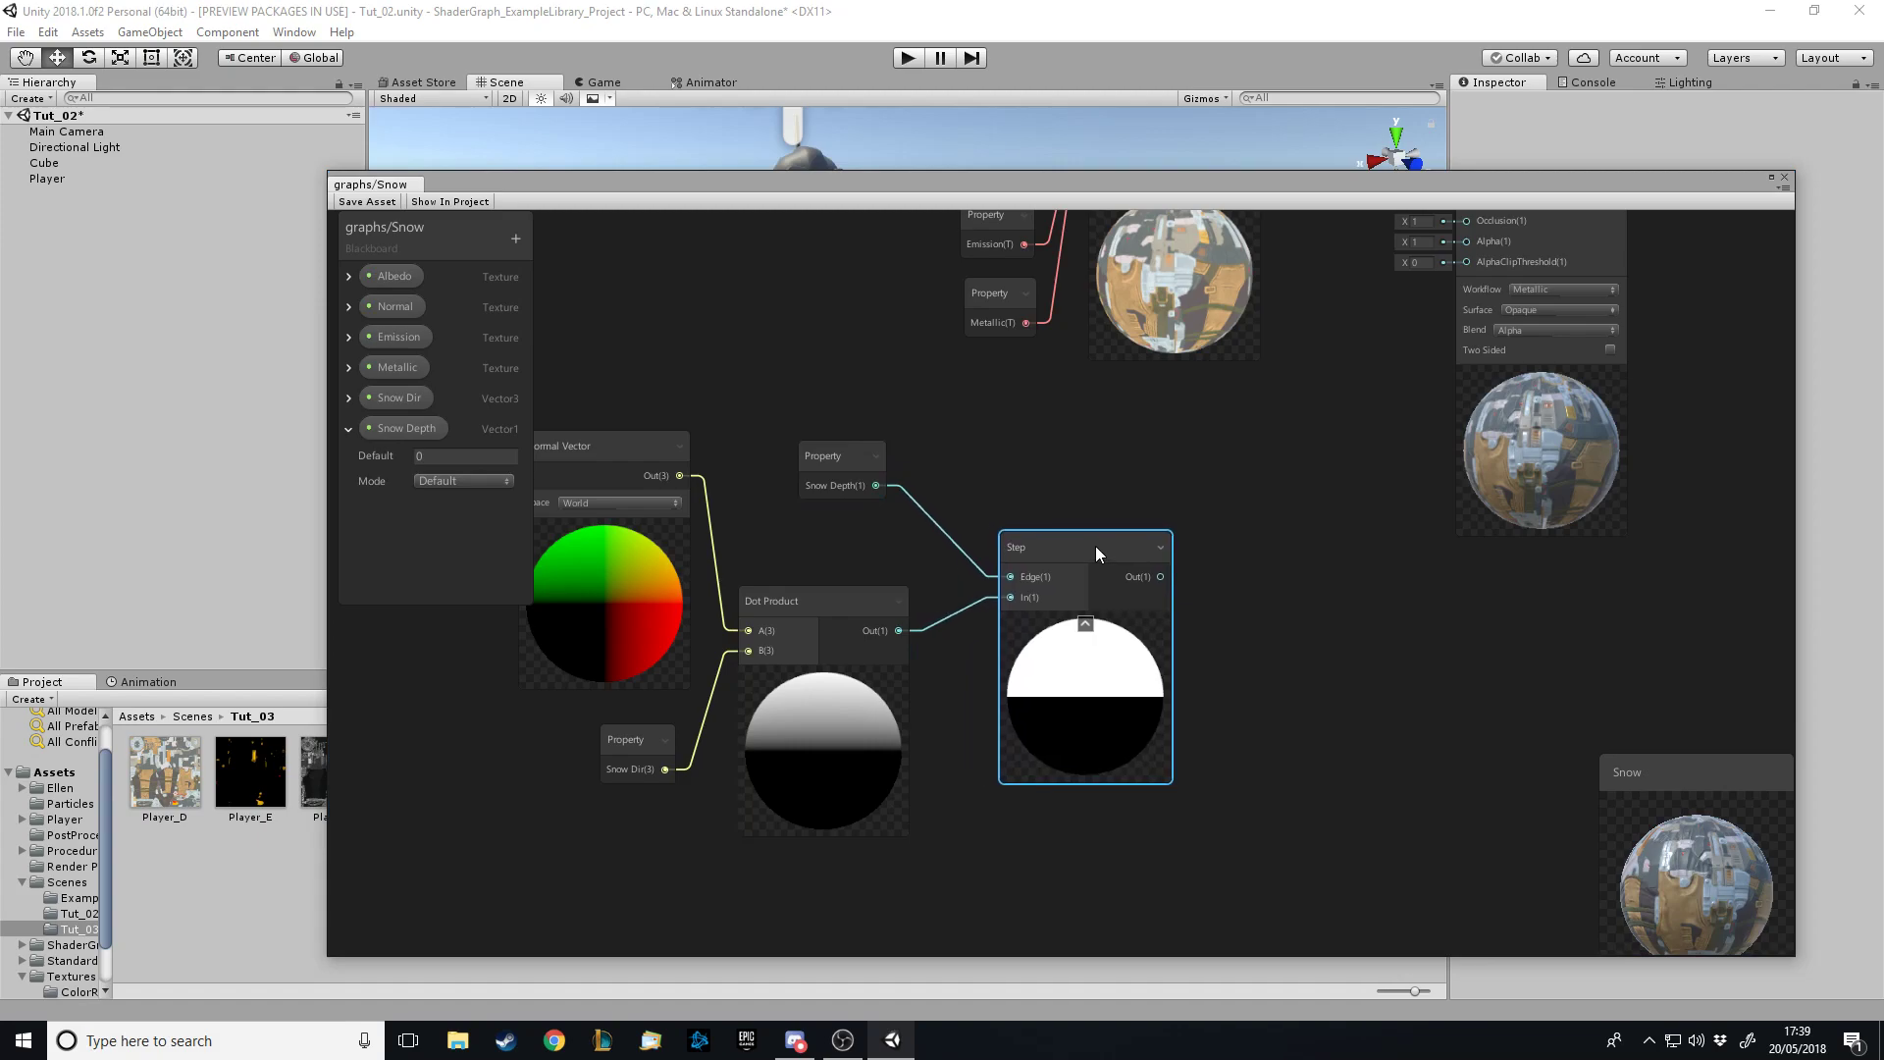
Test Snow Depth defaults of 0.3 and -1, then set it to 0
click(441, 456)
text(0)
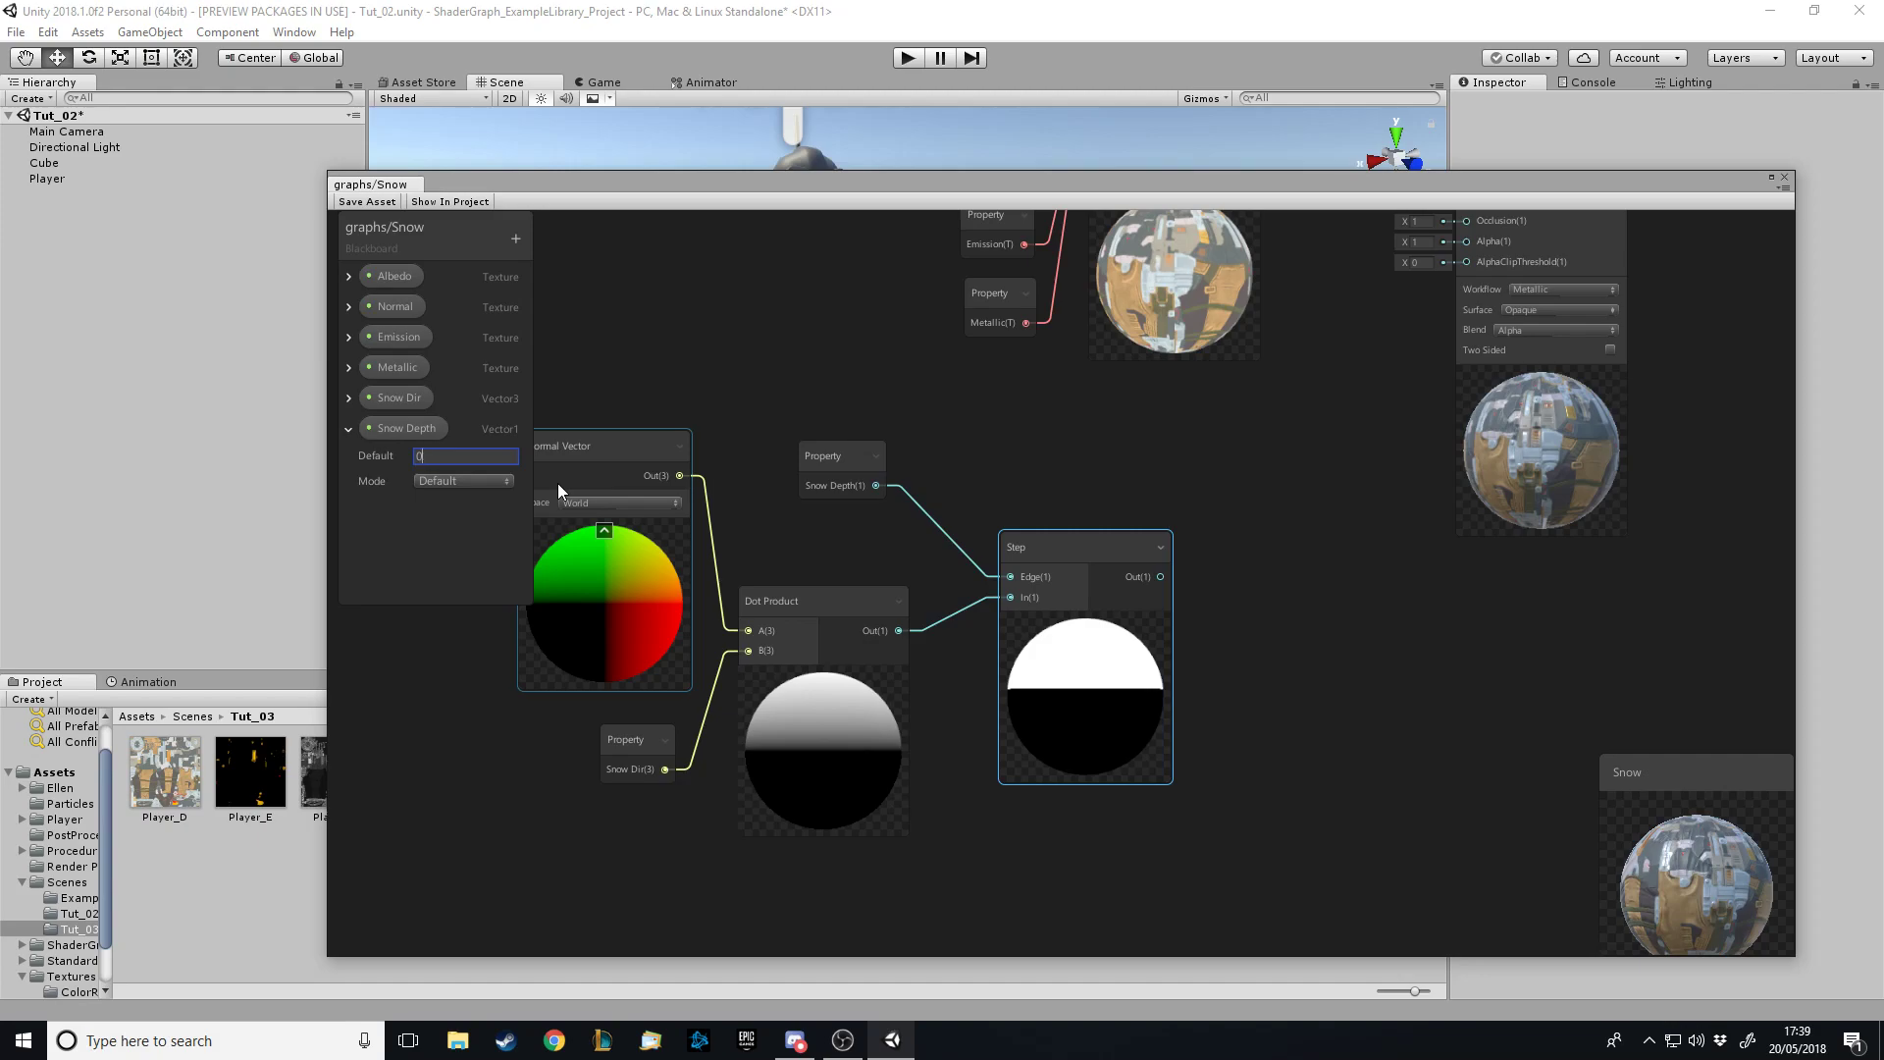
text(.3)
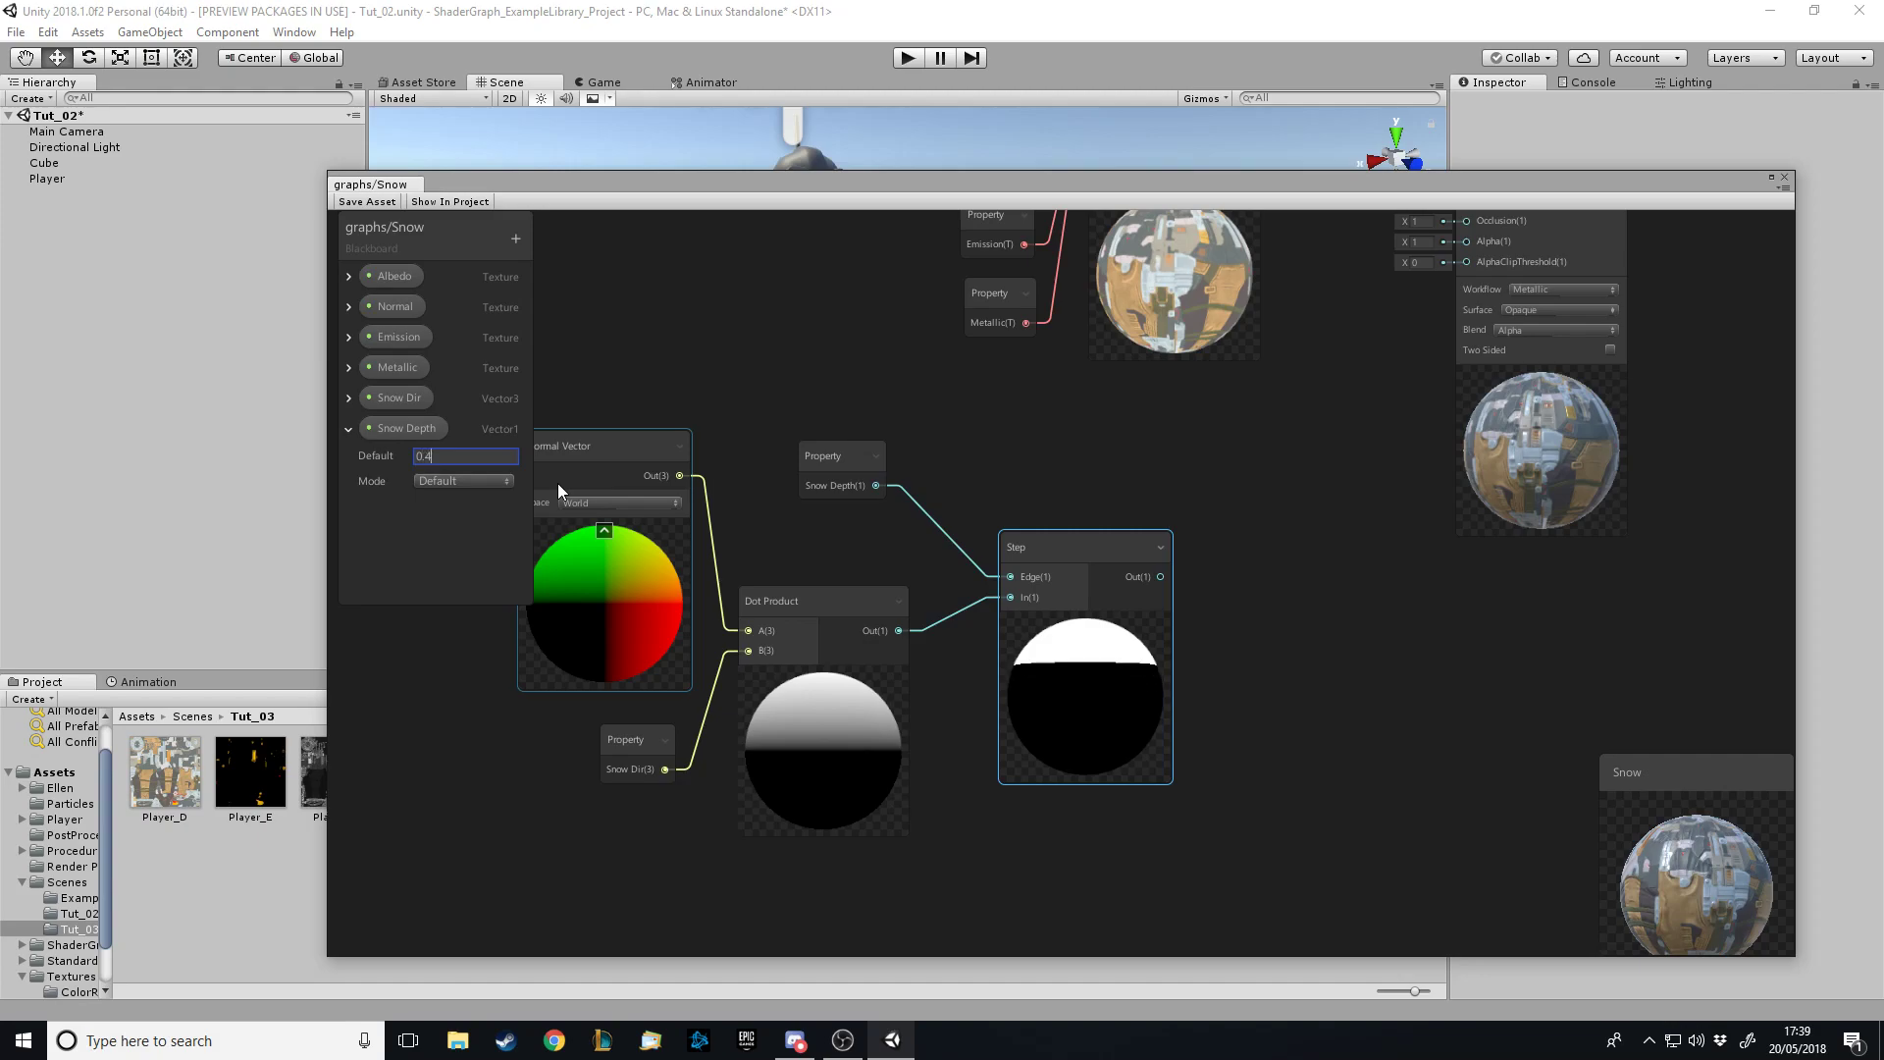
key(BackSpace)
key(BackSpace)
key(BackSpace)
text(-1)
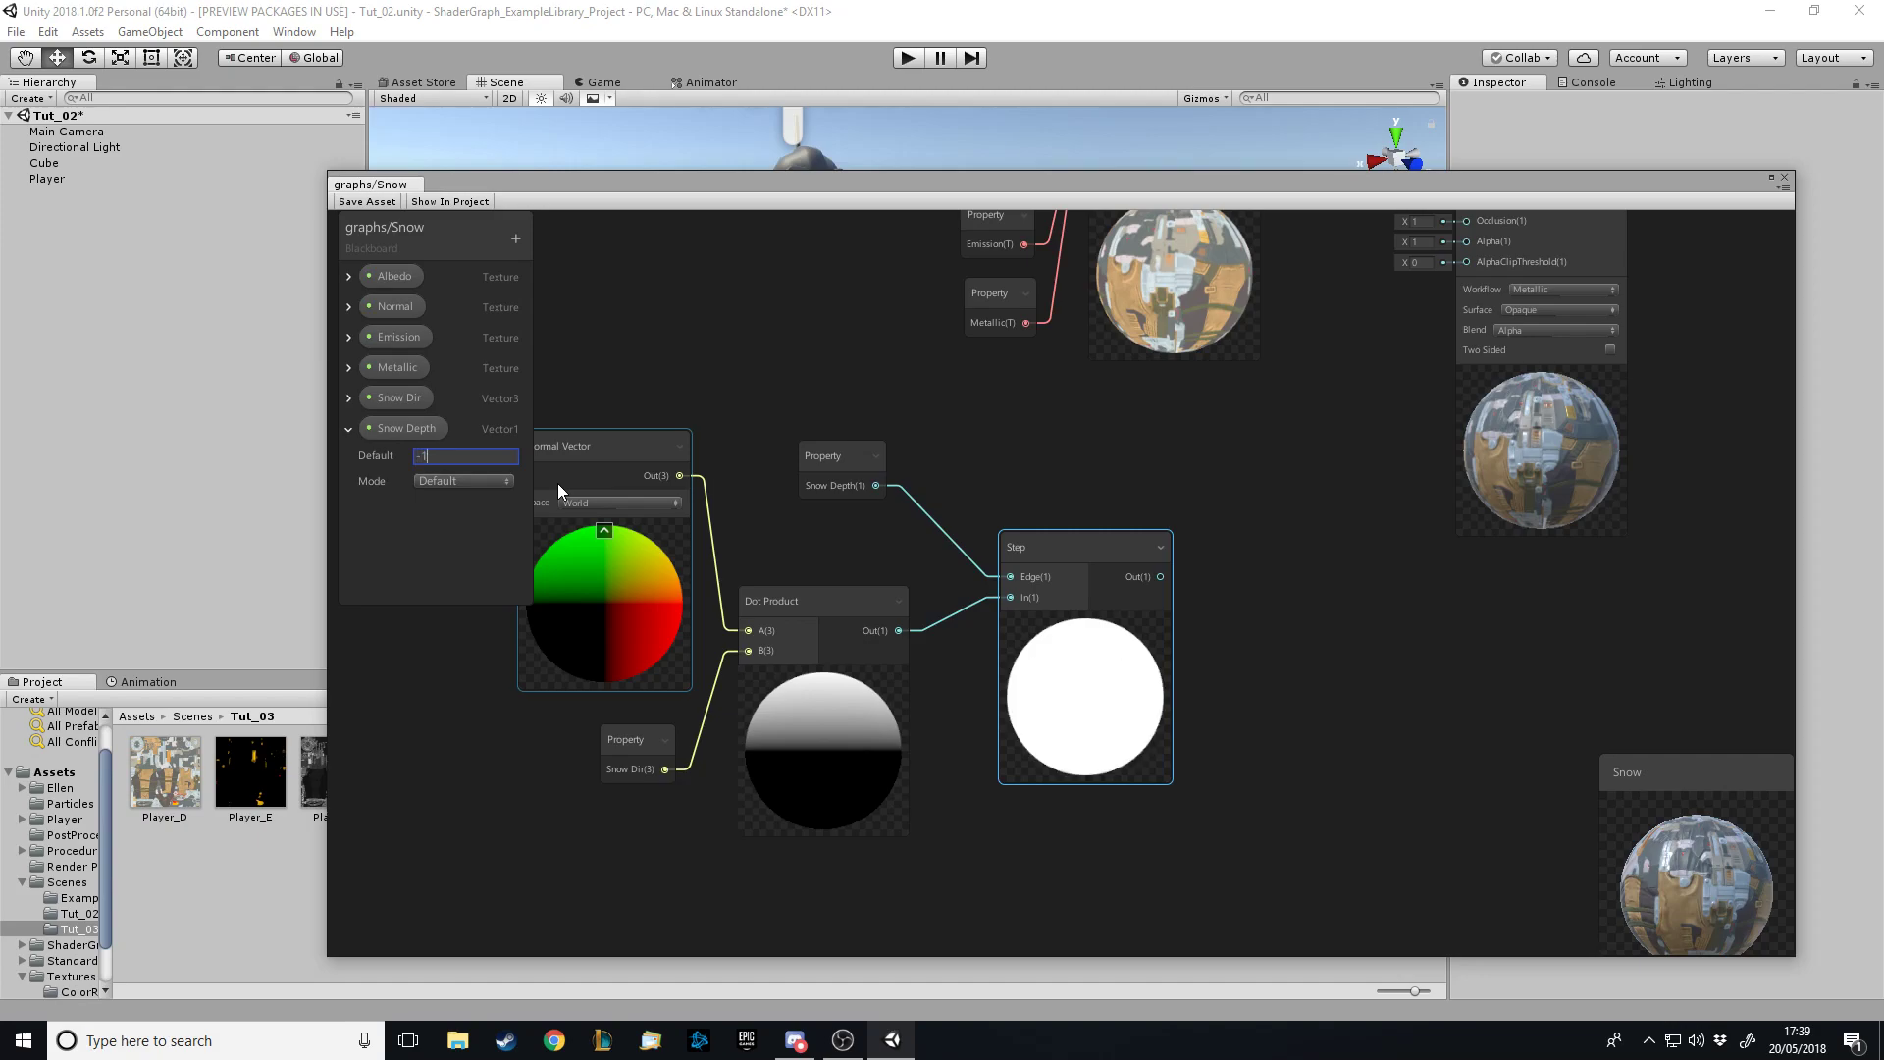
key(BackSpace)
key(BackSpace)
text(0)
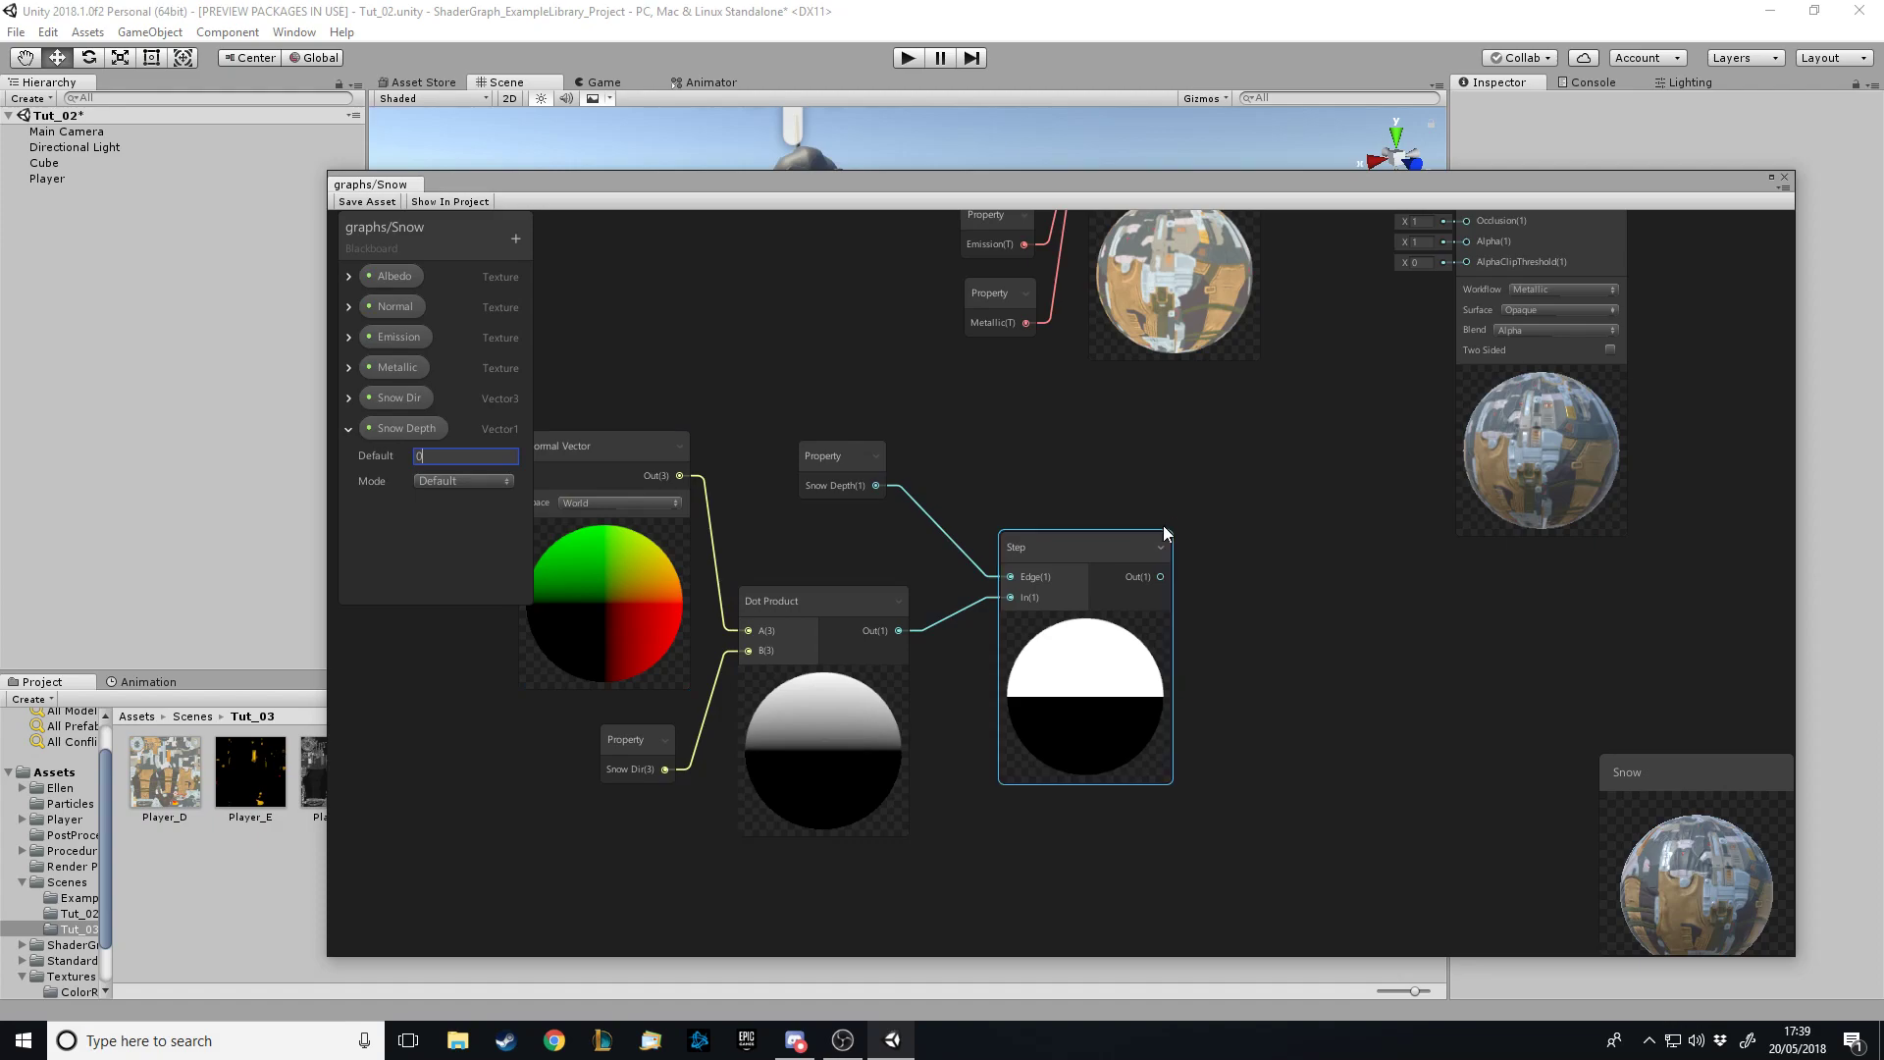
Move the five snow mask nodes together down and left in the graph
drag(1122, 549, 1116, 551)
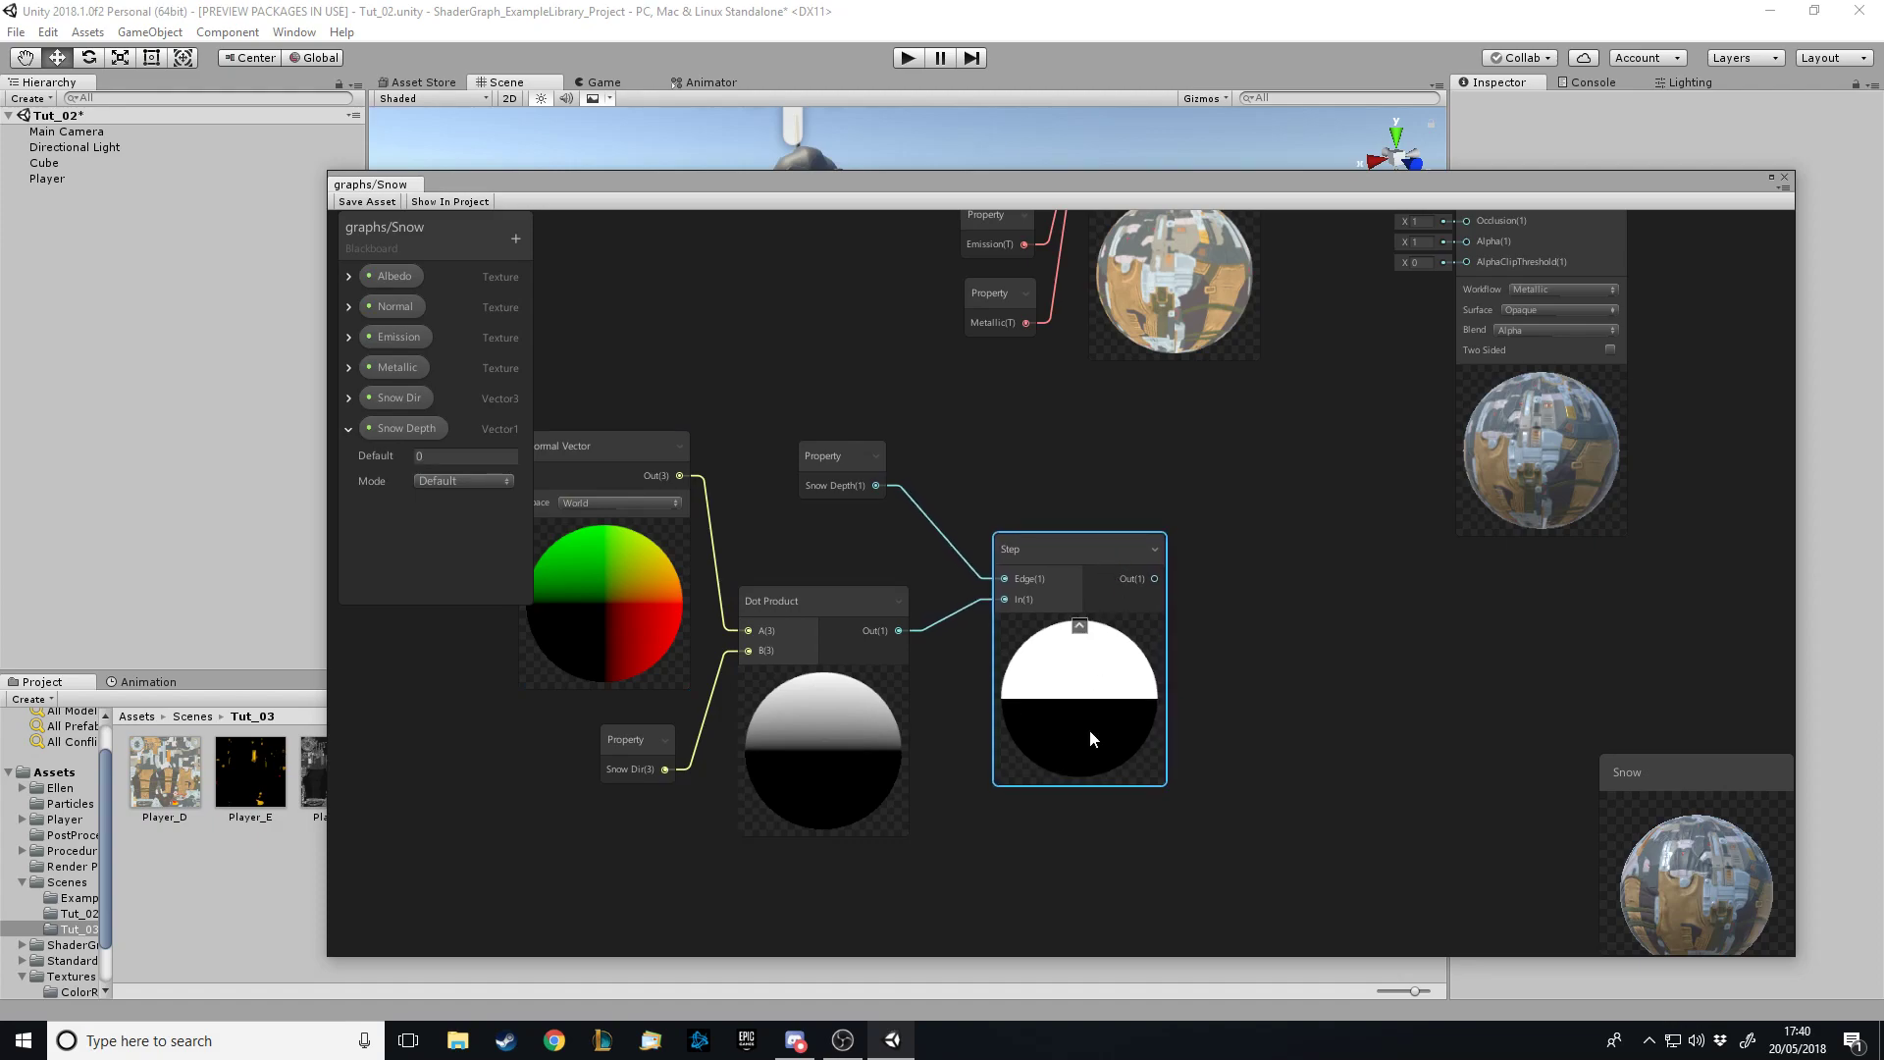
scroll(1080, 775, down, 6)
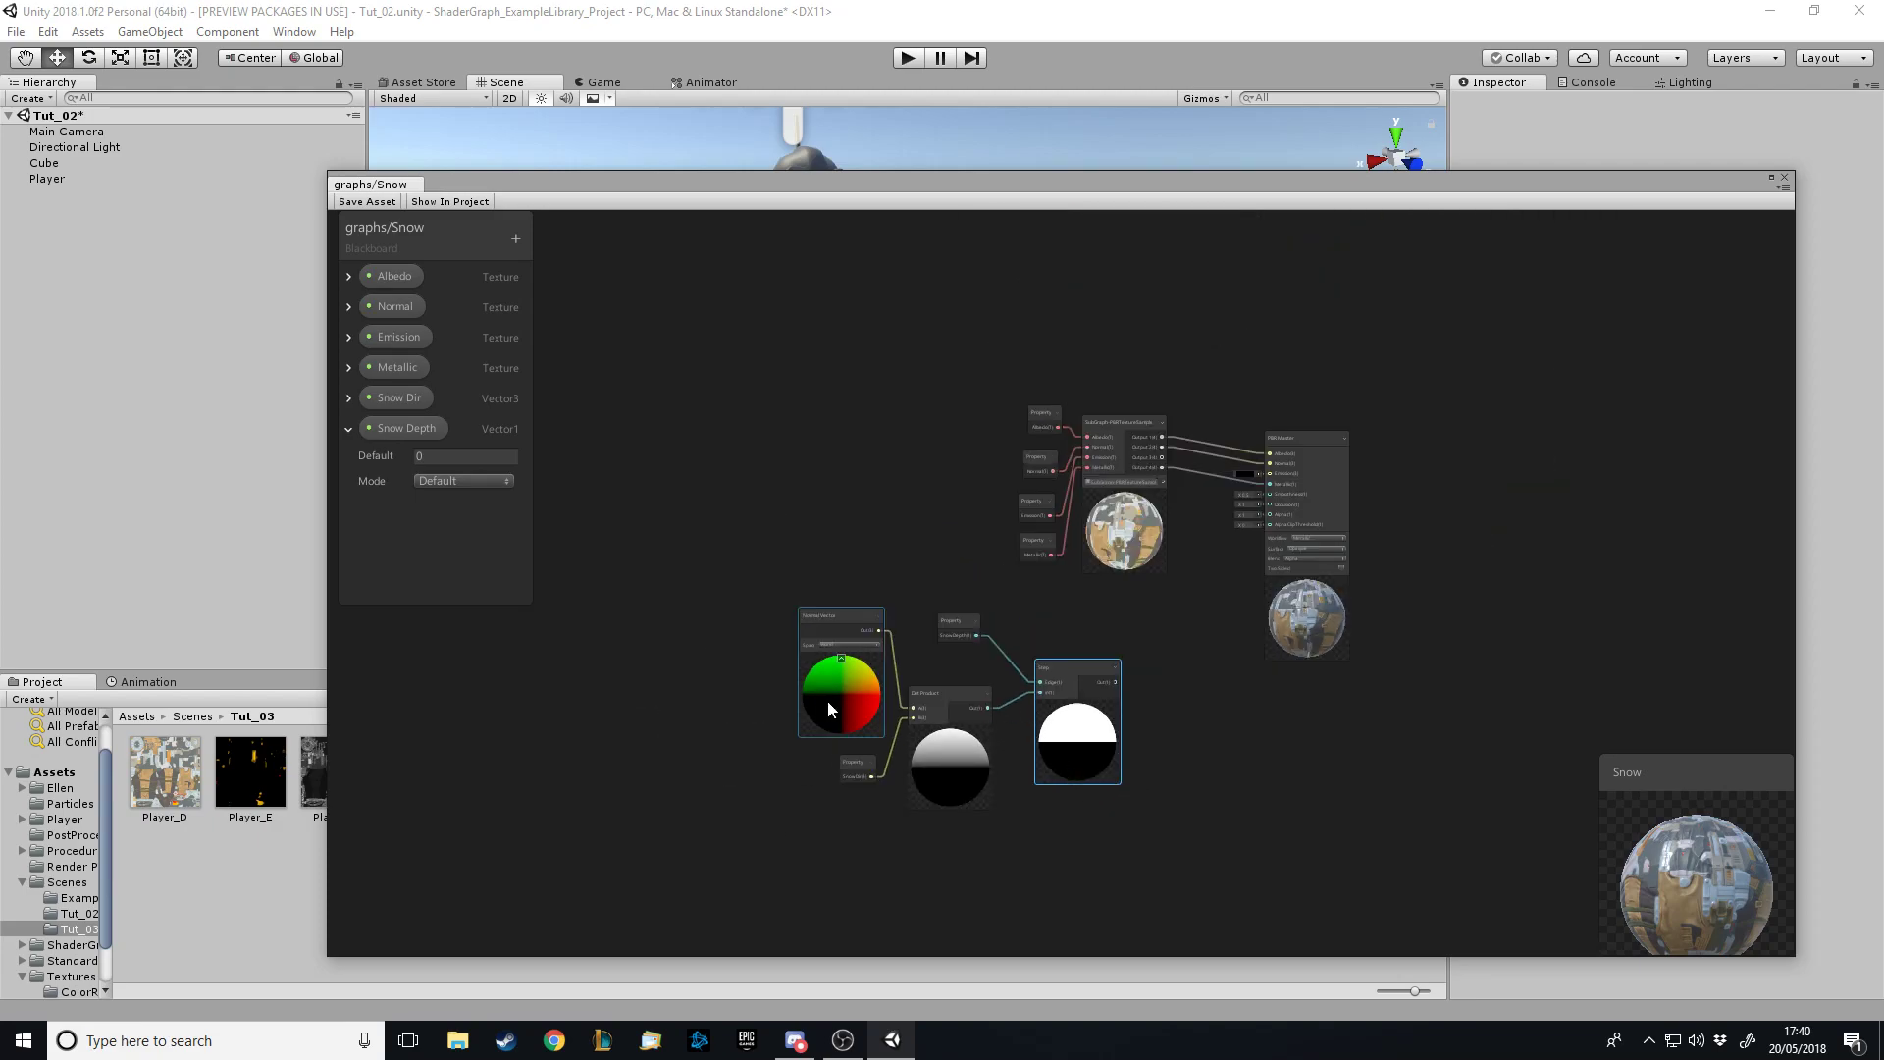
drag(763, 579, 1129, 800)
drag(1100, 704, 1021, 795)
click(1011, 869)
scroll(1011, 869, up, 4)
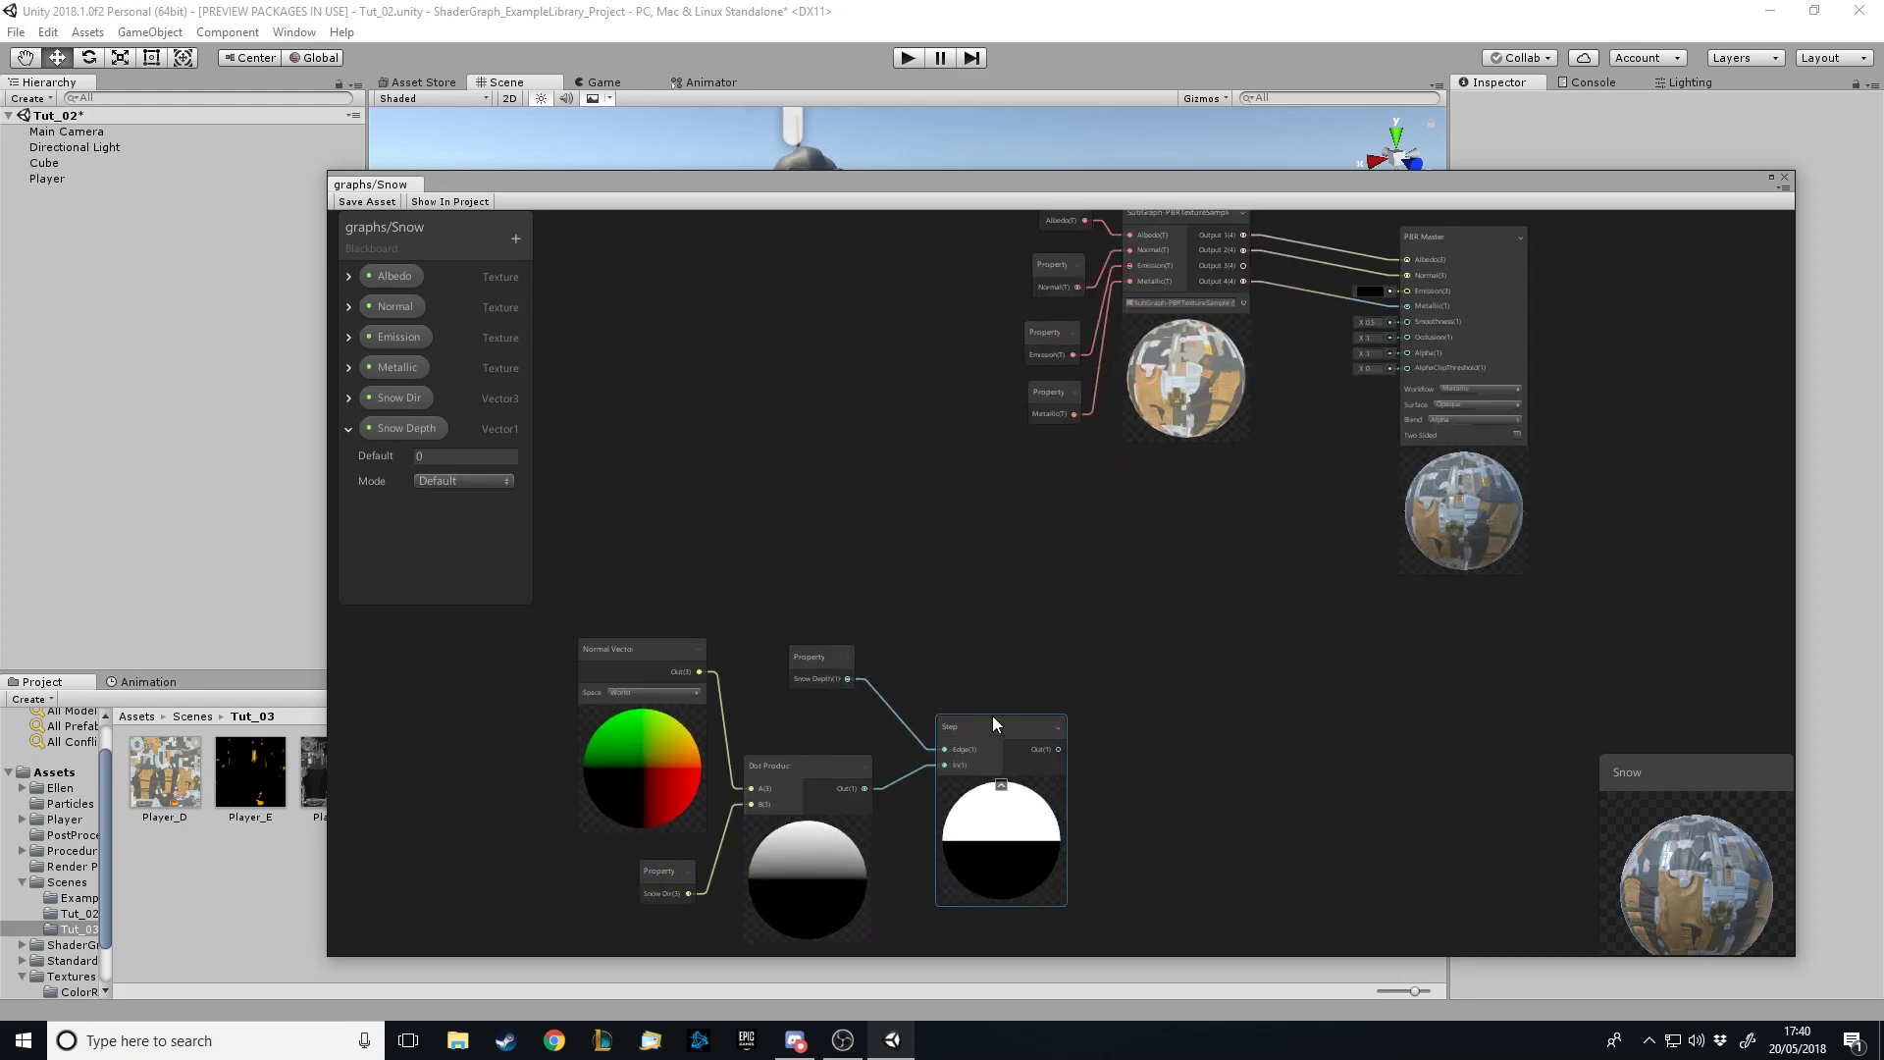
scroll(966, 864, up, 2)
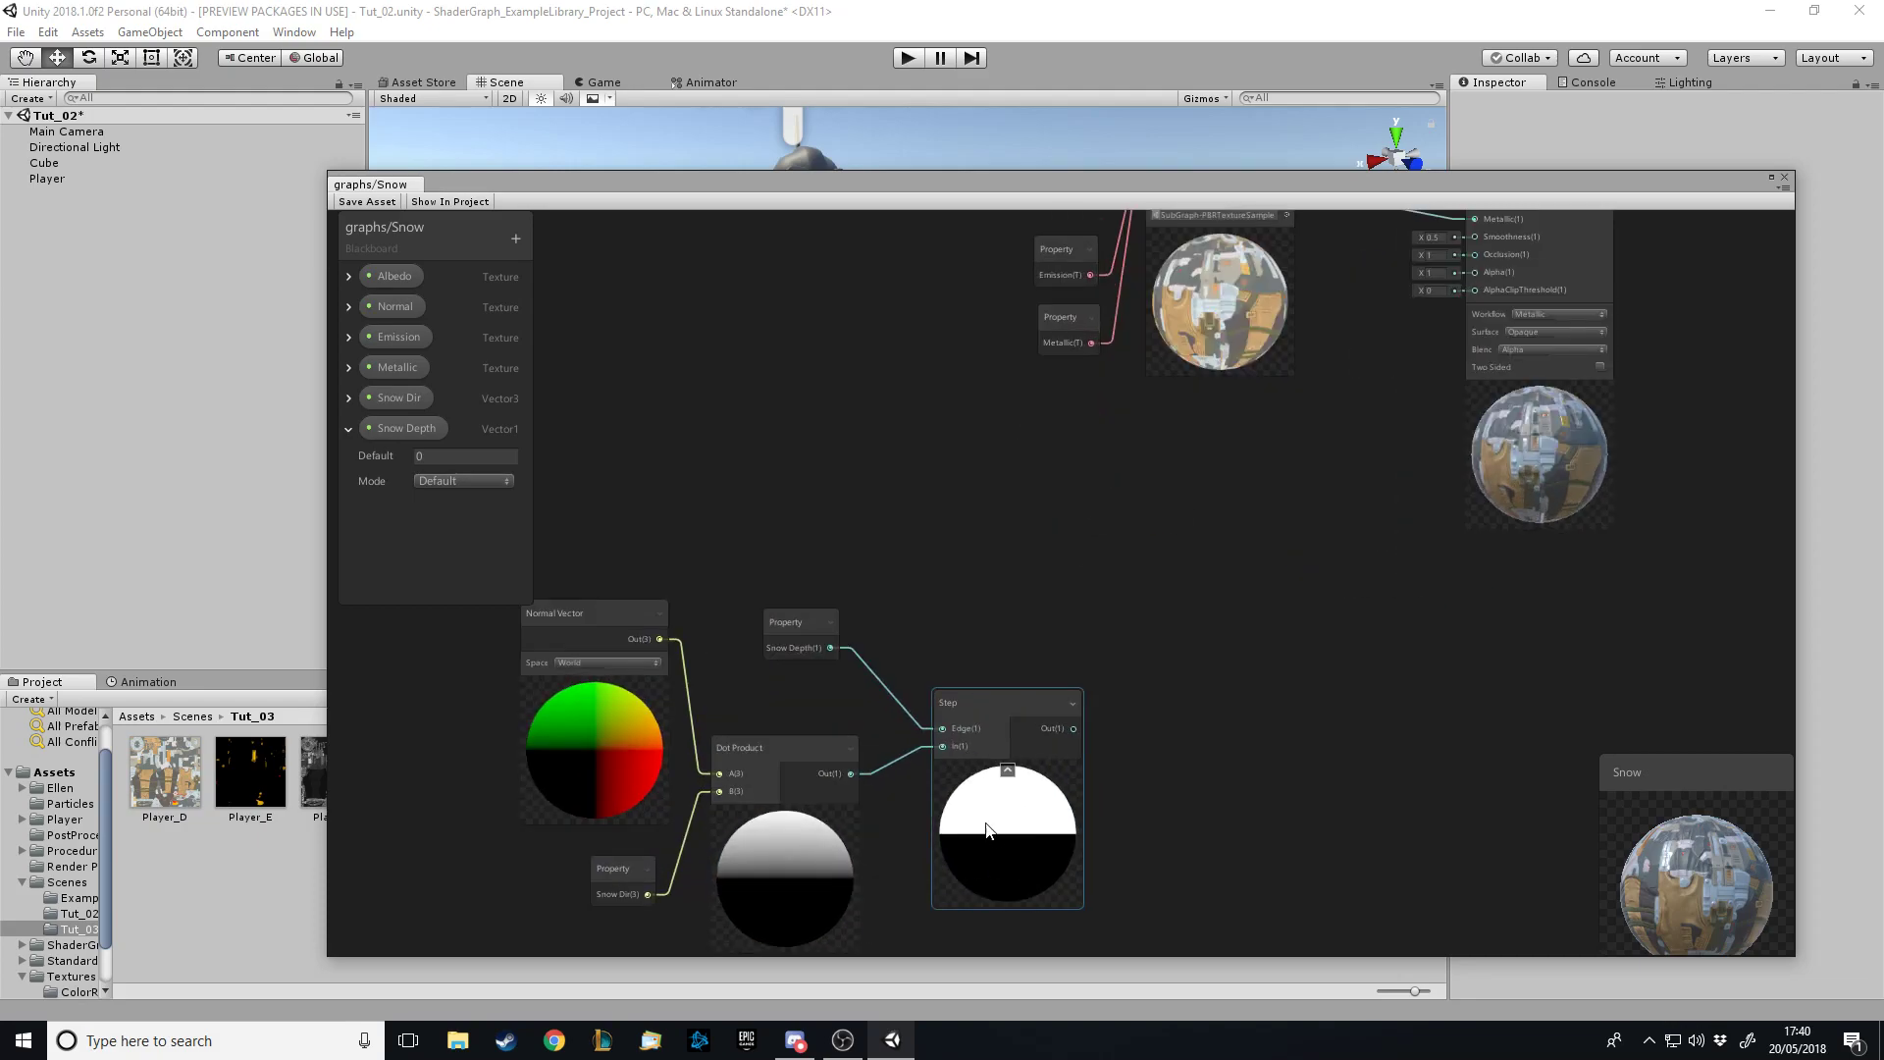
scroll(1164, 770, down, 2)
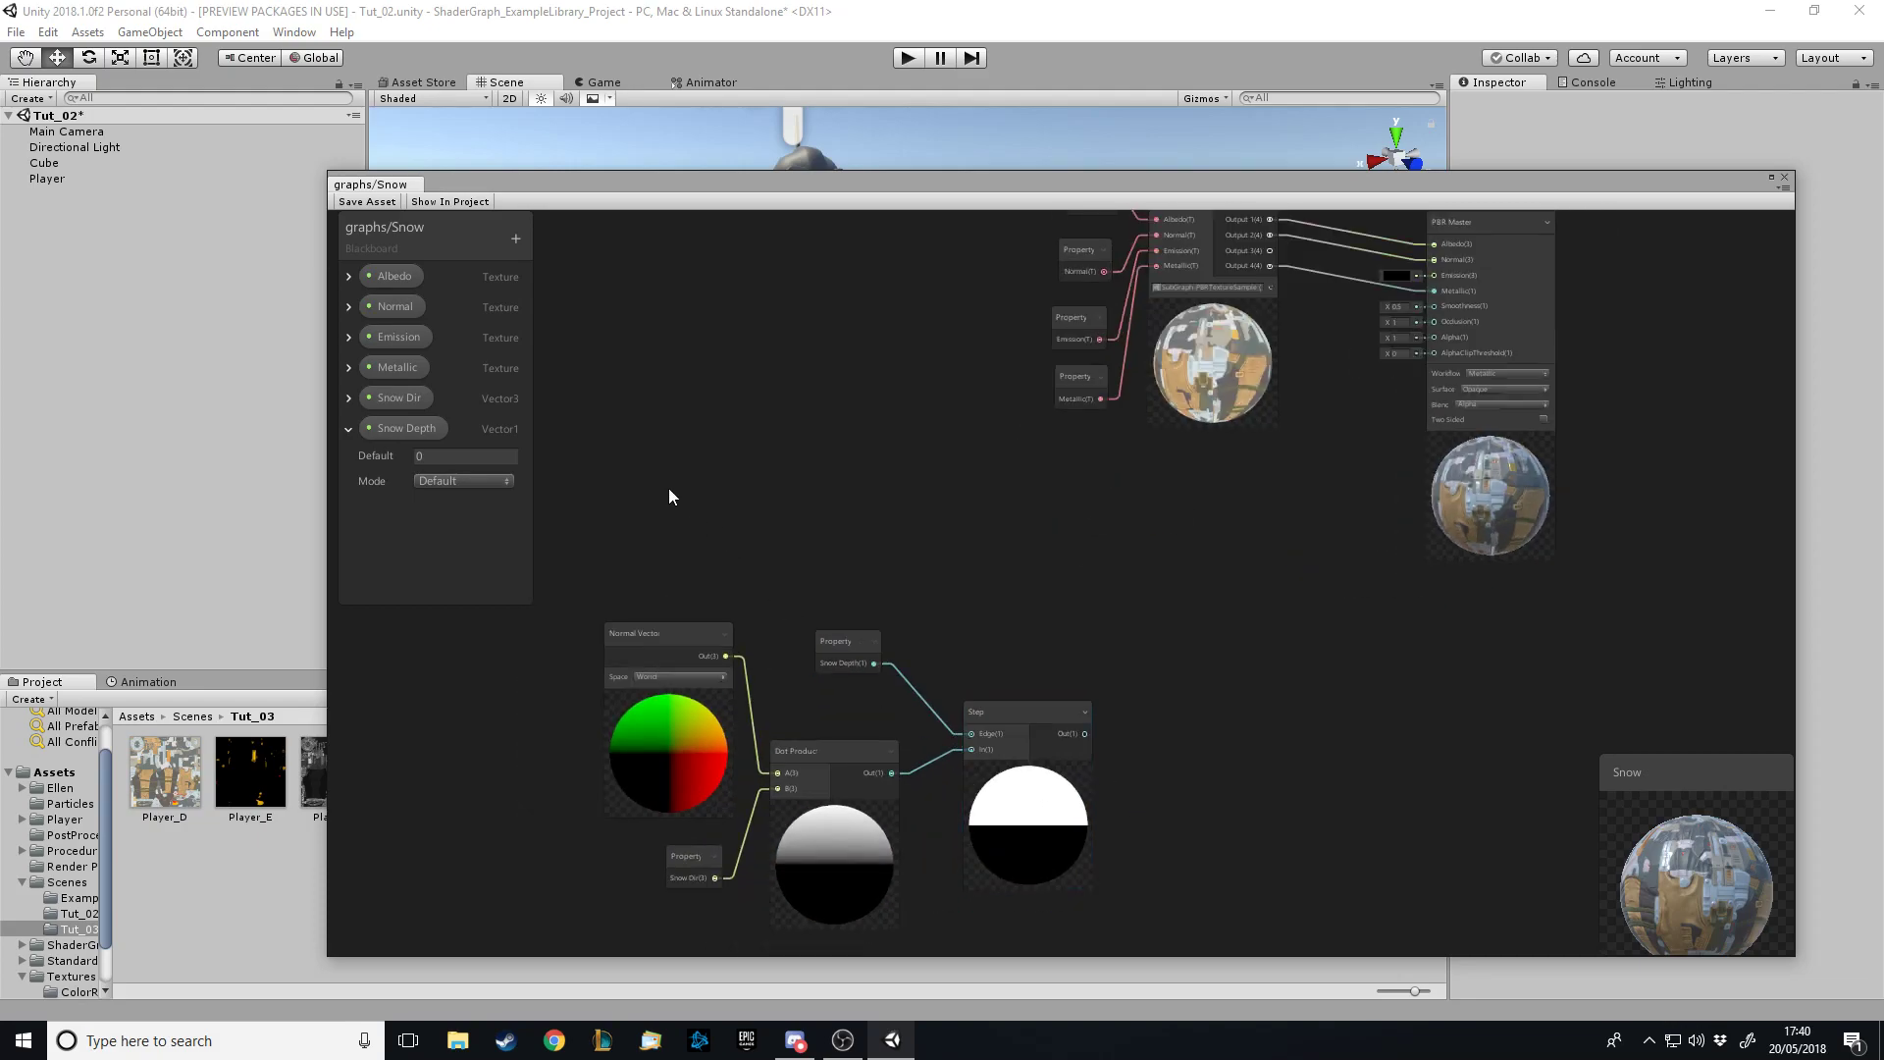
scroll(591, 556, up, 1)
scroll(746, 504, down, 1)
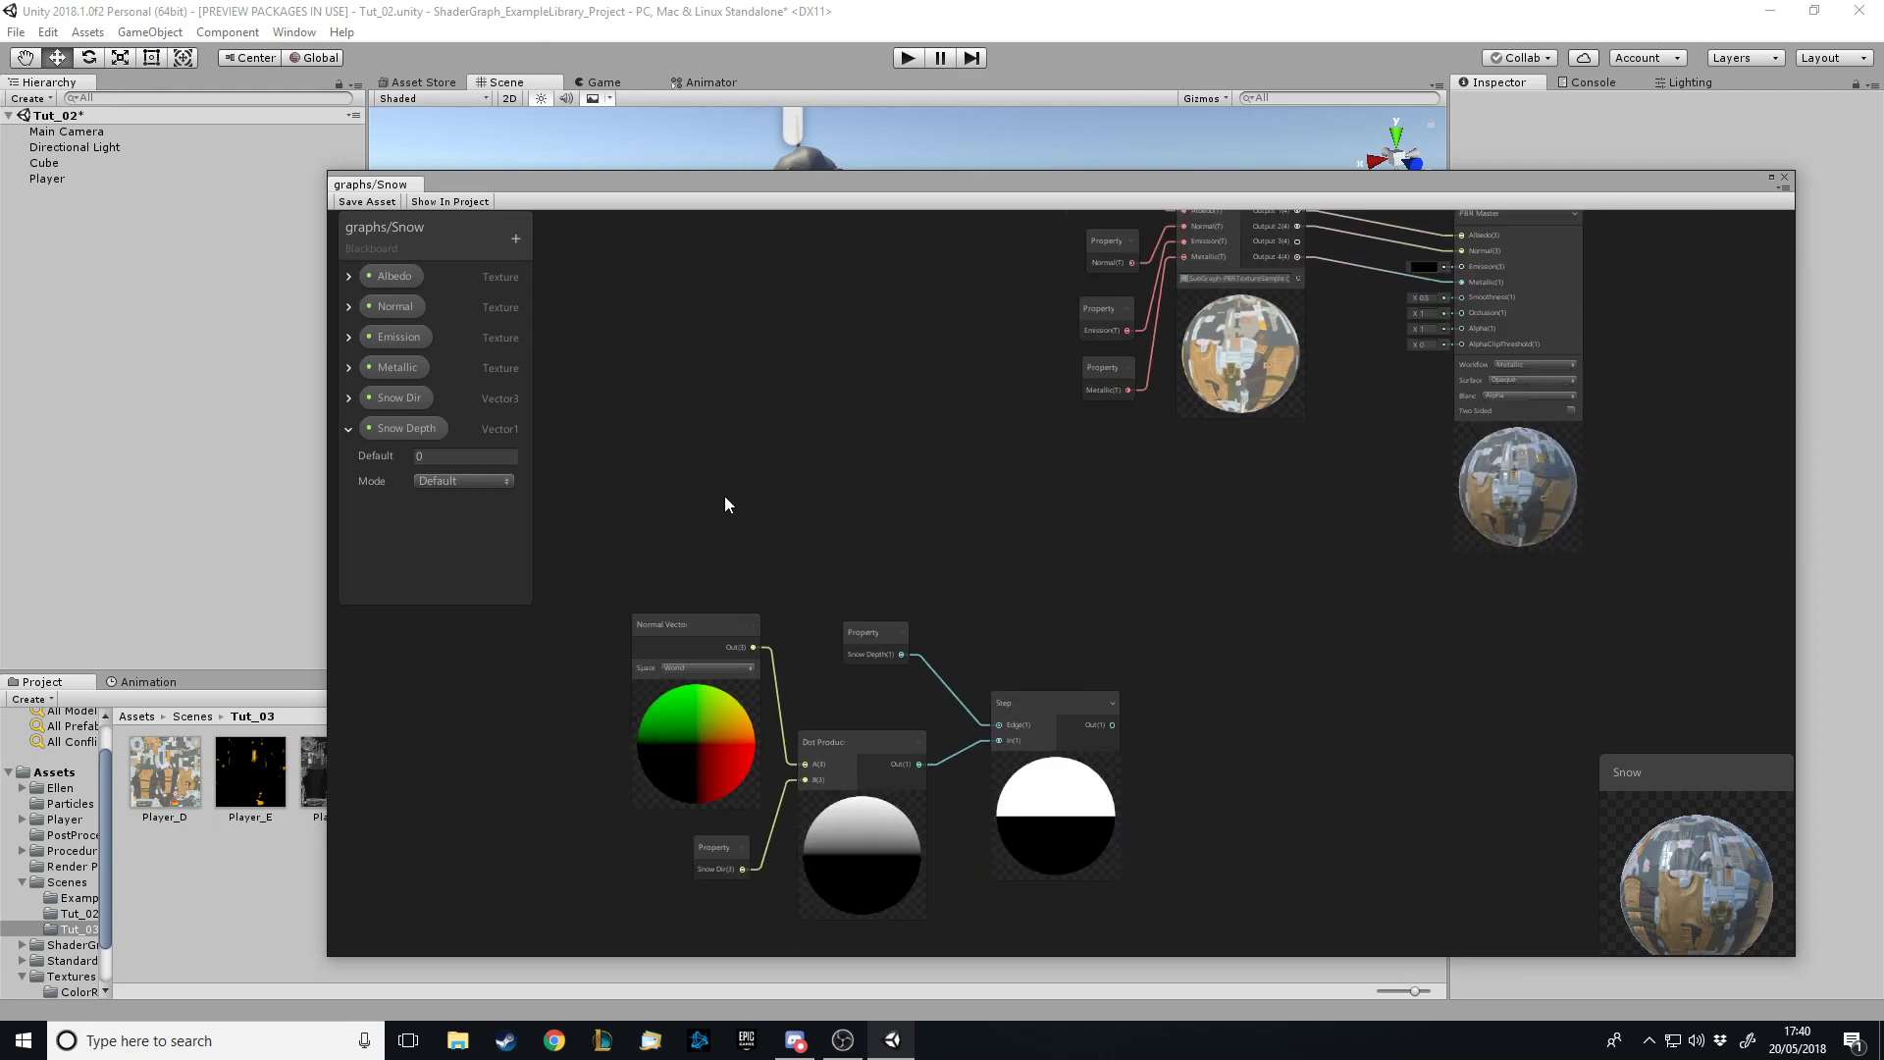
scroll(638, 516, up, 1)
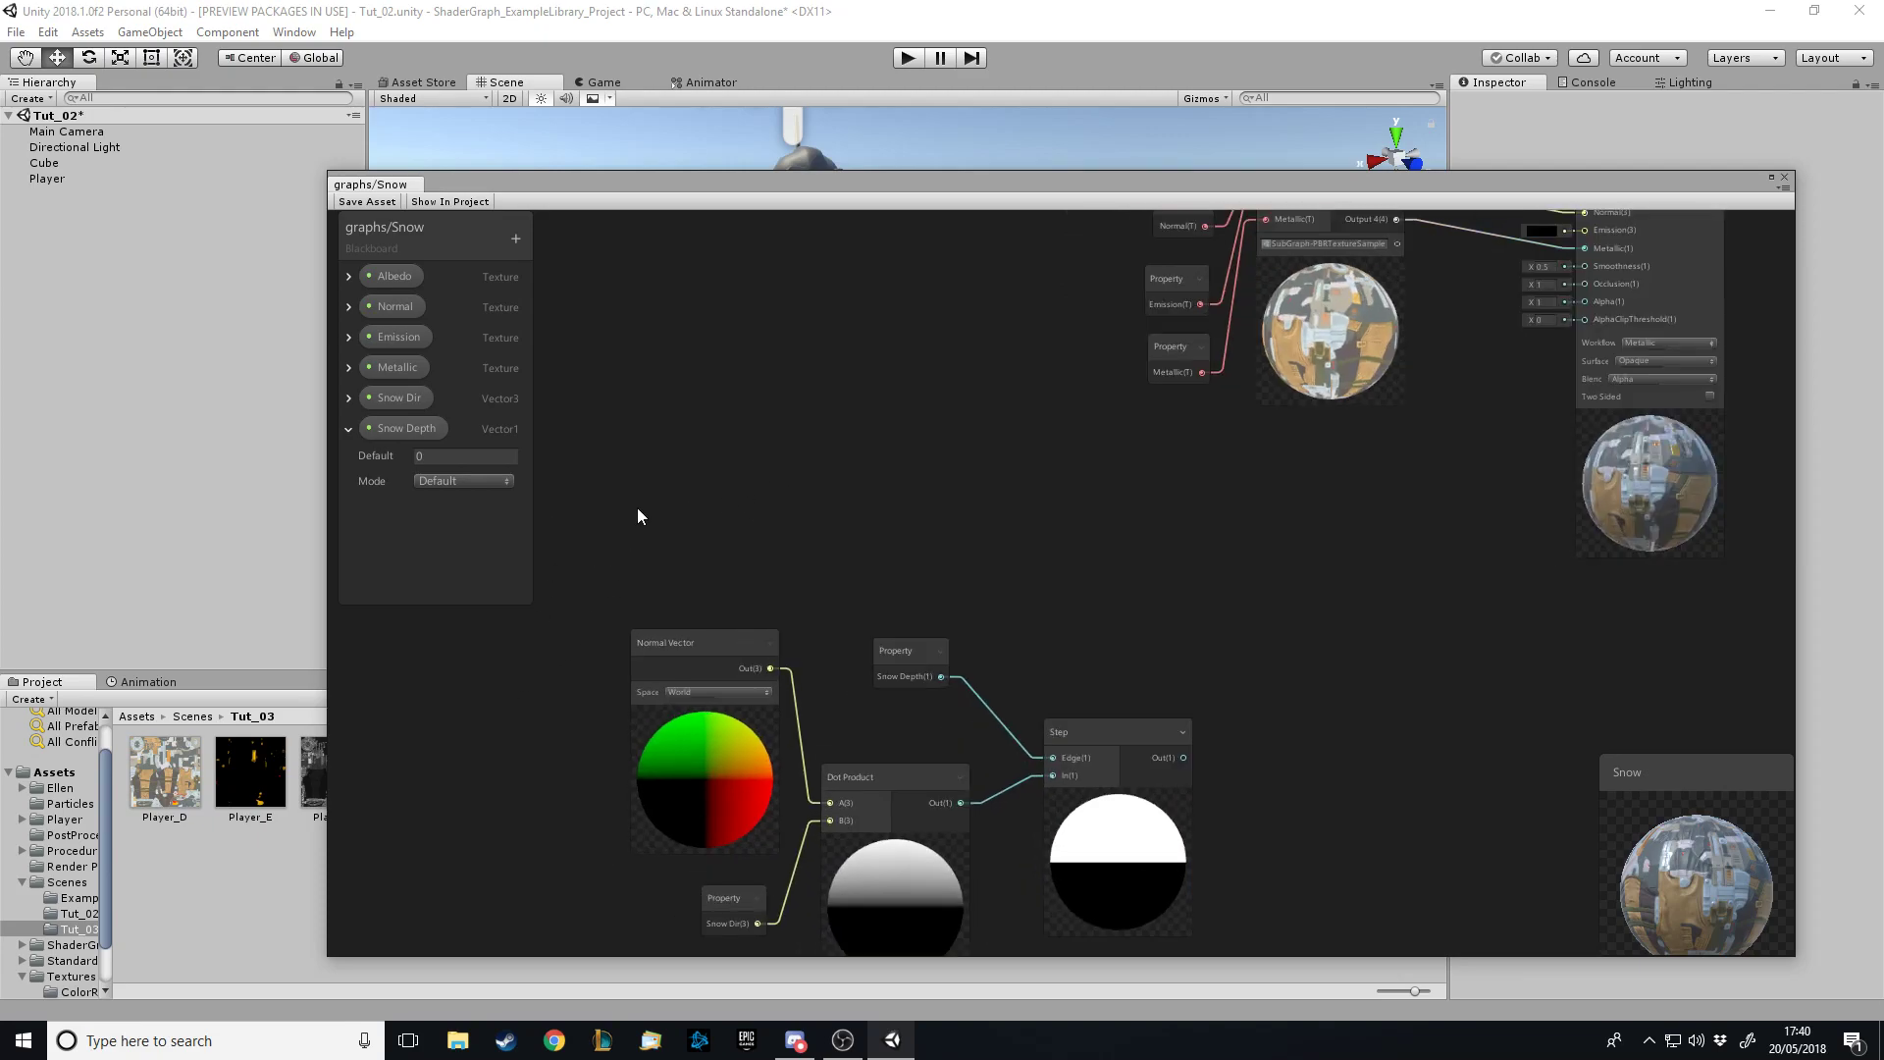
Add a Vector1 property named 'Fresnel Power' with a default of 3
click(350, 431)
click(519, 242)
click(573, 253)
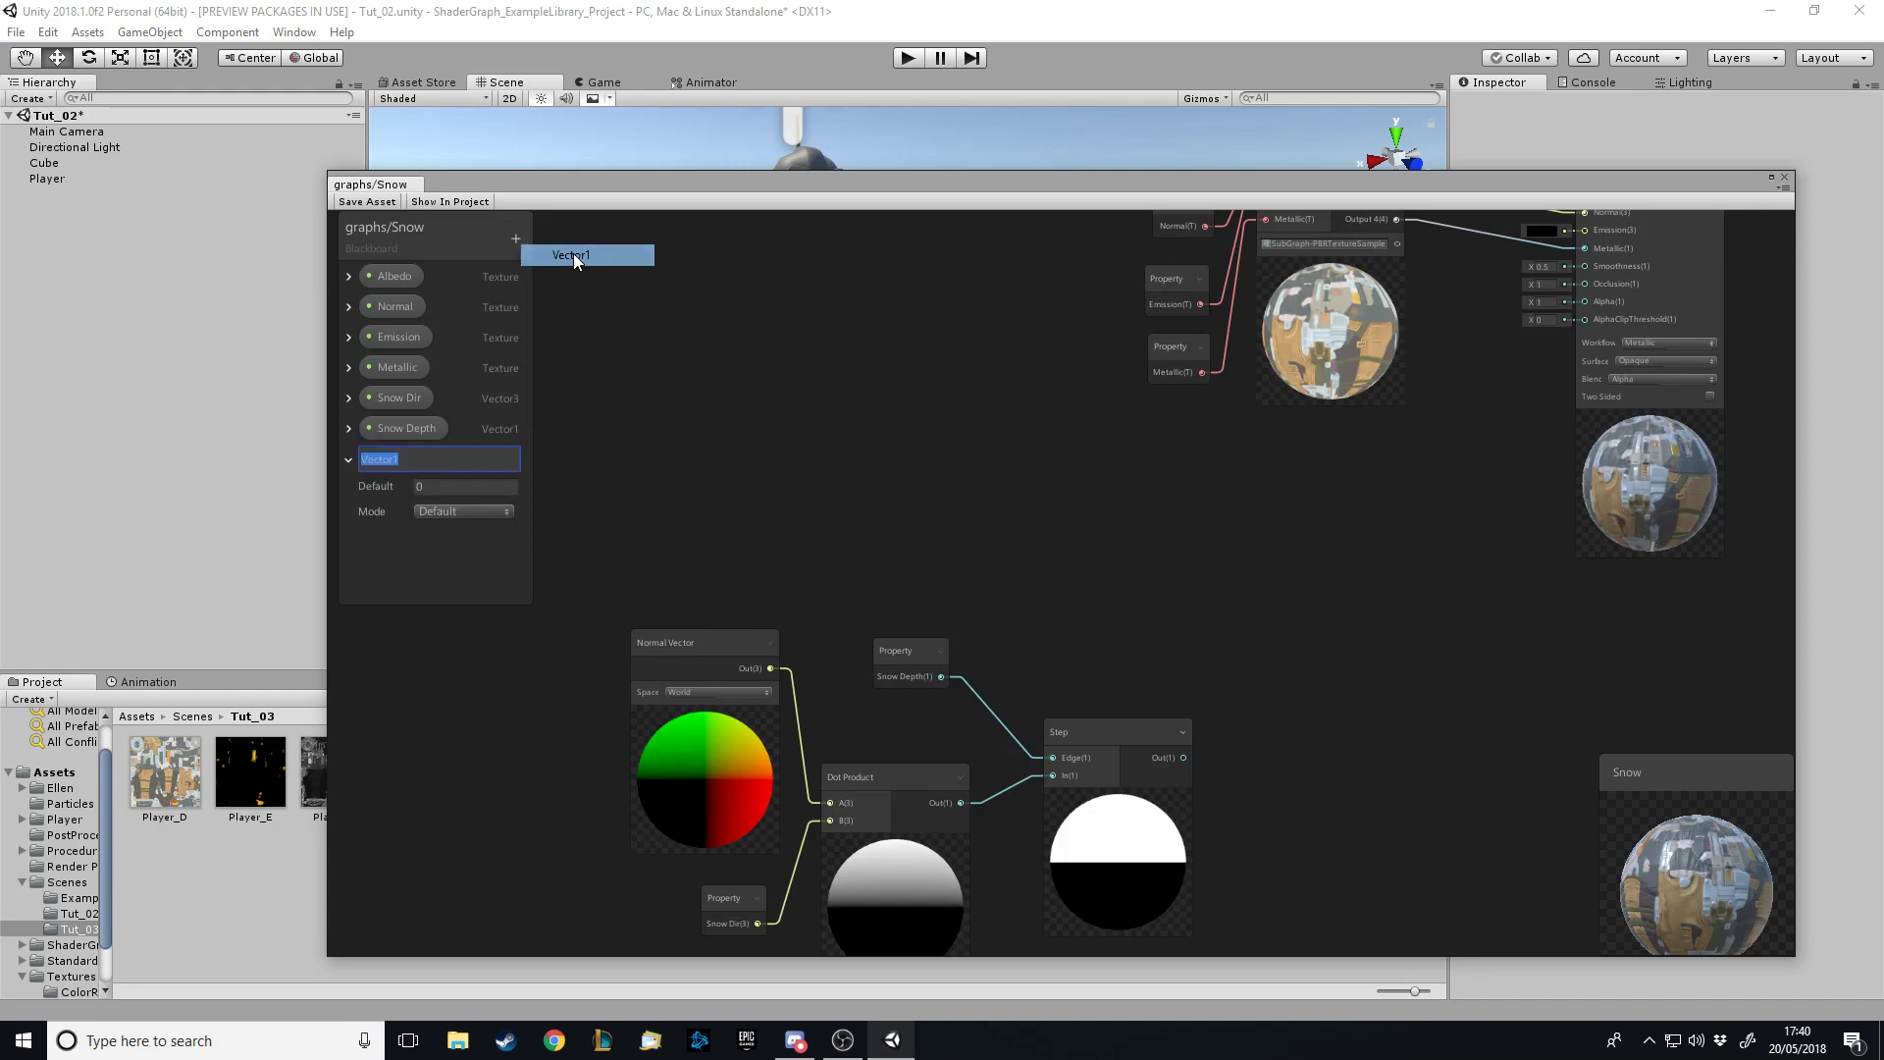
text(Fren)
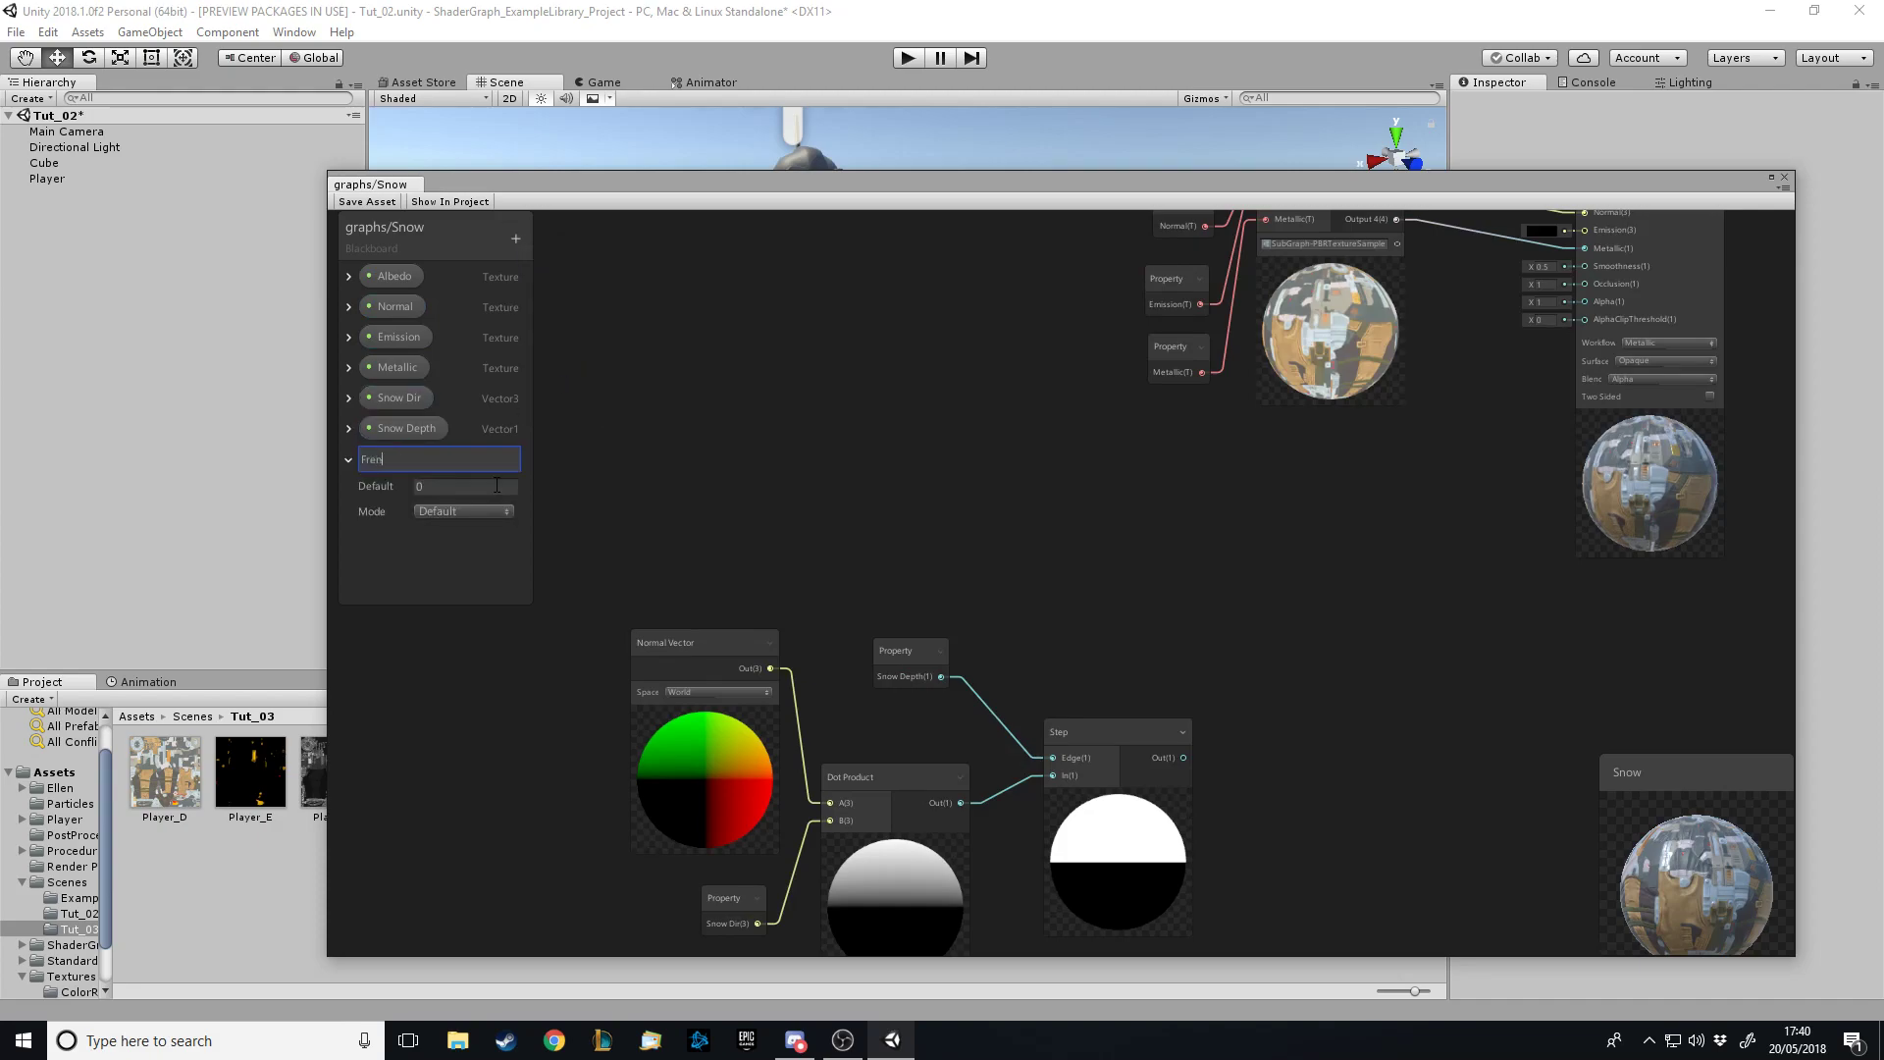
key(BackSpace)
text(snel Power)
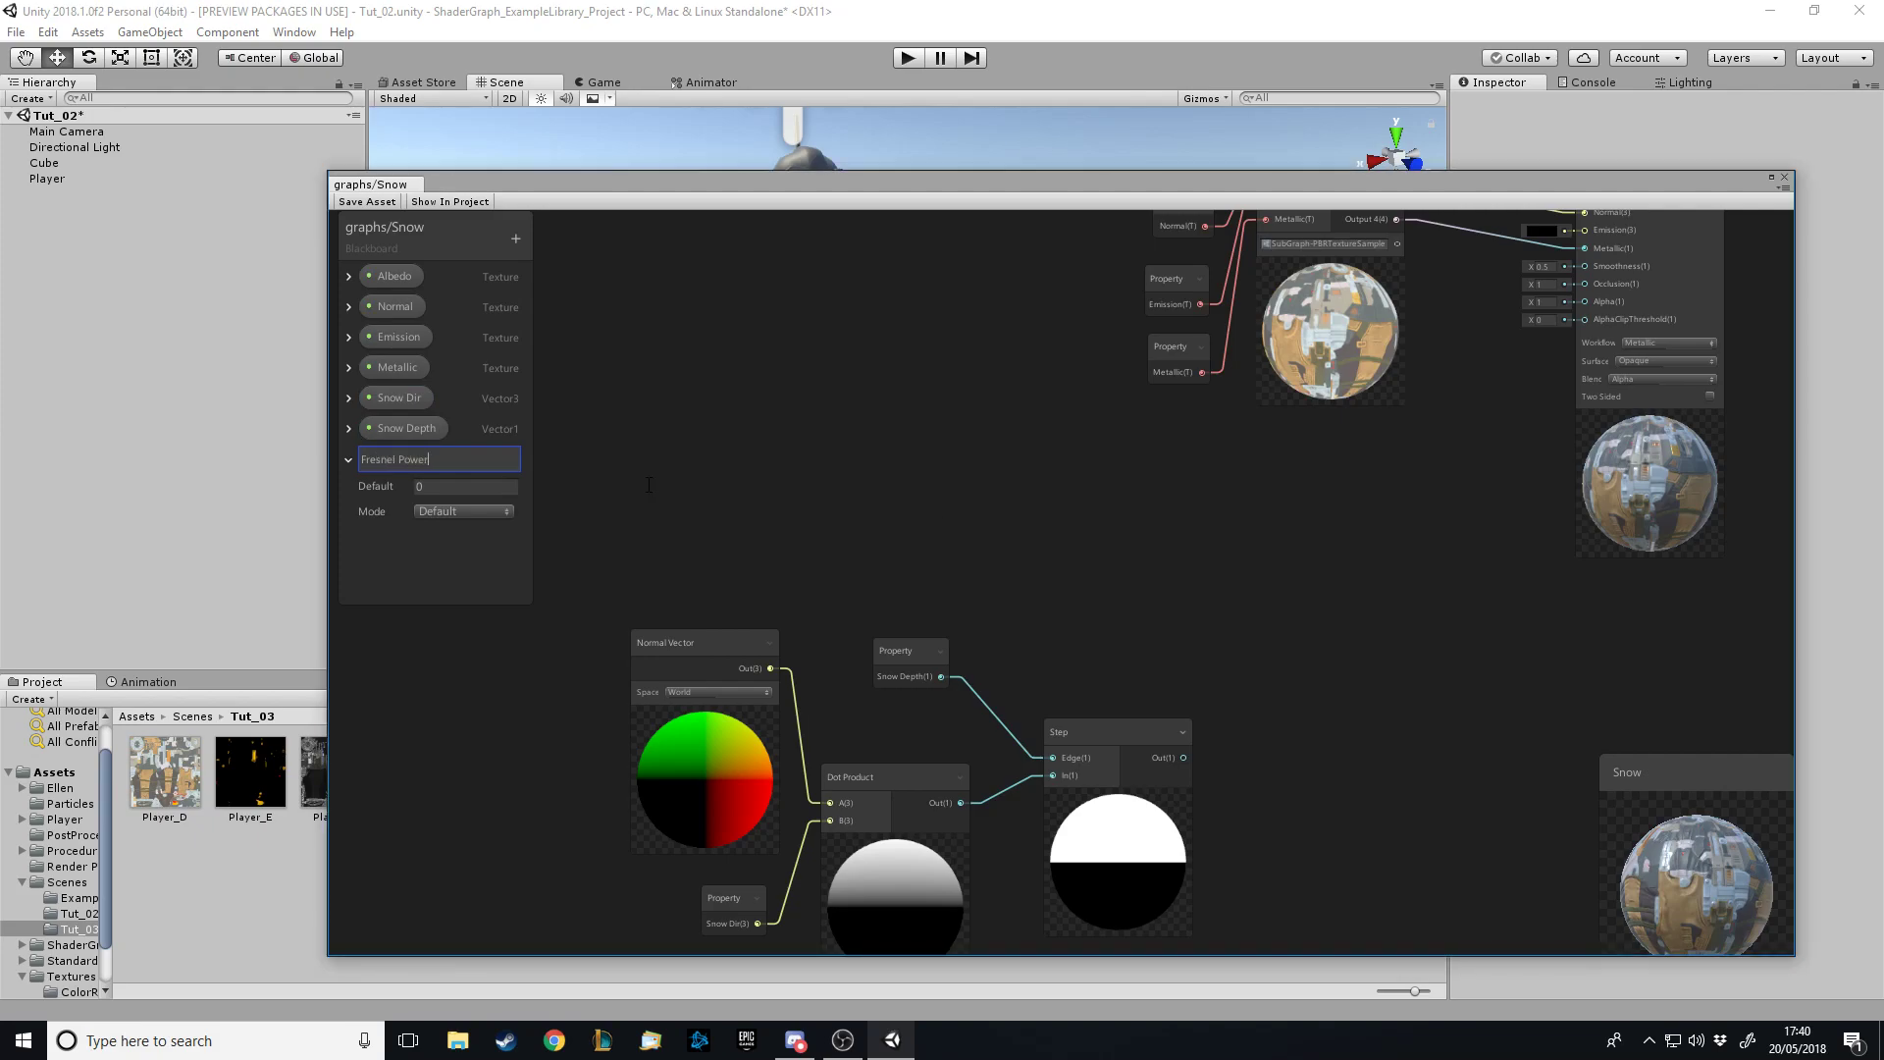
key(Return)
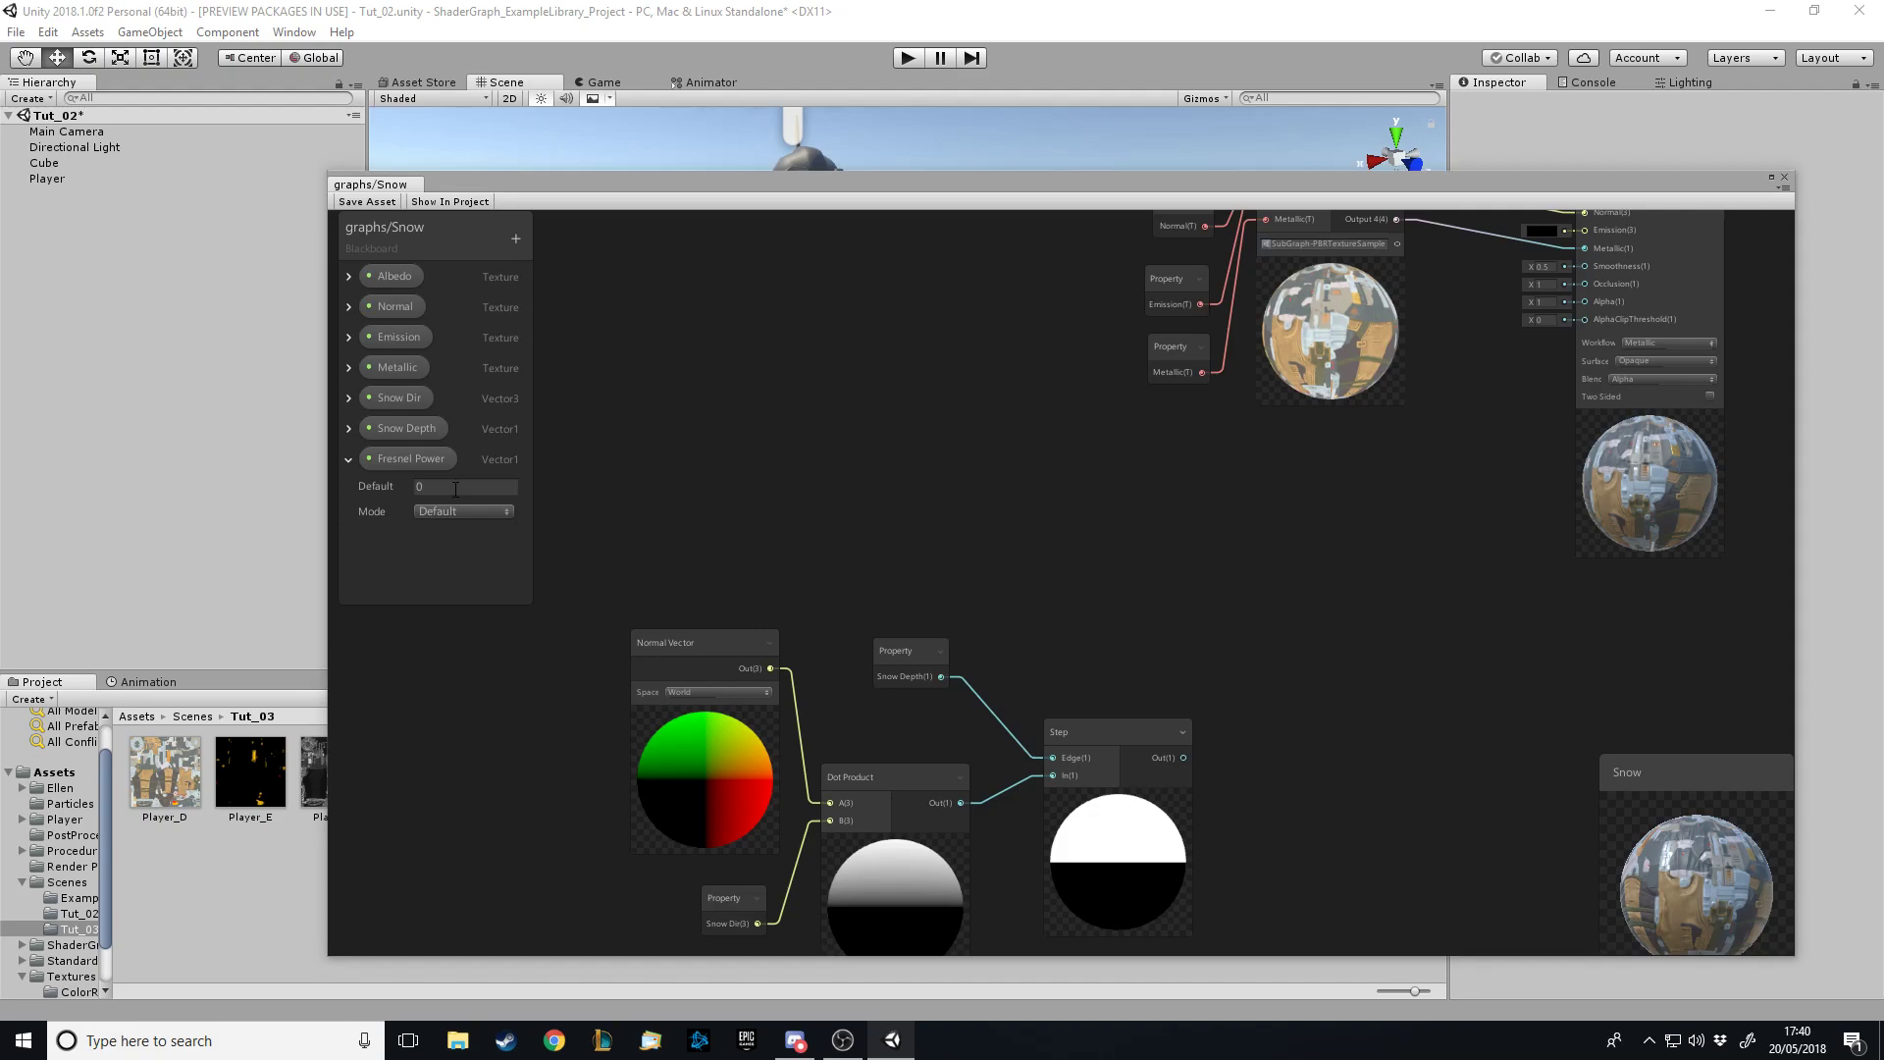
click(455, 489)
text(3)
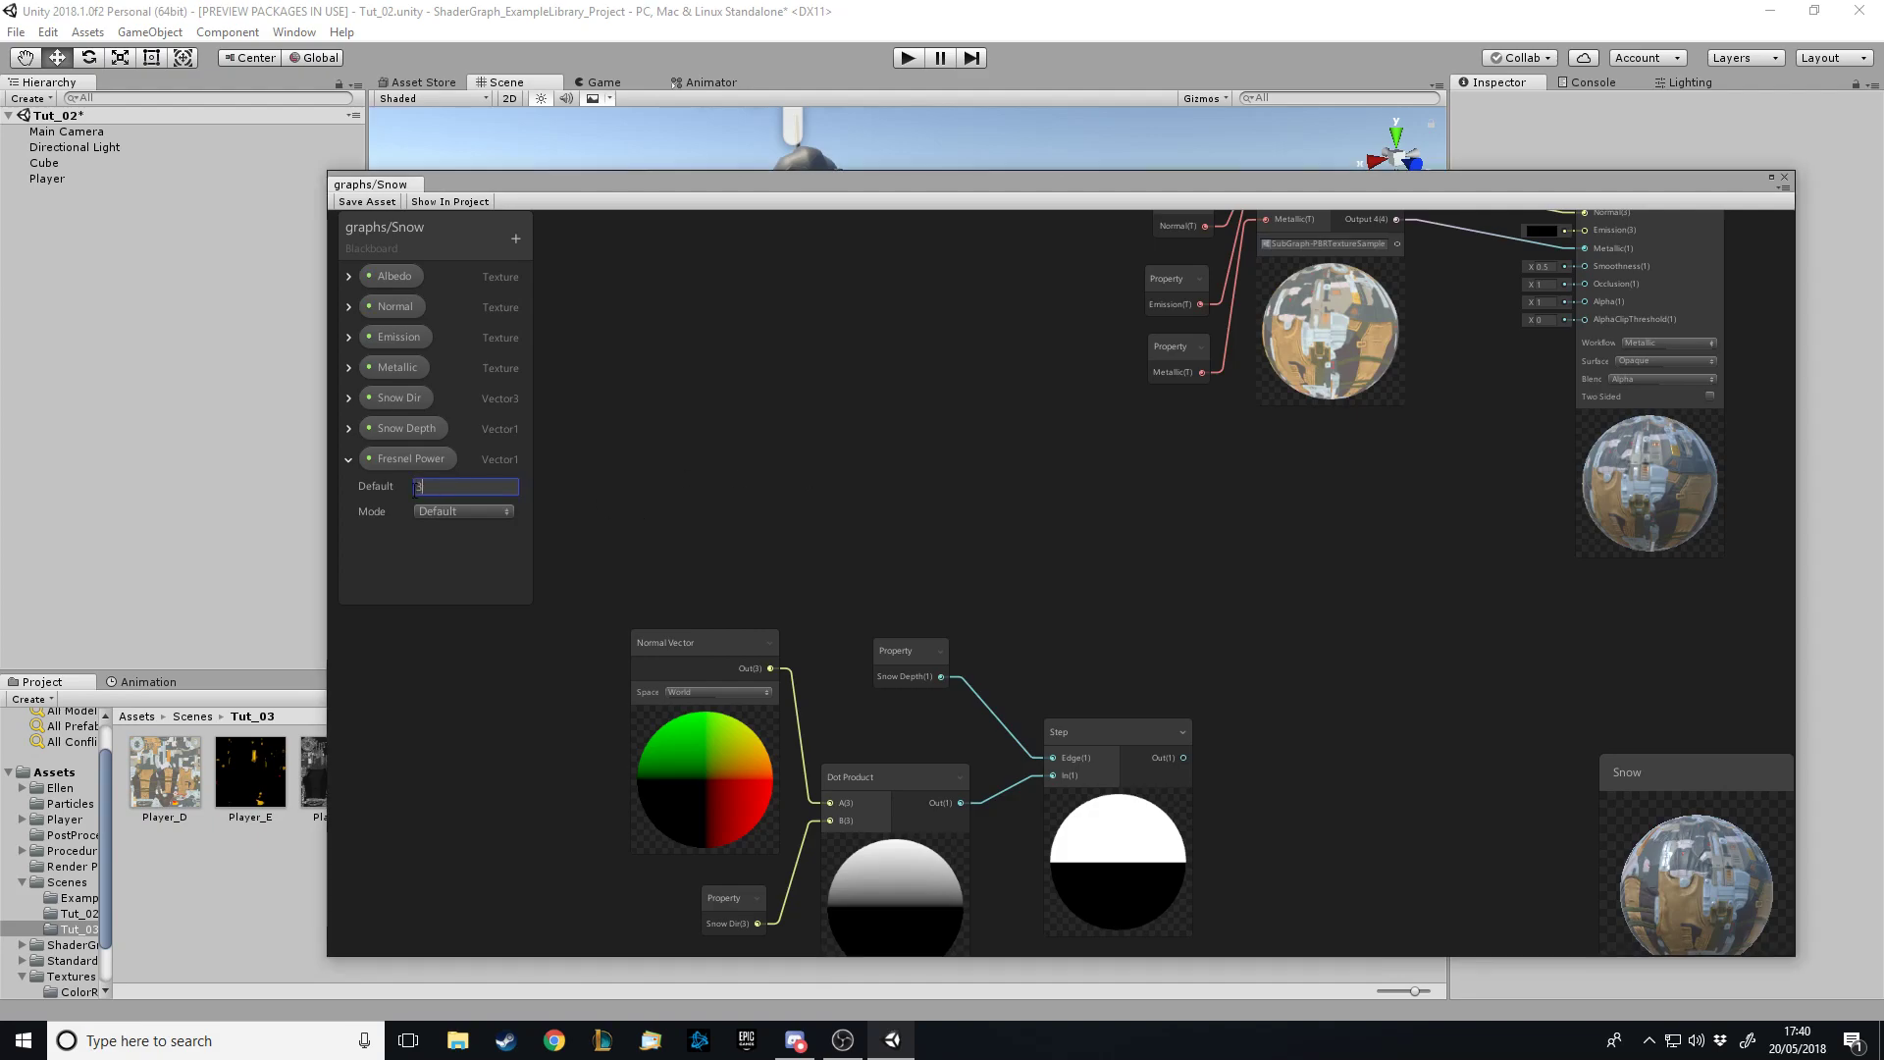
Place Fresnel Power in the graph and wire it into a new Fresnel Effect's Power
drag(411, 458, 904, 458)
click(892, 399)
key(space)
text(fresnel)
key(Return)
drag(682, 468, 664, 503)
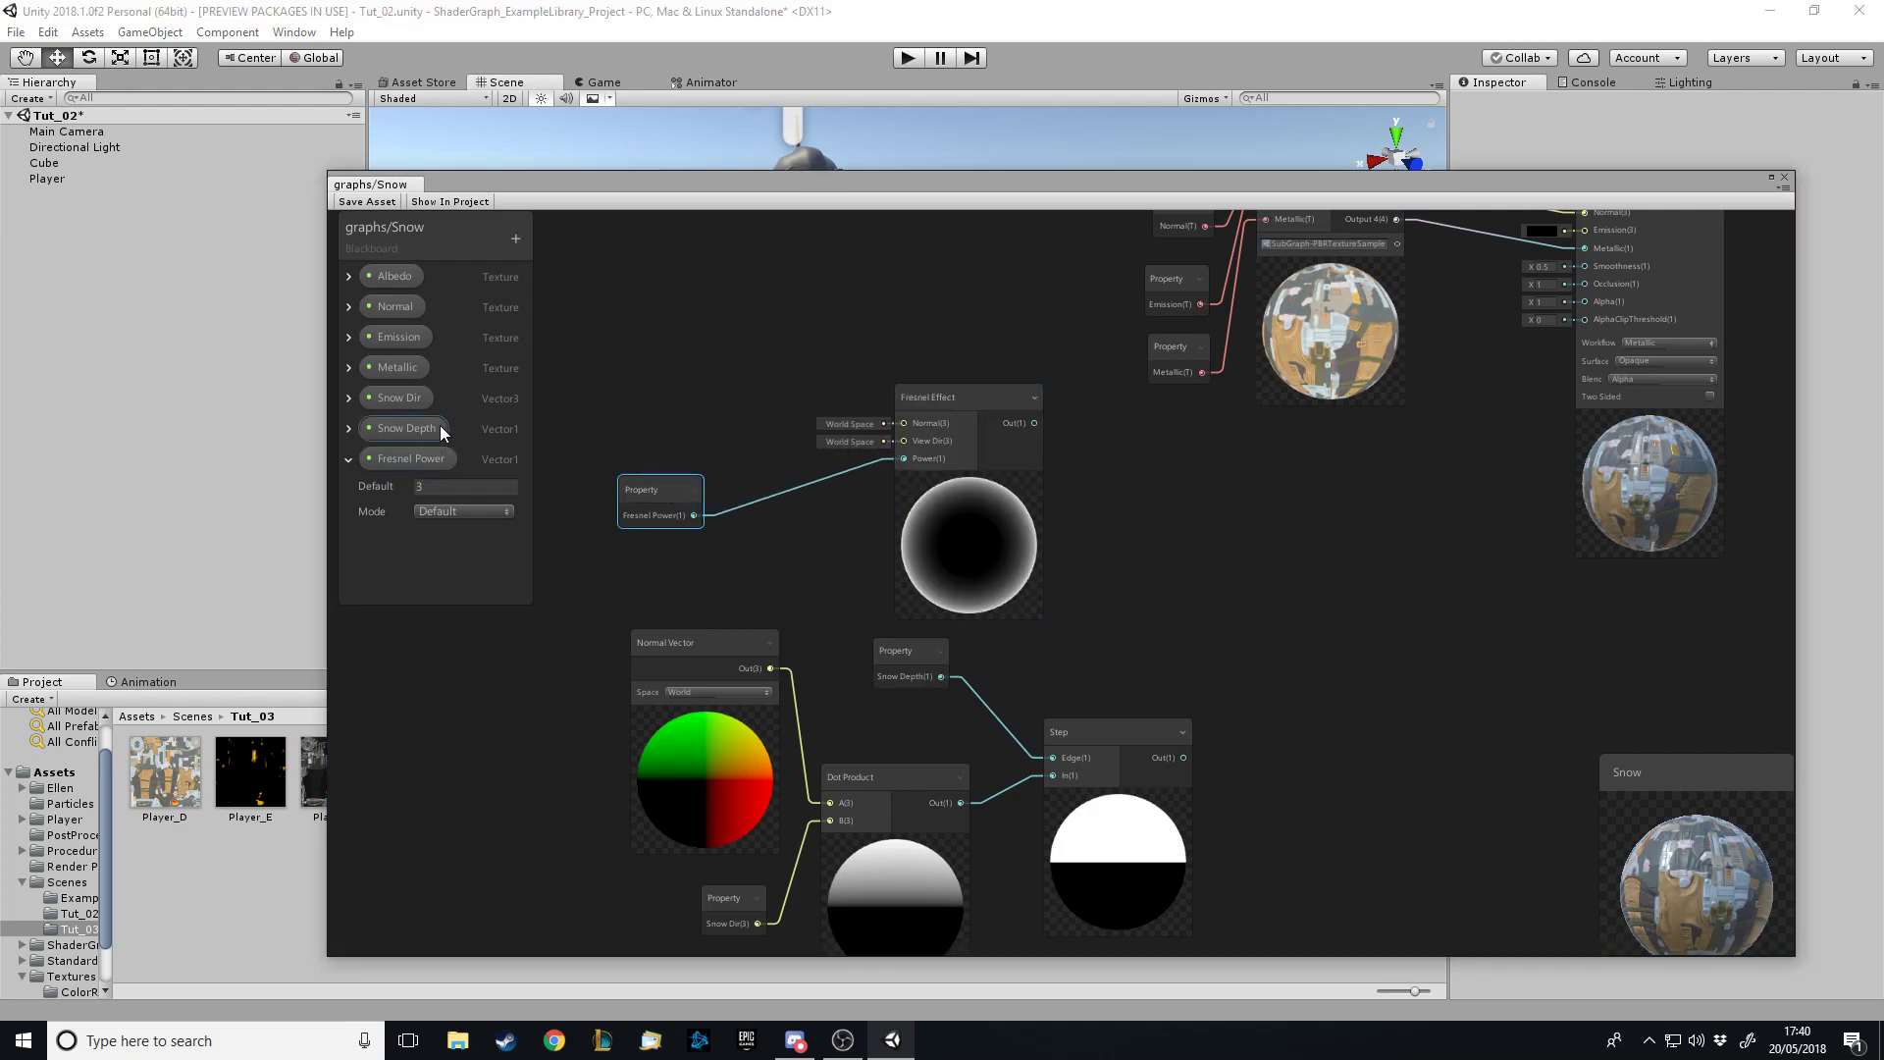
Raise Fresnel Power's default to 4 and move the Fresnel nodes left
click(435, 488)
text(4)
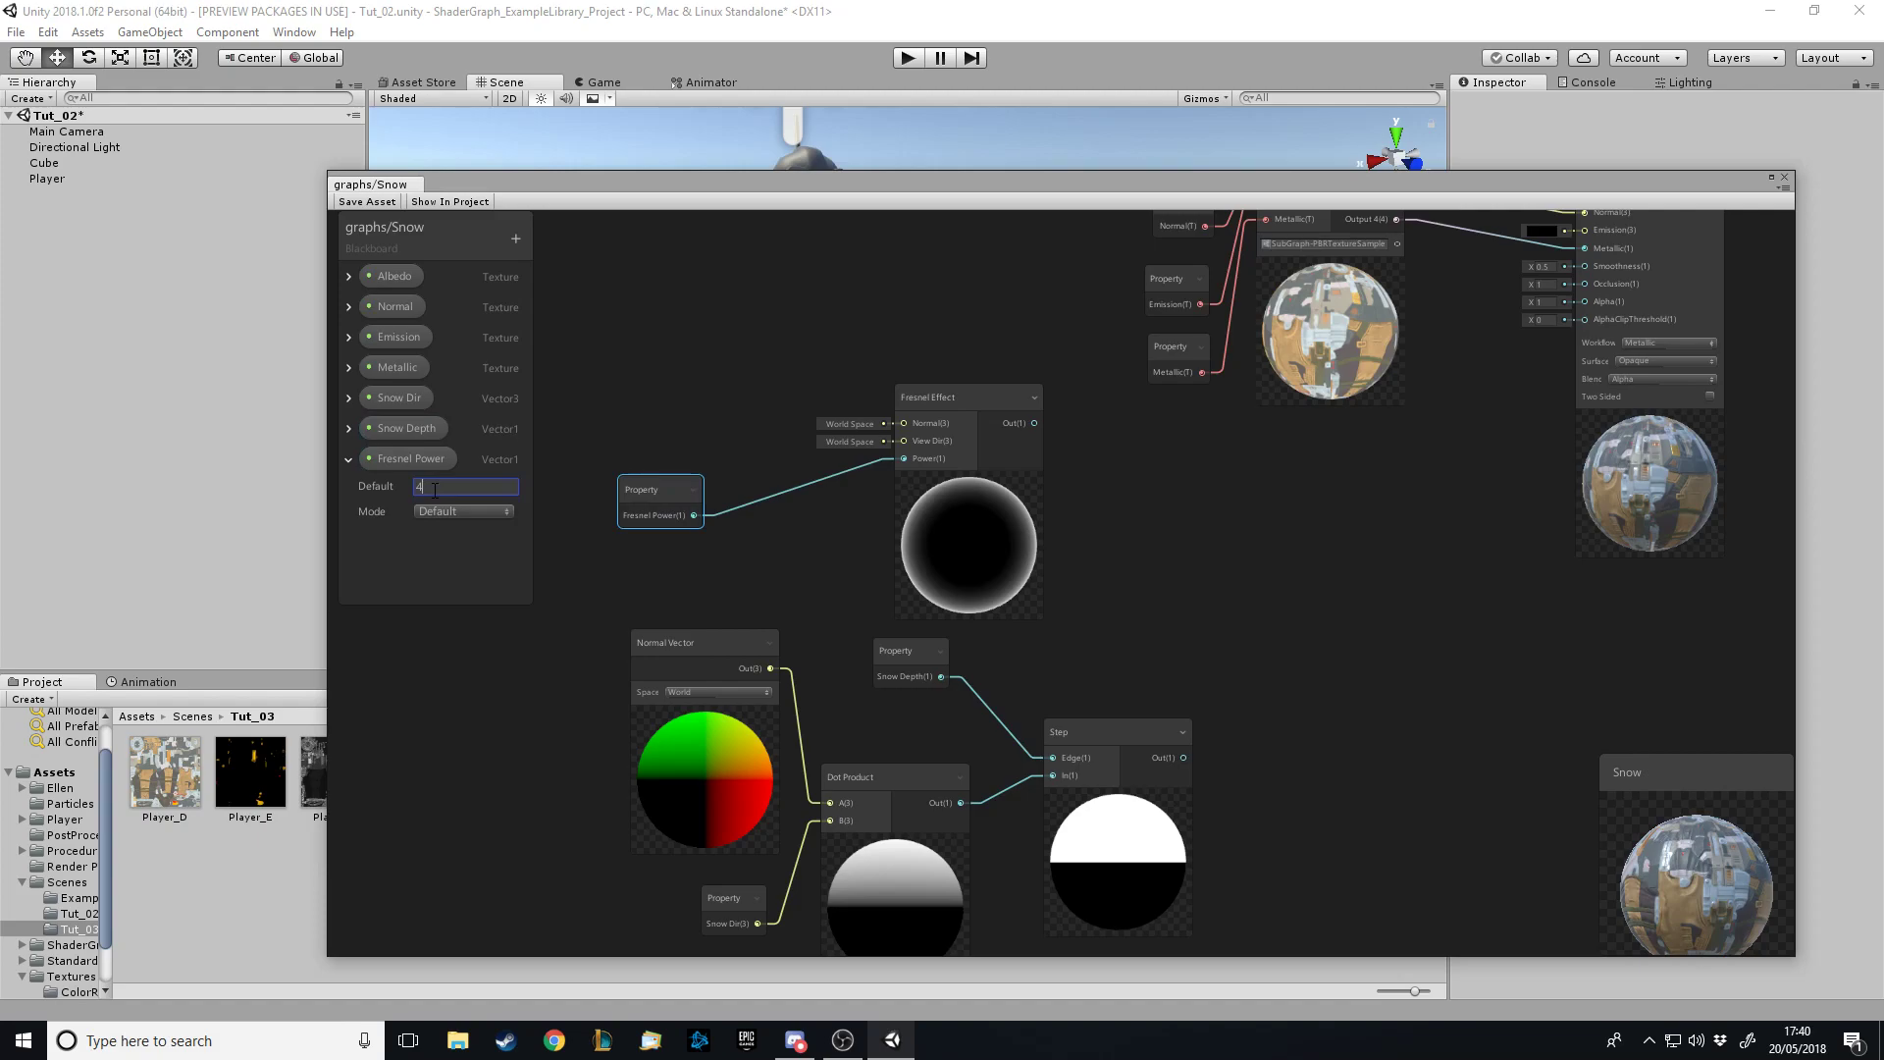
drag(962, 391, 840, 386)
drag(633, 483, 569, 457)
drag(841, 412, 739, 399)
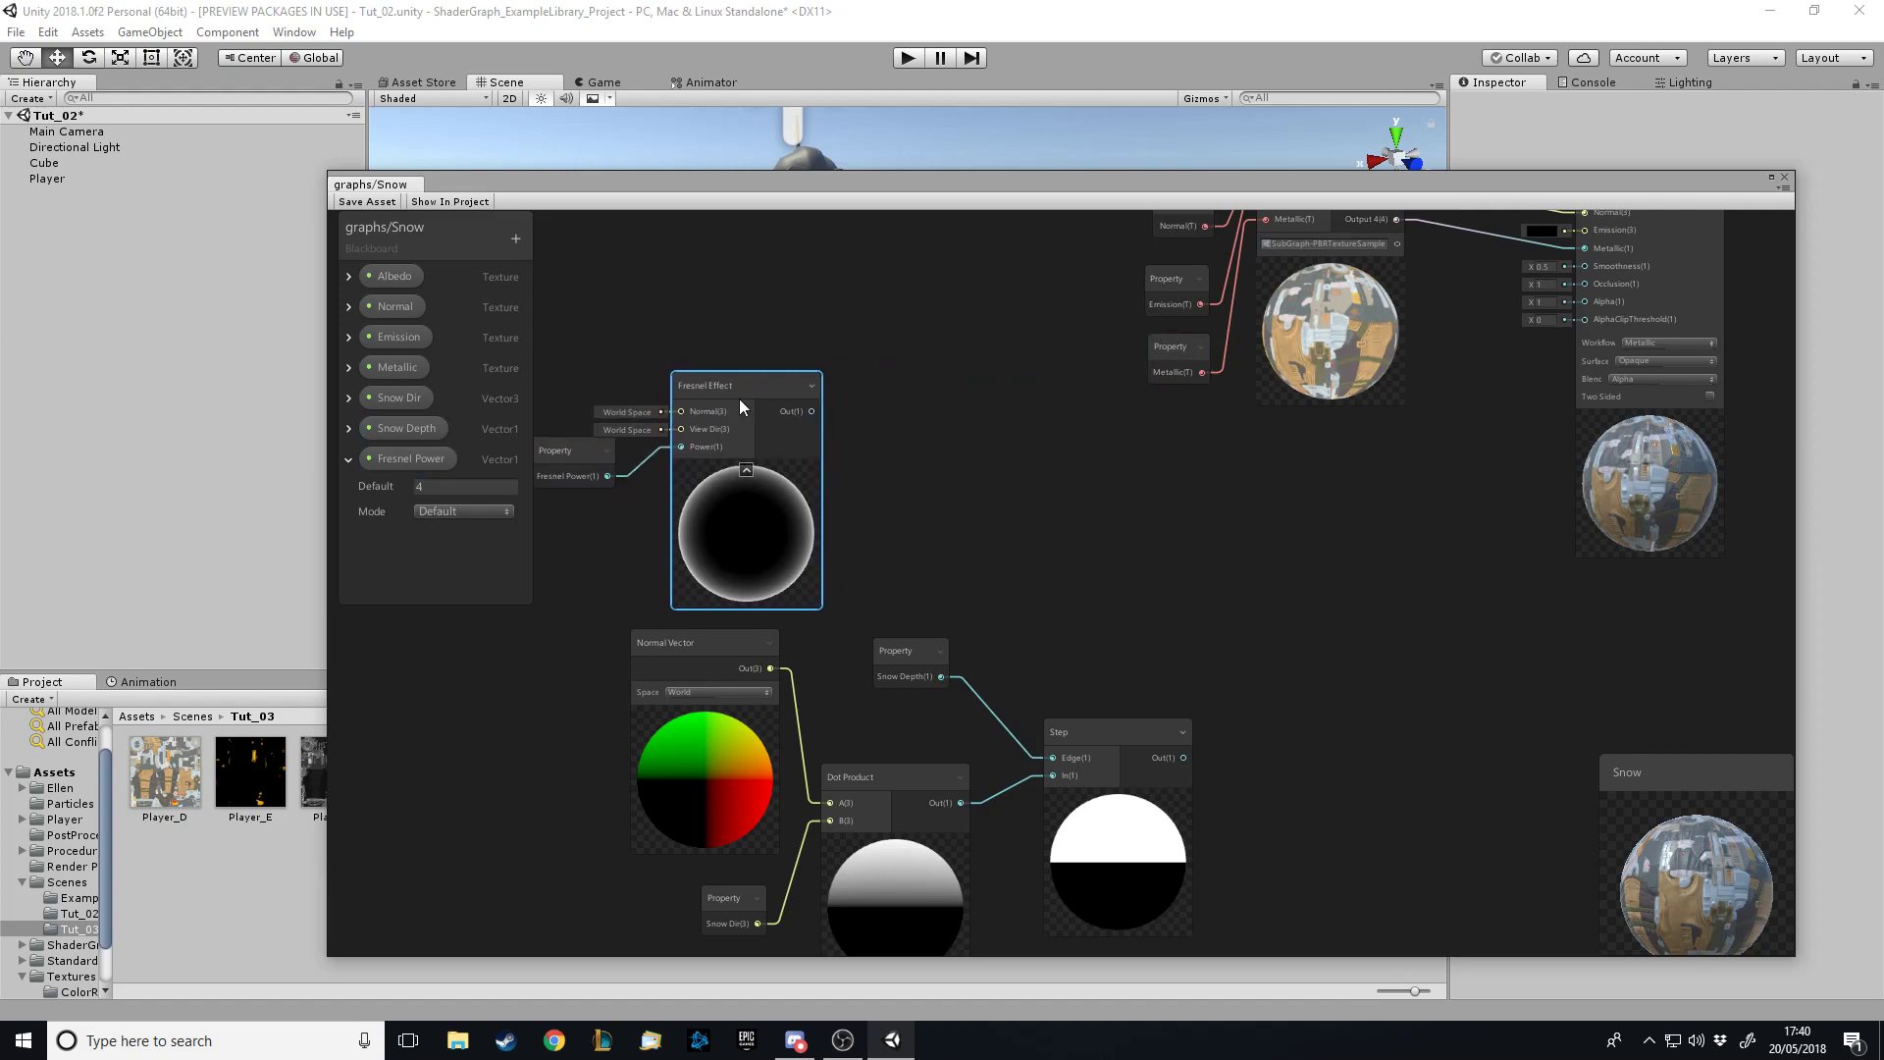
scroll(867, 552, down, 1)
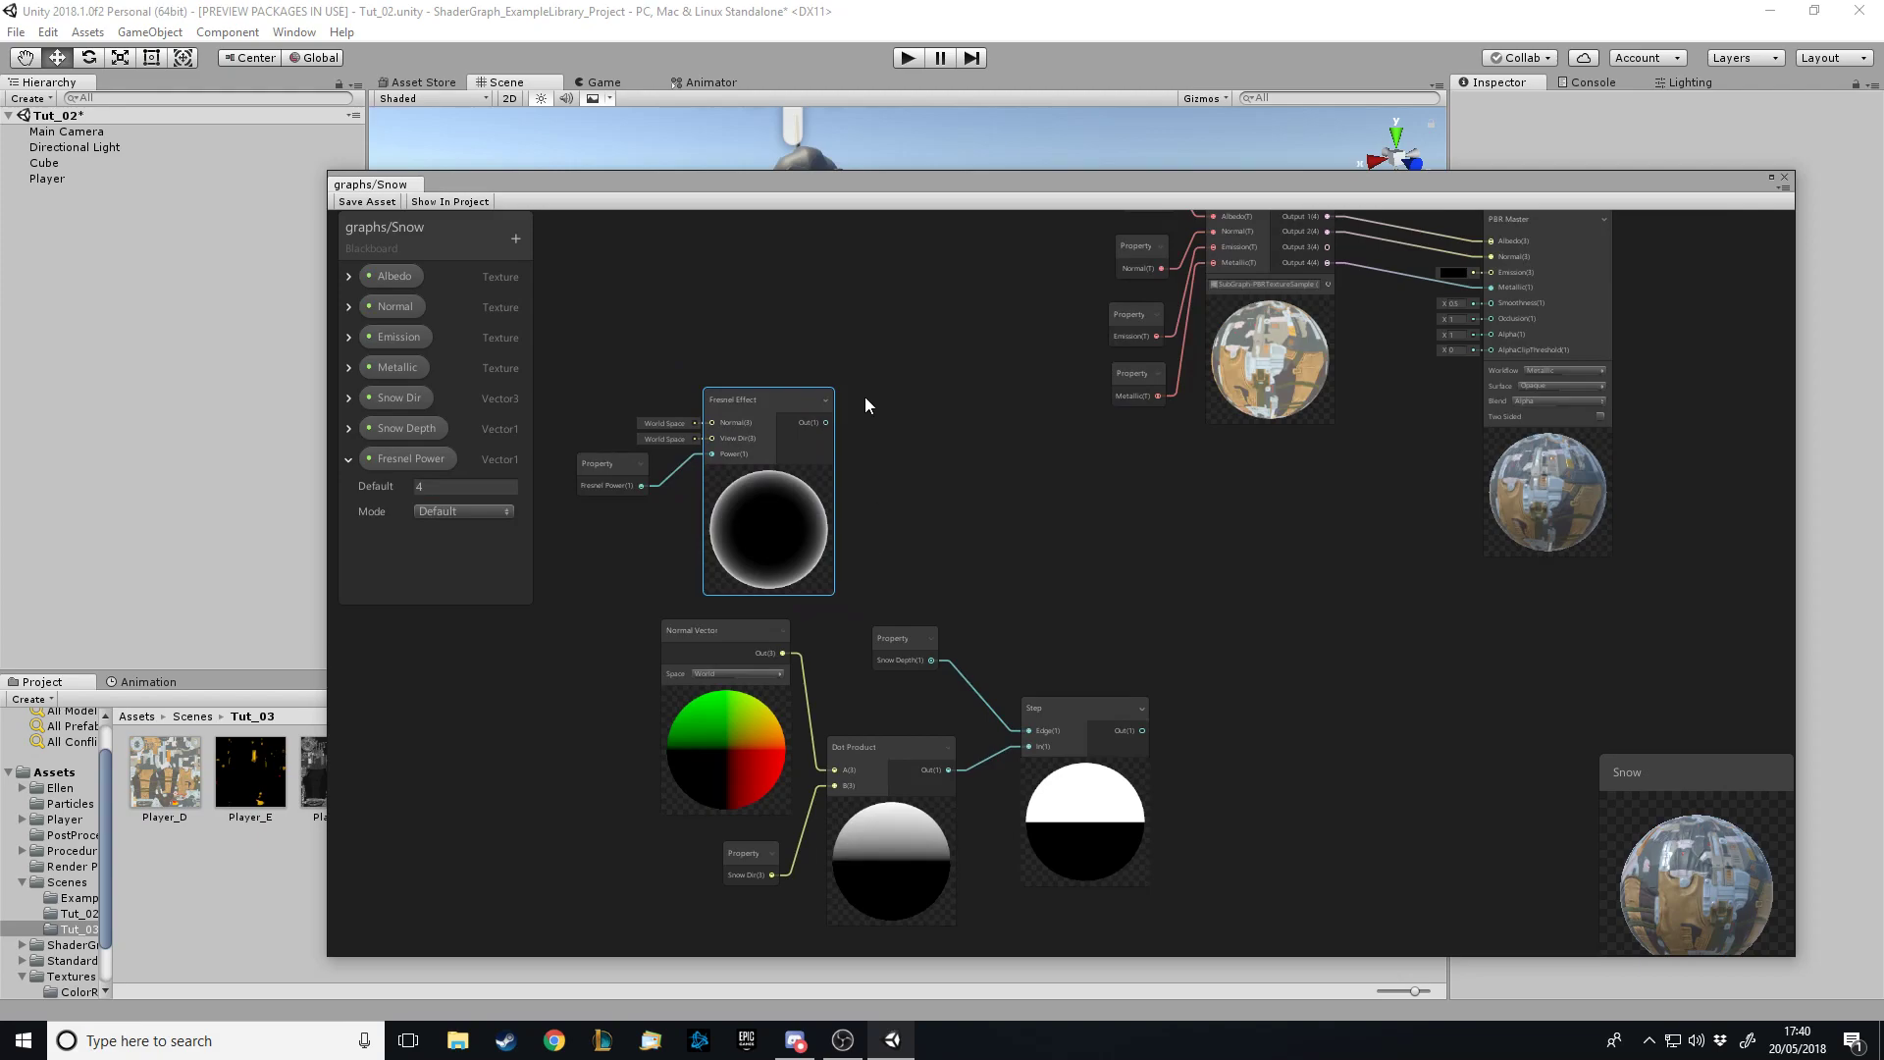
Add a white Color property 'Fresnel Color' and place it in the graph
click(349, 459)
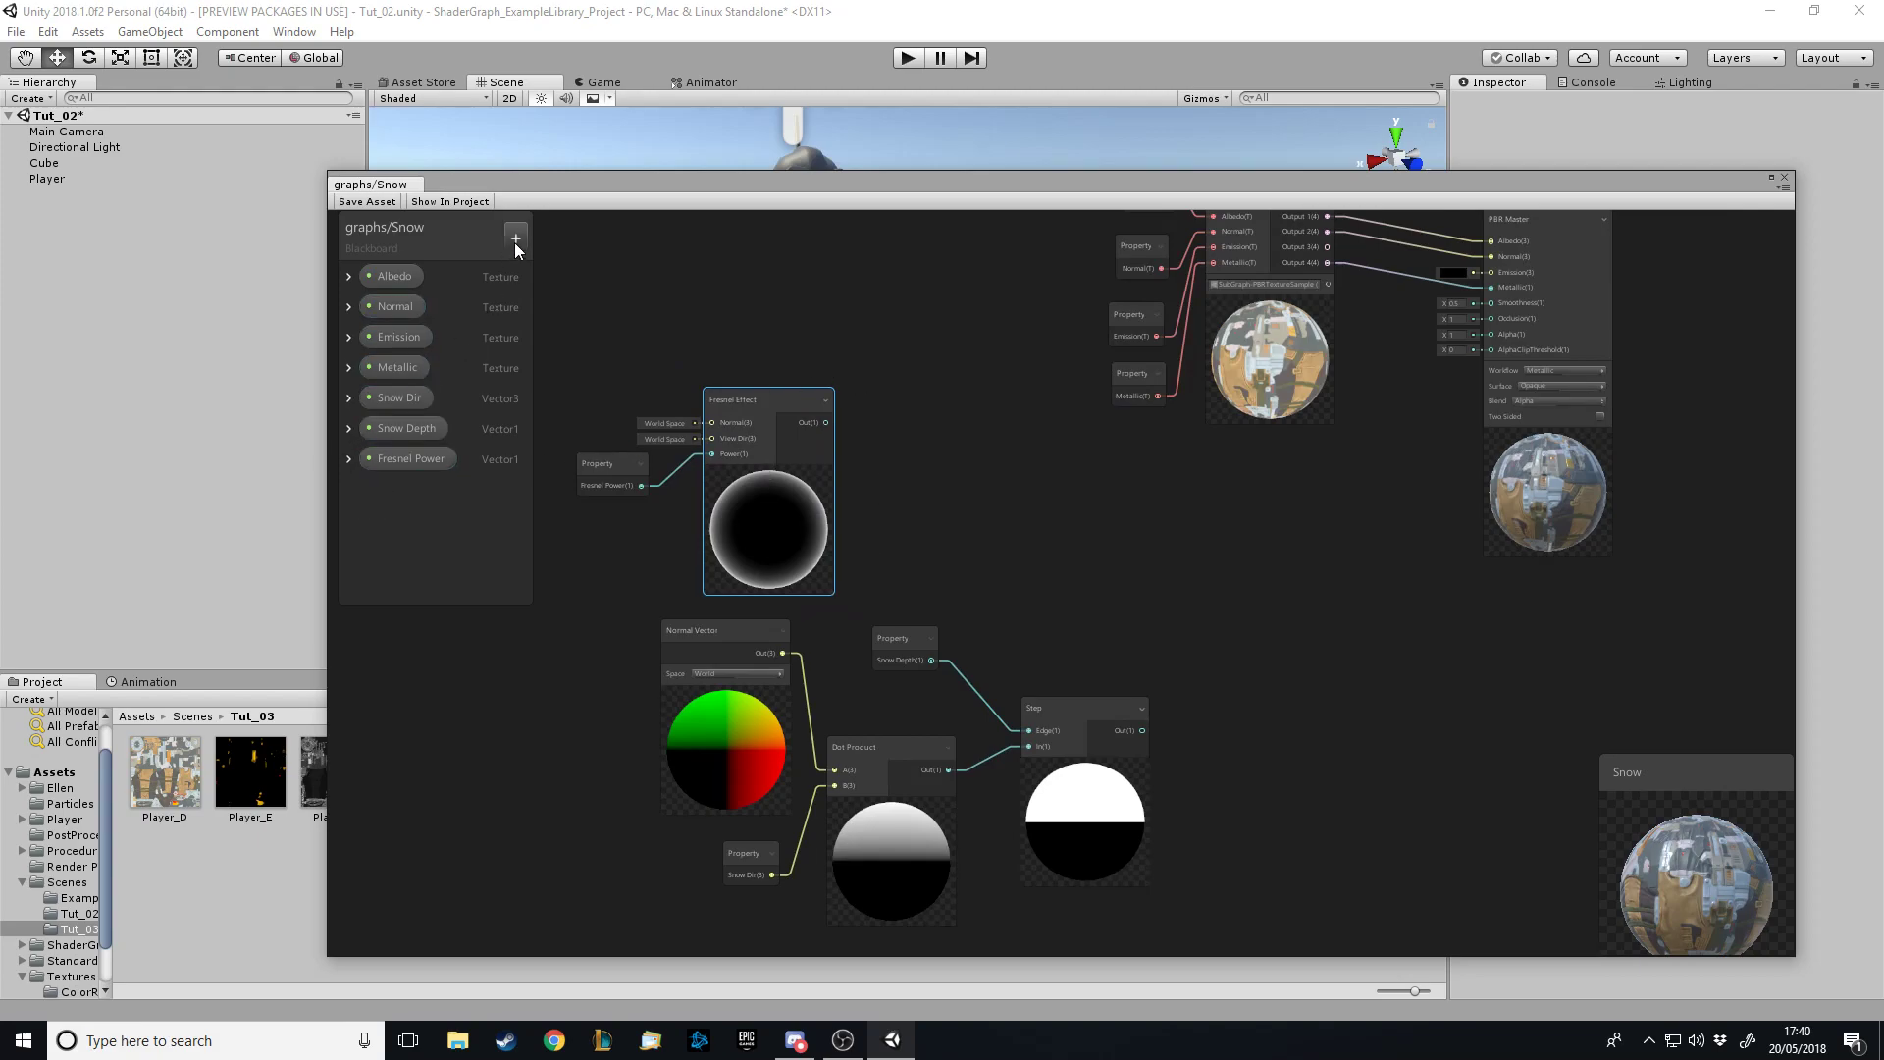
click(514, 238)
click(574, 342)
text(Fr)
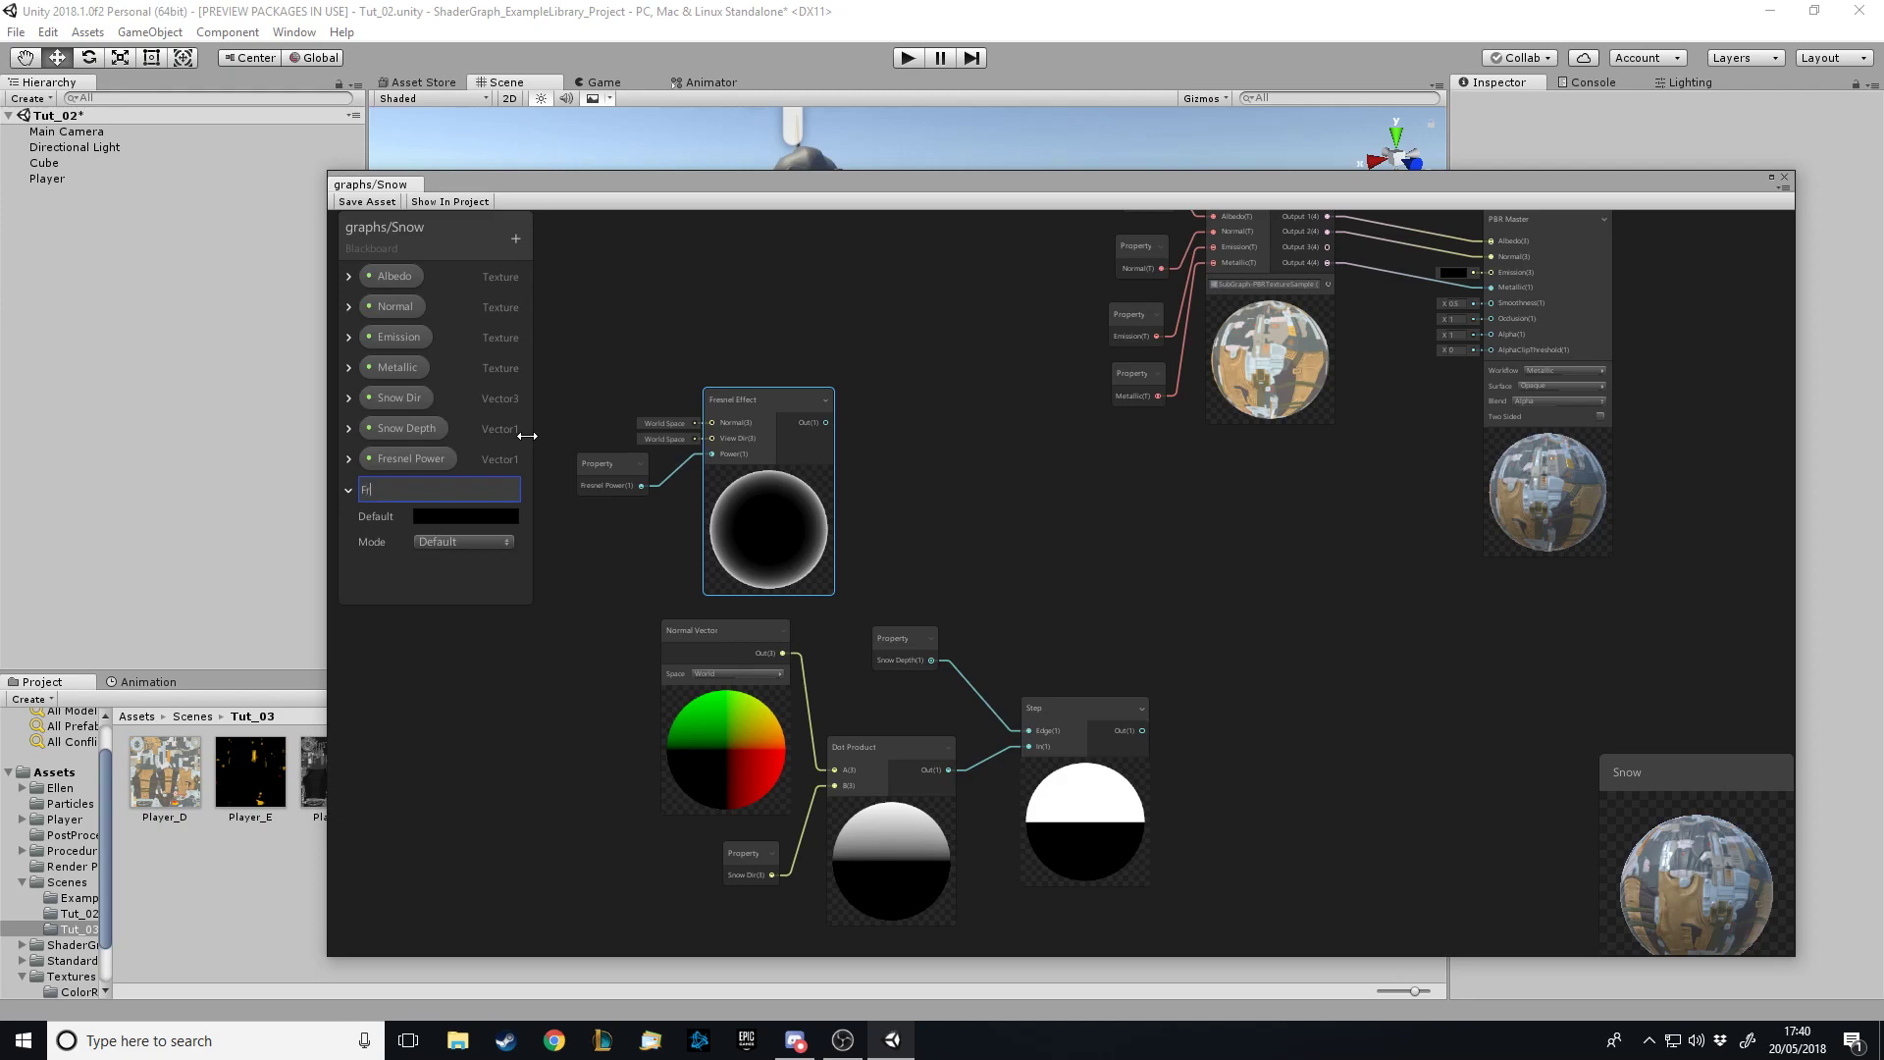
text(esnel Color)
key(Return)
click(456, 516)
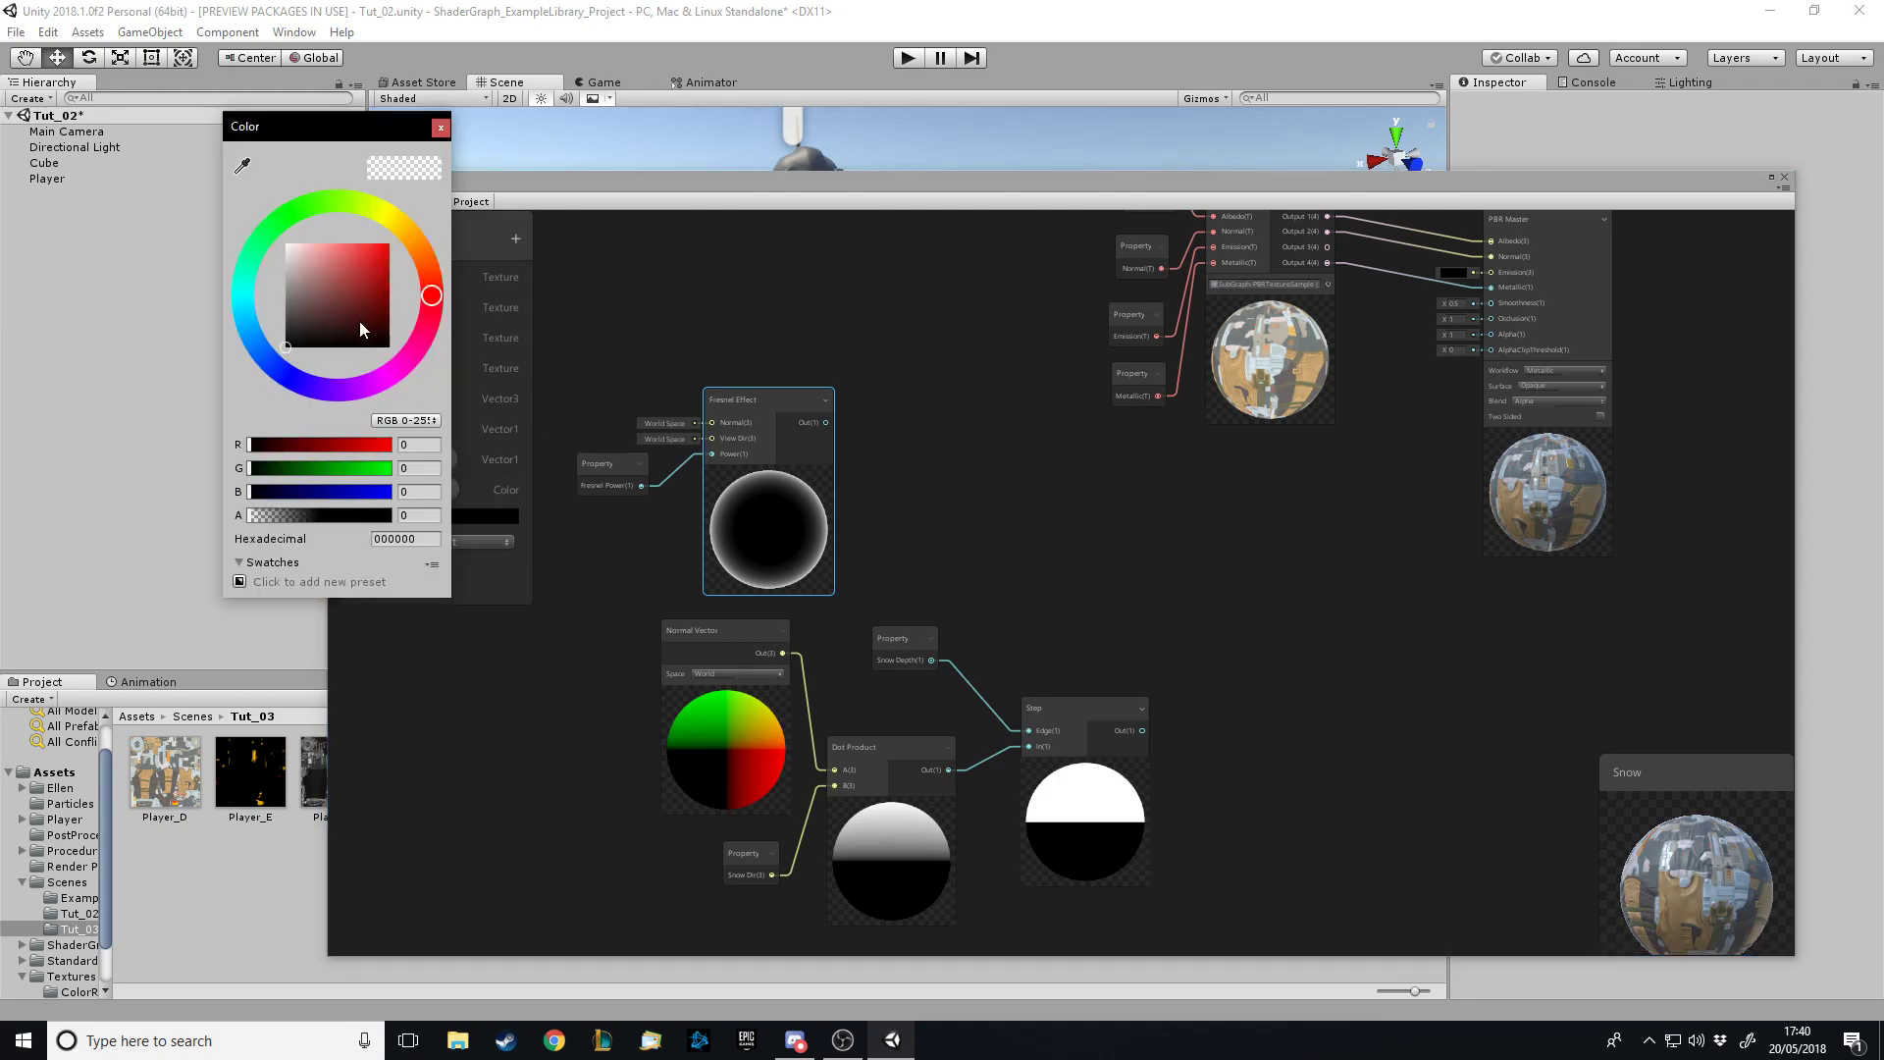
click(287, 245)
click(440, 128)
drag(412, 488, 748, 322)
Add a Multiply node combining the Fresnel Effect output with Fresnel Color
key(space)
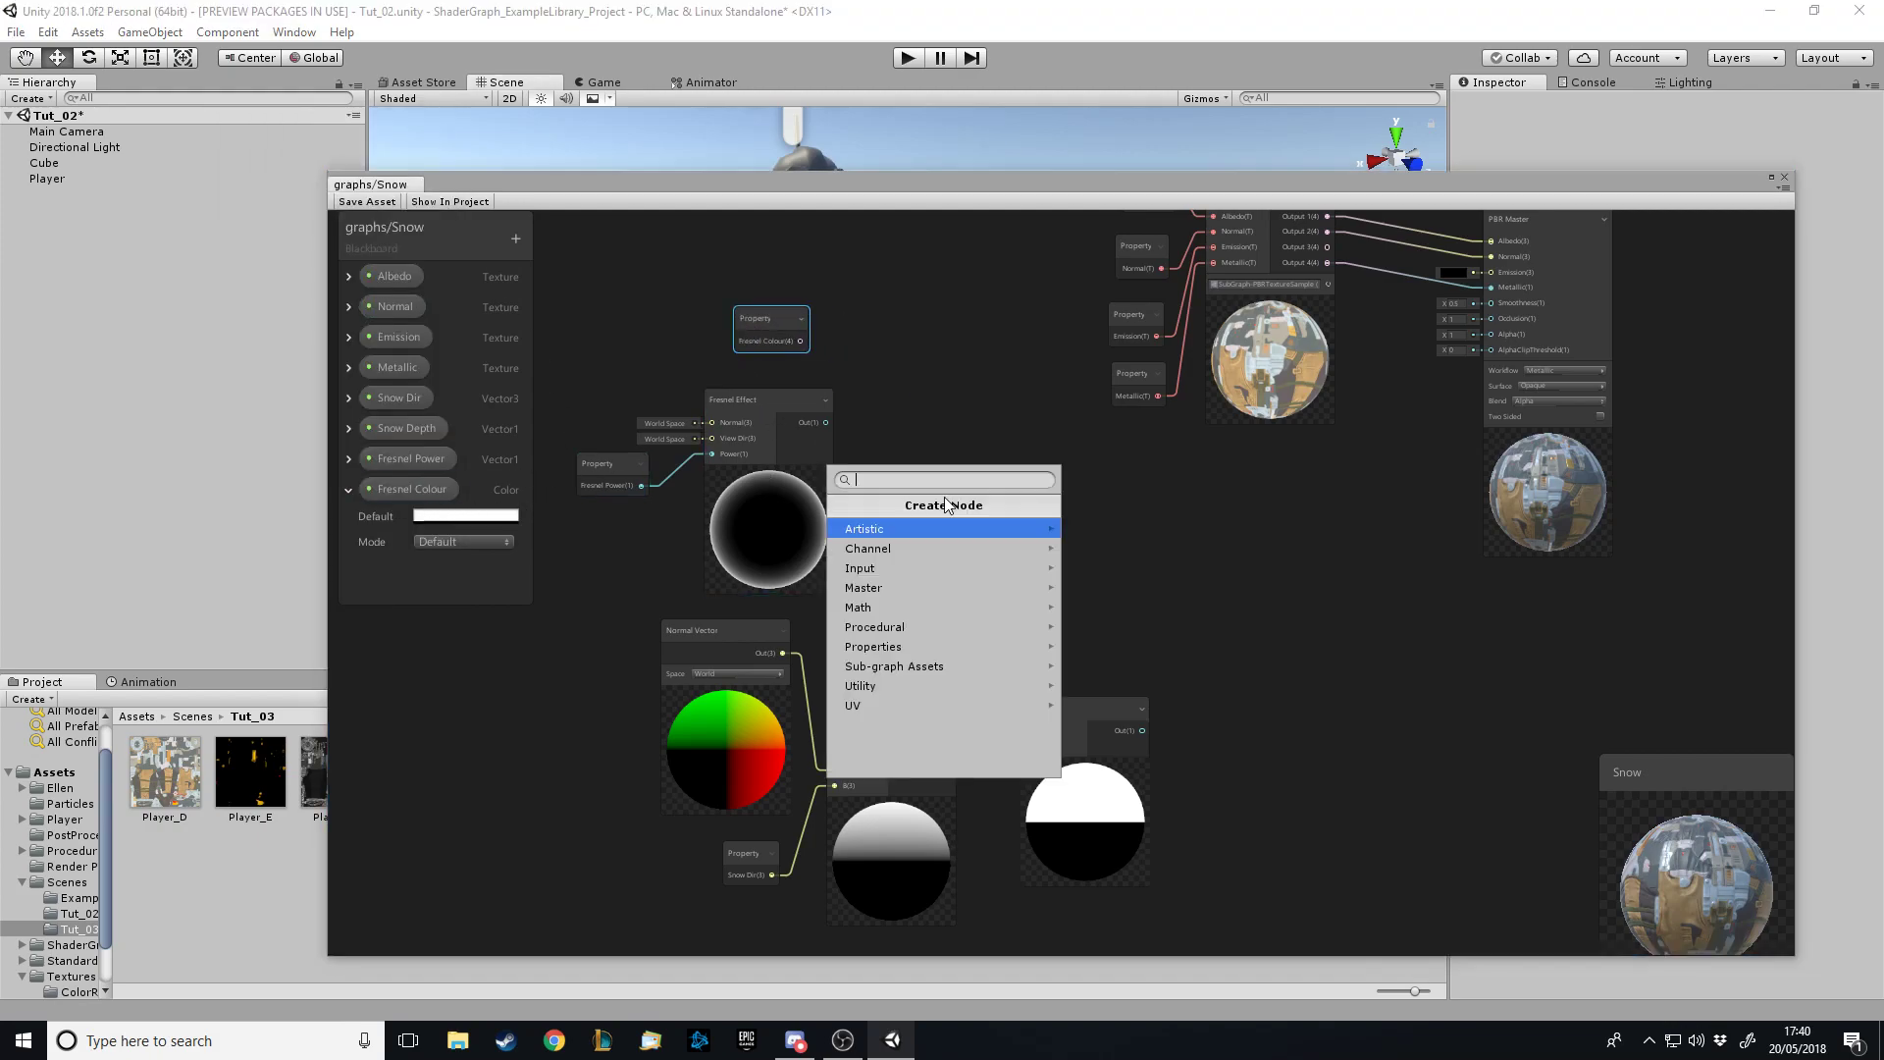
text(mul)
key(Return)
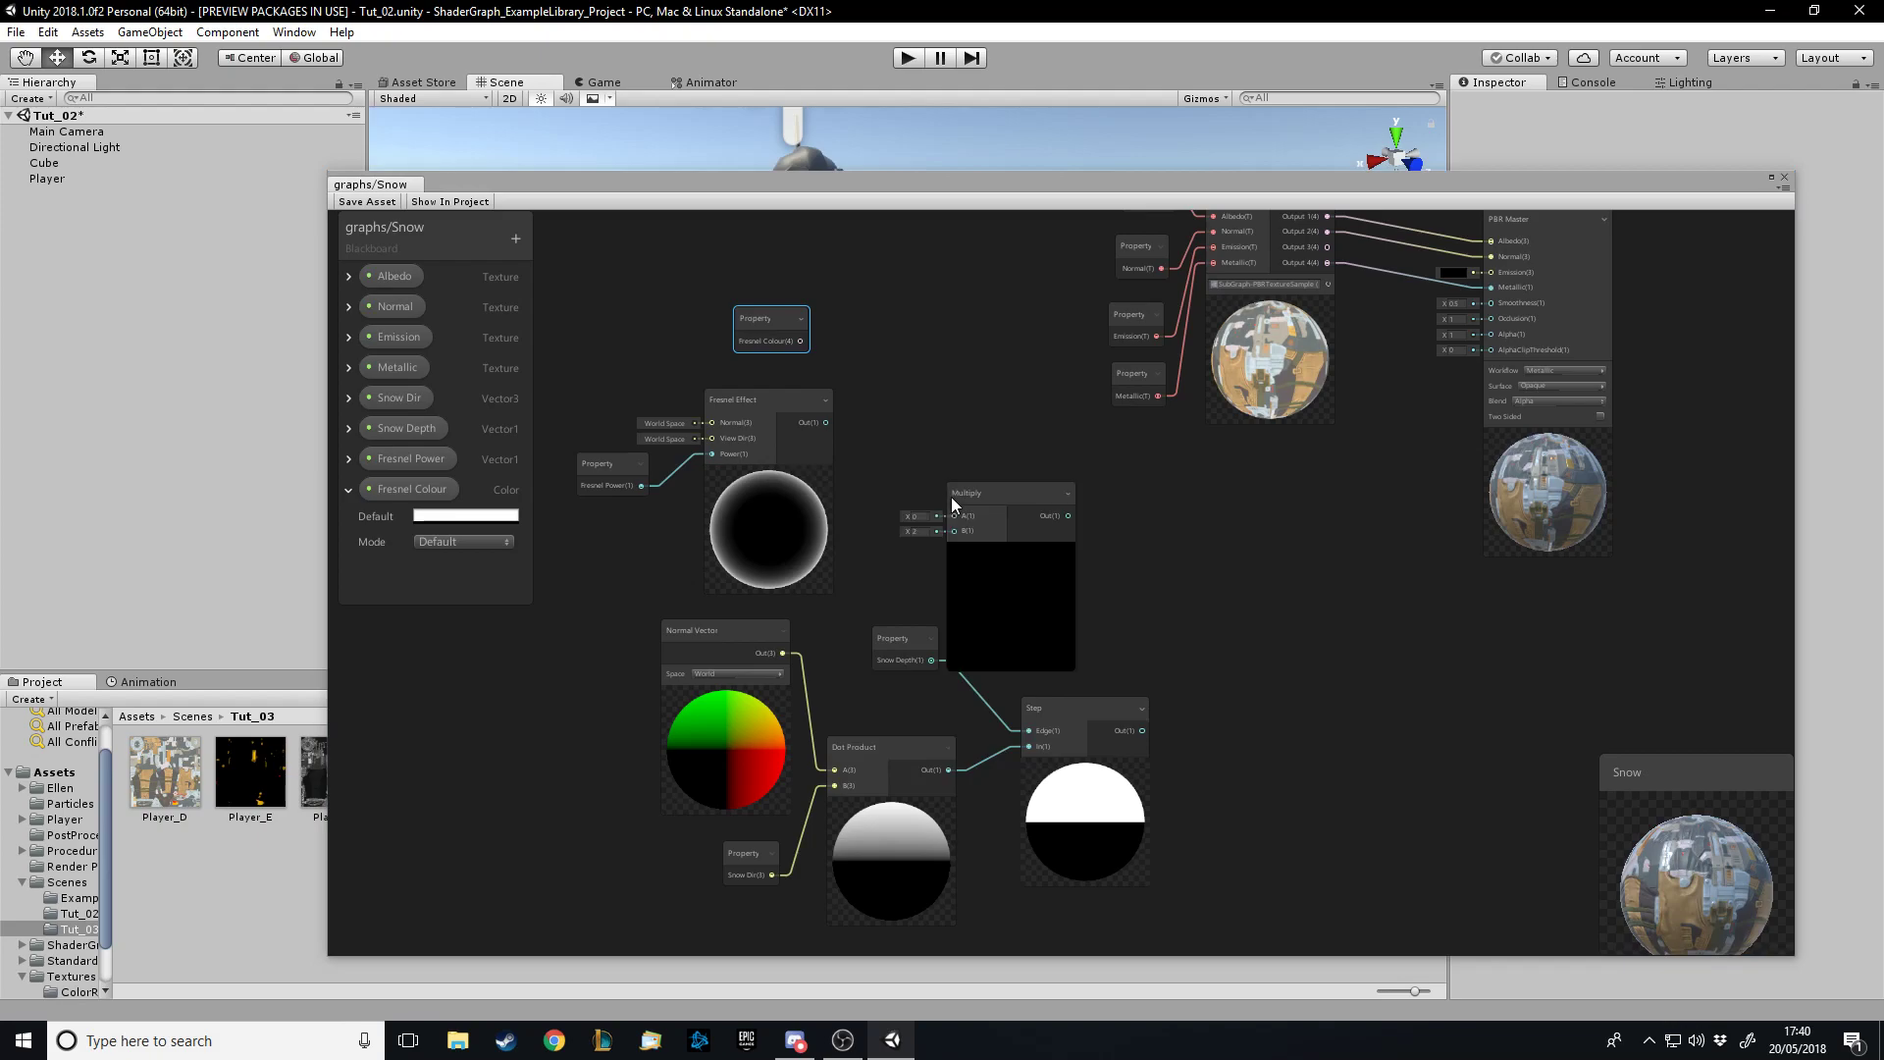
drag(992, 504, 915, 440)
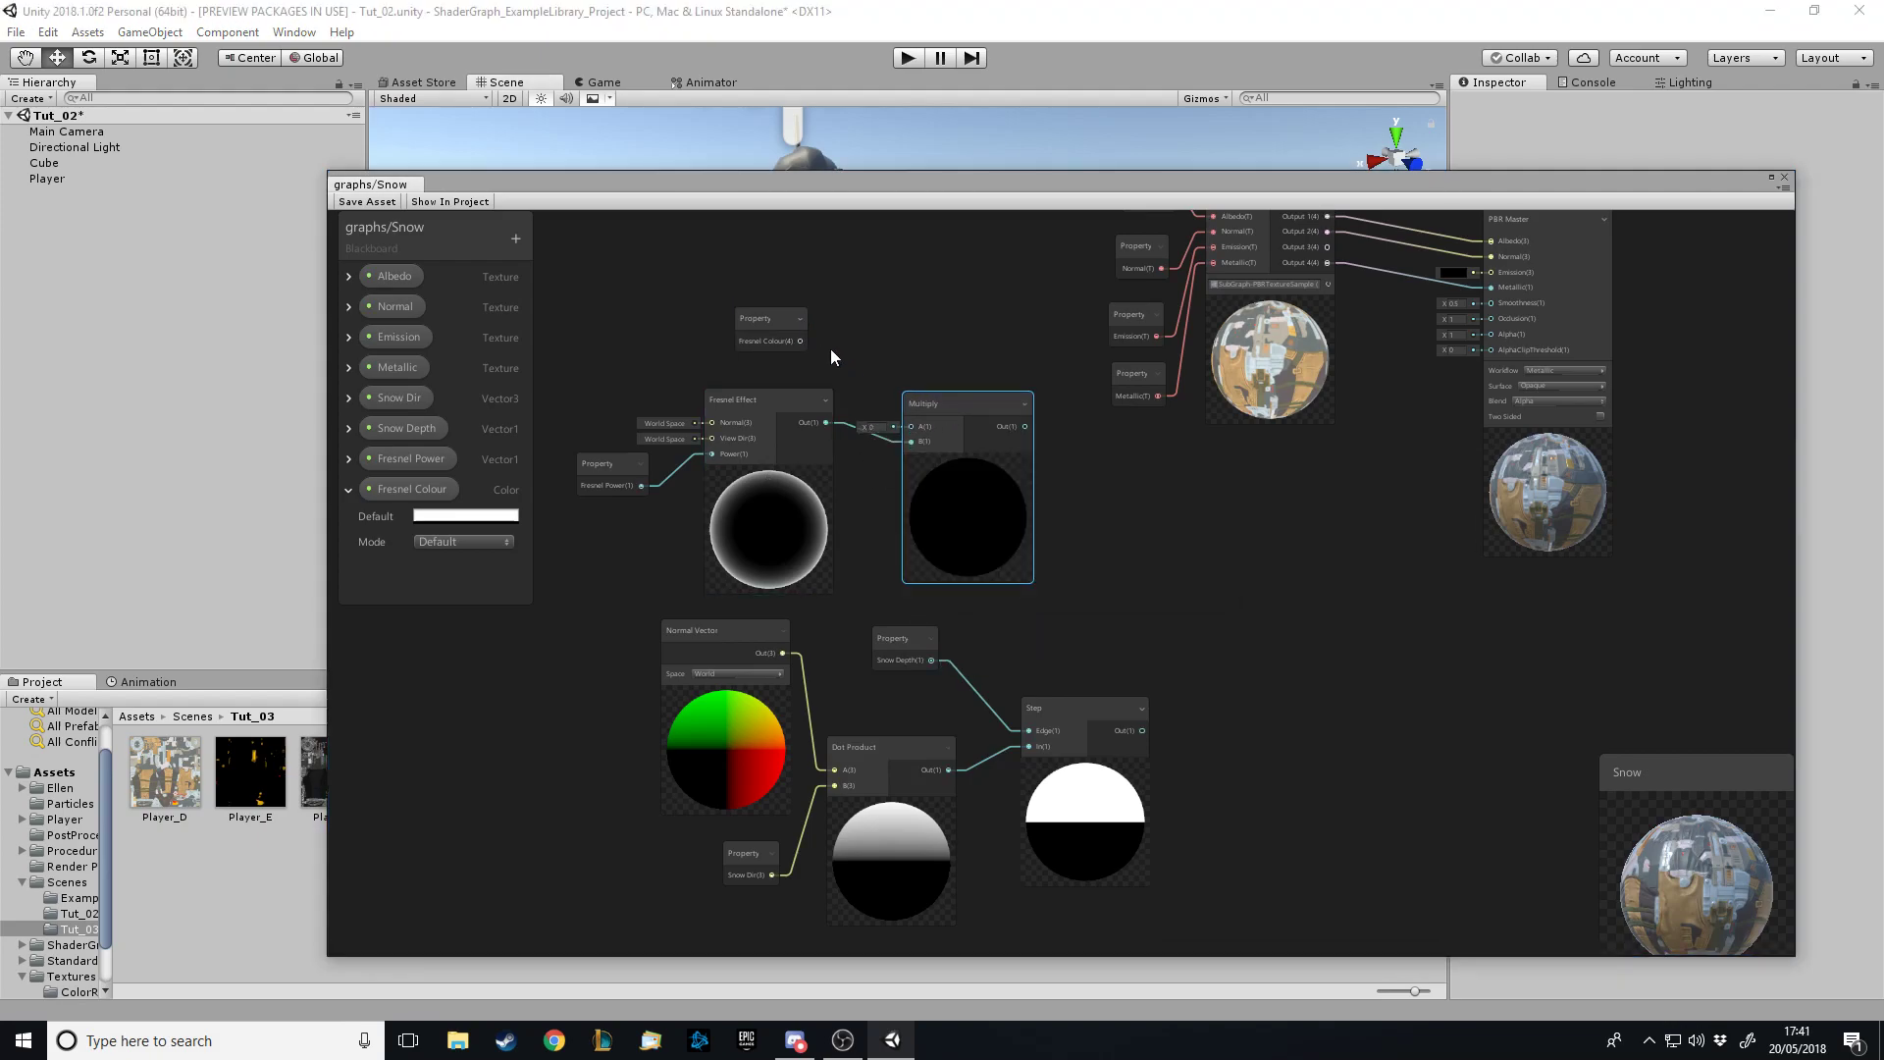
drag(801, 340, 911, 426)
Adjust the Fresnel Color shade and tidy the Fresnel, colour and Multiply nodes
click(419, 515)
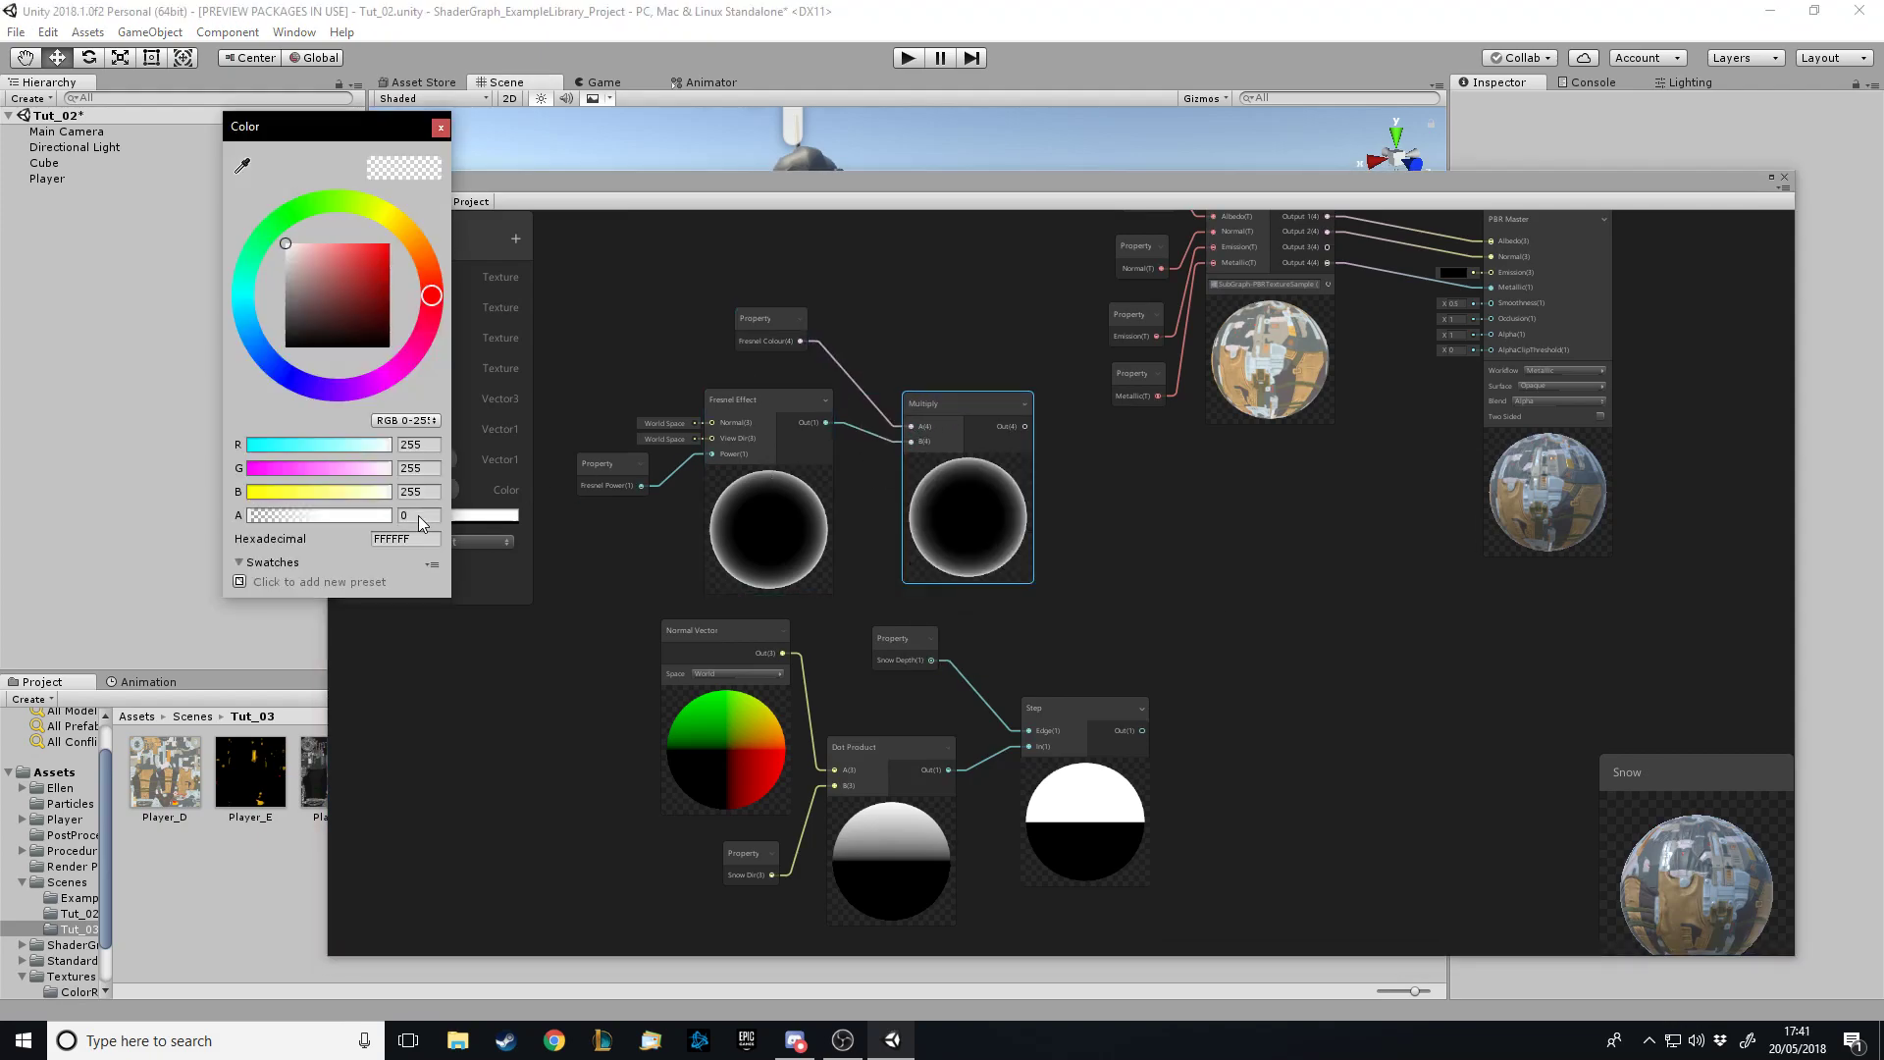
drag(379, 279, 201, 210)
click(441, 128)
drag(797, 416, 794, 424)
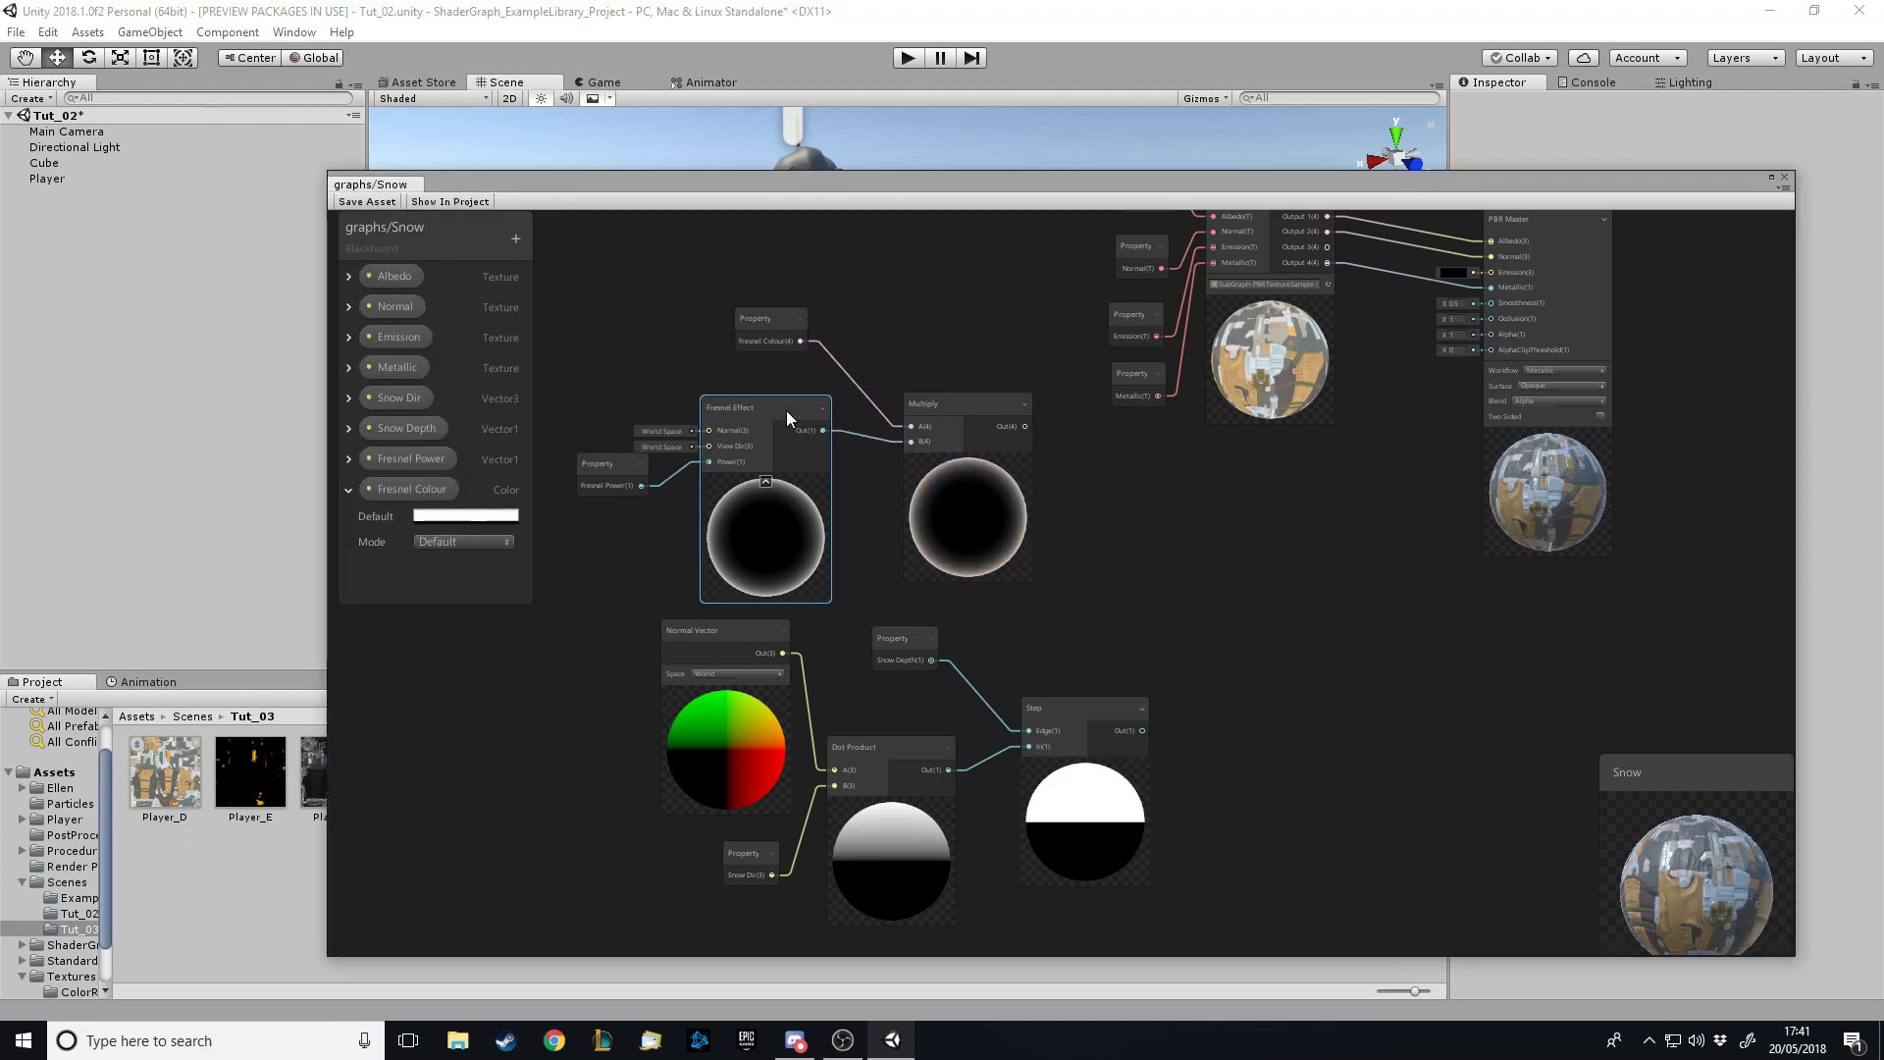
drag(788, 324, 768, 336)
drag(967, 415, 936, 409)
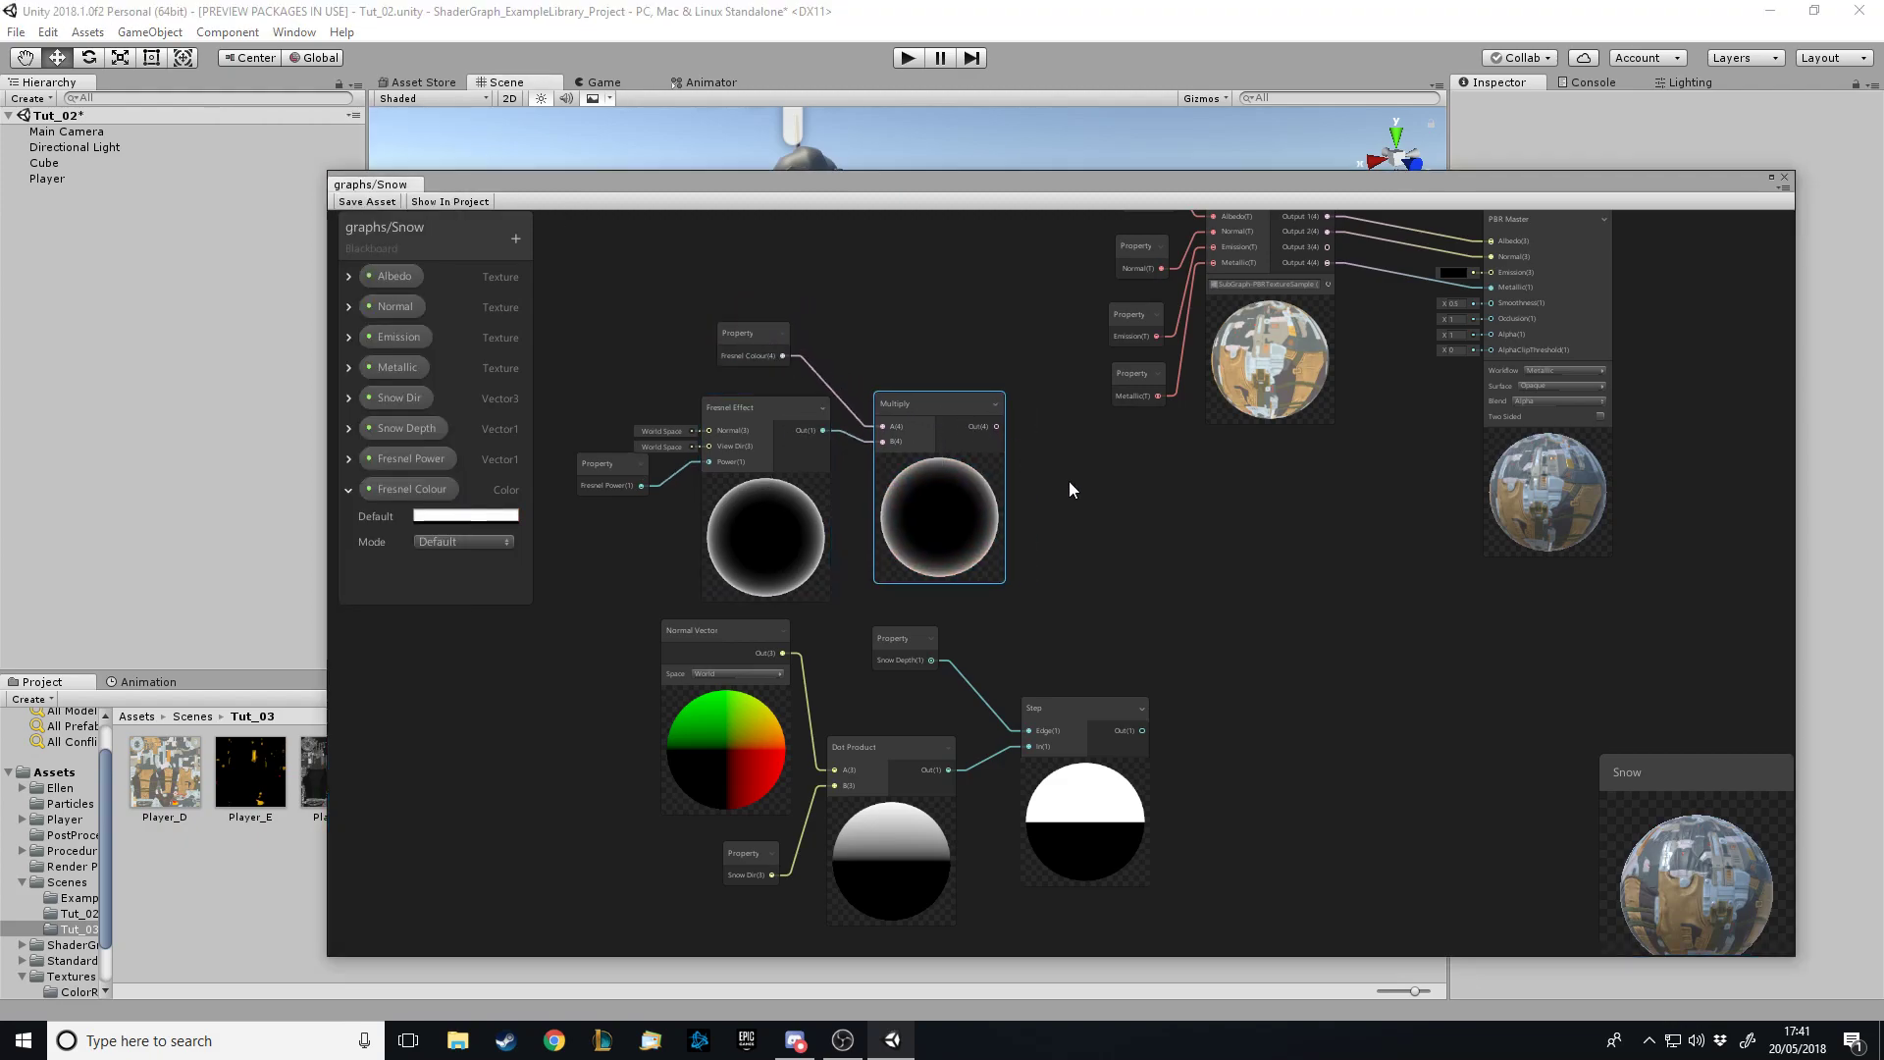
click(1087, 512)
key(space)
Add a second Multiply node fed by the coloured Fresnel output
text(mult)
key(Return)
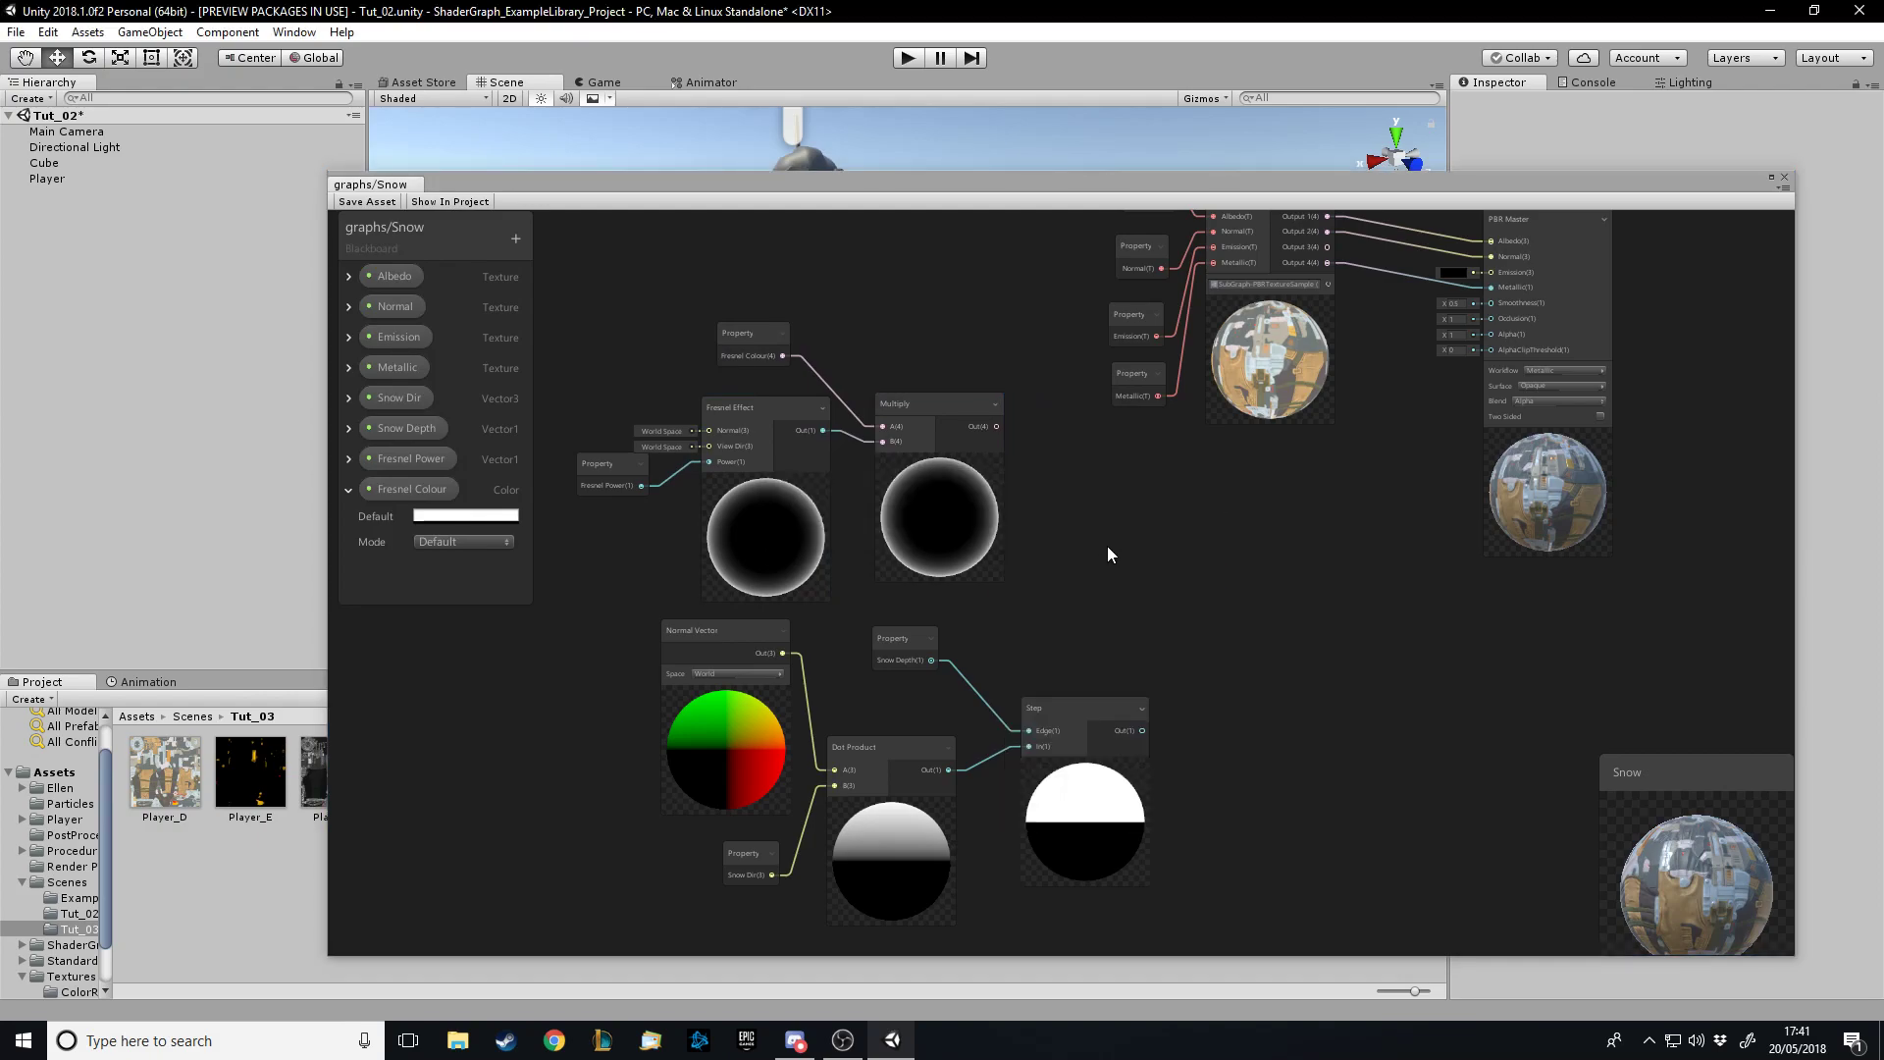
drag(1172, 547, 1142, 731)
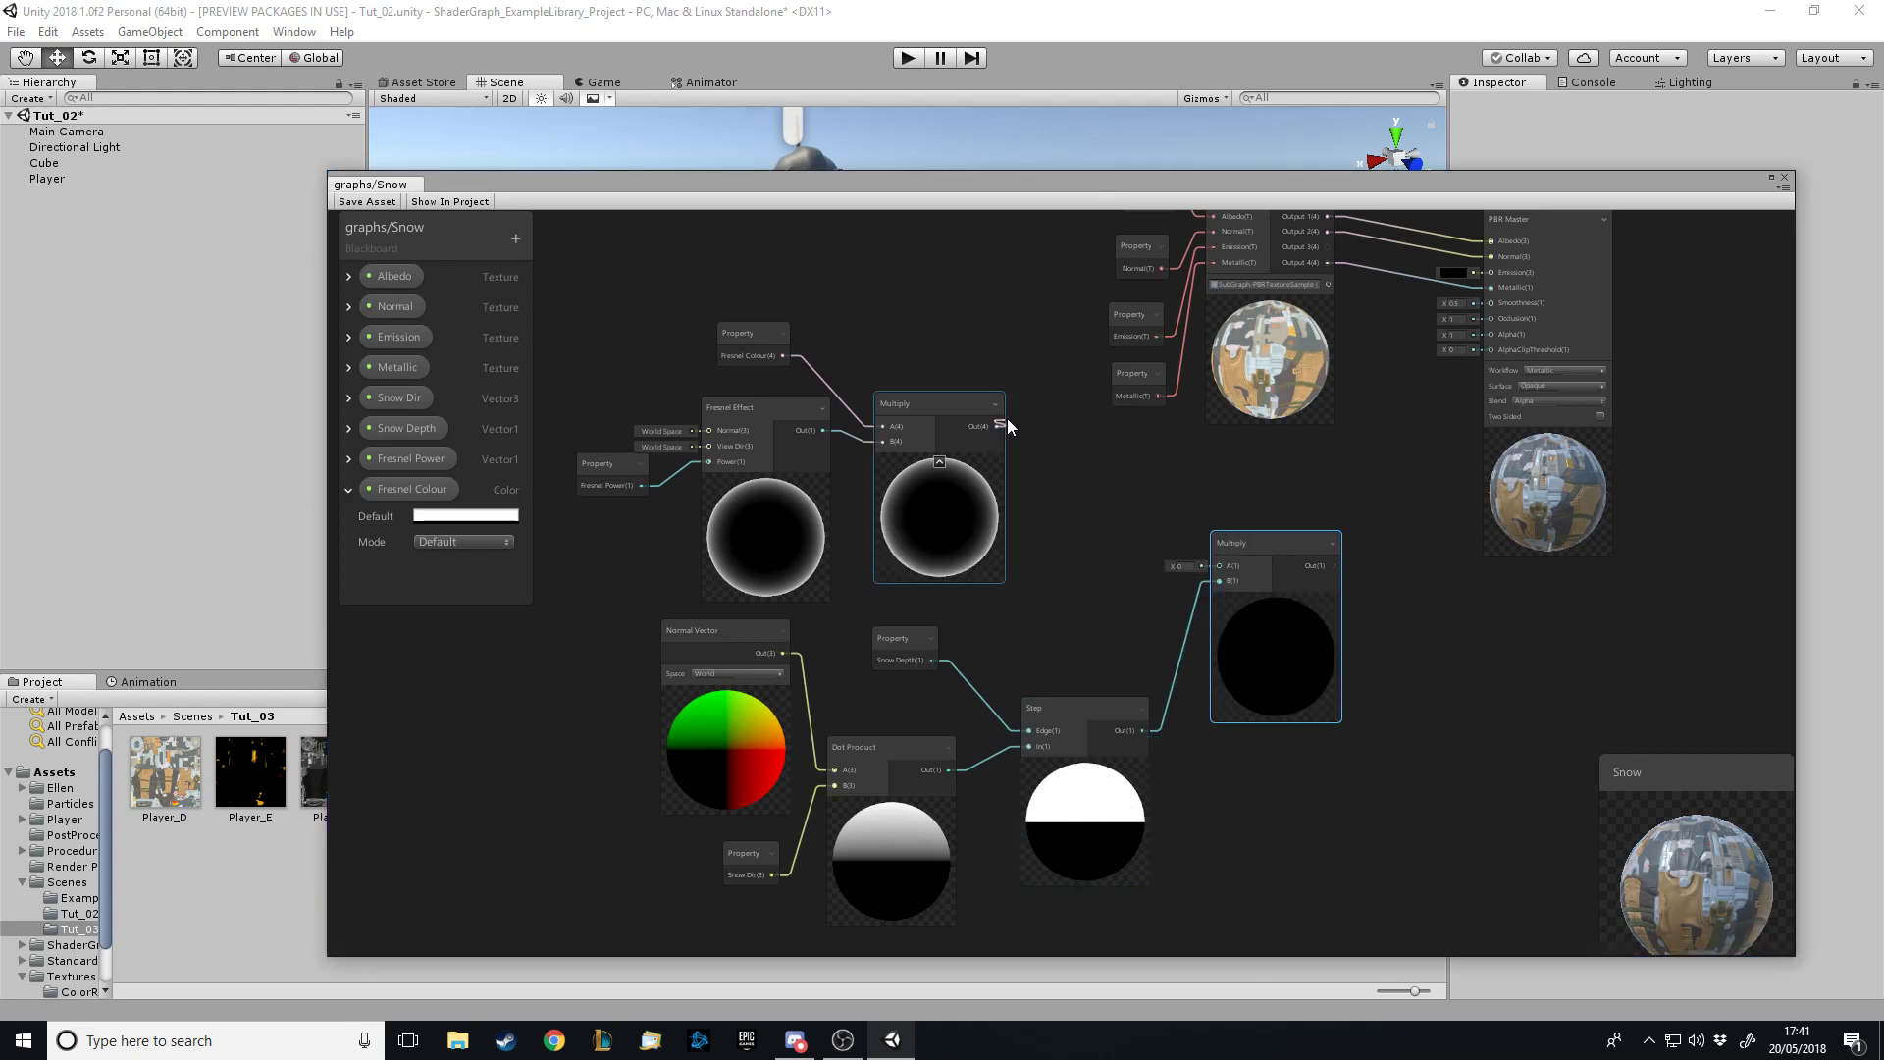
drag(1095, 446, 1218, 565)
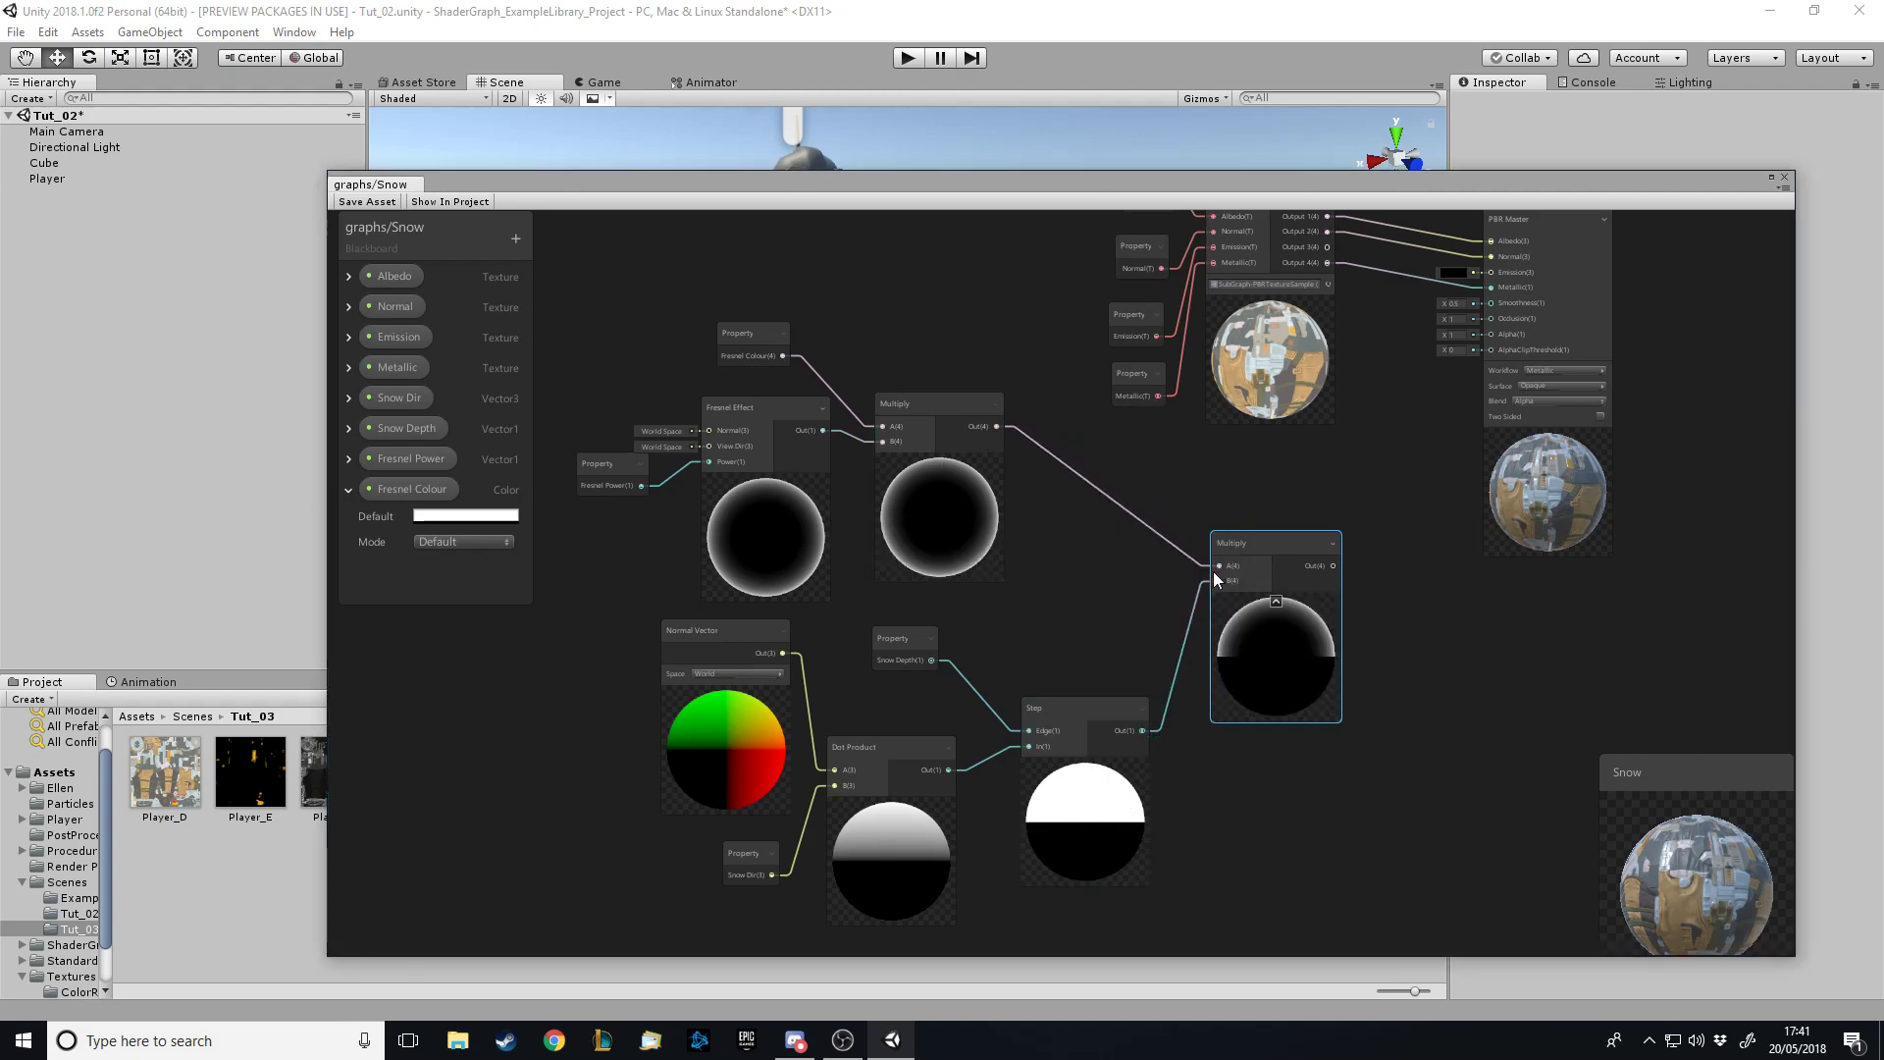
Nudge the upper Multiply node and move PBR Master down and right
scroll(1295, 713, up, 3)
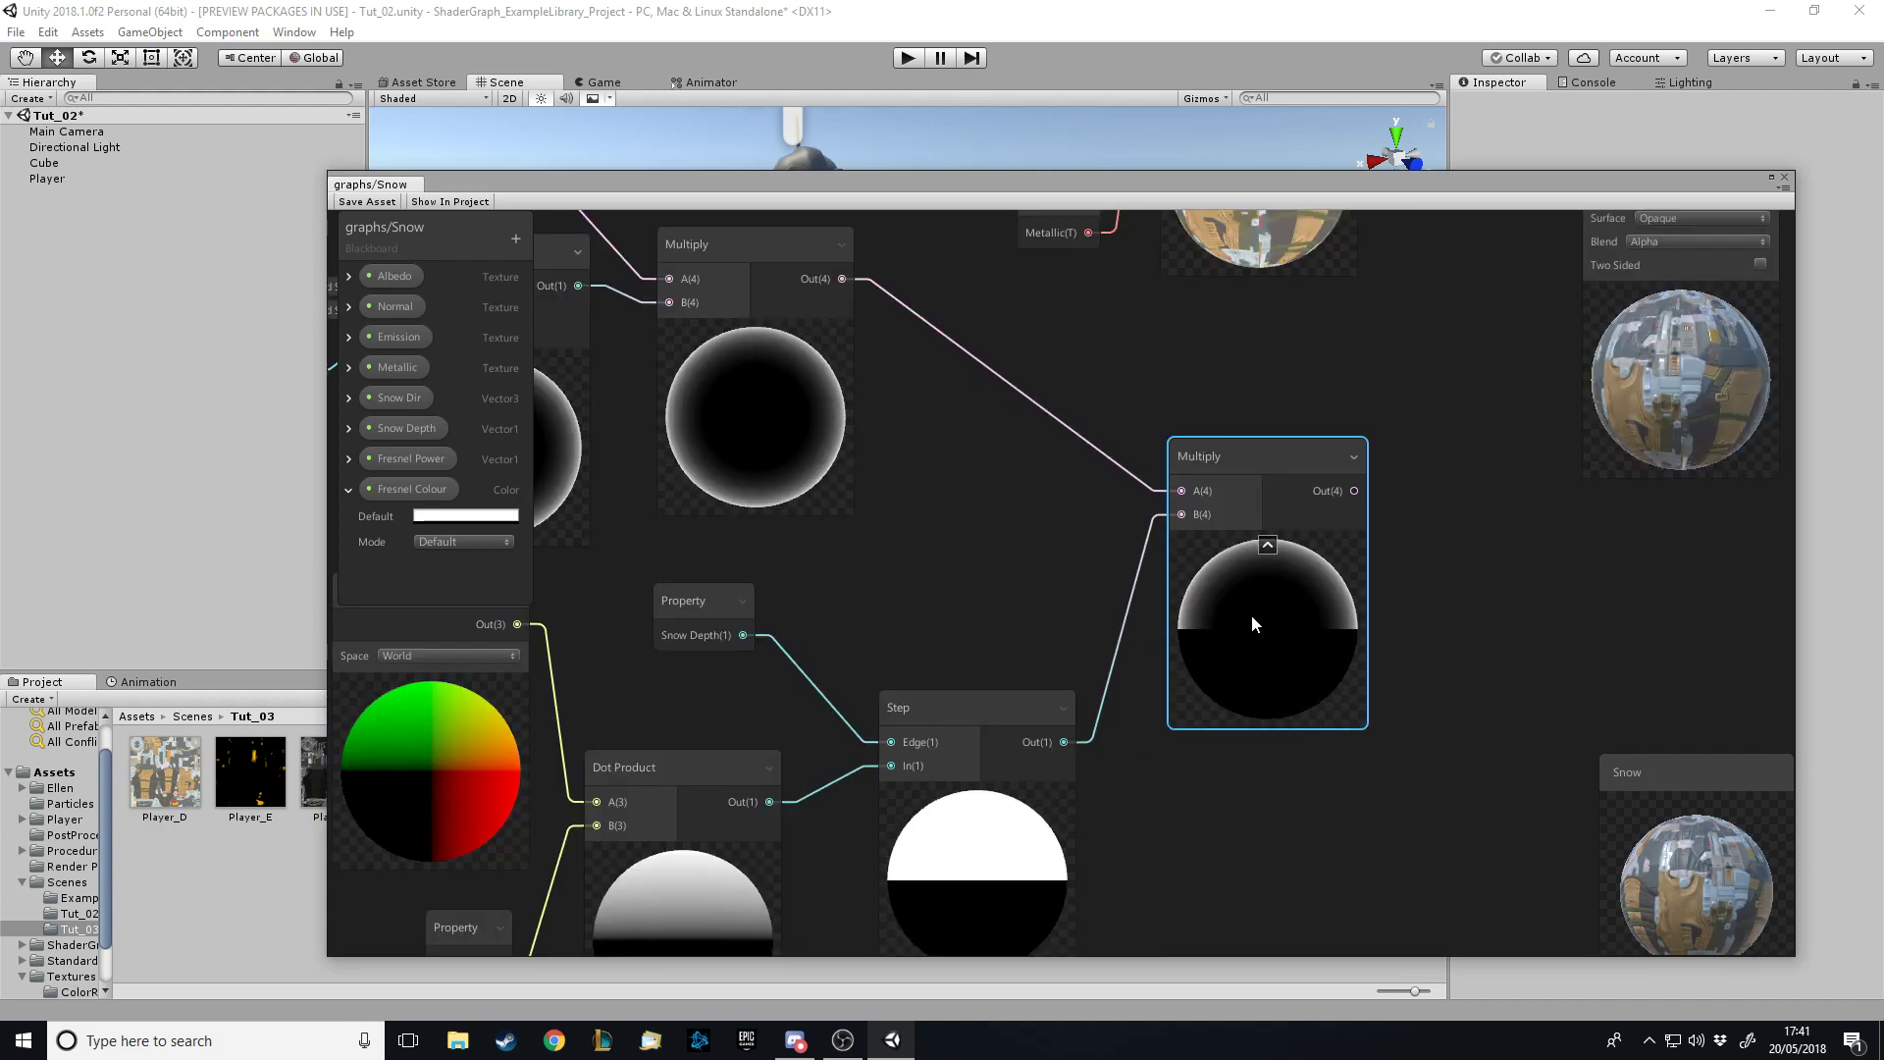
scroll(1231, 575, down, 5)
drag(960, 411, 979, 420)
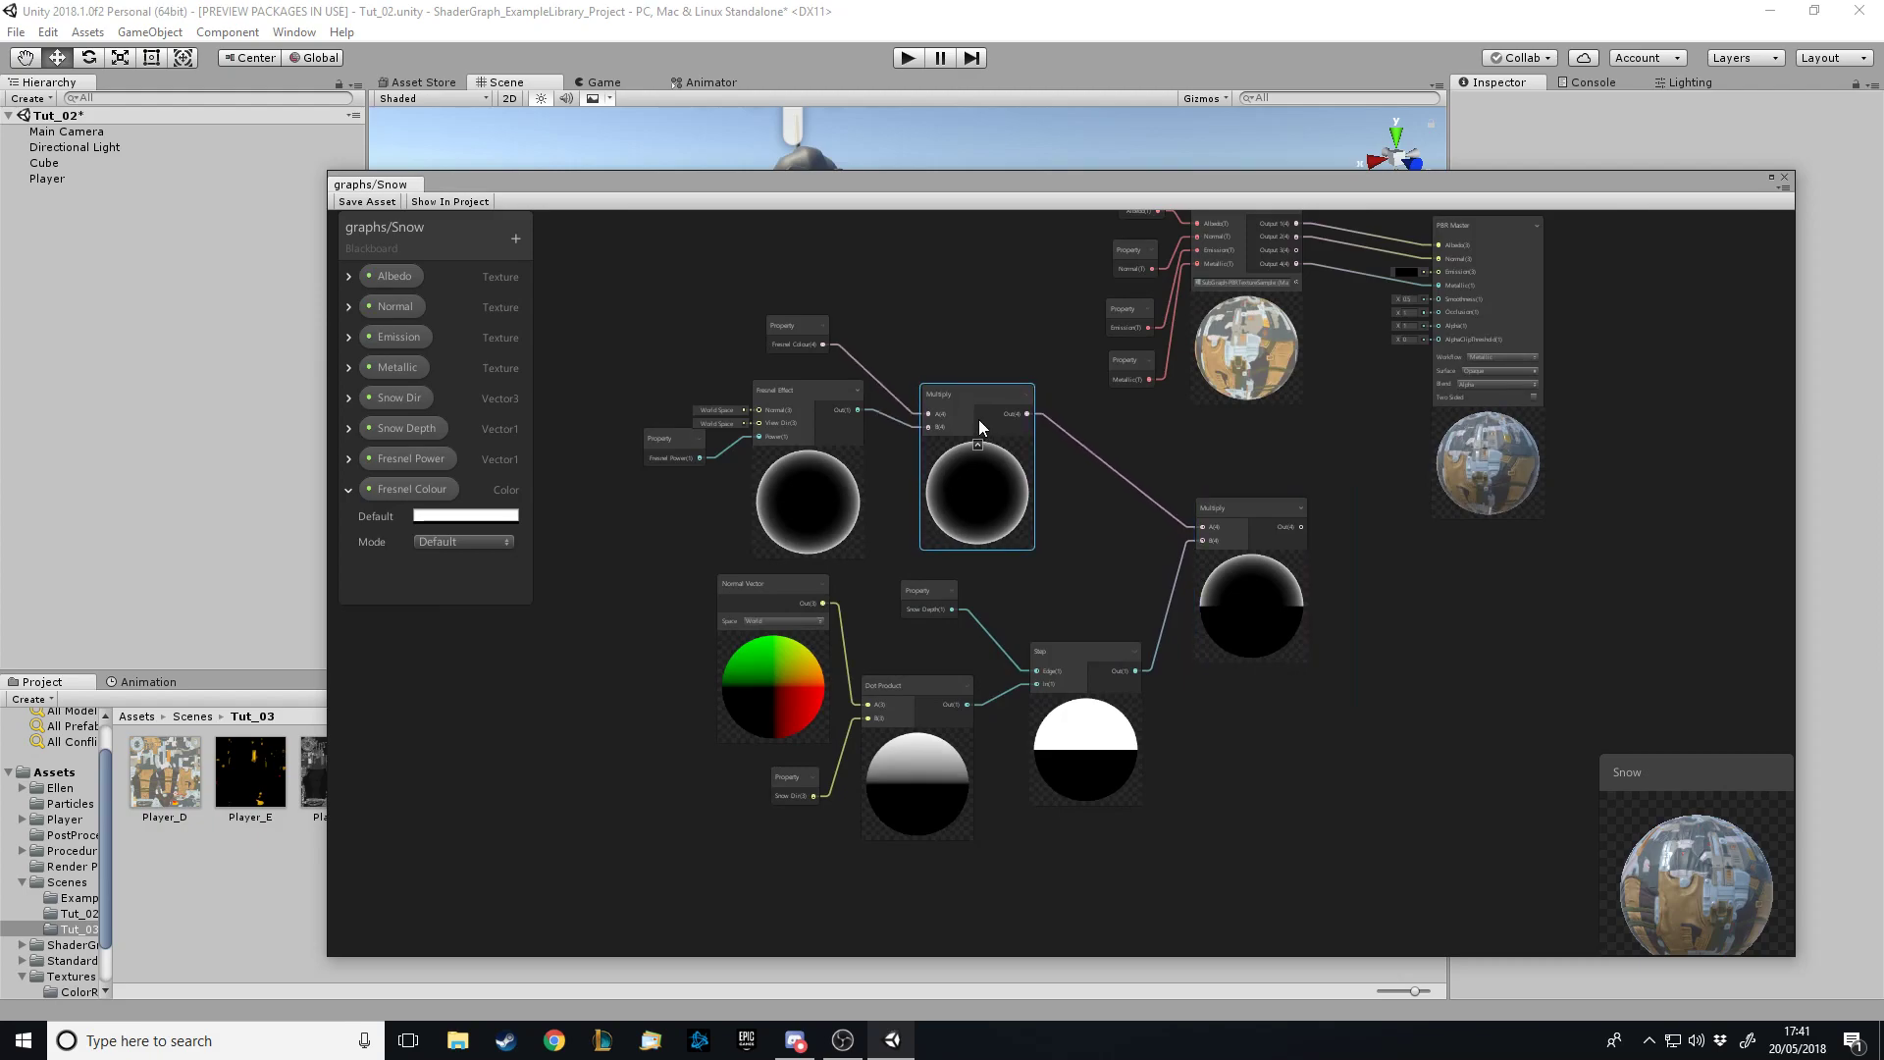
scroll(1506, 479, up, 4)
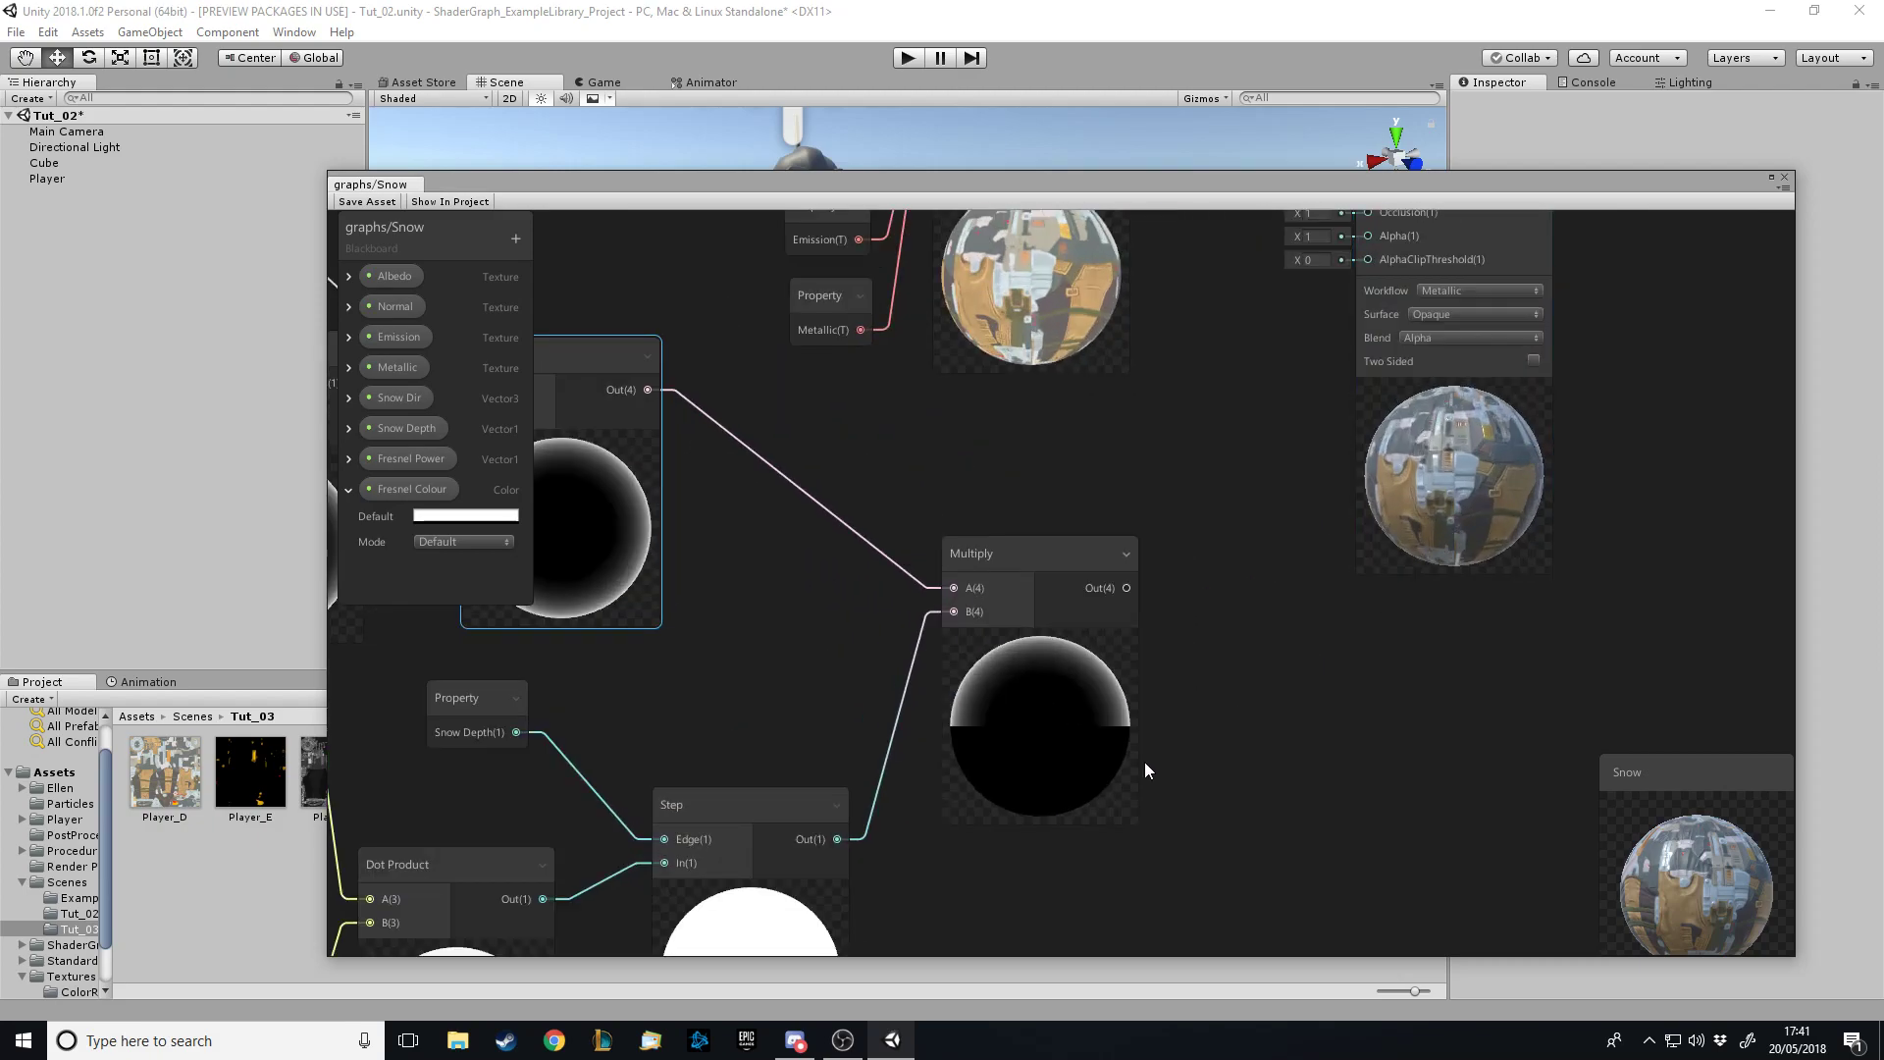
scroll(1276, 755, down, 3)
scroll(1208, 738, up, 3)
scroll(1286, 709, down, 5)
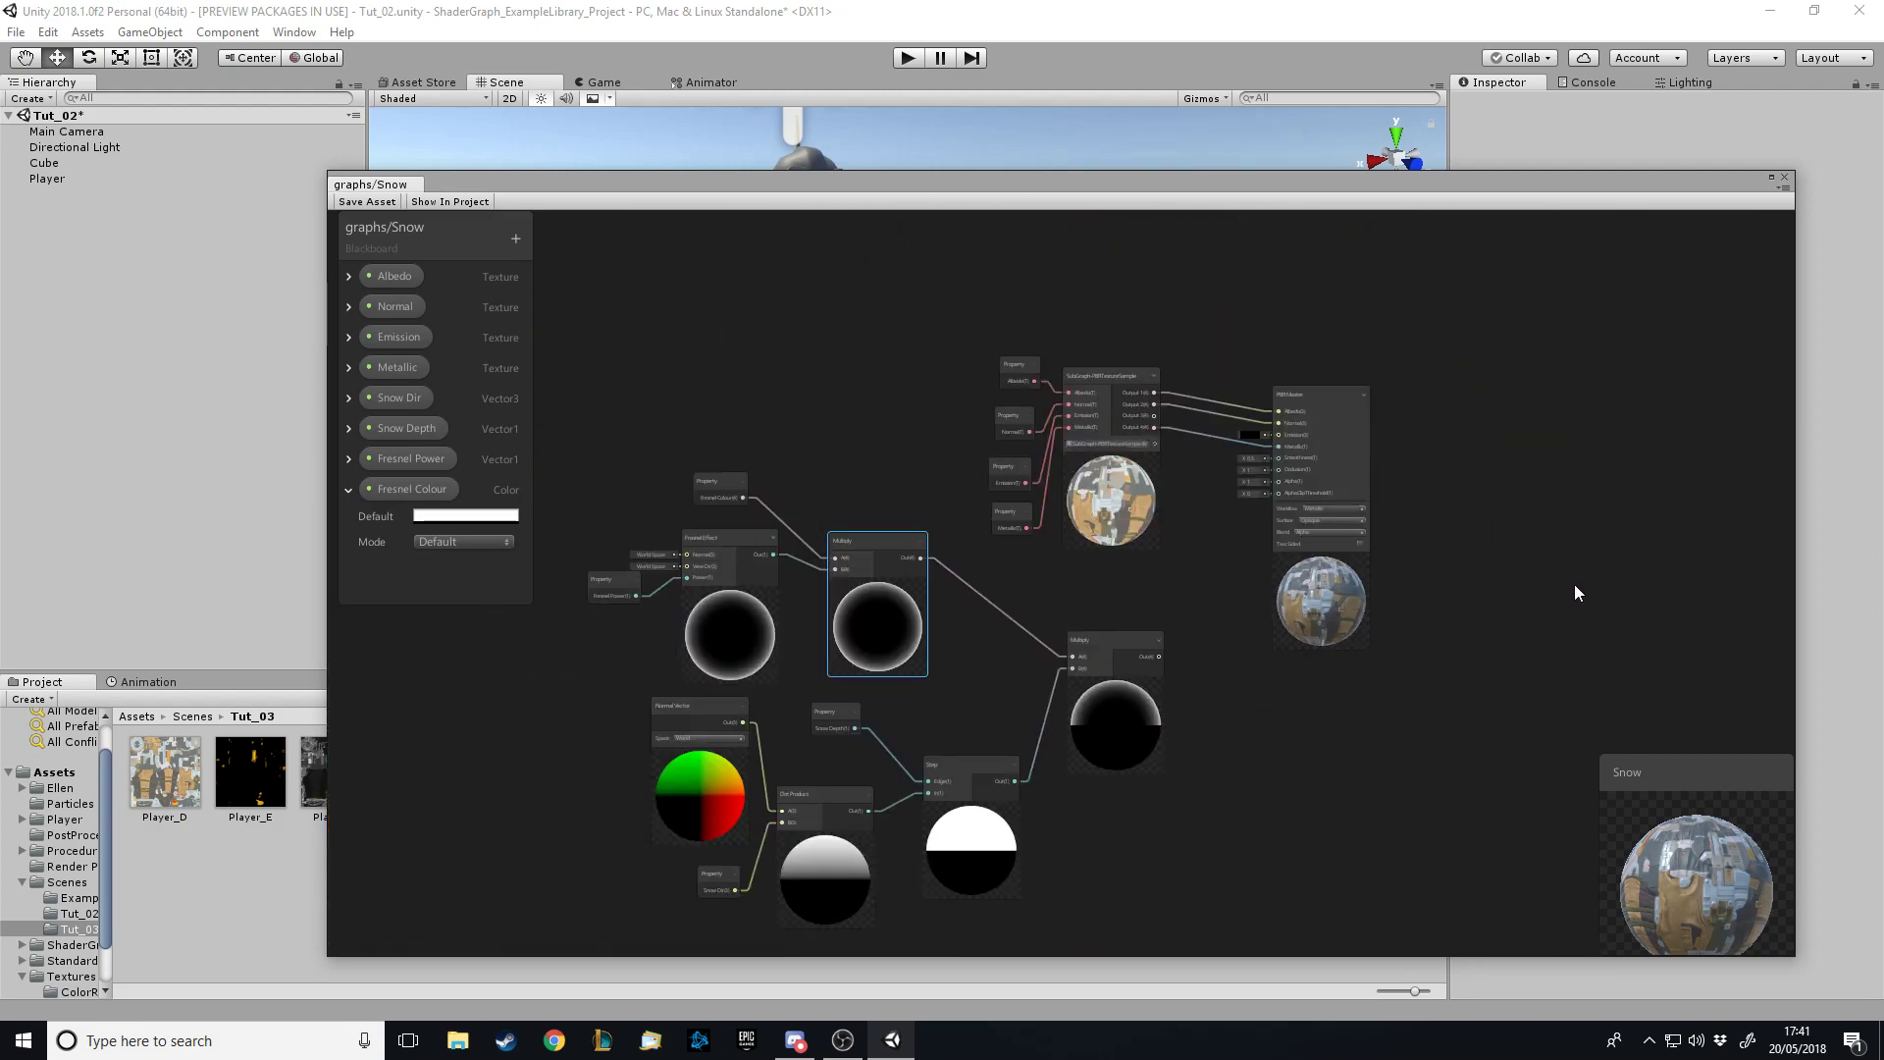
scroll(1157, 711, up, 5)
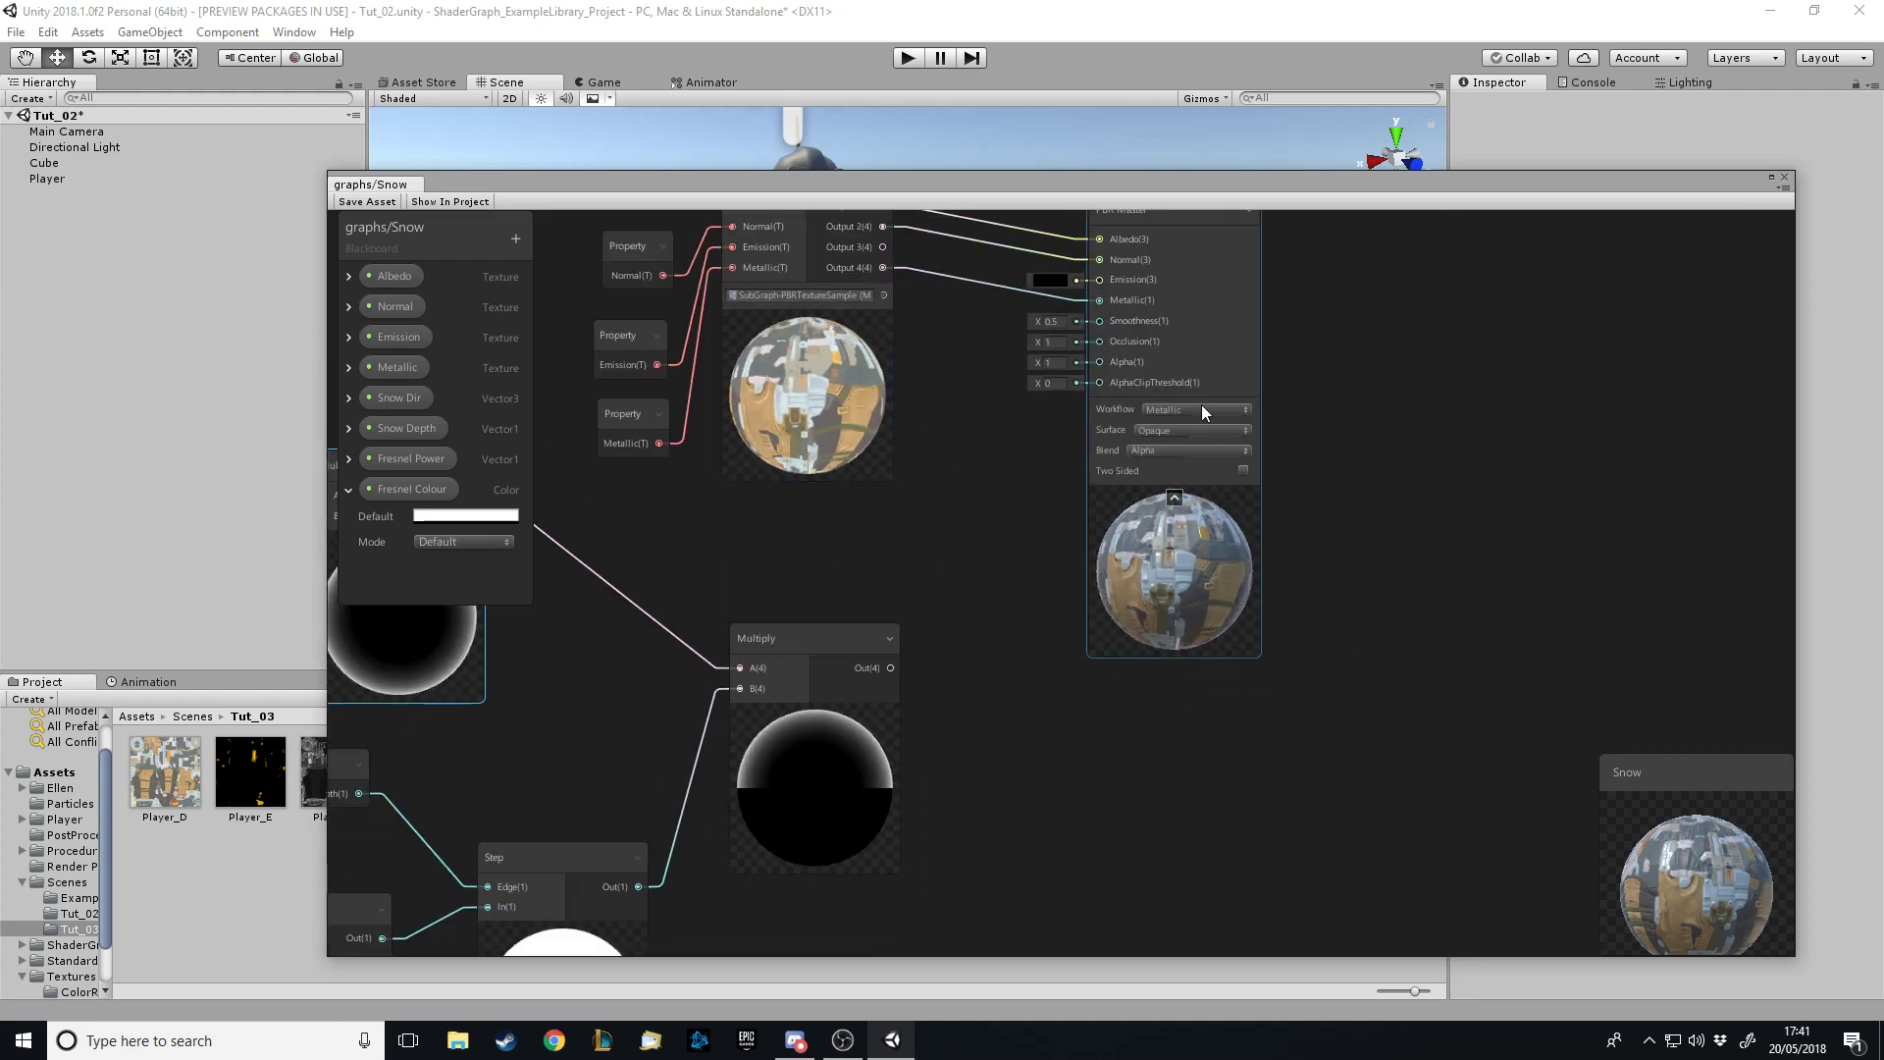
scroll(1188, 363, down, 2)
drag(1176, 316, 1249, 386)
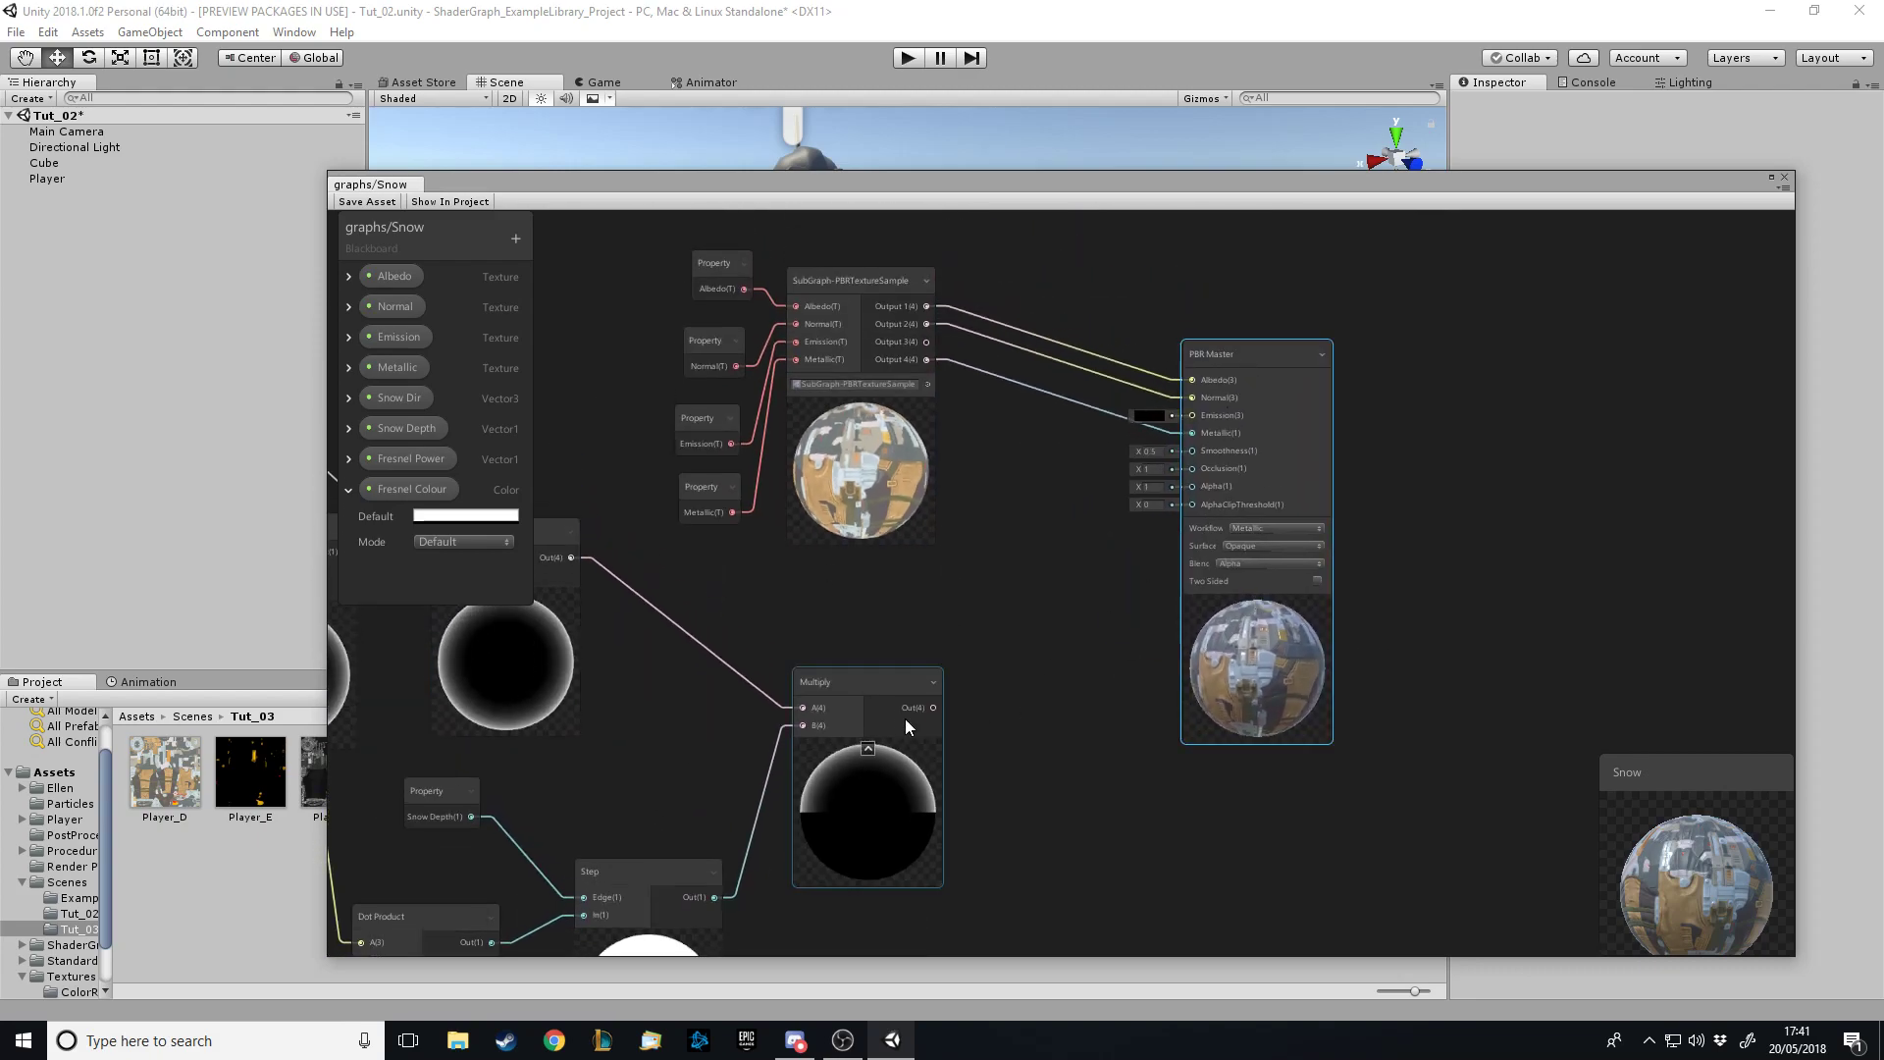
click(898, 728)
scroll(860, 864, down, 1)
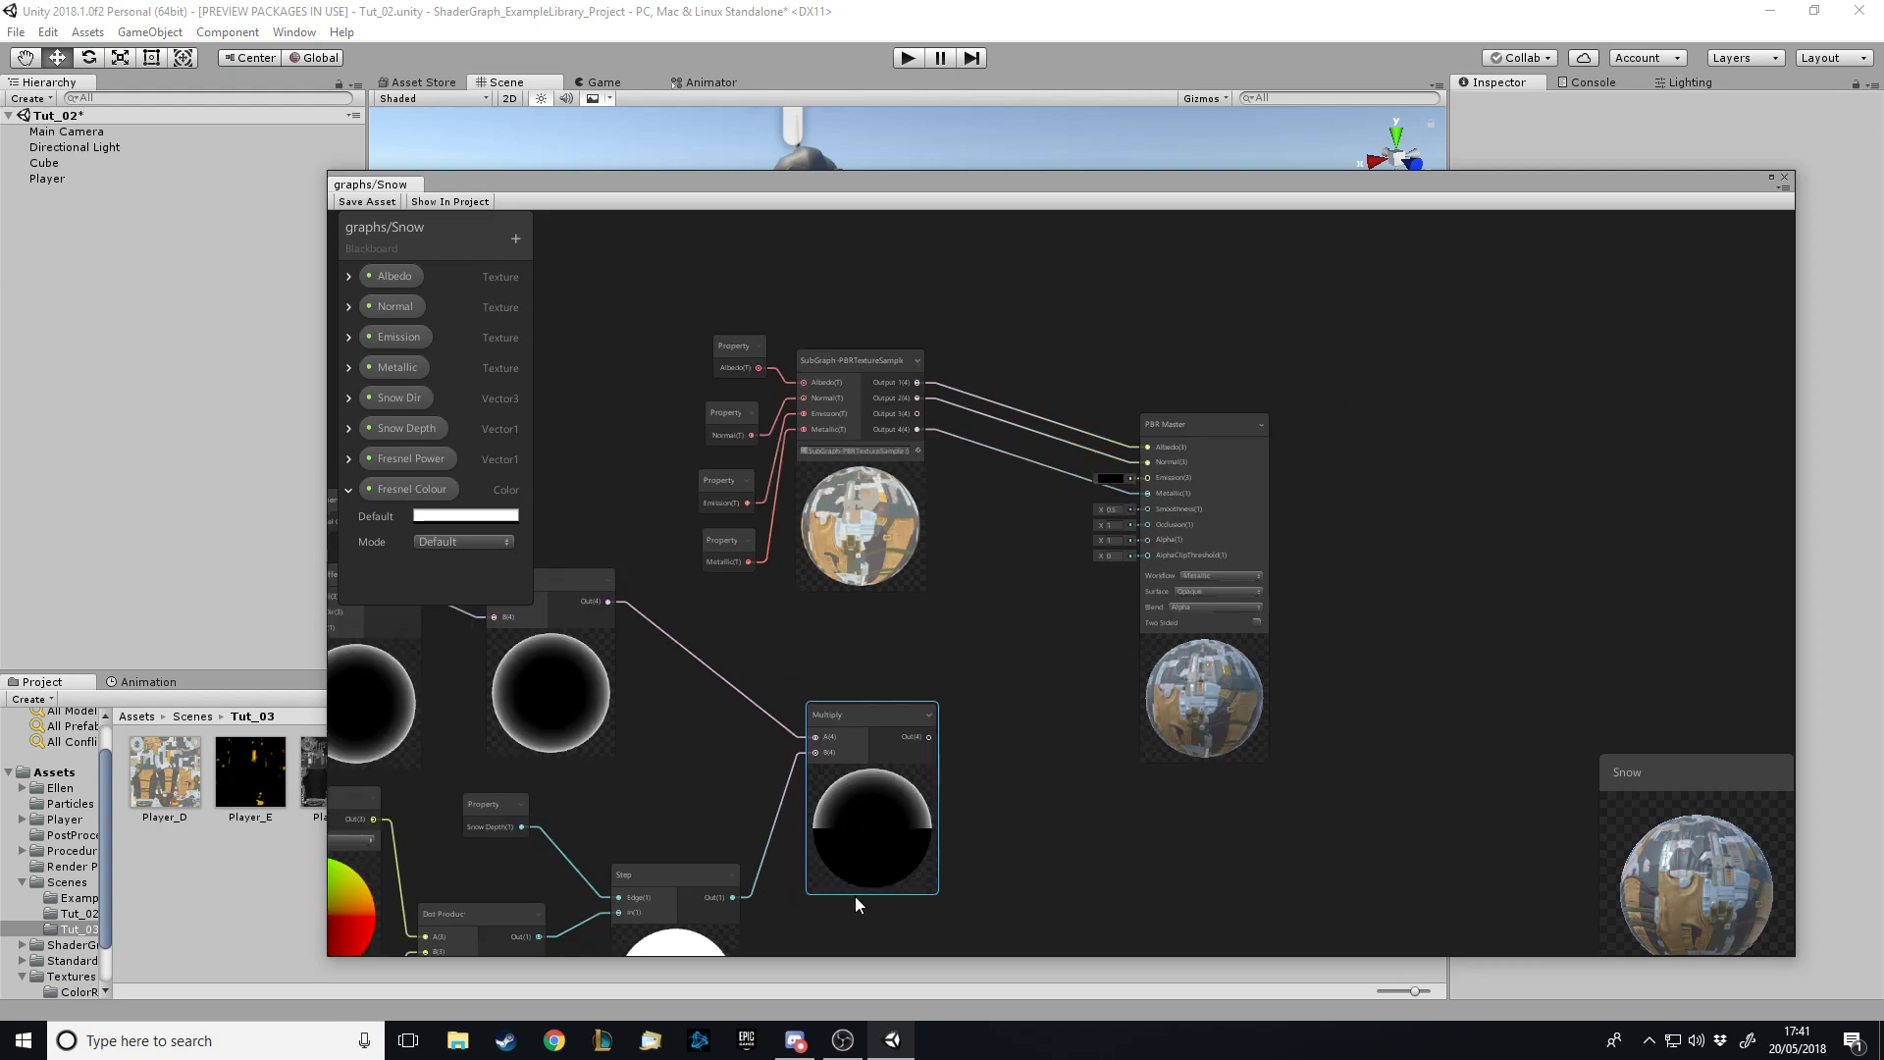
scroll(859, 932, up, 2)
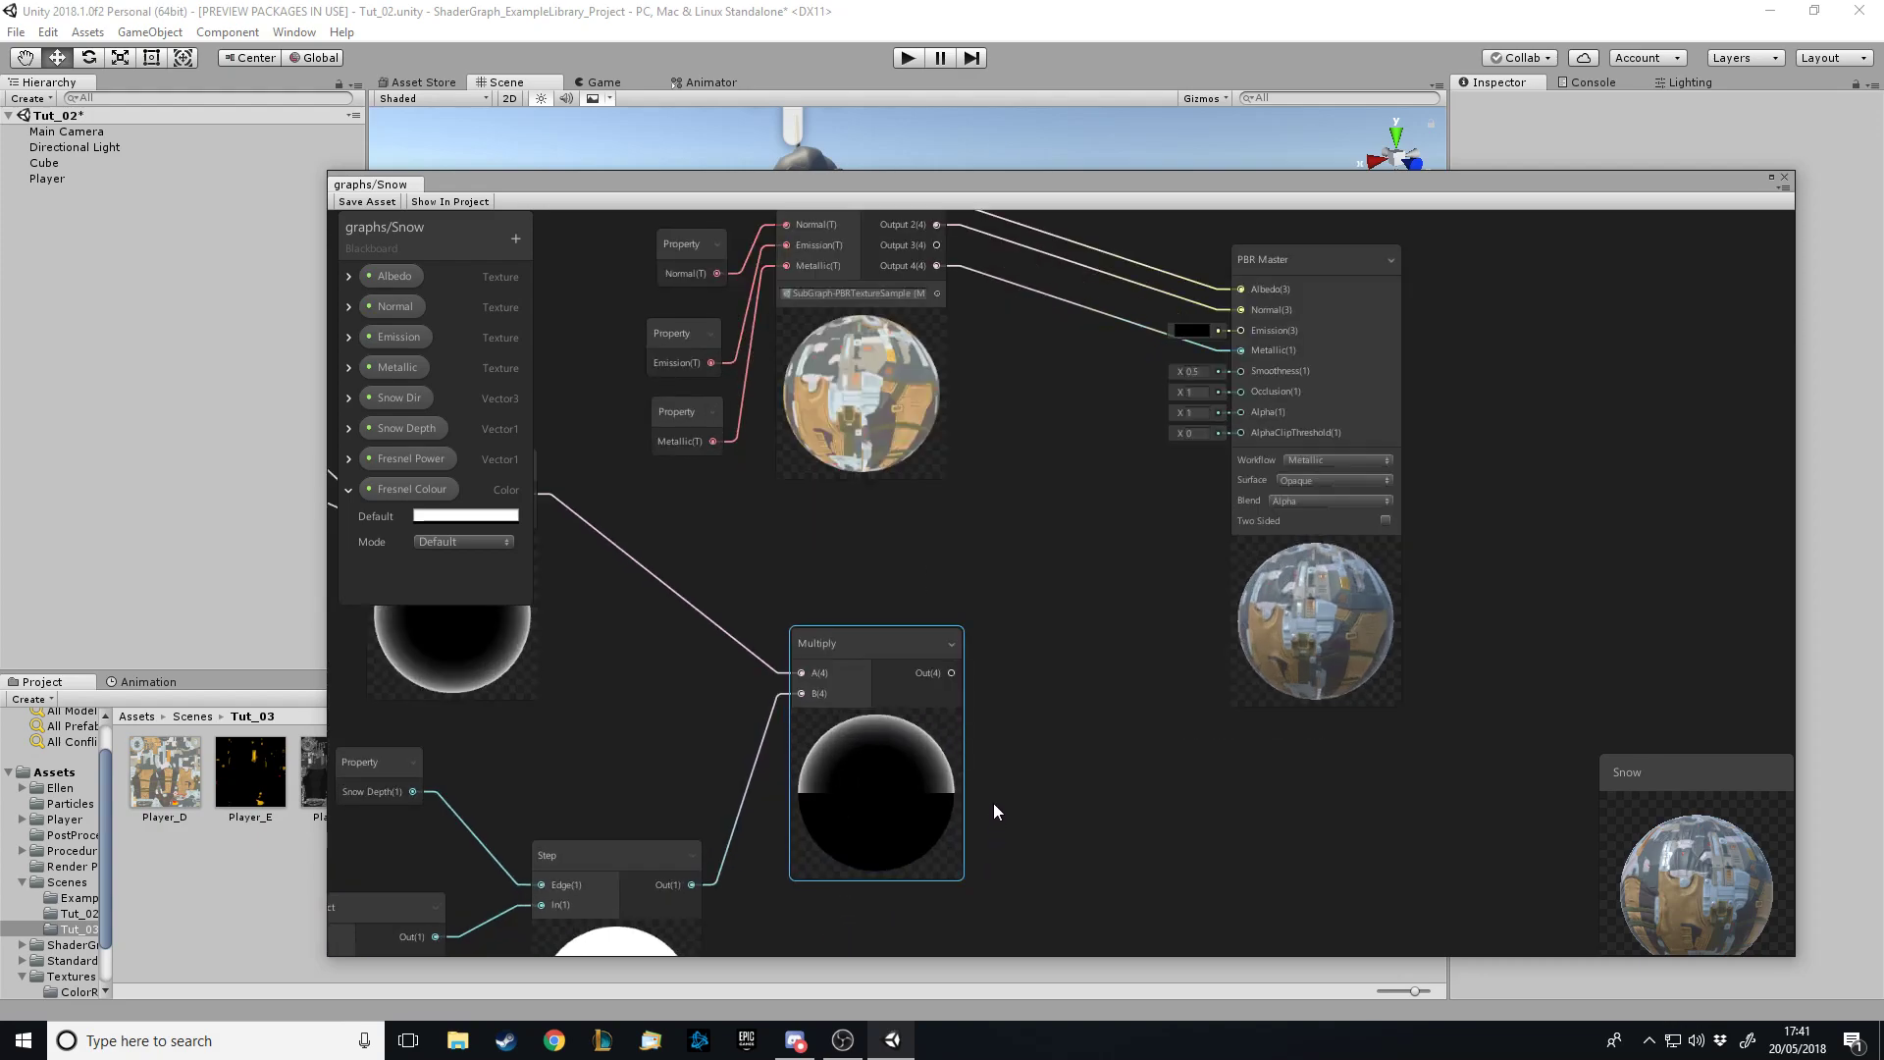
Add another Multiply node, wiring the masked rim and emission output into it
key(space)
text(a)
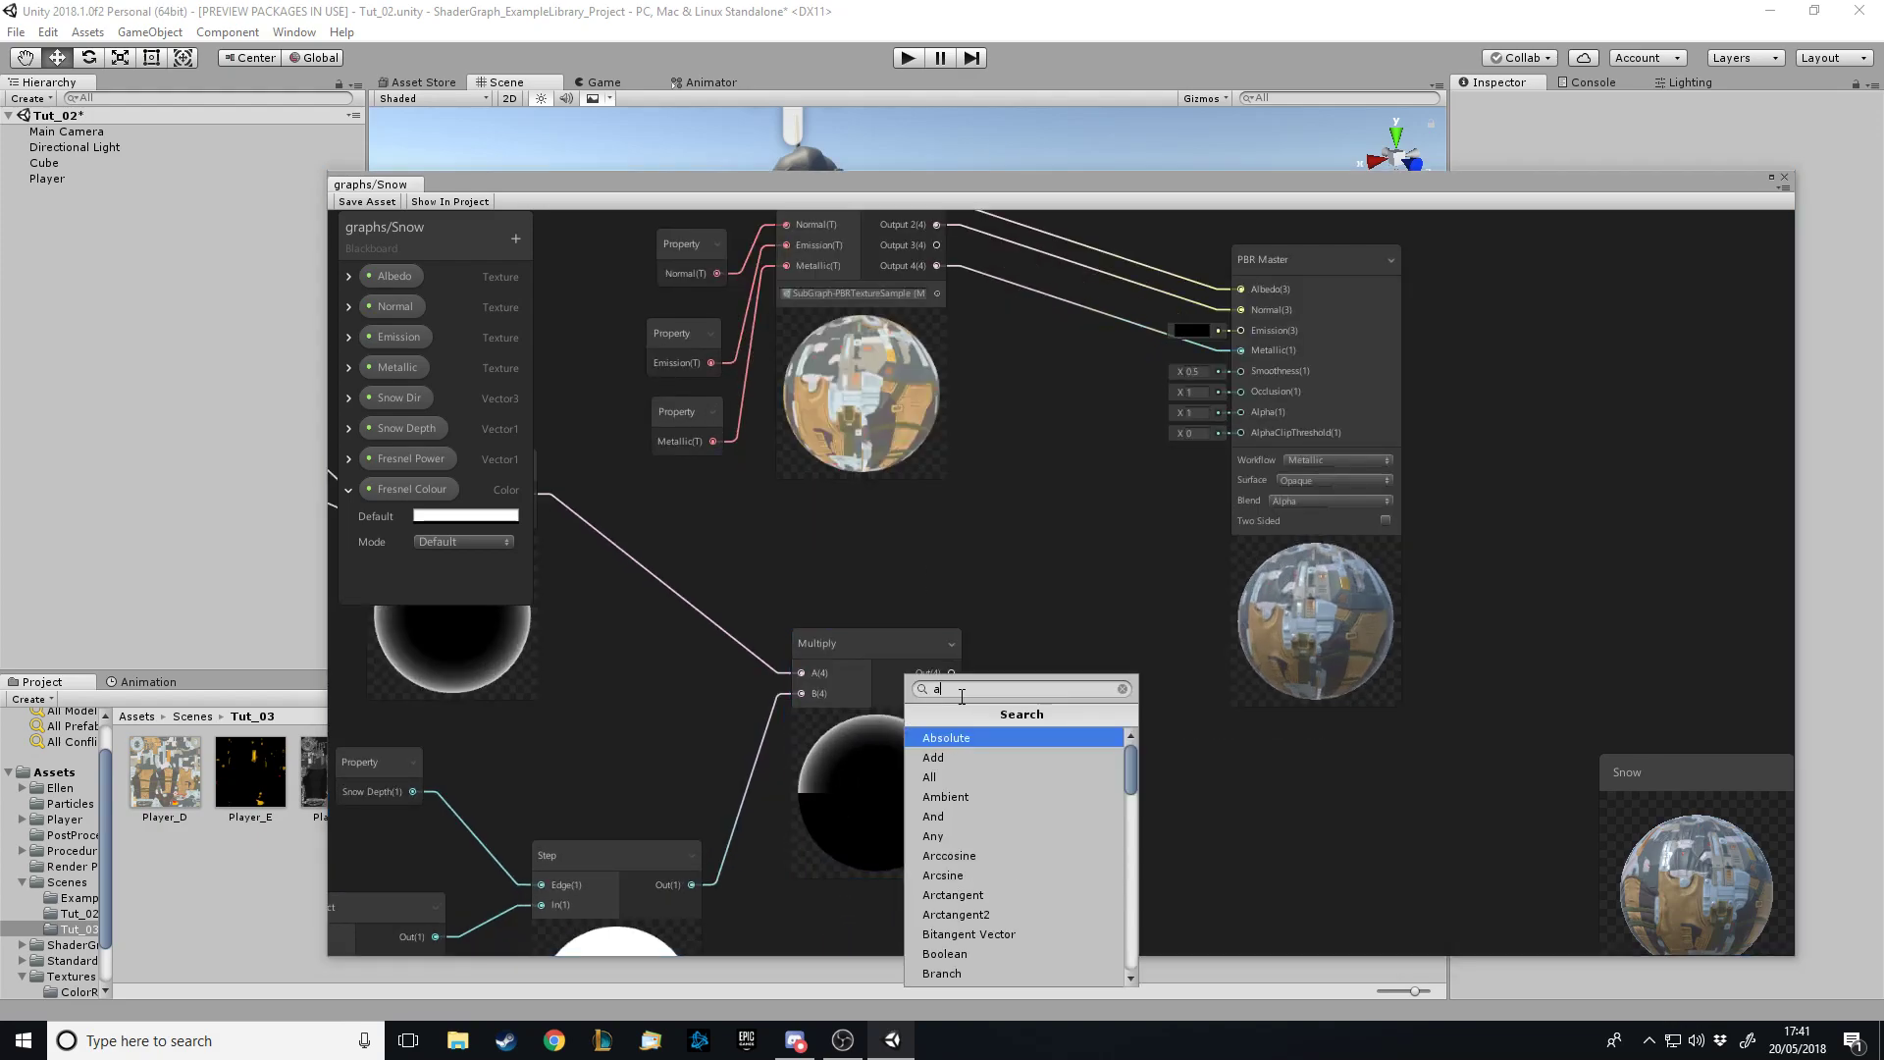
key(BackSpace)
text(max)
key(Escape)
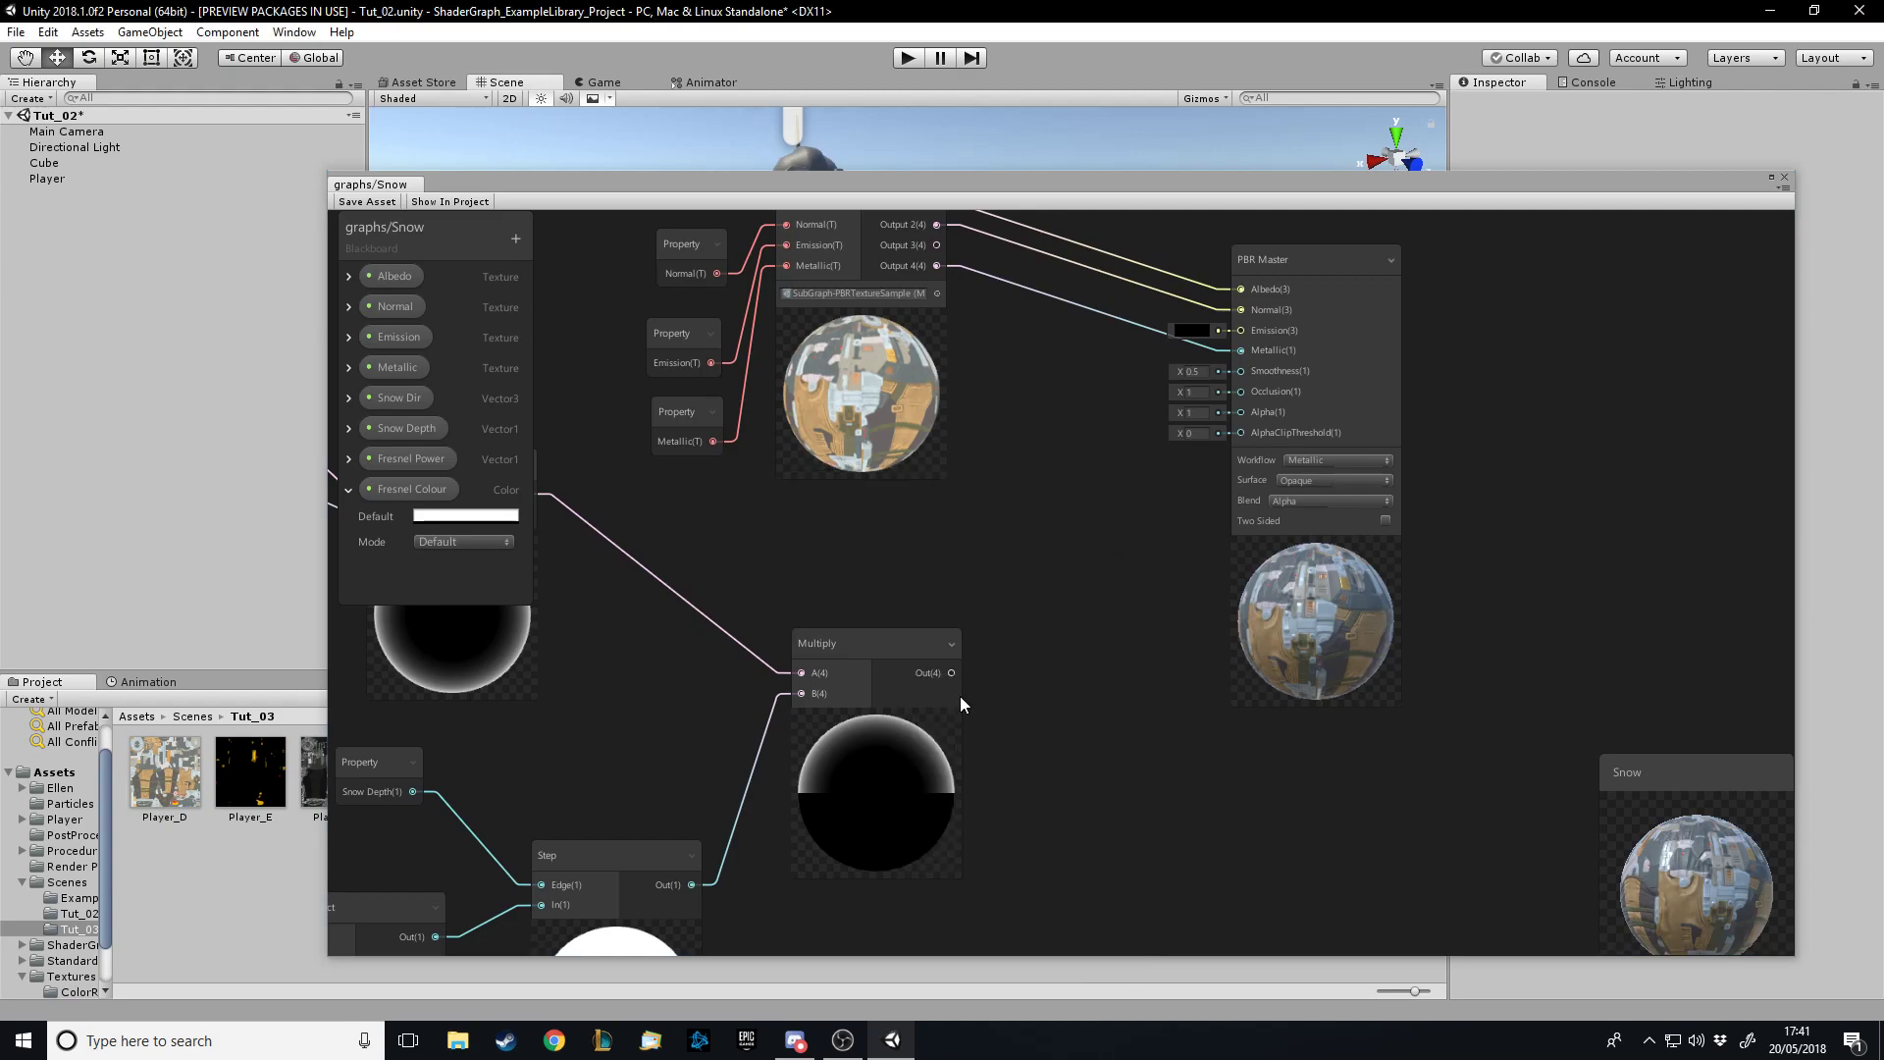
right_click(960, 697)
click(1040, 854)
drag(952, 673, 1025, 583)
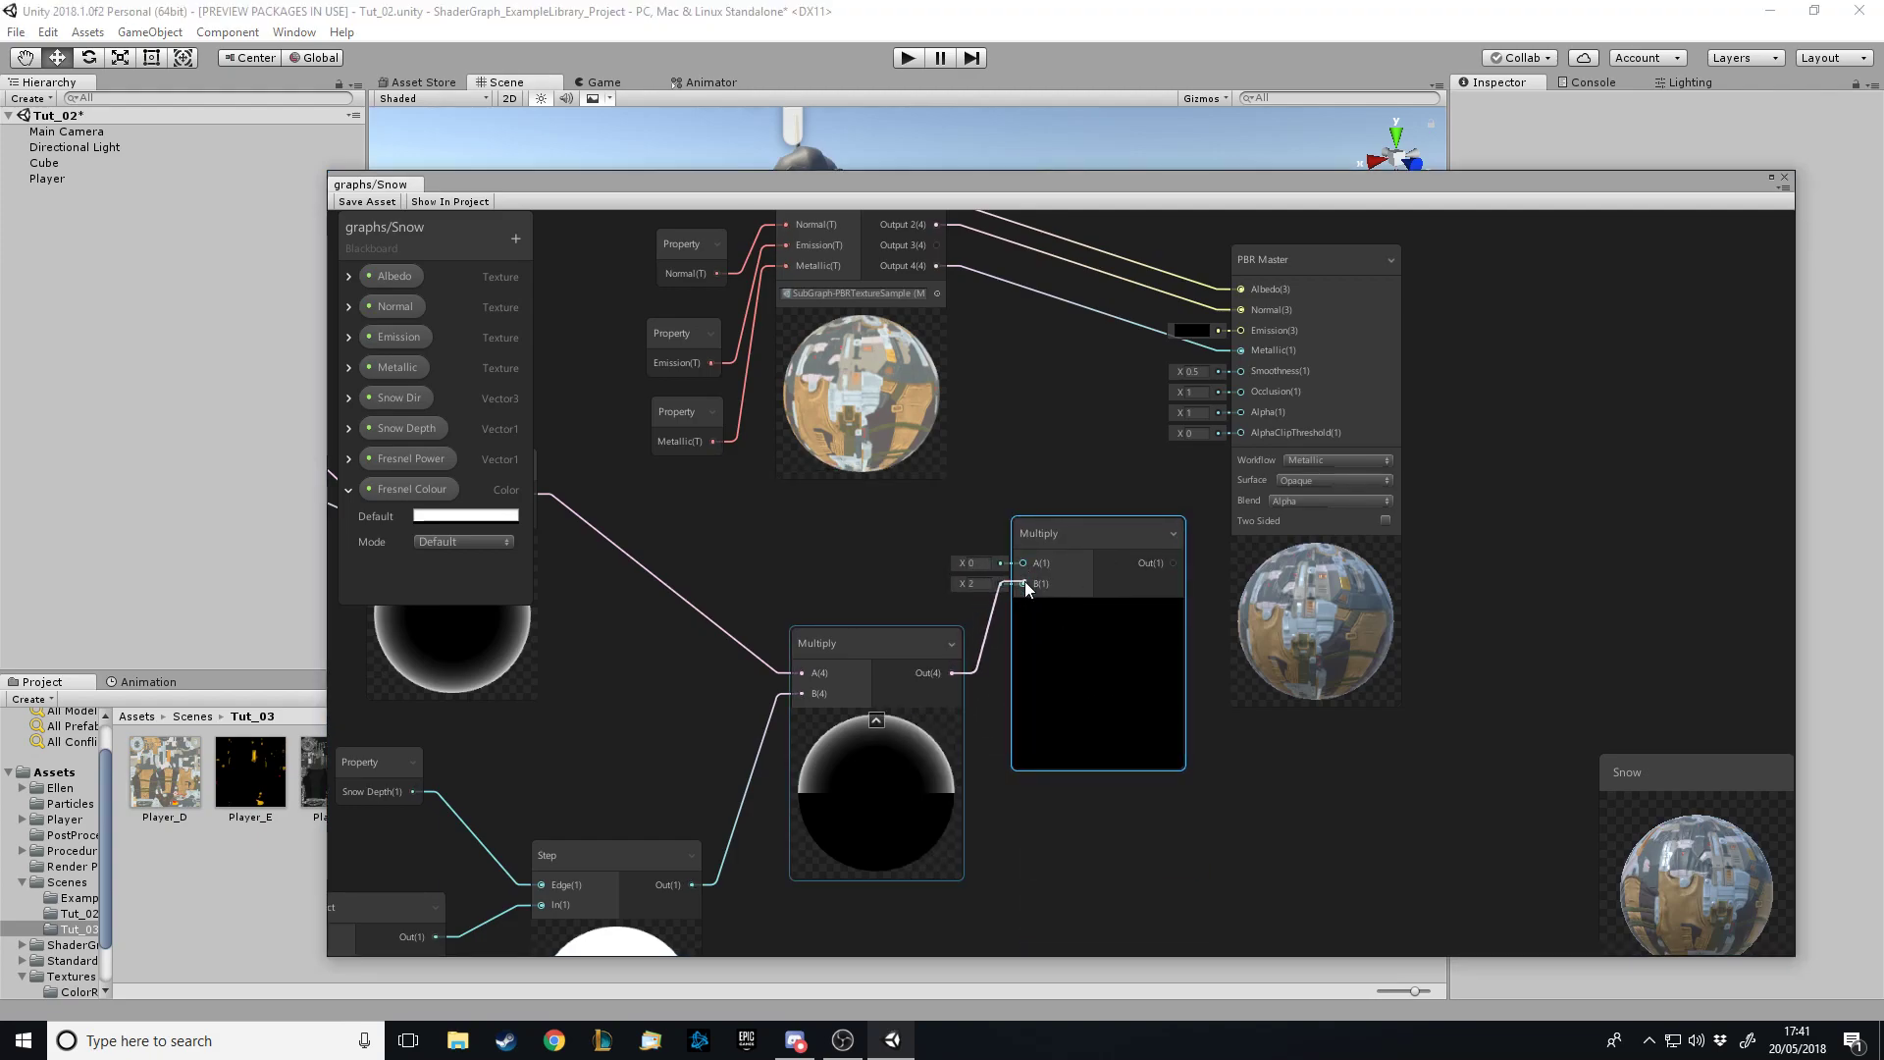
drag(942, 247, 1062, 503)
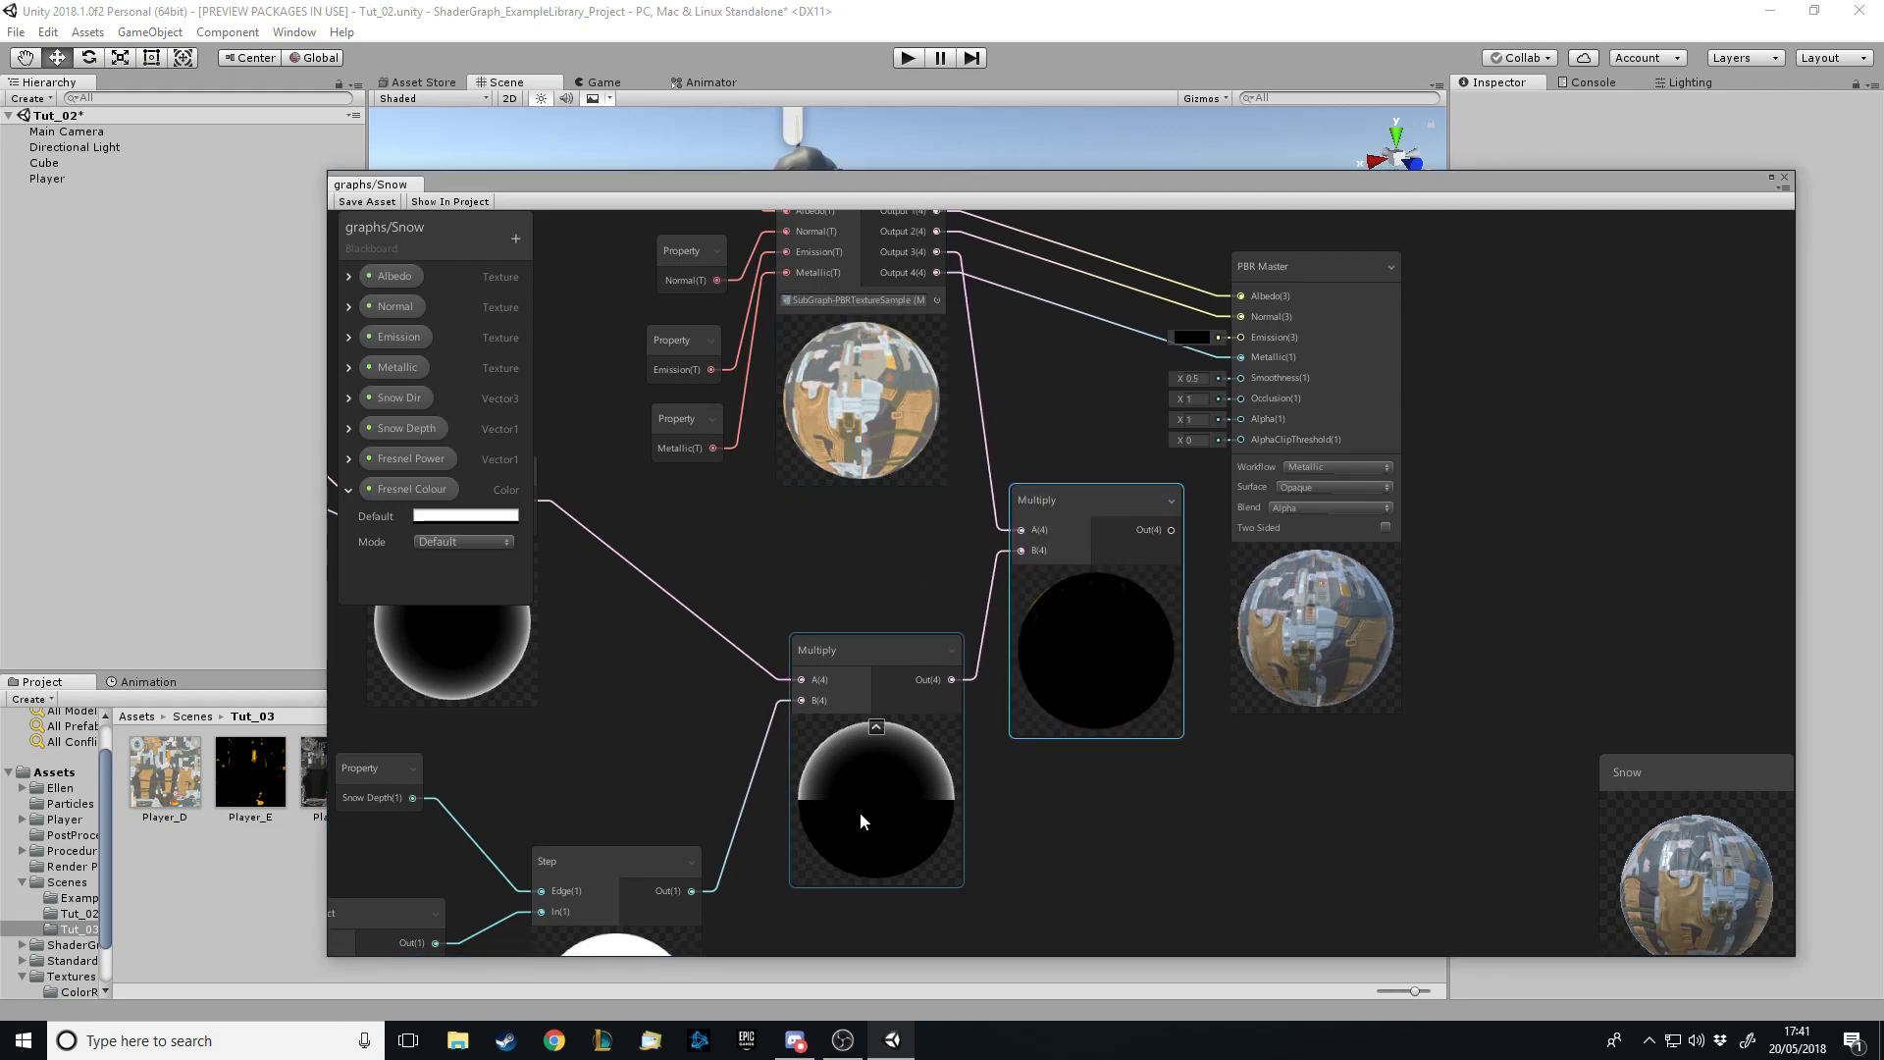
Delete the stray second Multiply node from the graph
scroll(1086, 622, up, 1)
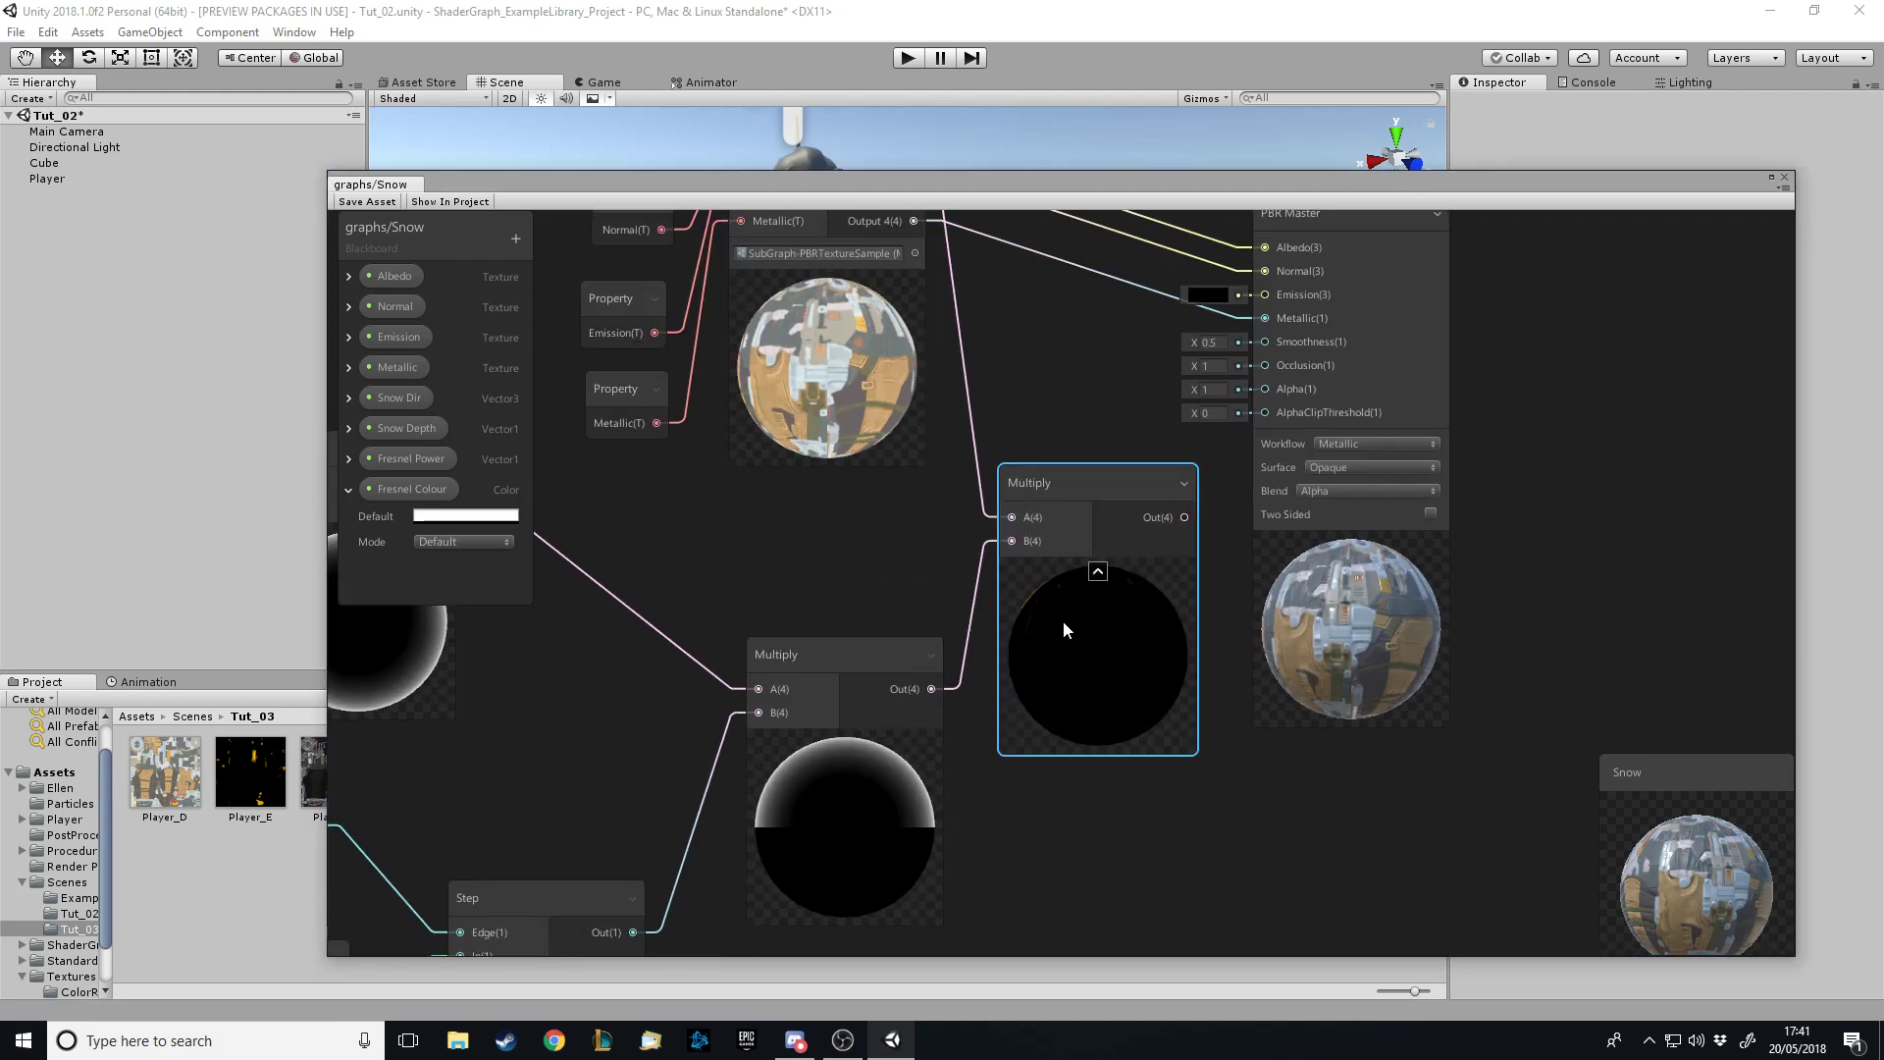
scroll(1062, 611, down, 3)
scroll(1062, 710, up, 2)
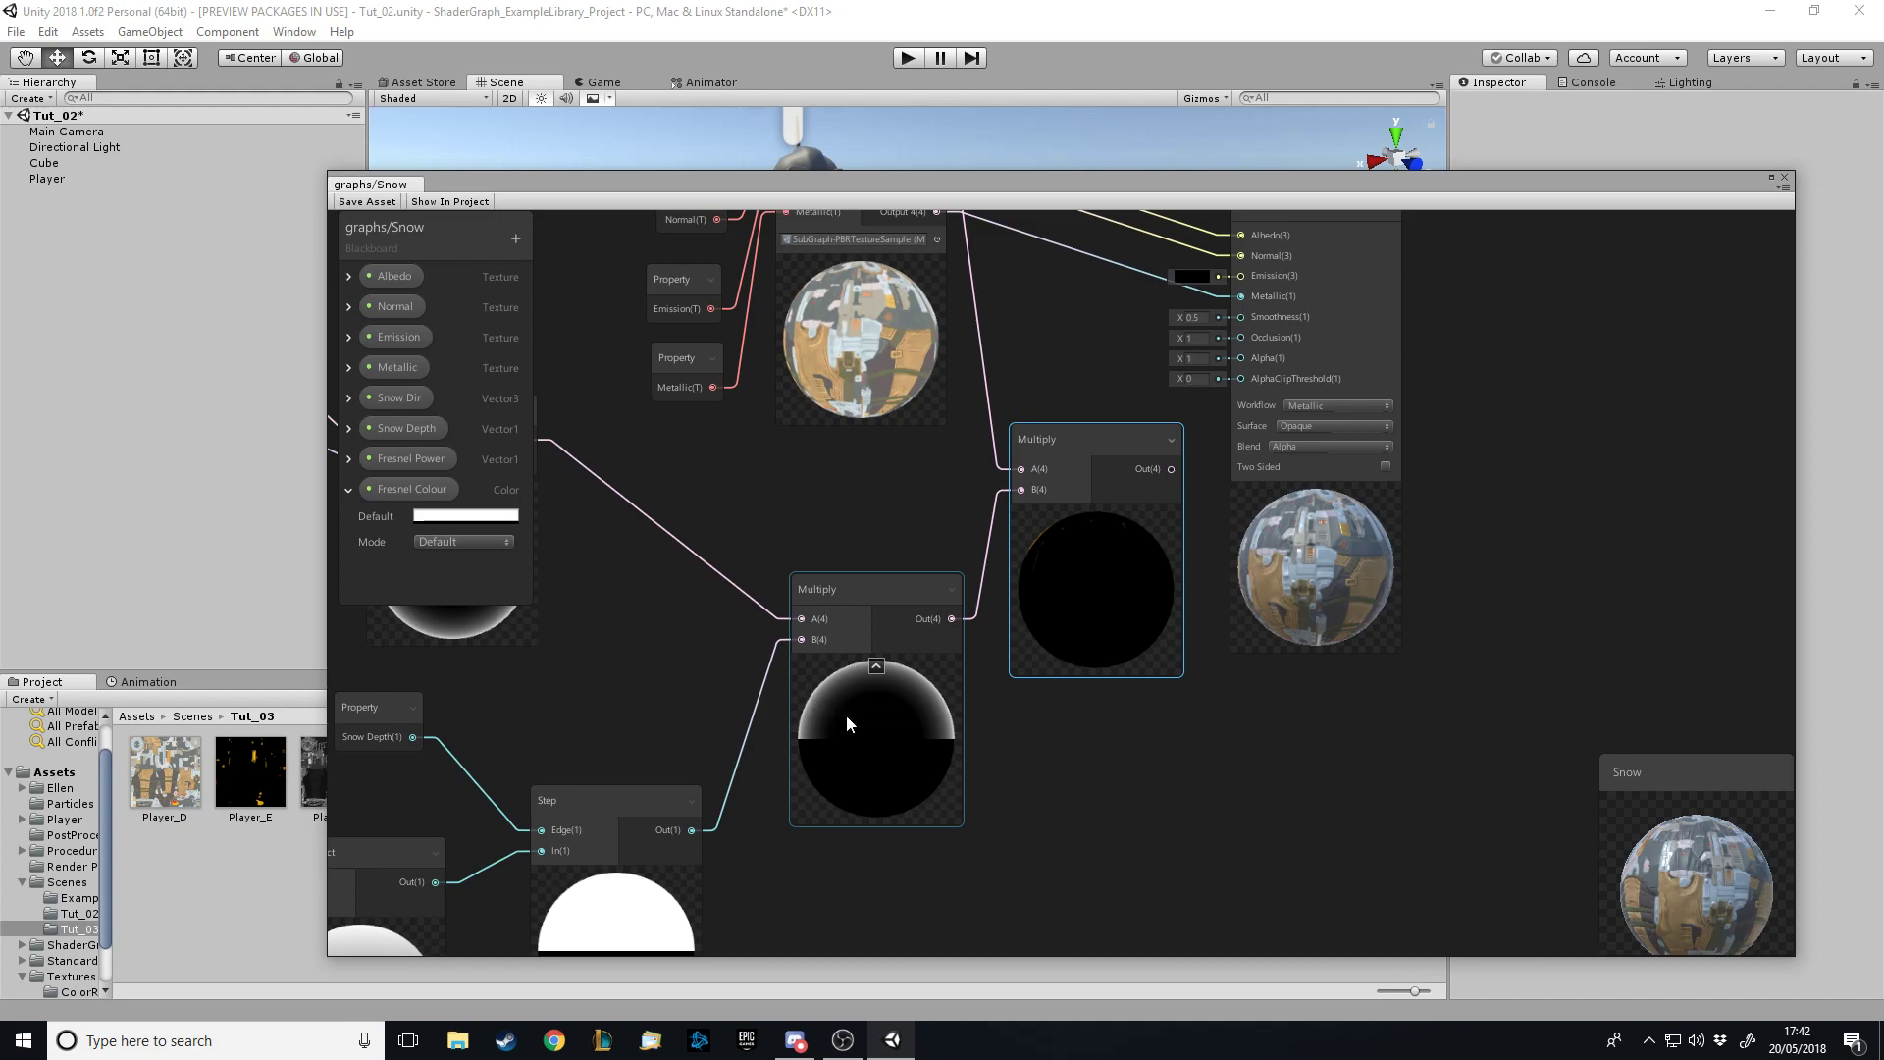
right_click(1080, 441)
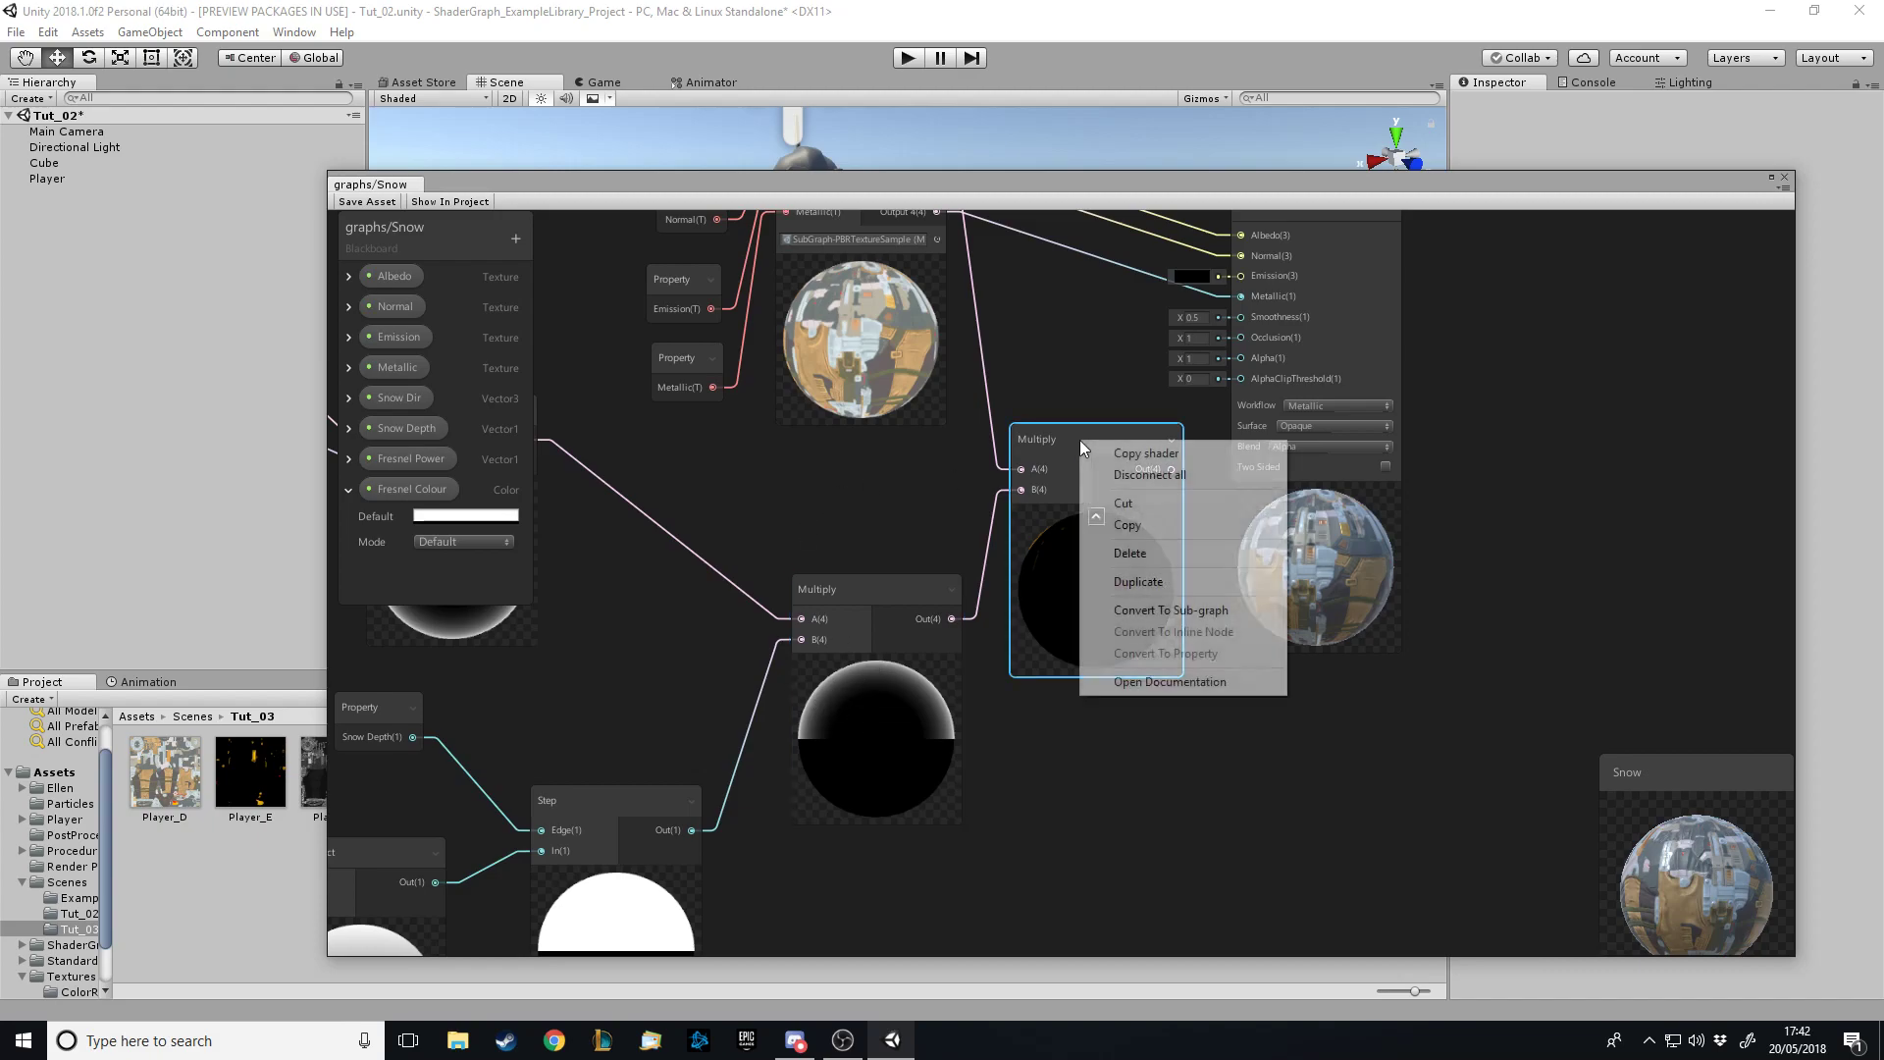
click(1129, 553)
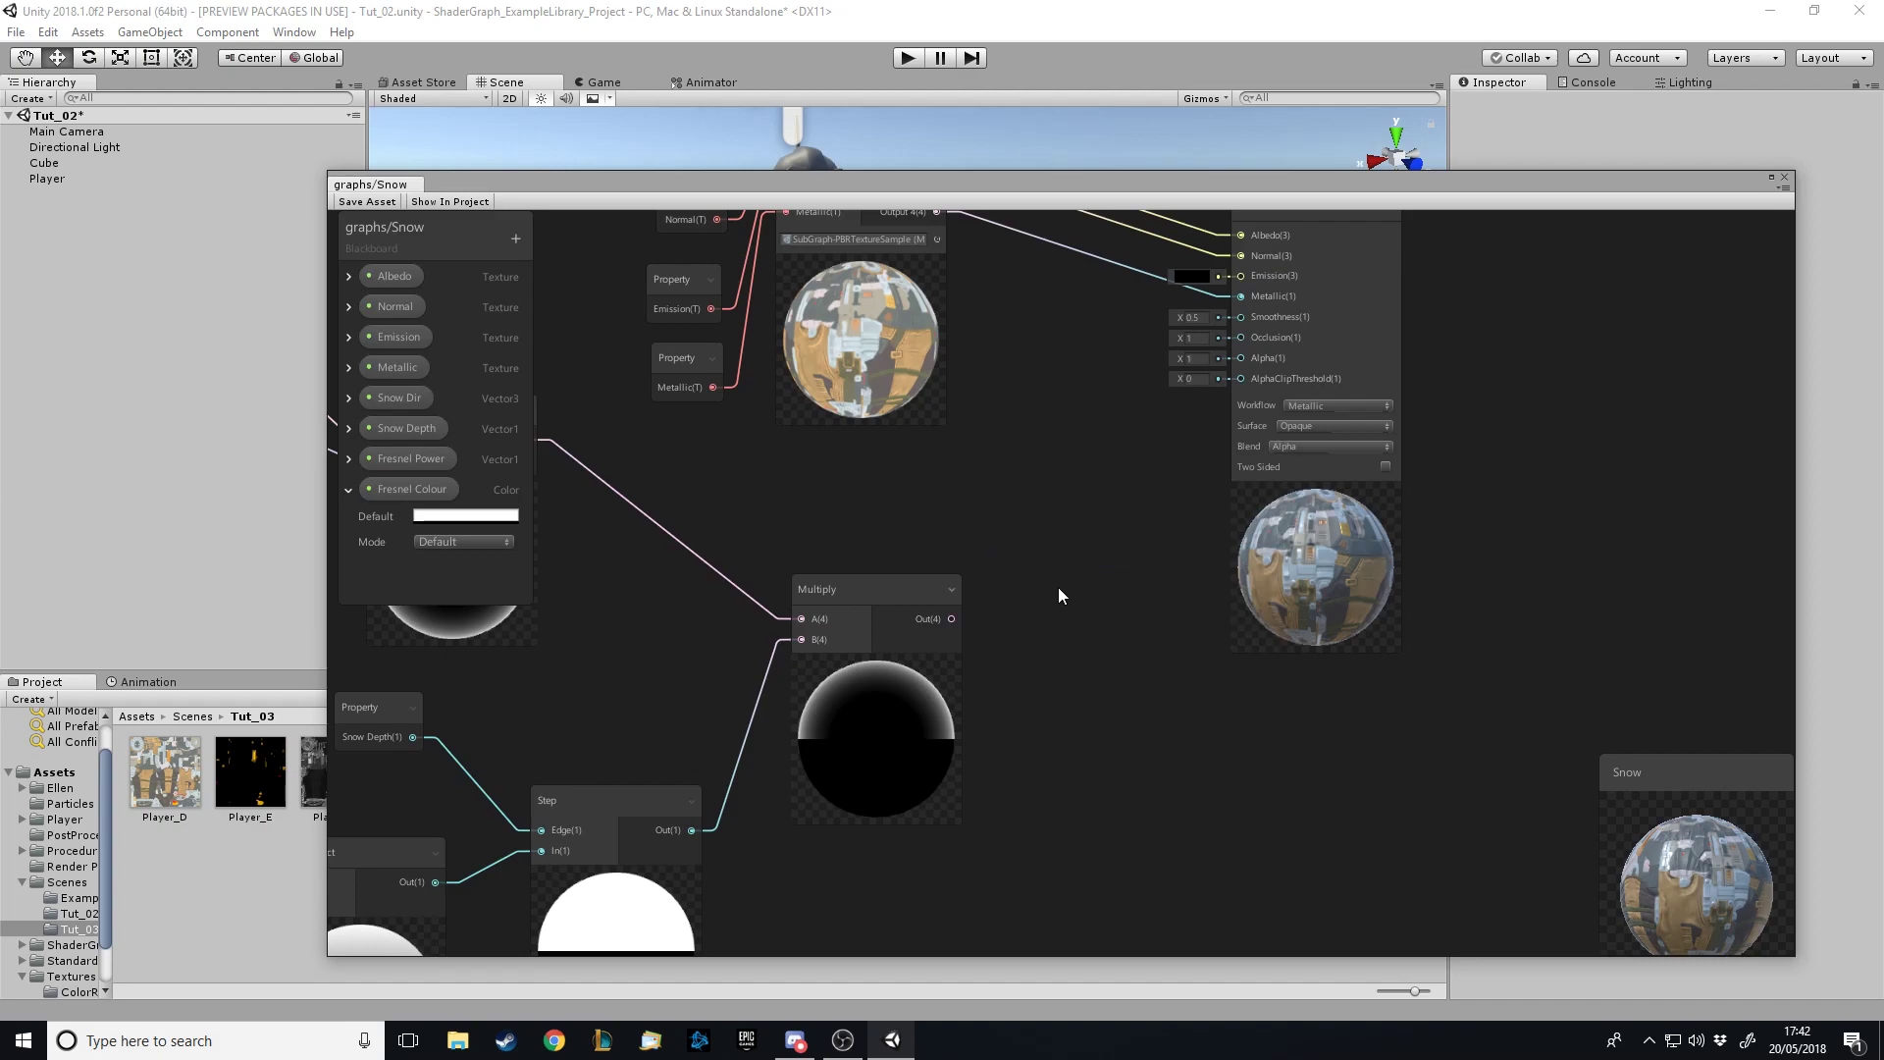
Add an Add node taking SubGraph Output 3 and the masked-rim Multiply, output into PBR Master Emission
key(space)
text(ad)
key(Return)
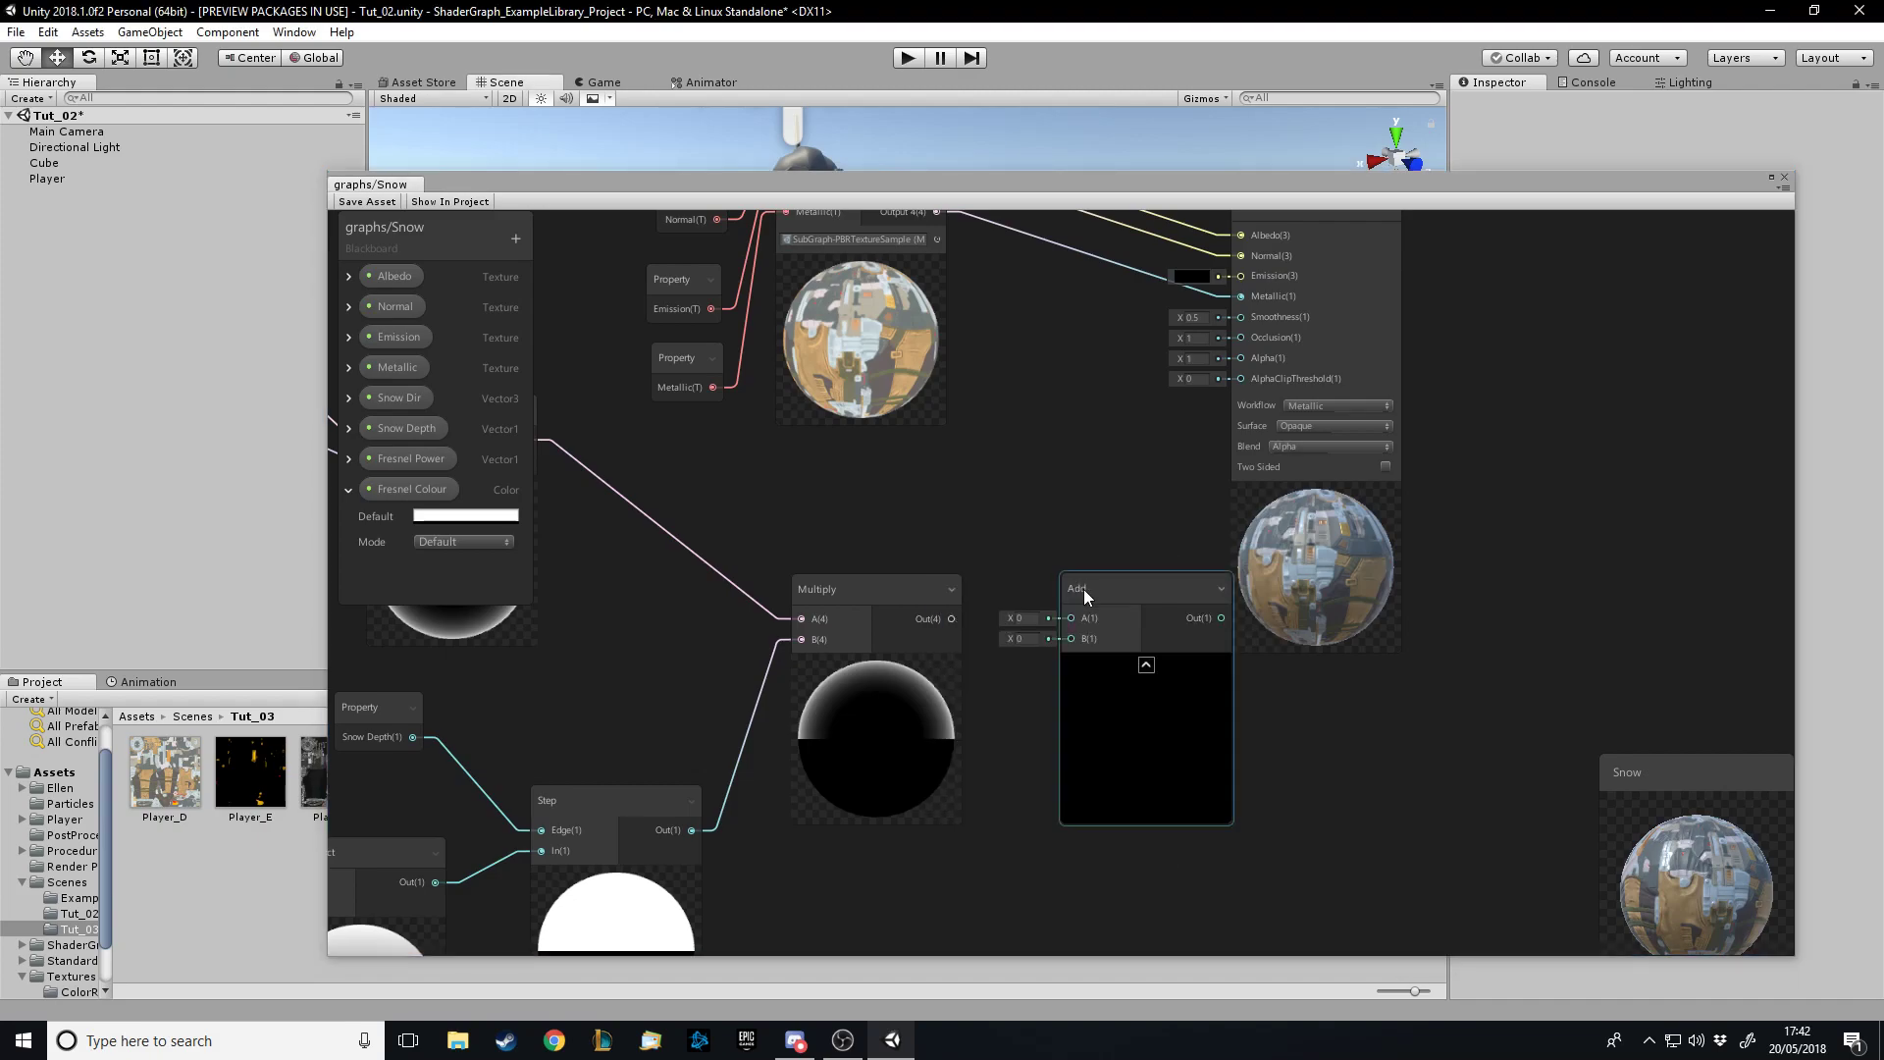
drag(1084, 589, 1044, 491)
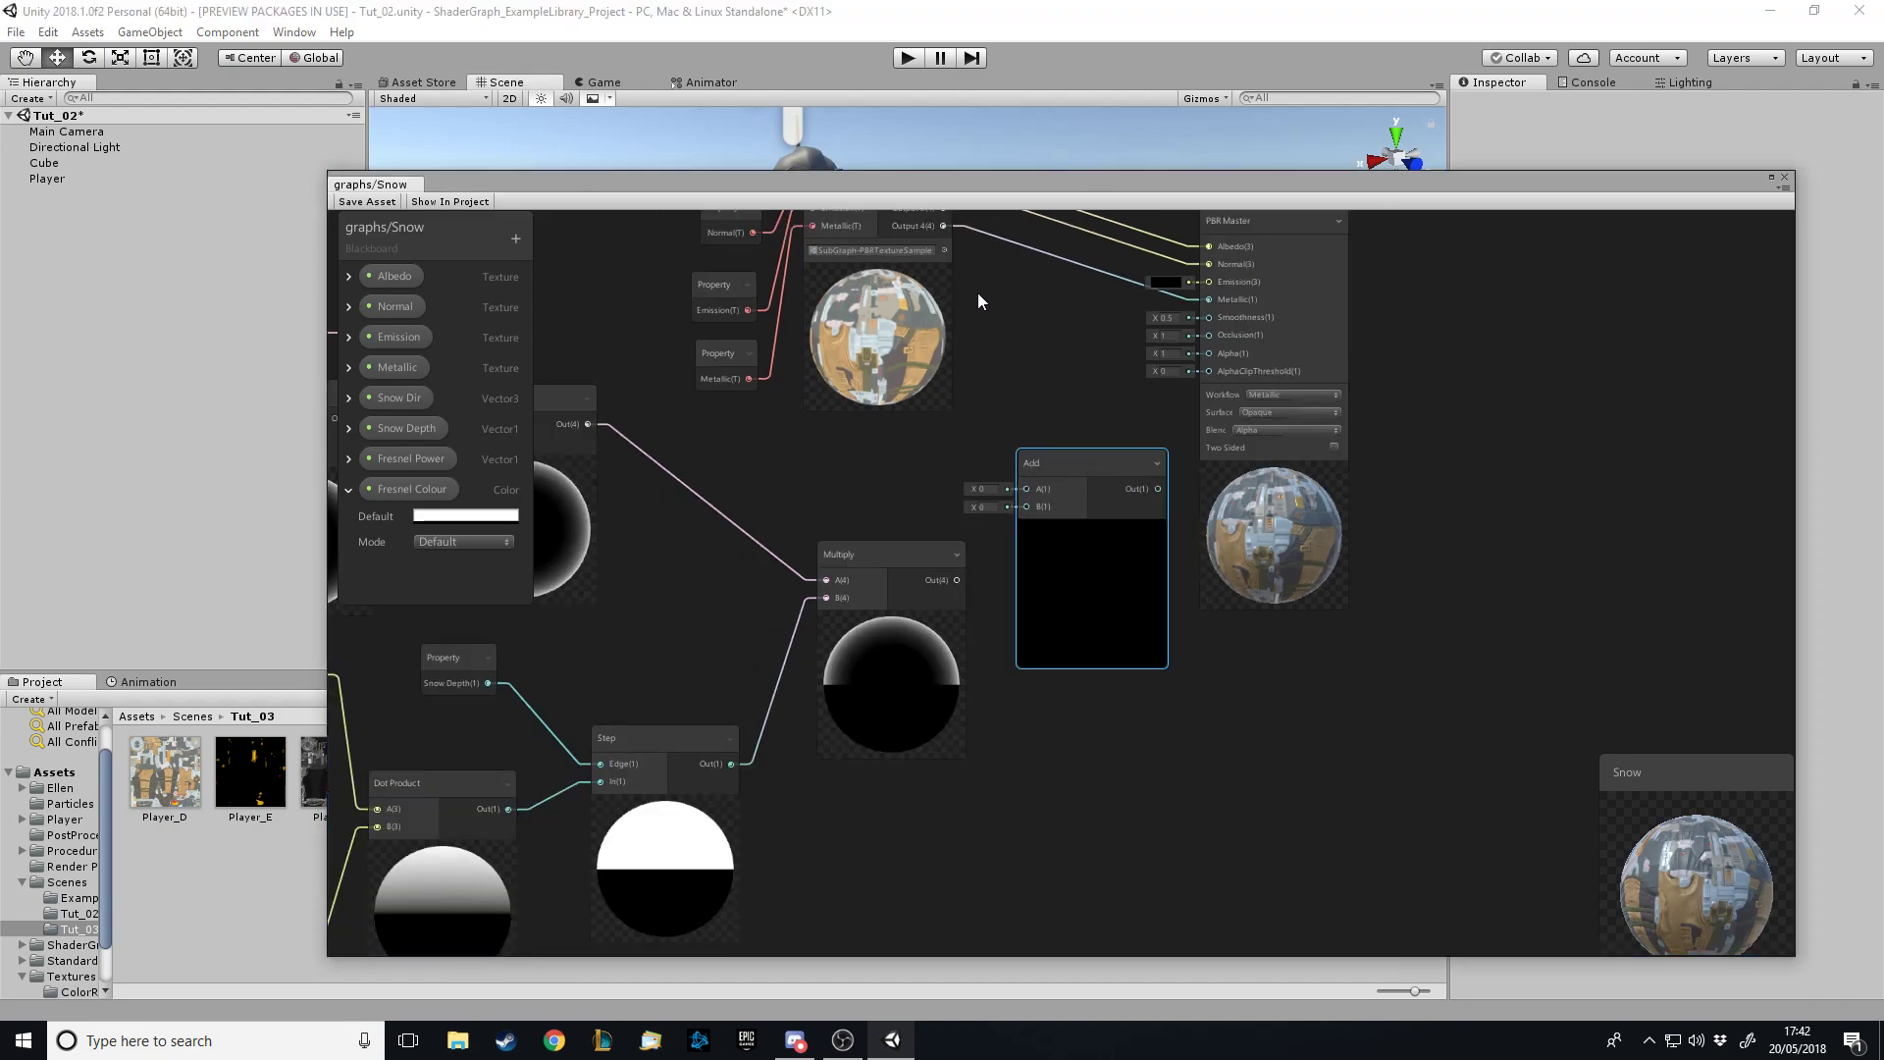
middle_drag(977, 293, 980, 325)
drag(938, 224, 1035, 547)
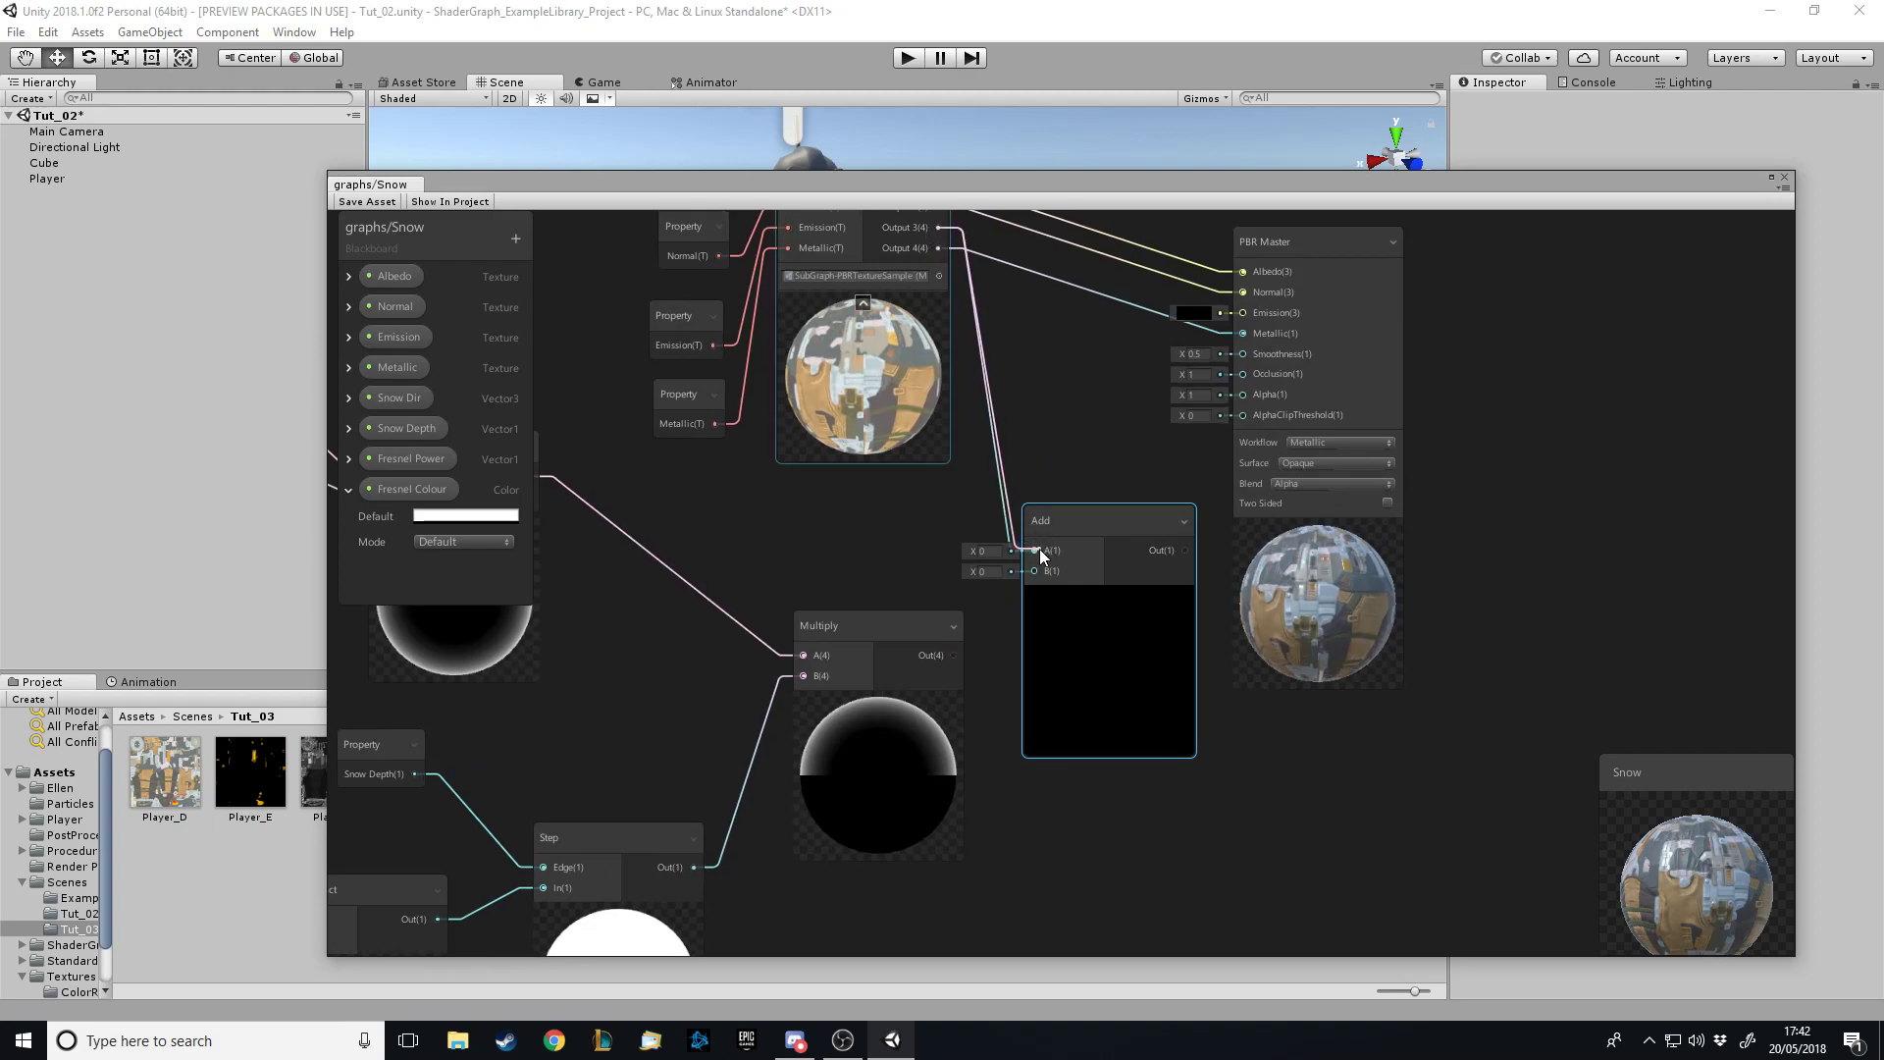
drag(953, 652, 1031, 575)
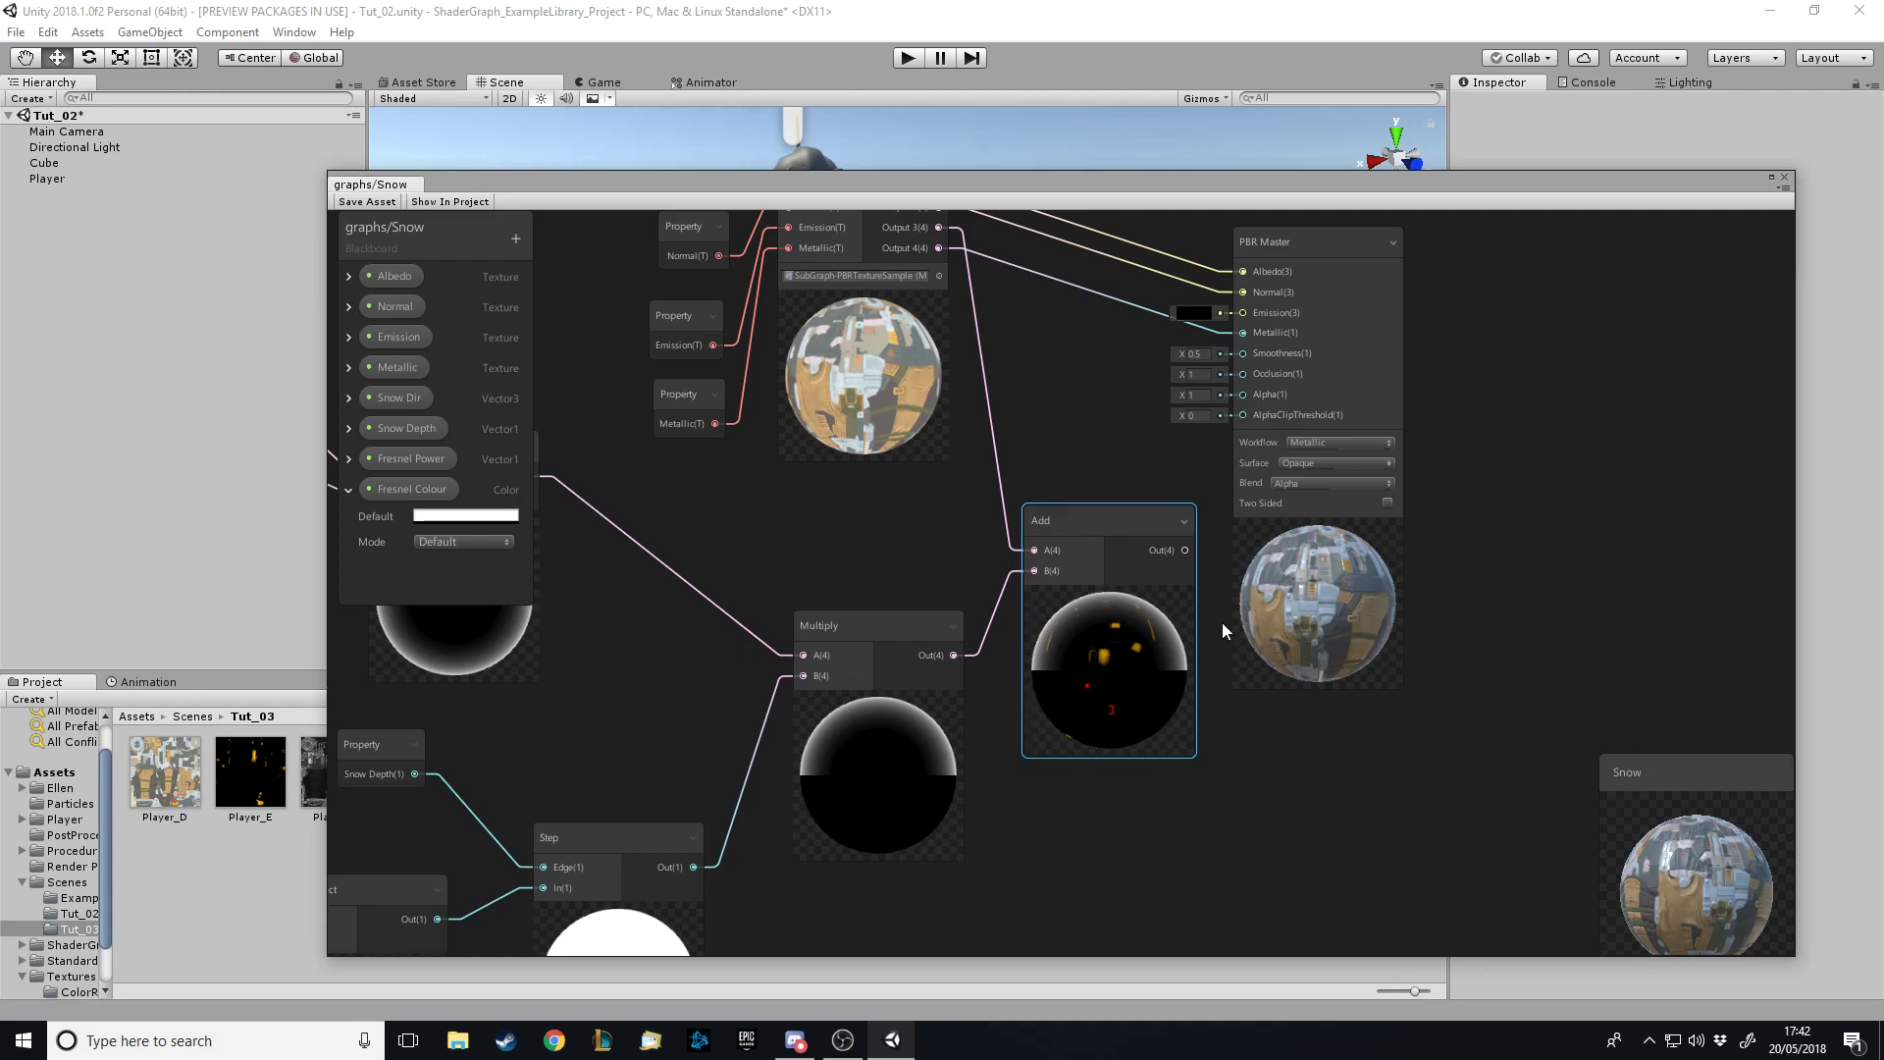
drag(1185, 551, 1257, 310)
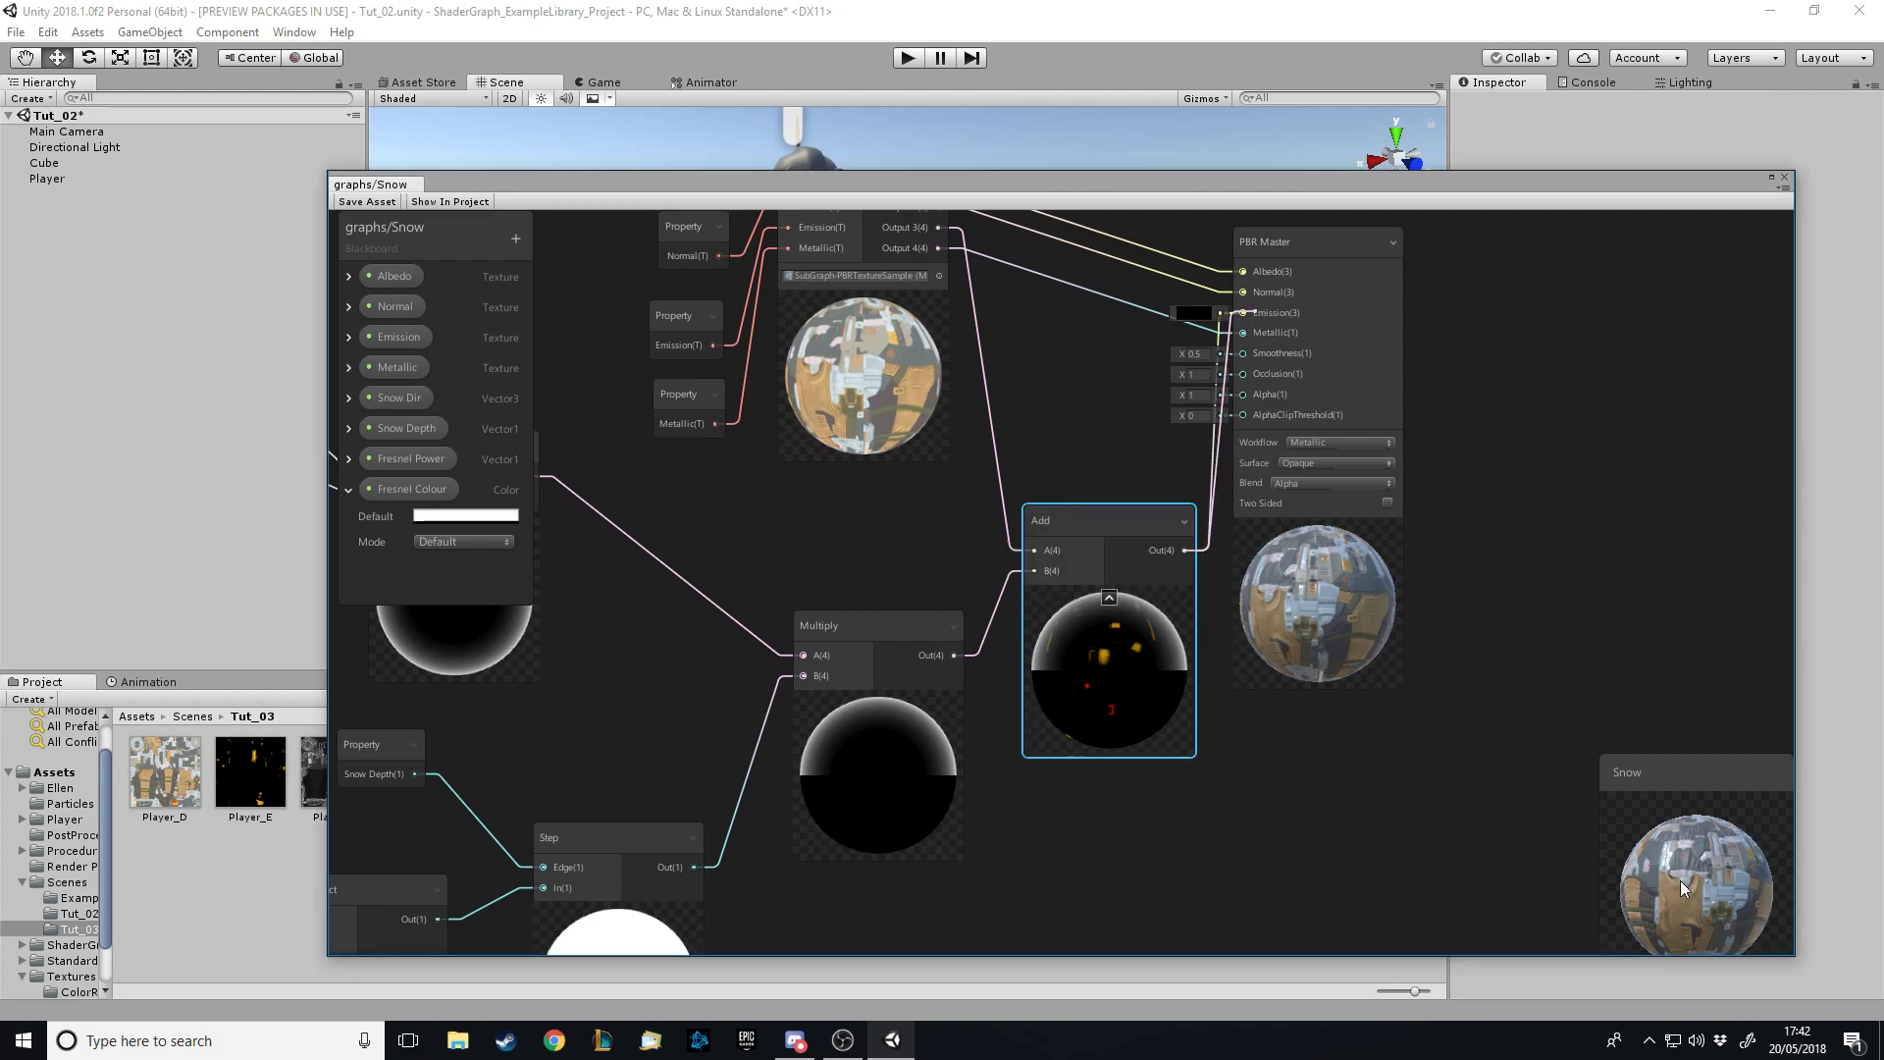
mouse_move(1717, 891)
mouse_down()
mouse_move(1665, 920)
mouse_move(1673, 852)
mouse_move(1729, 862)
mouse_move(1727, 923)
mouse_move(1668, 934)
mouse_move(1659, 857)
mouse_move(1745, 947)
mouse_move(1689, 903)
mouse_move(1721, 865)
mouse_move(1698, 888)
mouse_up()
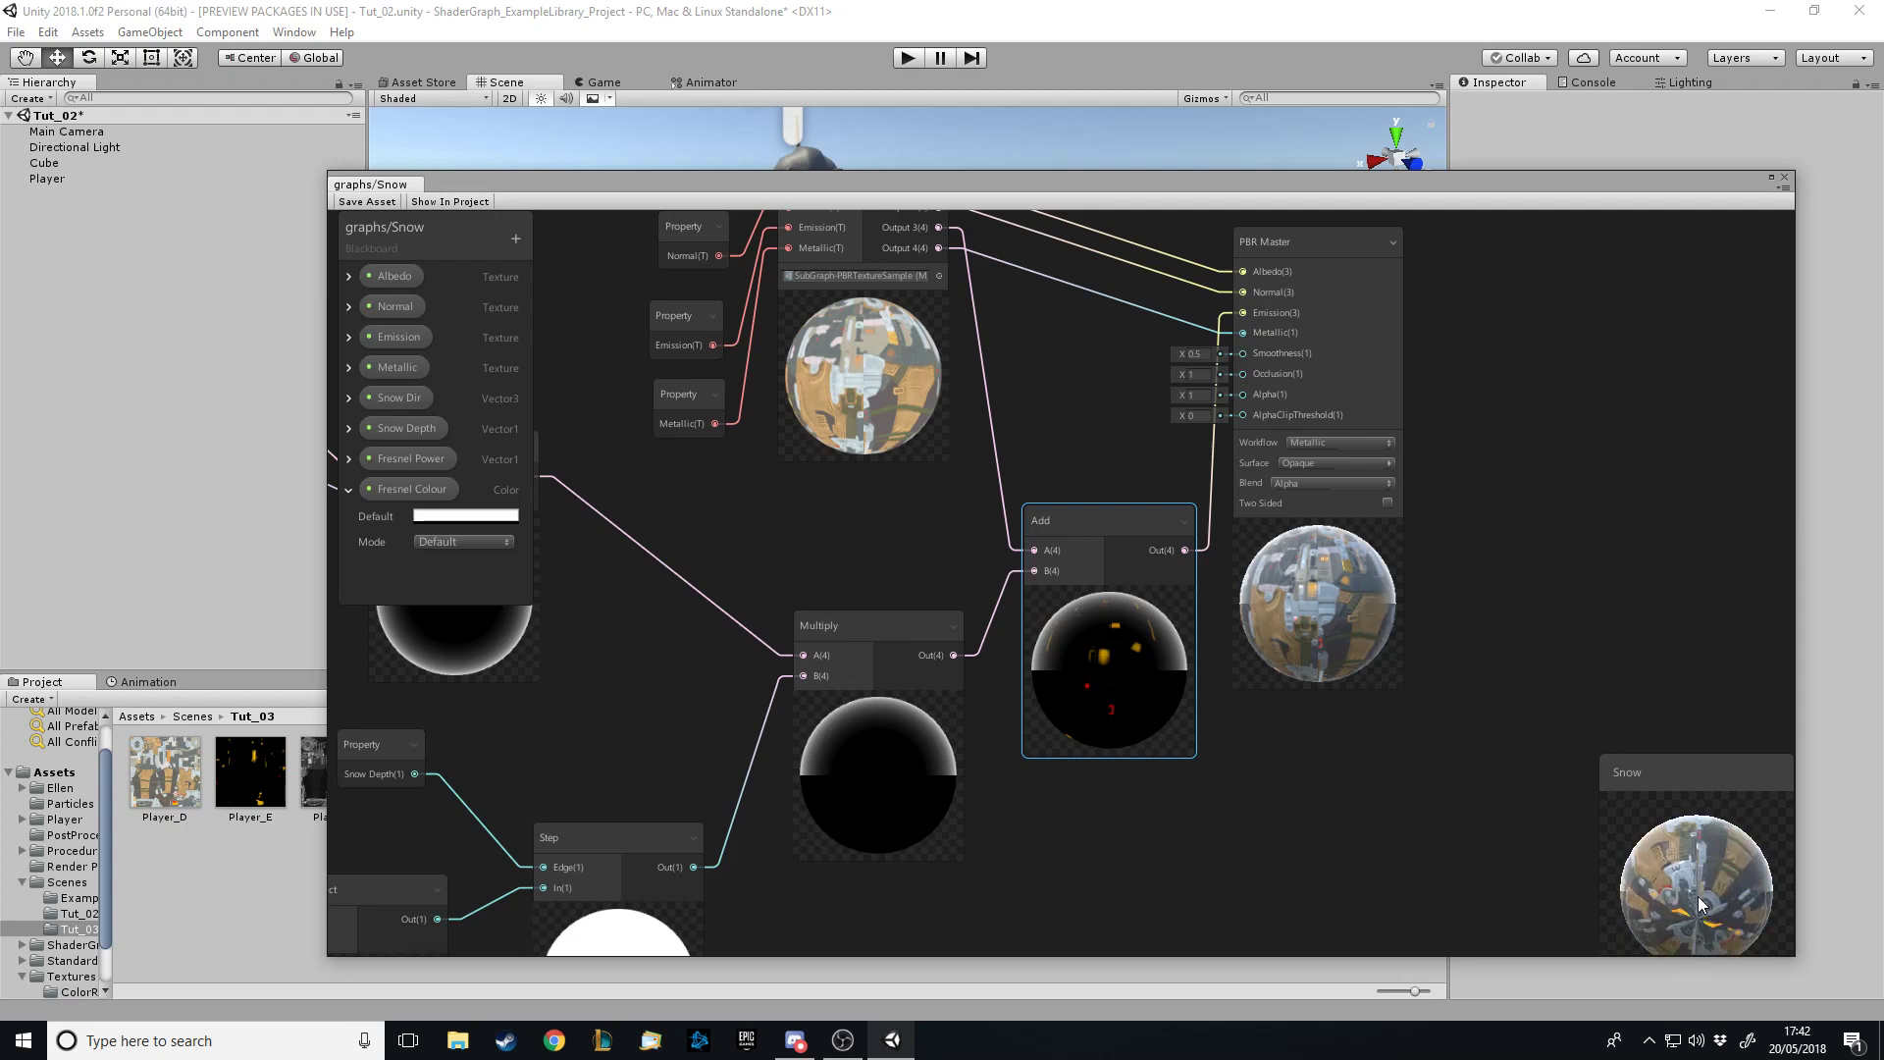
Save the Snow shader asset, dock the graph, and select Player to show SnowMat's properties
click(345, 204)
drag(406, 187, 744, 90)
click(590, 79)
click(534, 82)
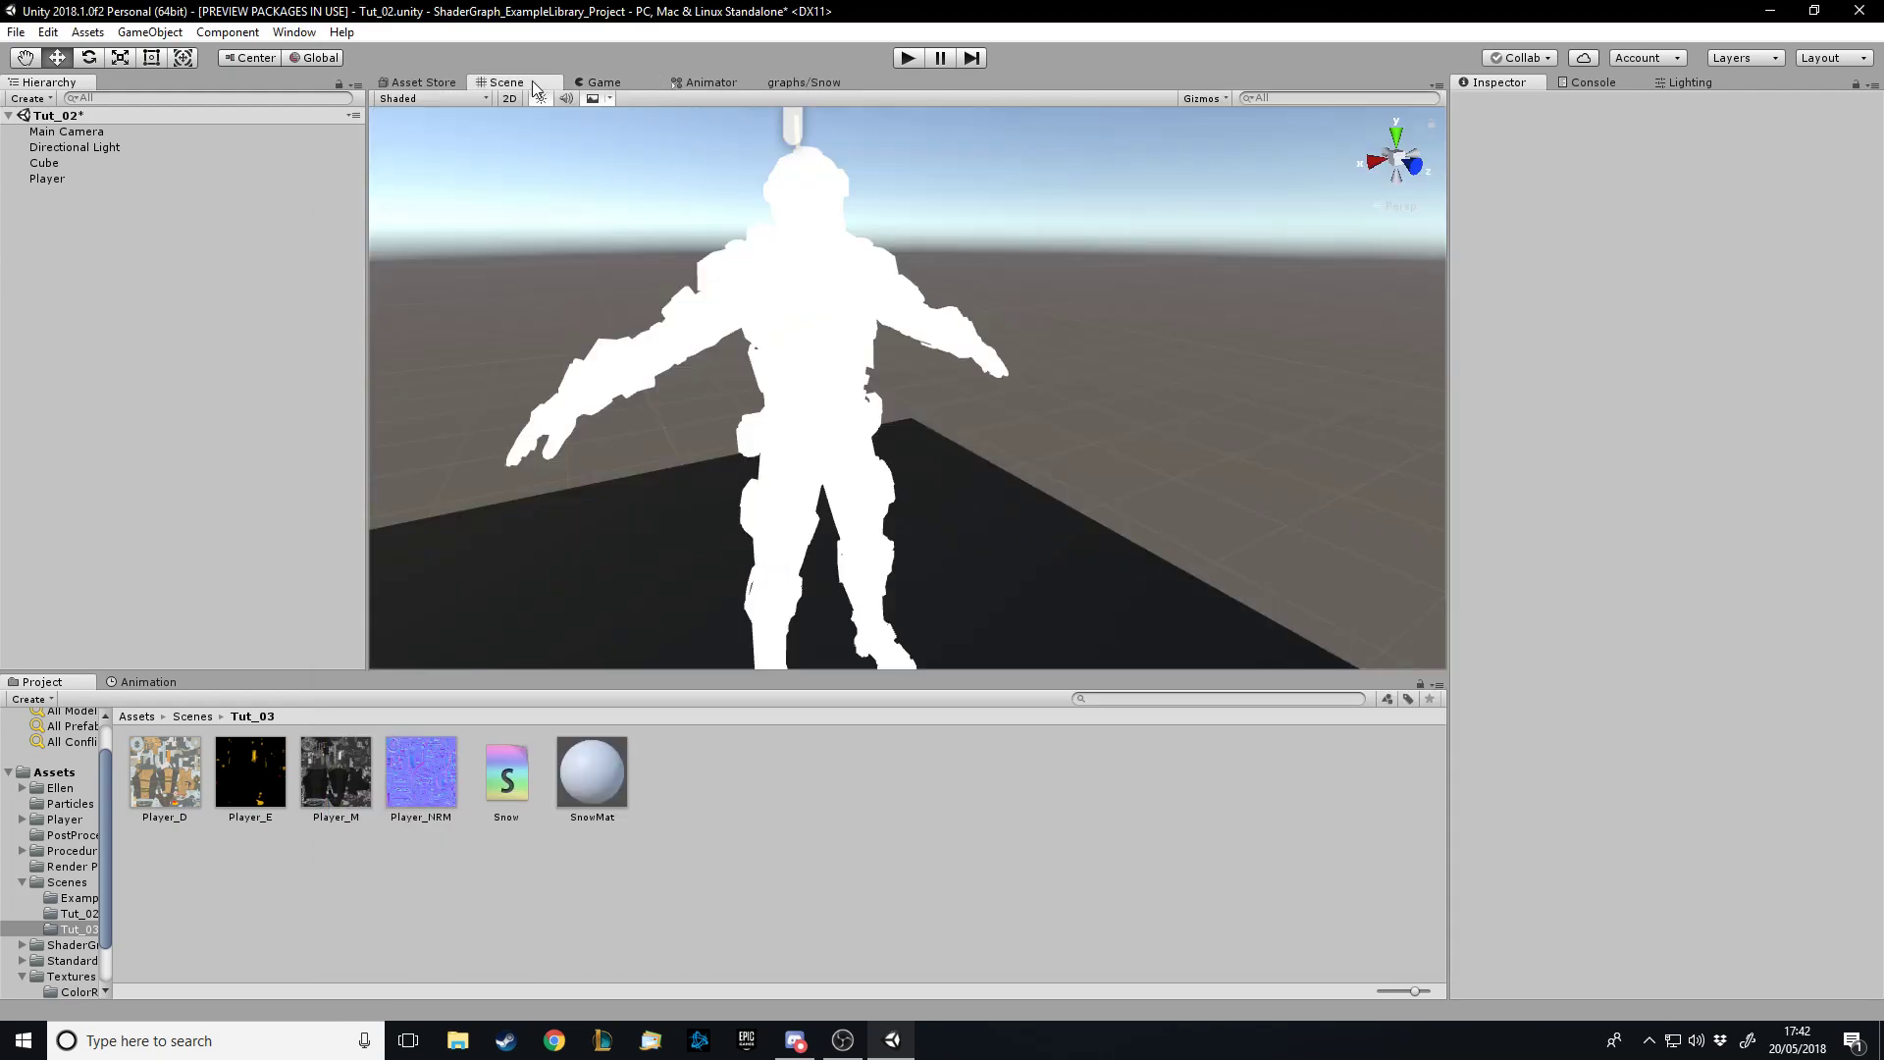
click(873, 306)
click(91, 180)
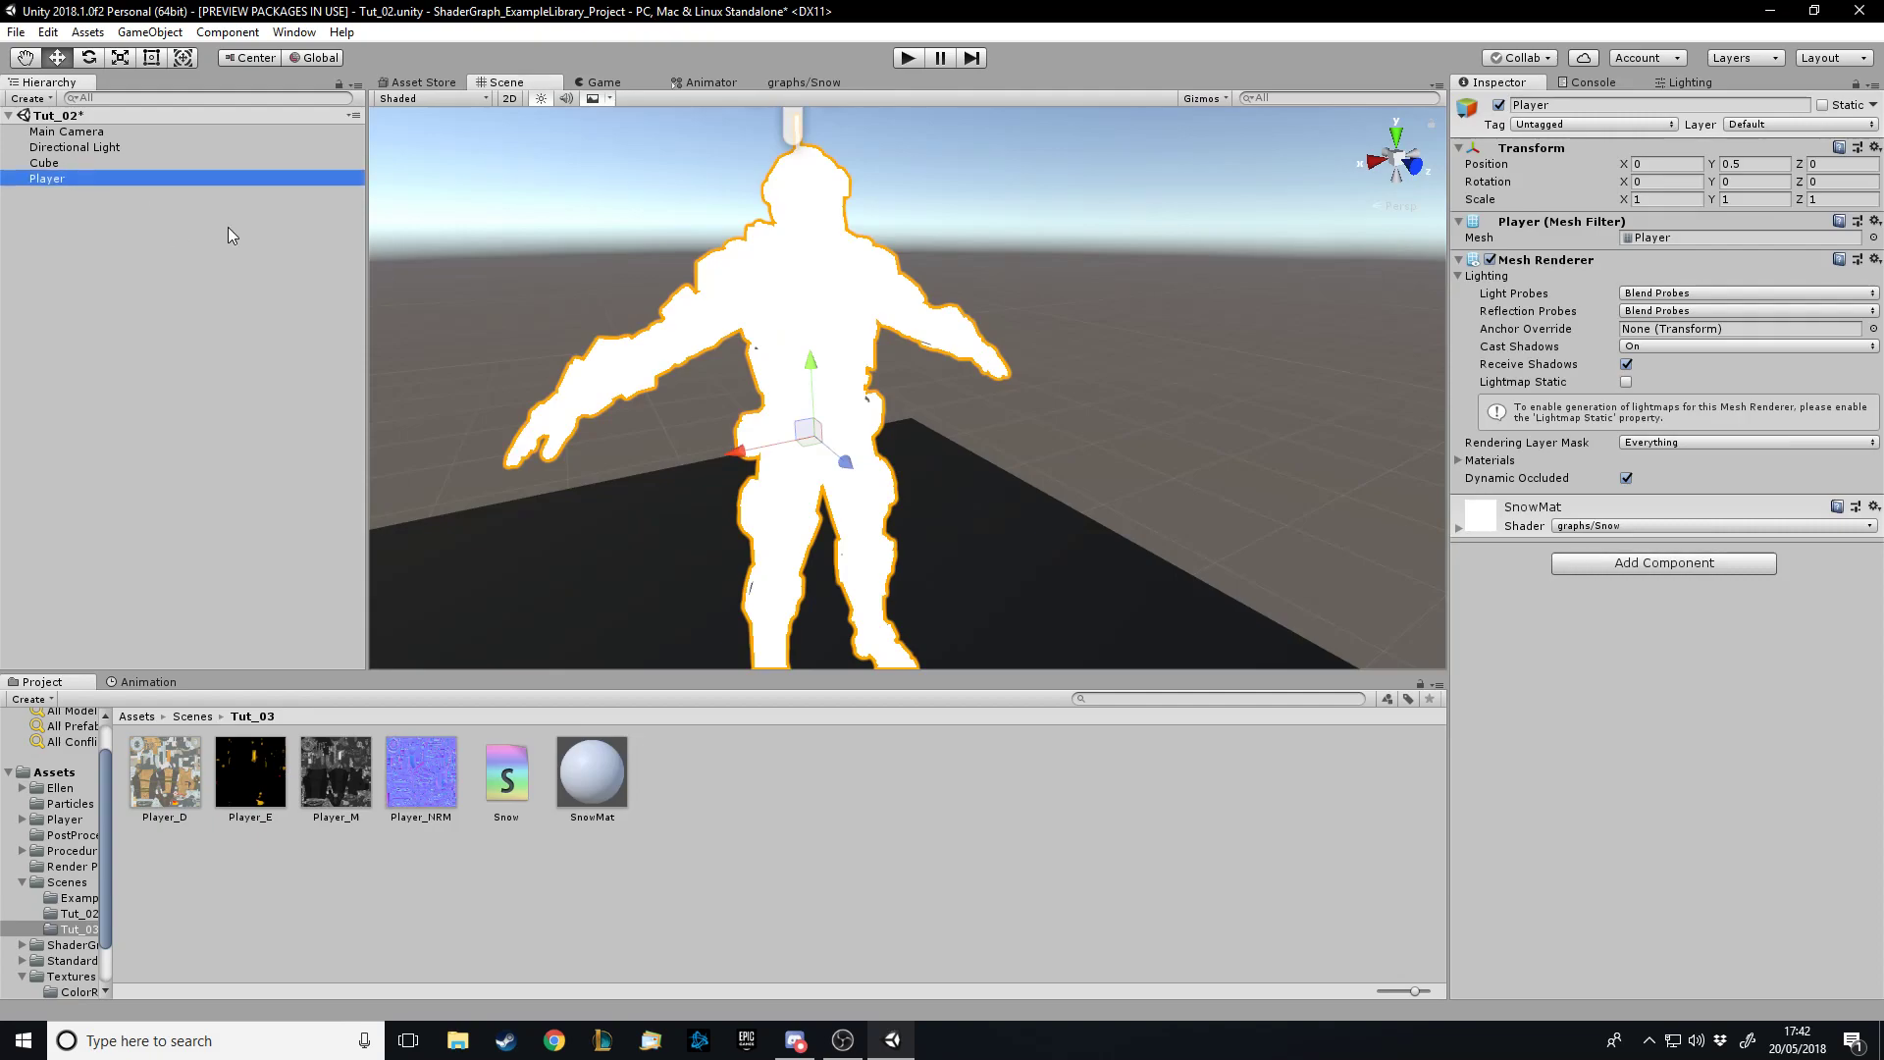
click(1469, 530)
Assign Player_NRM, Player_M, Player_E and Player_D to SnowMat; set Fresnel Power -0.1, Snow Depth 0.47
drag(408, 795, 1832, 610)
drag(335, 775, 1831, 750)
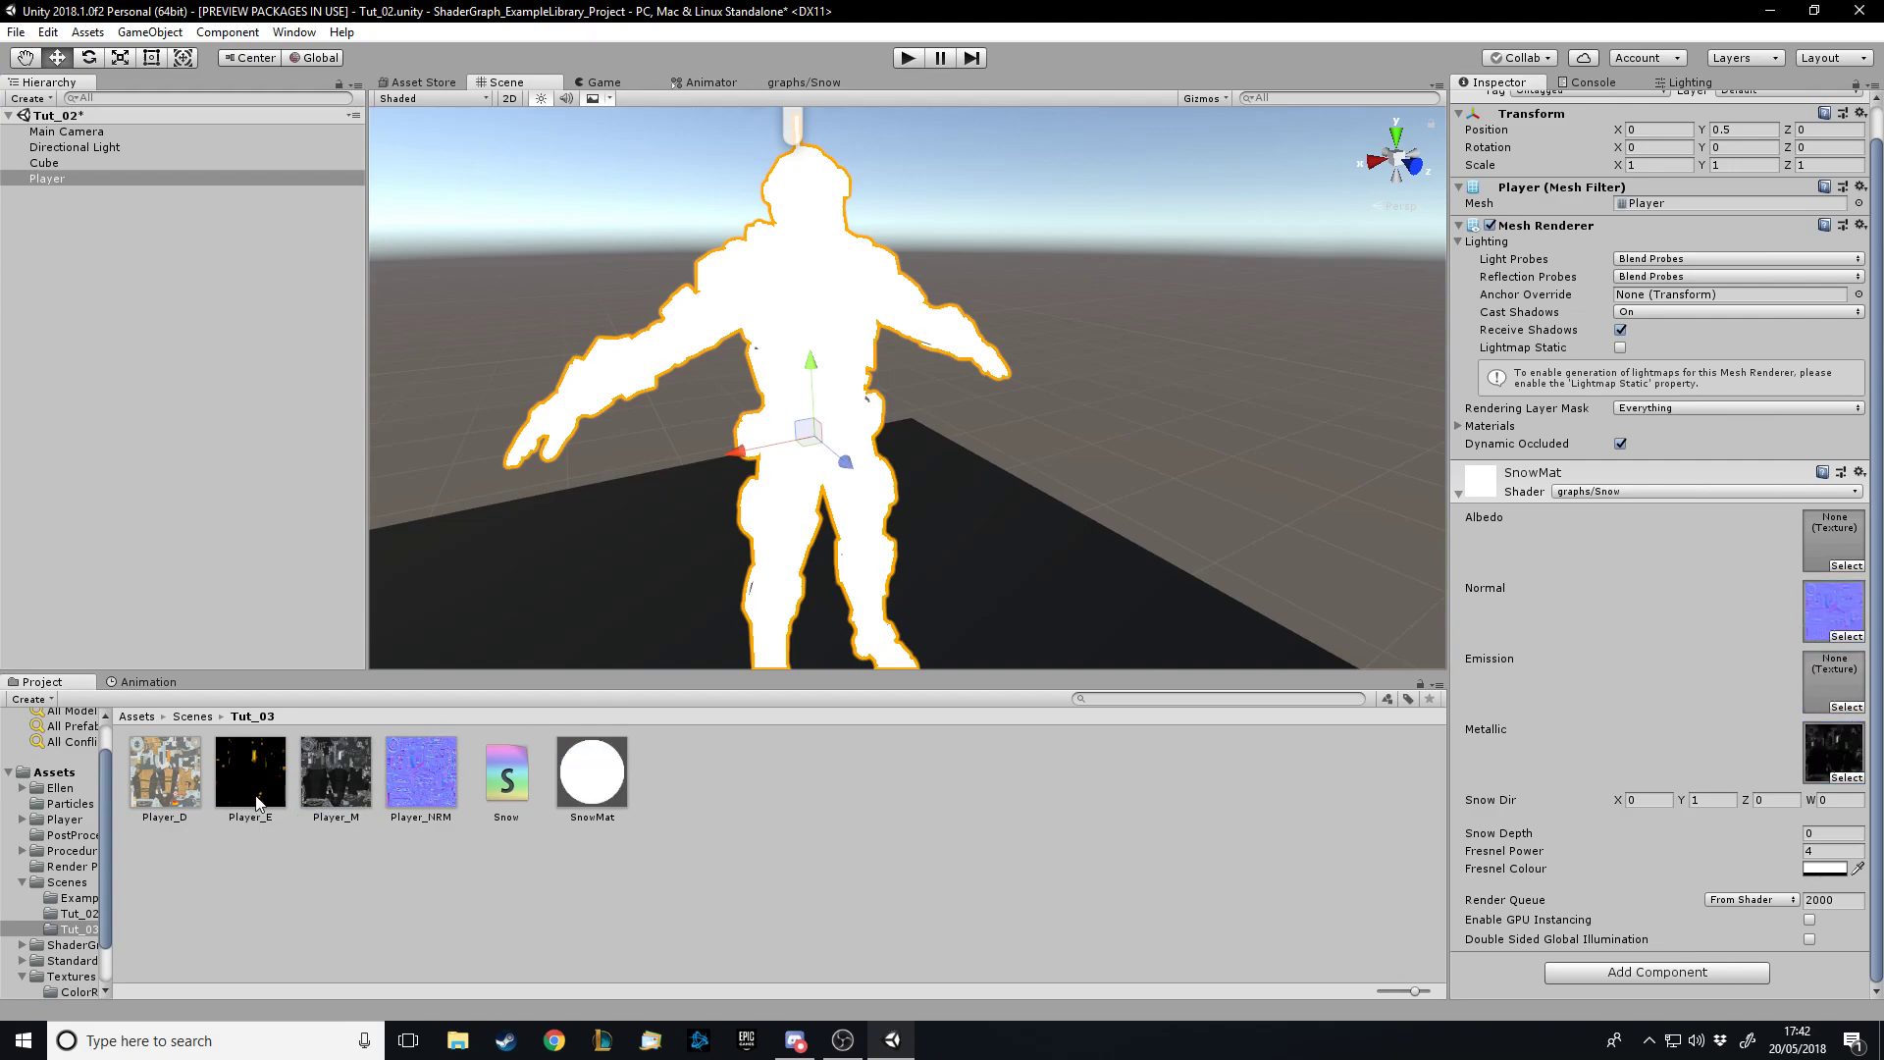
drag(260, 799, 1833, 682)
drag(187, 813, 1852, 538)
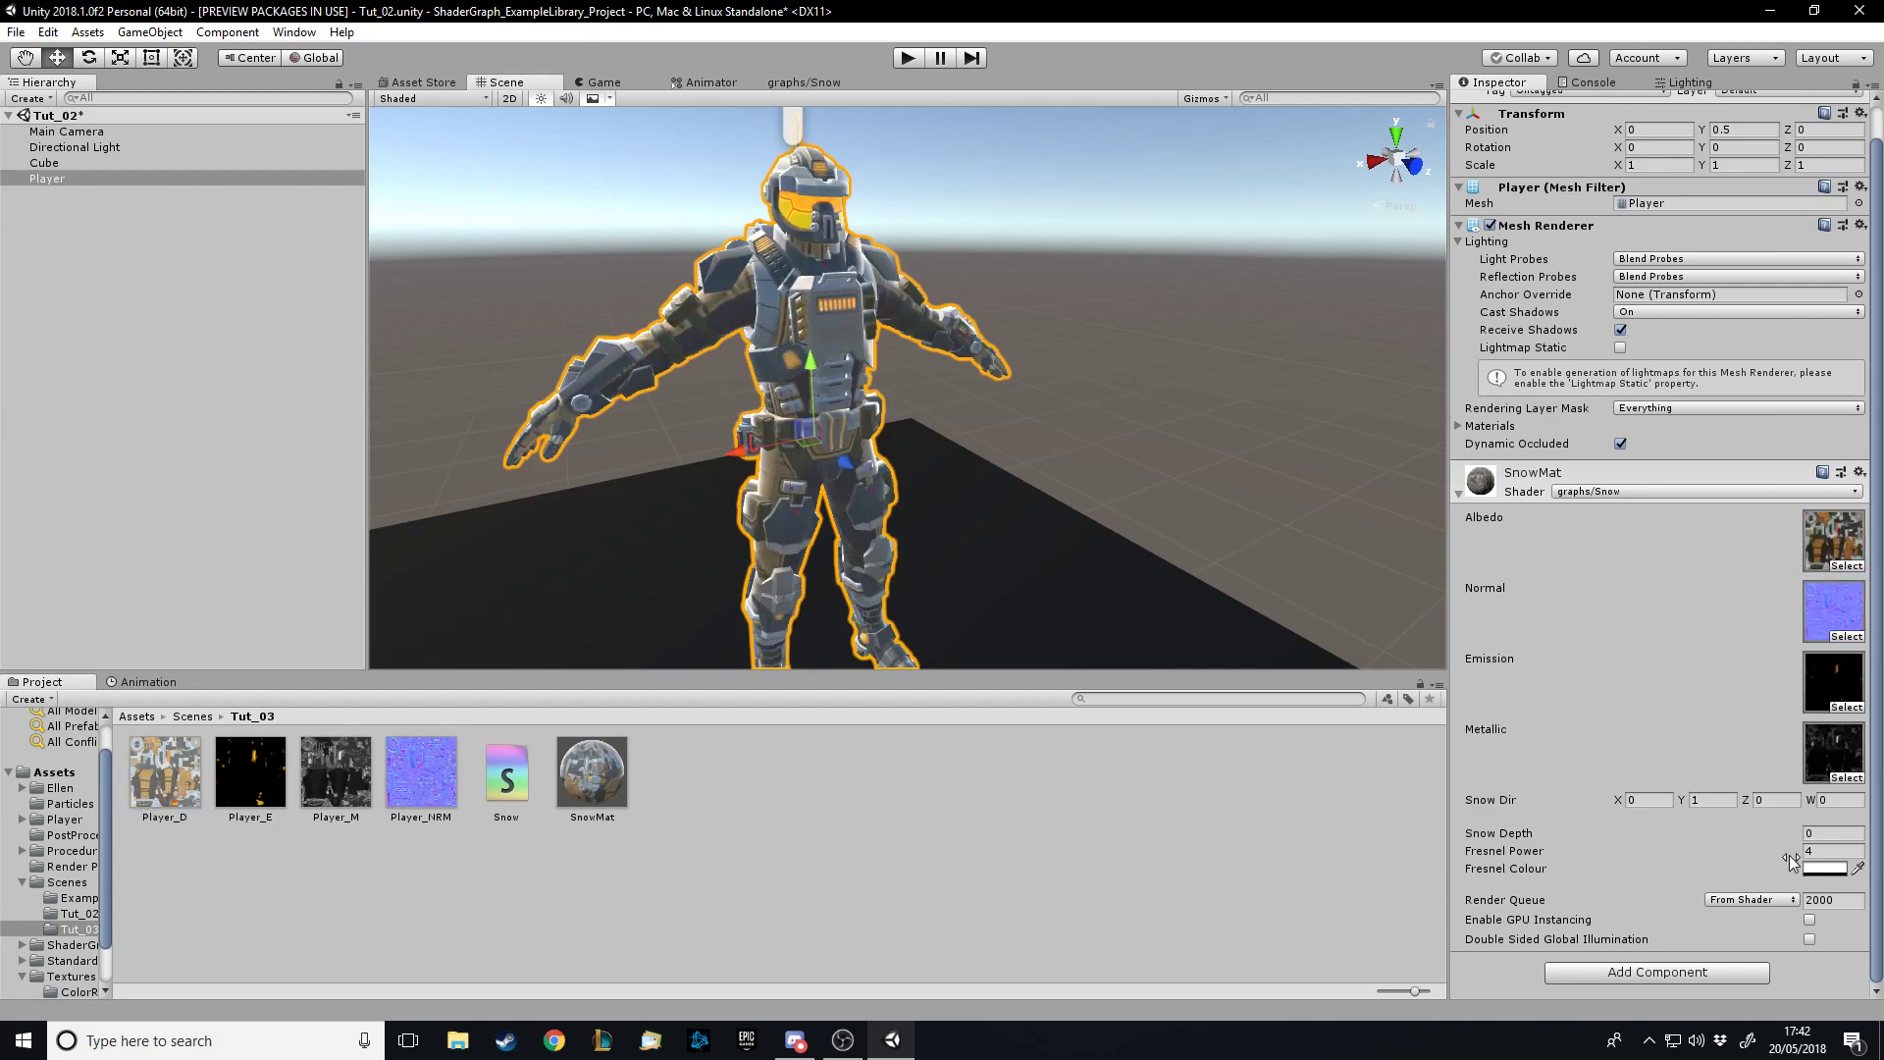
drag(1521, 860, 1381, 883)
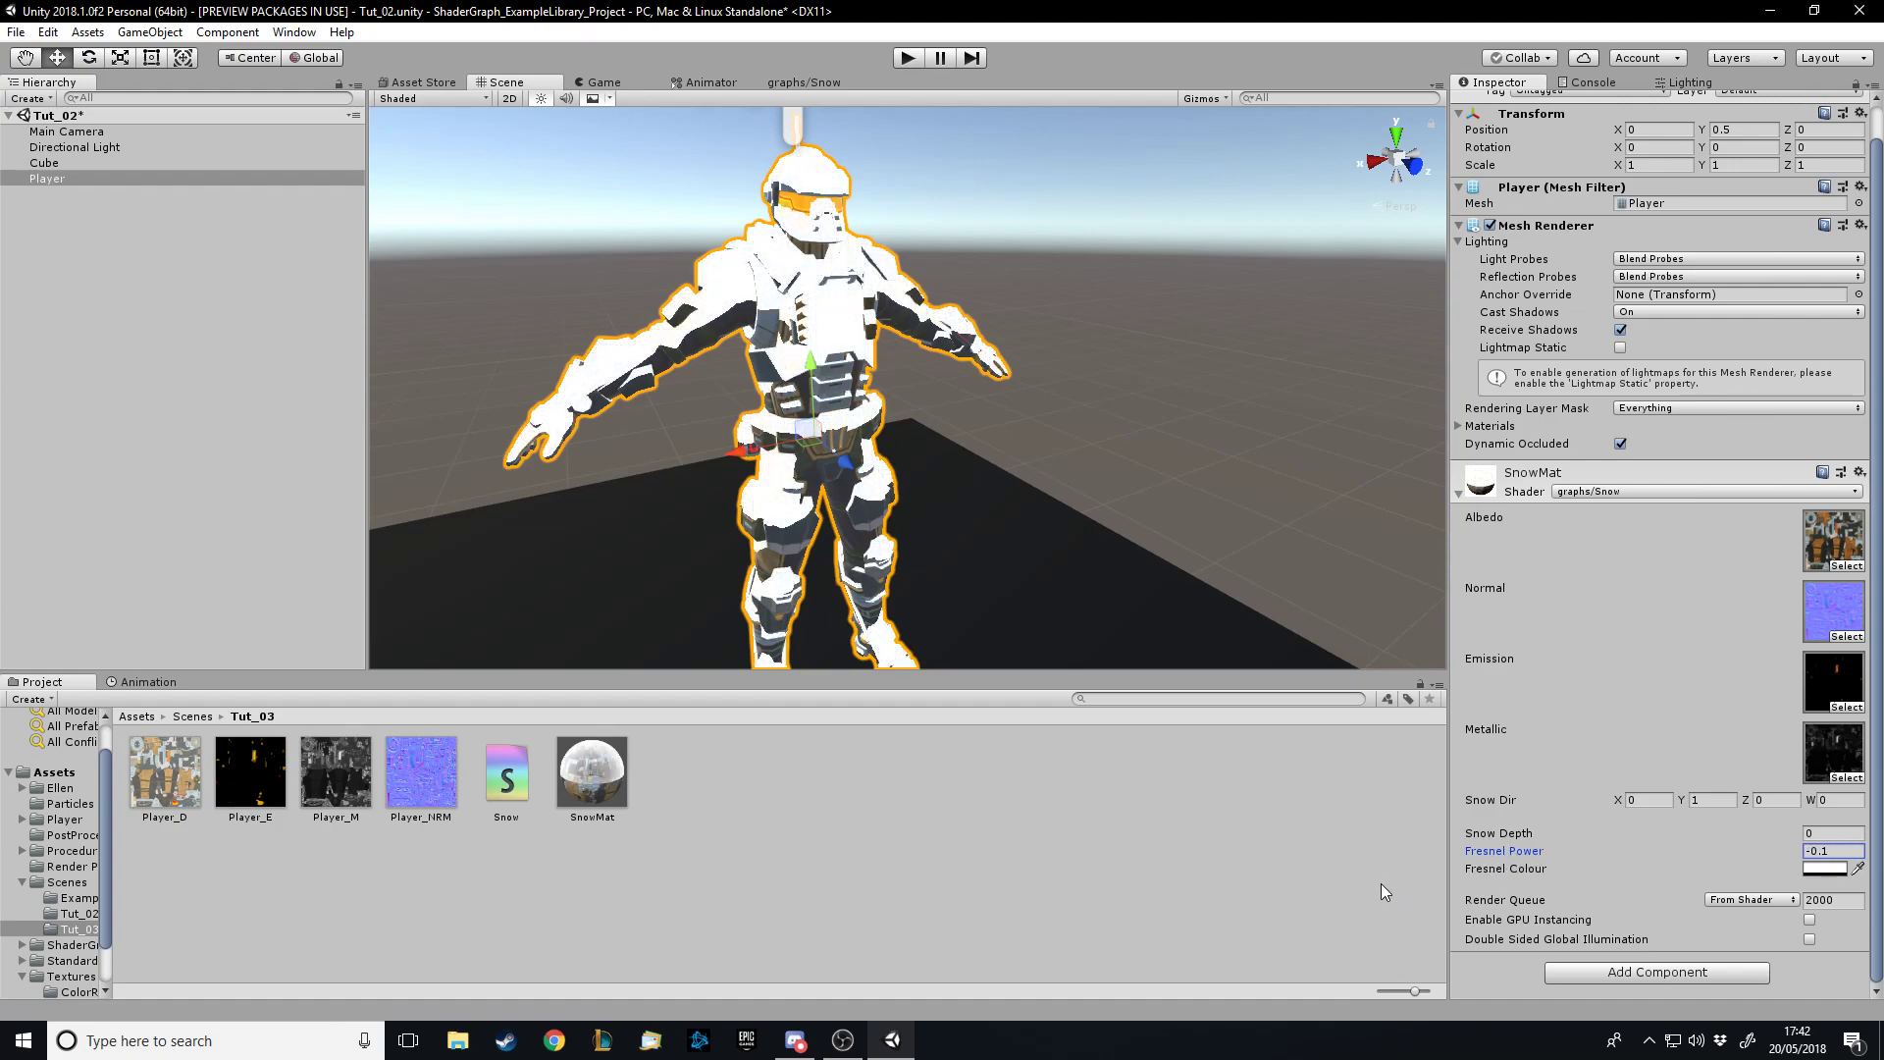
mouse_move(1511, 840)
mouse_down()
mouse_move(1488, 842)
mouse_move(1516, 839)
mouse_up()
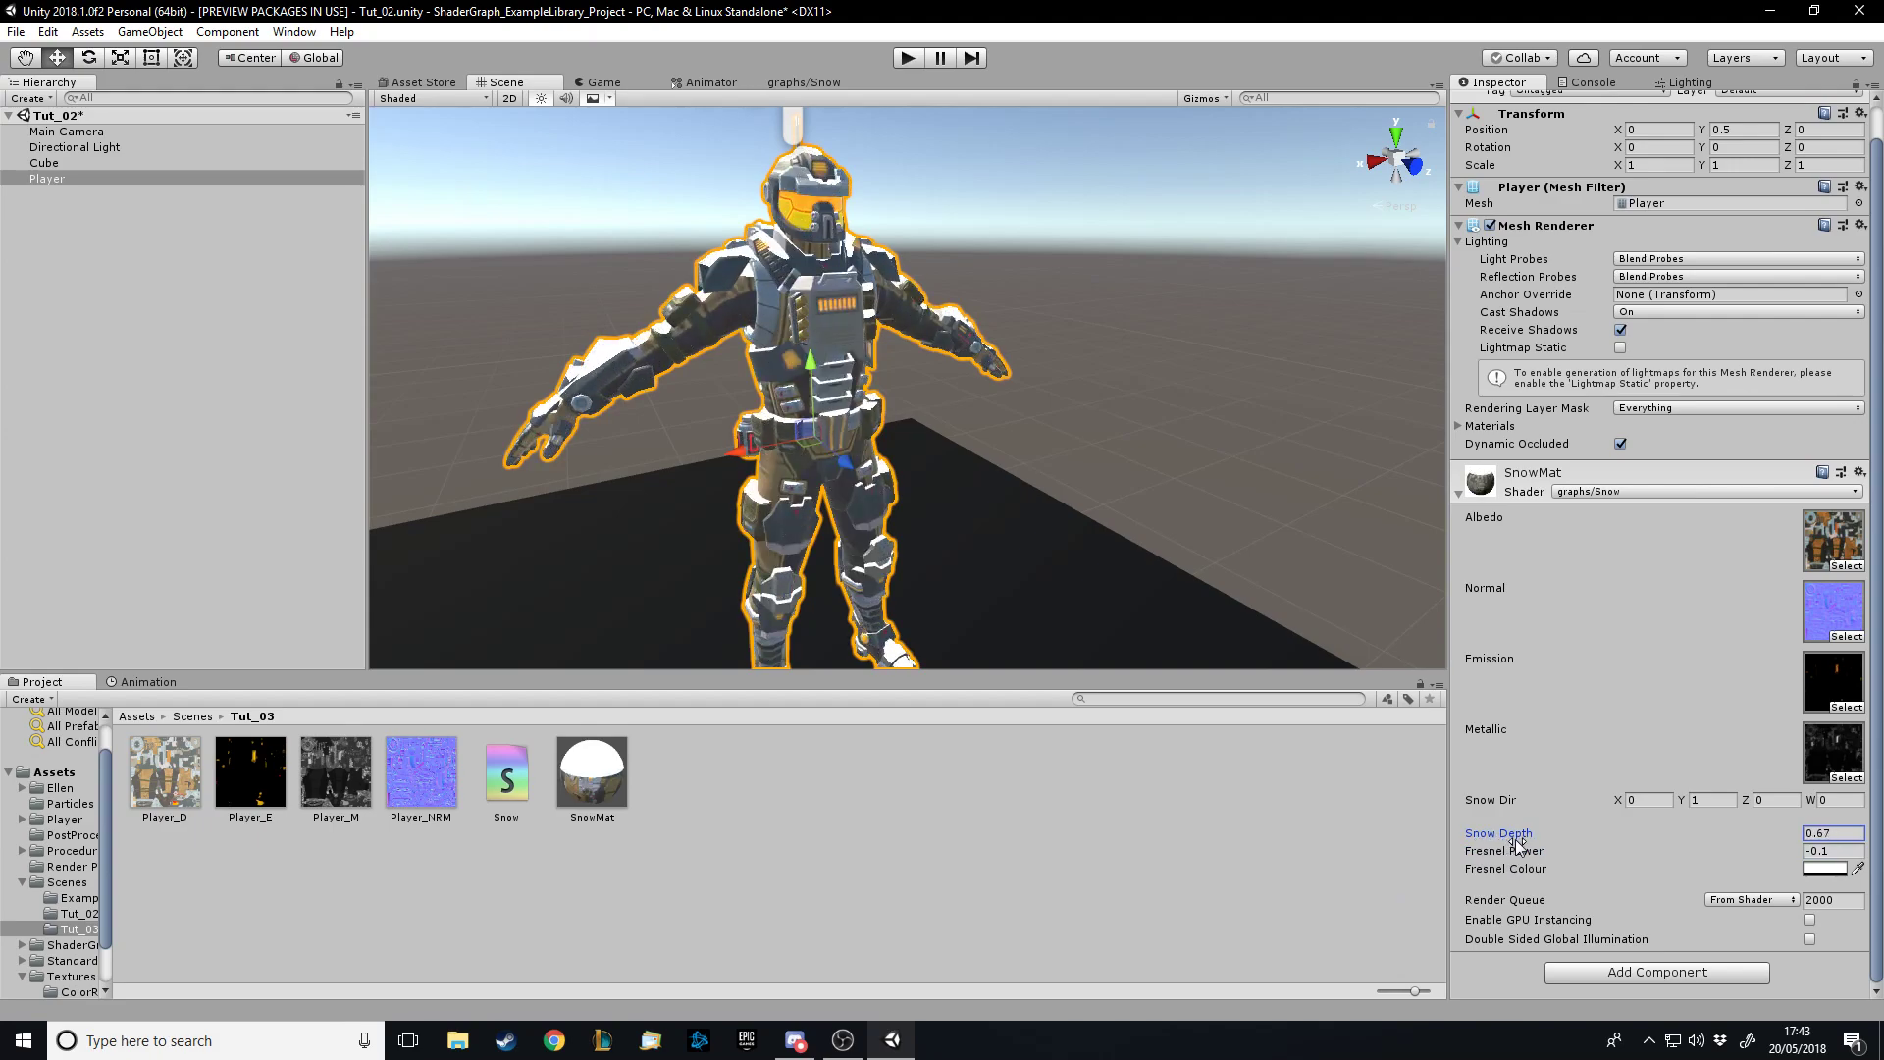
Try Snow Dir Y -1 and X 1, settle on Y 0 with X cleared, then deselect Player
click(1696, 800)
text(-1)
key(BackSpace)
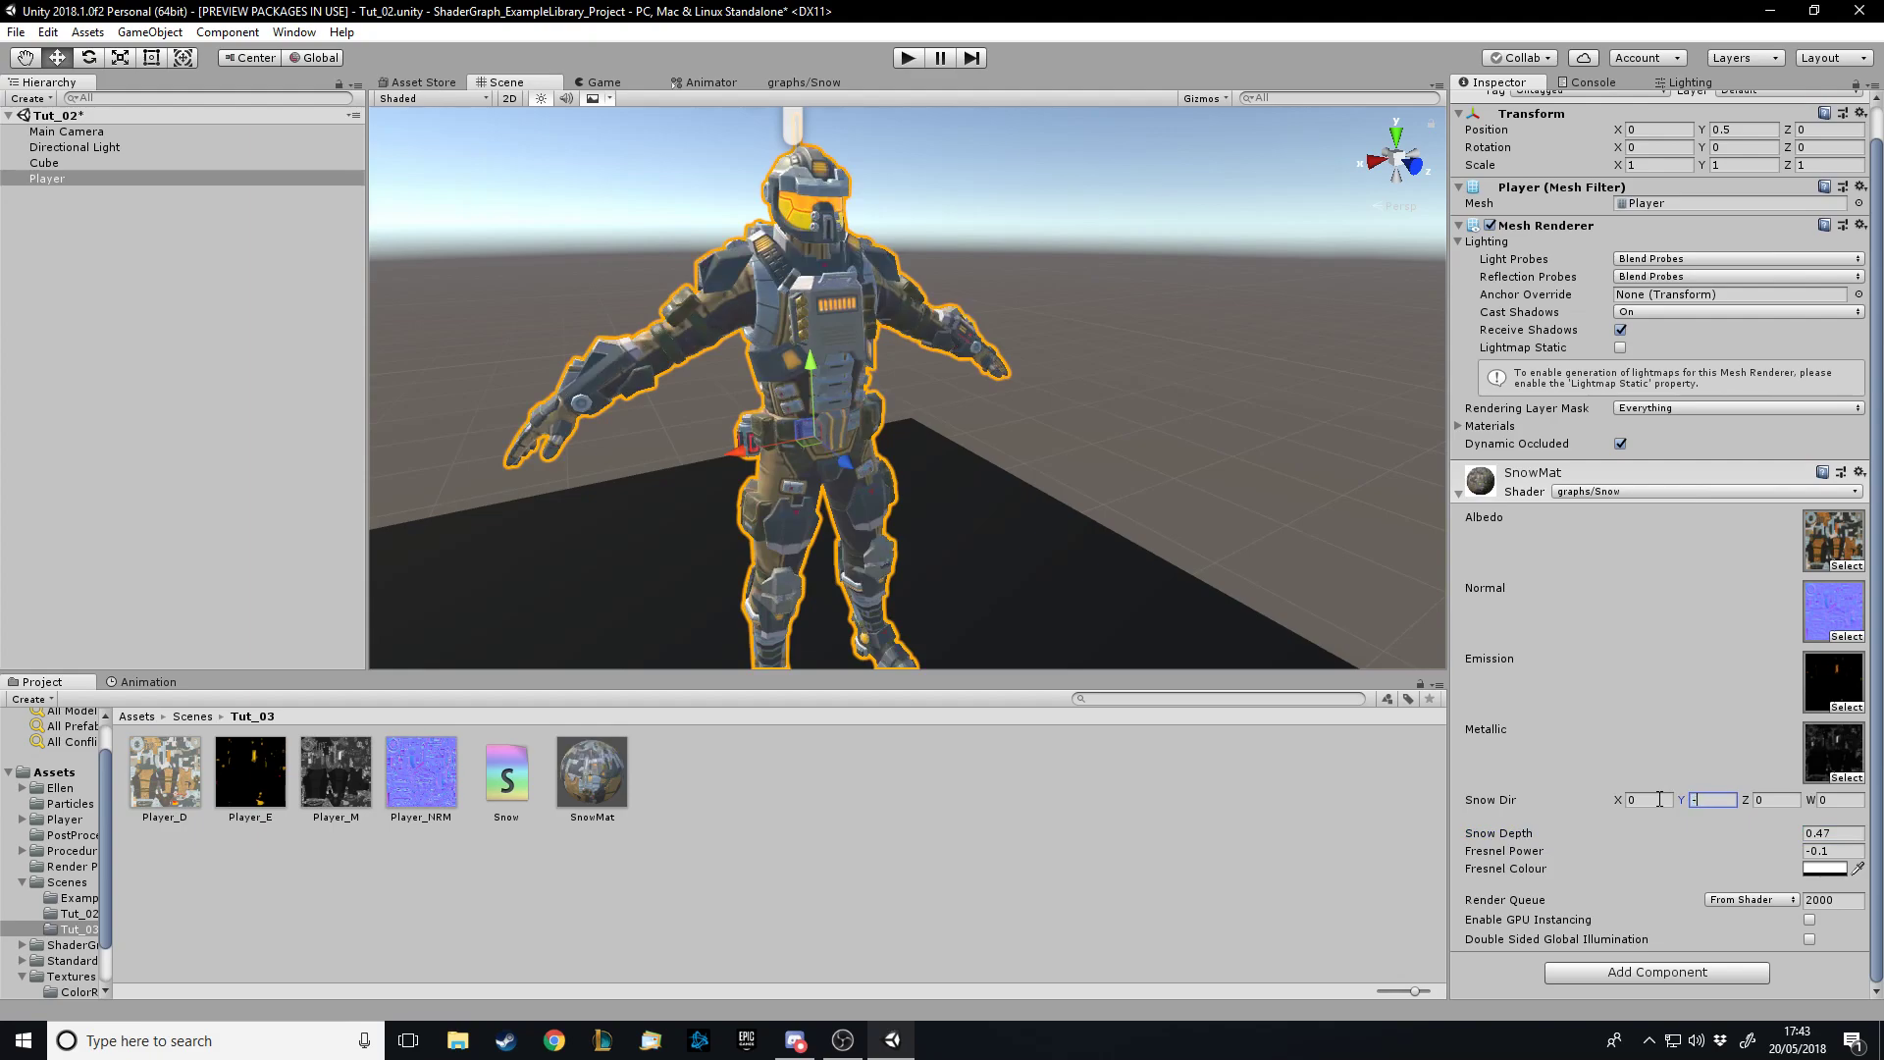
key(BackSpace)
text(0)
click(1657, 800)
text(1)
key(BackSpace)
scroll(1081, 651, down, 5)
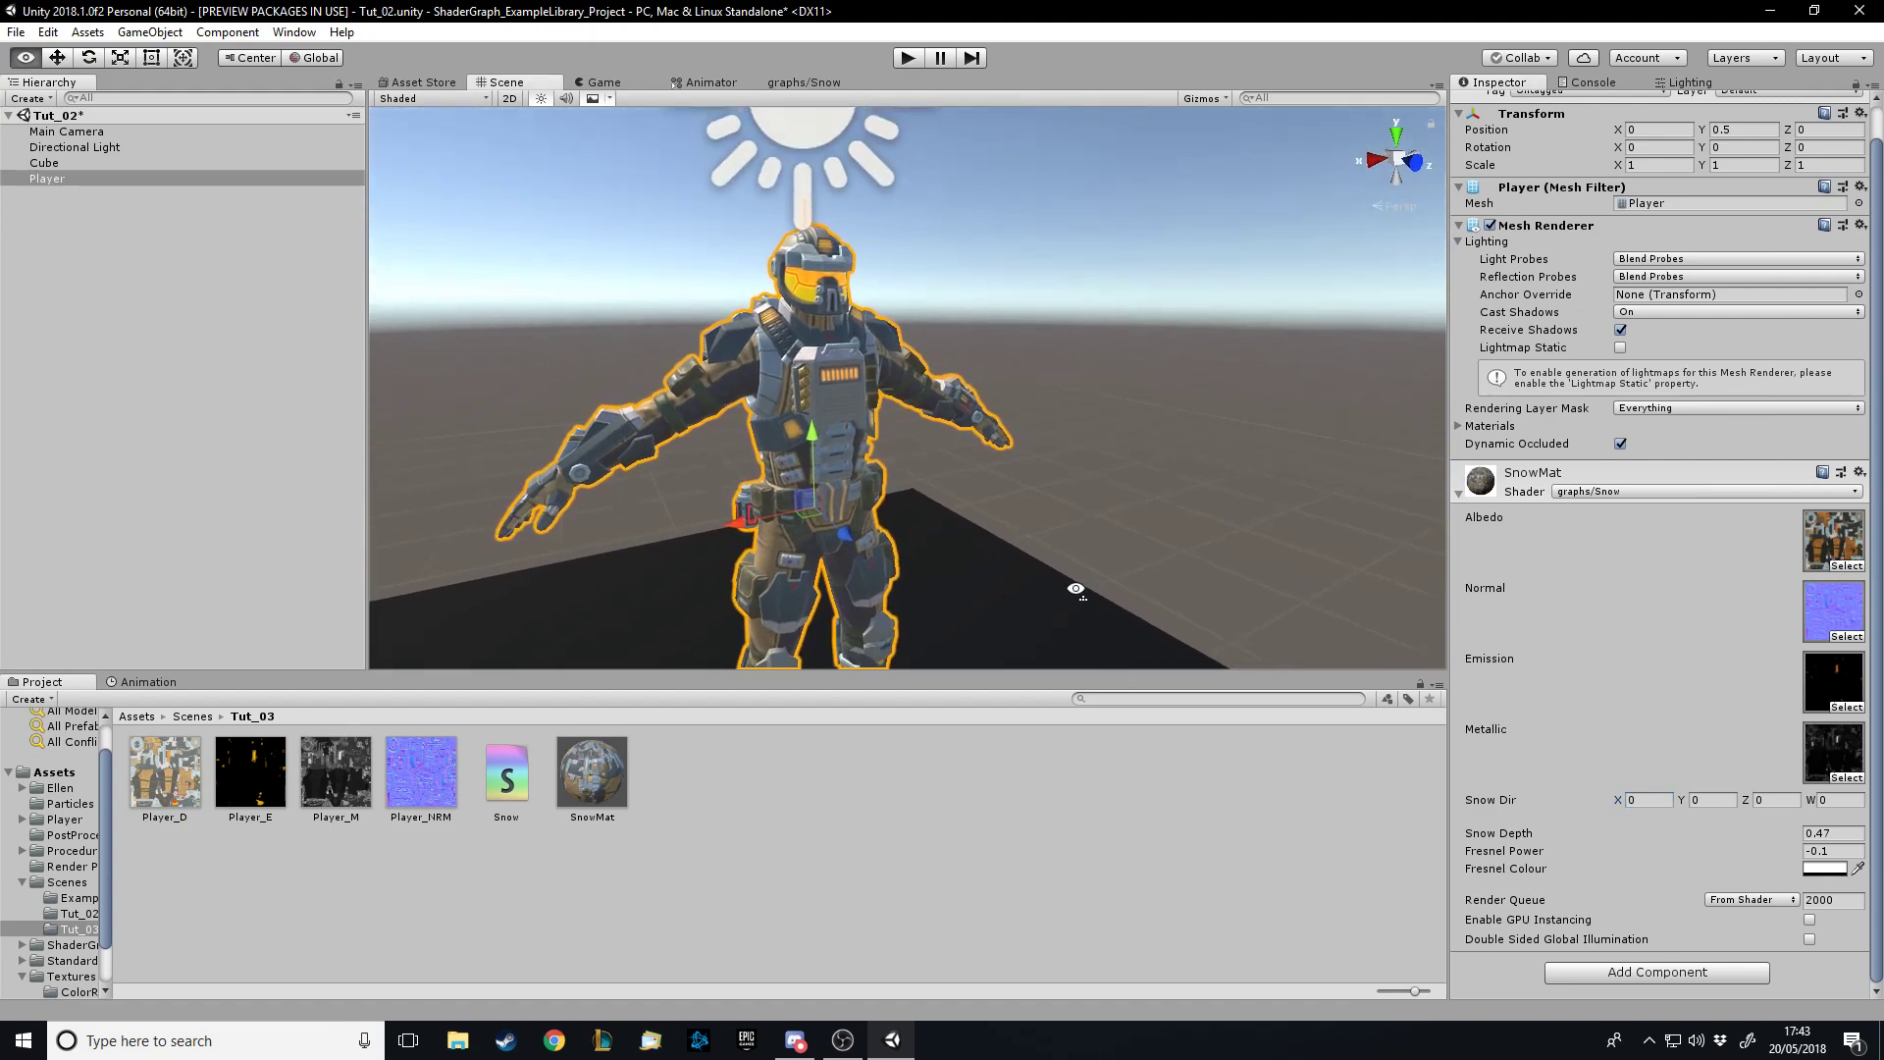
click(1123, 496)
scroll(1119, 491, up, 5)
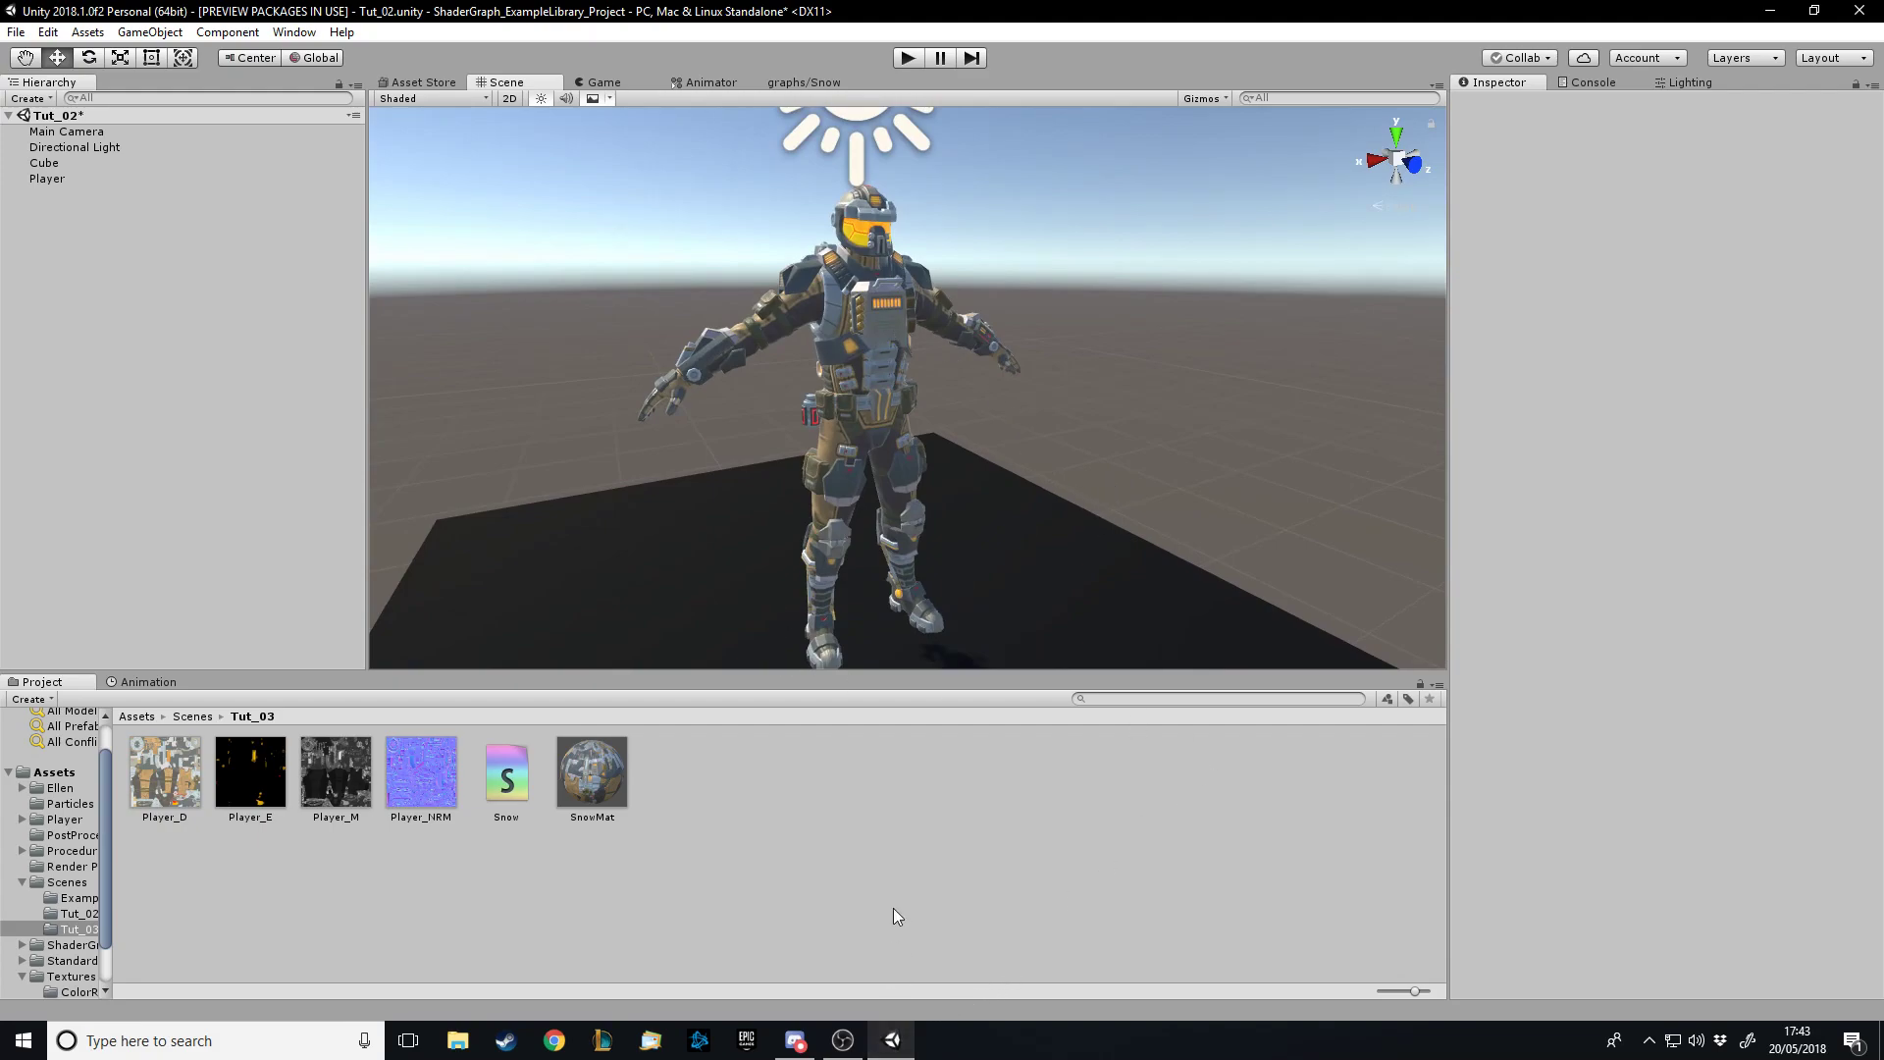
Float the graphs/Snow window, maximize it, and zoom to fit the whole node network
drag(800, 83, 799, 152)
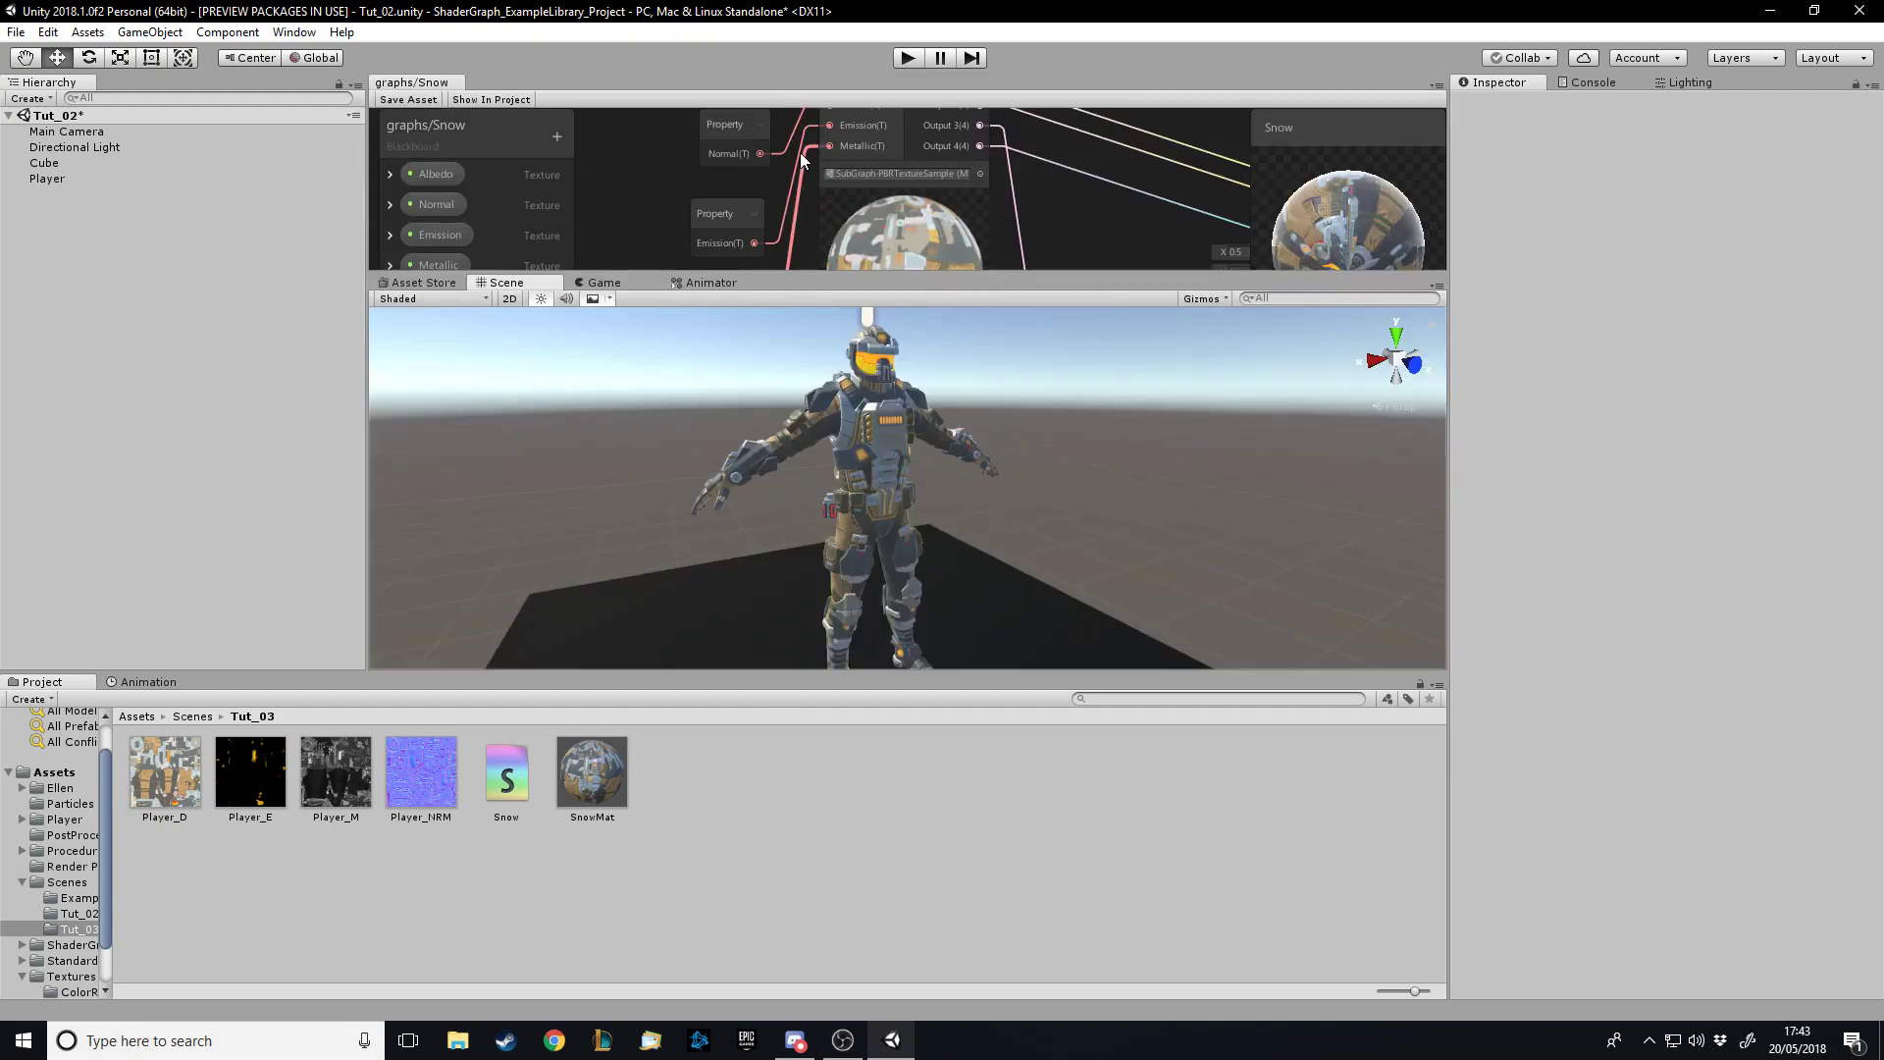
drag(411, 82, 728, 281)
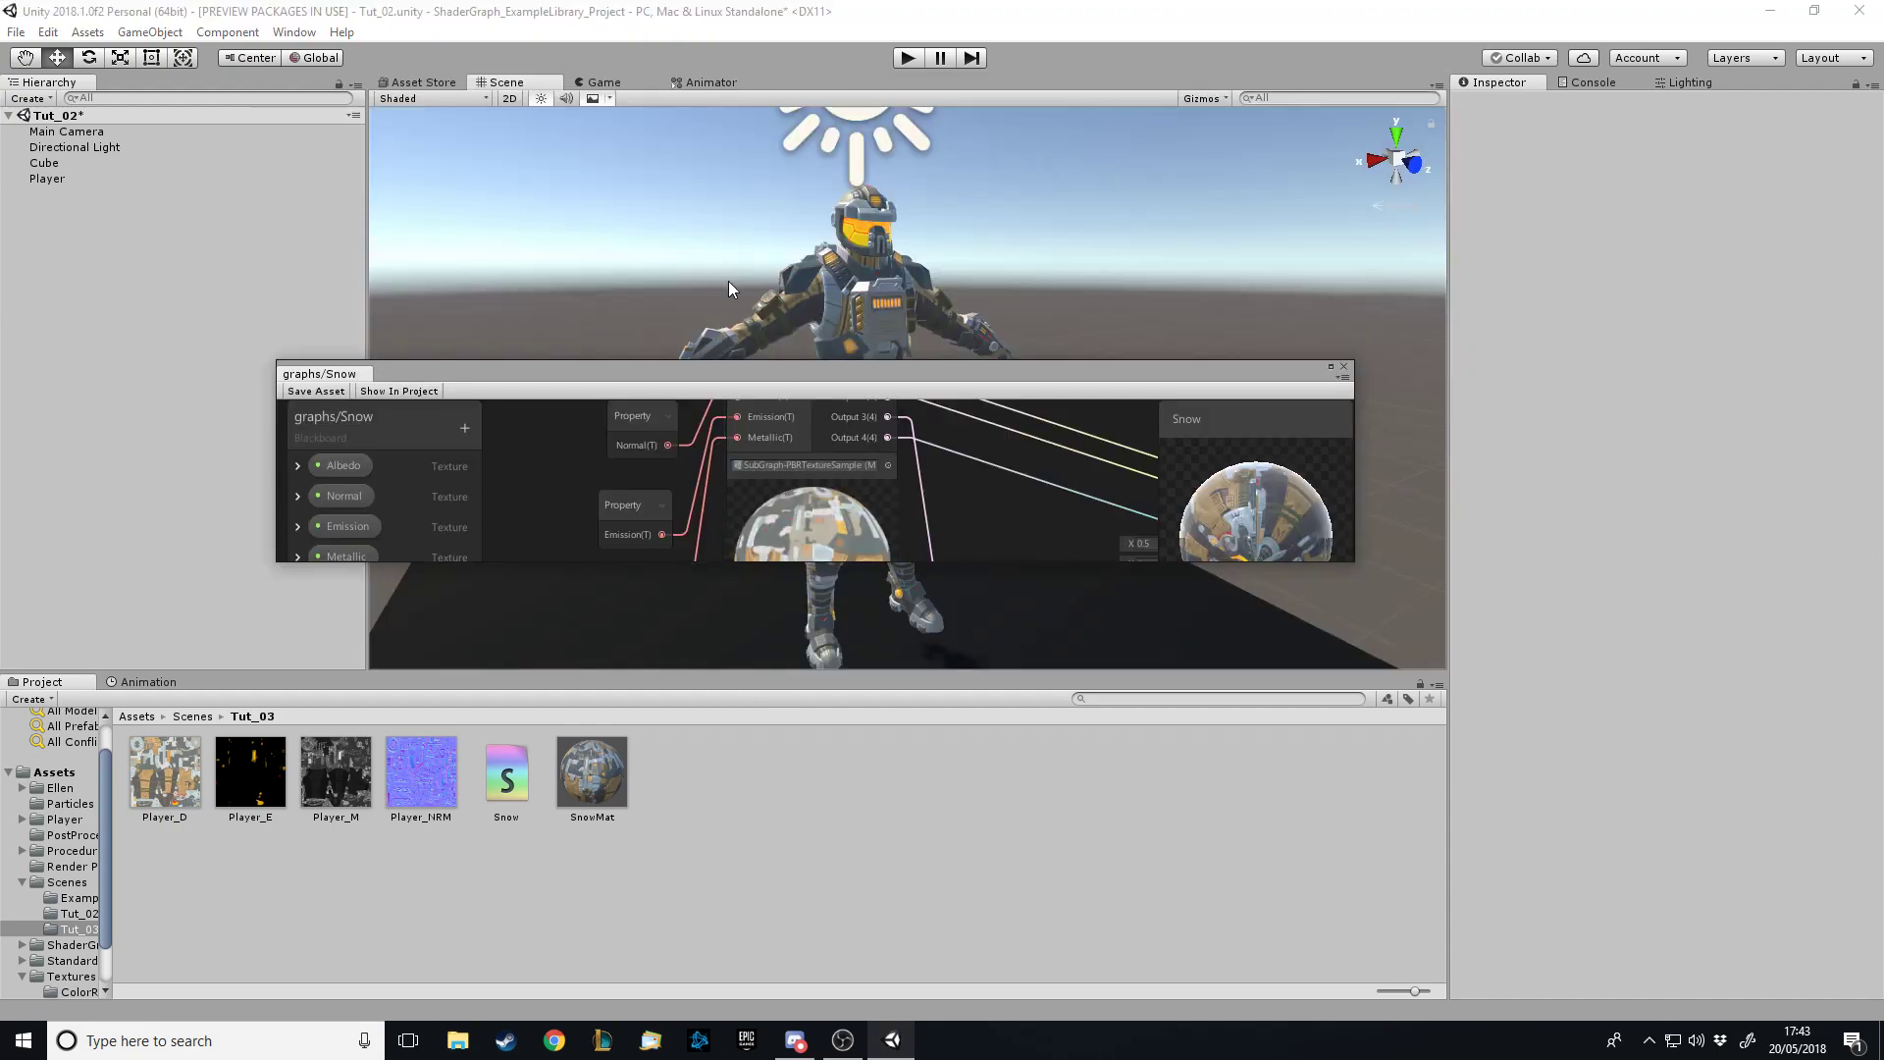
click(1331, 367)
scroll(1151, 426, down, 4)
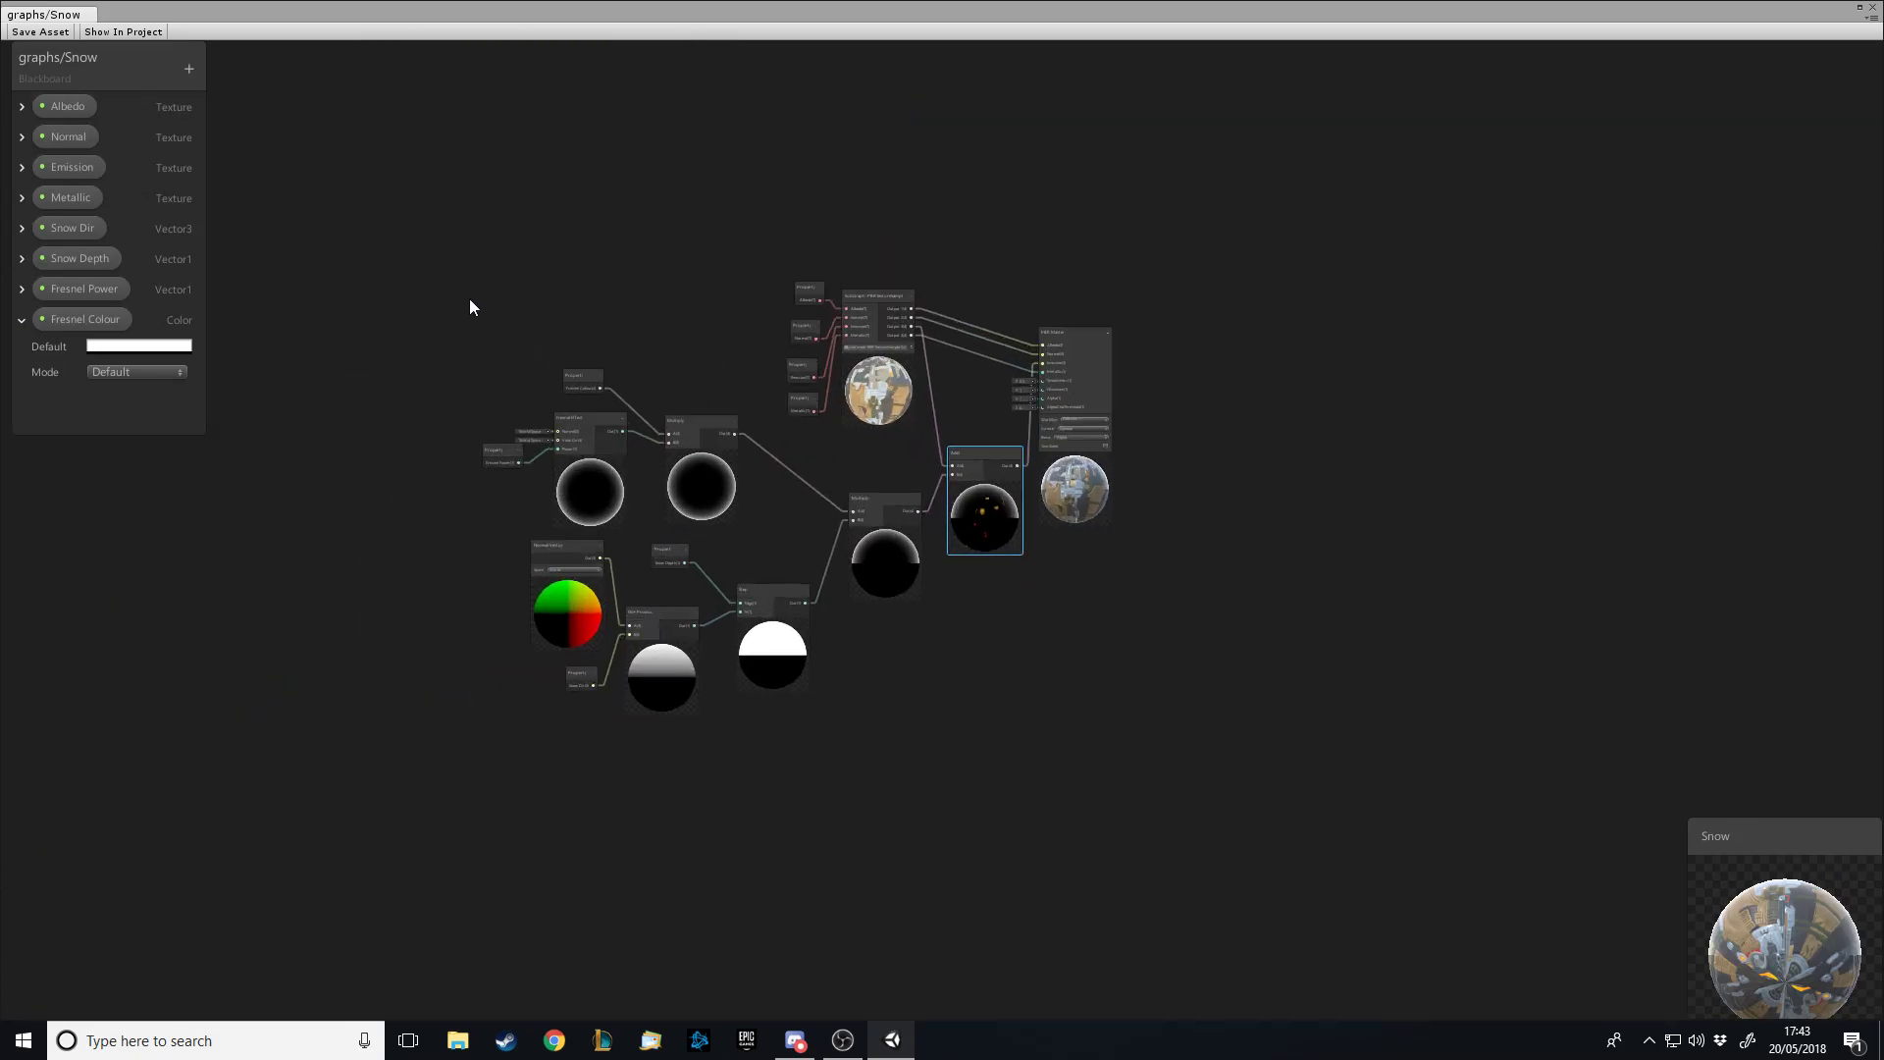
scroll(1005, 817, up, 5)
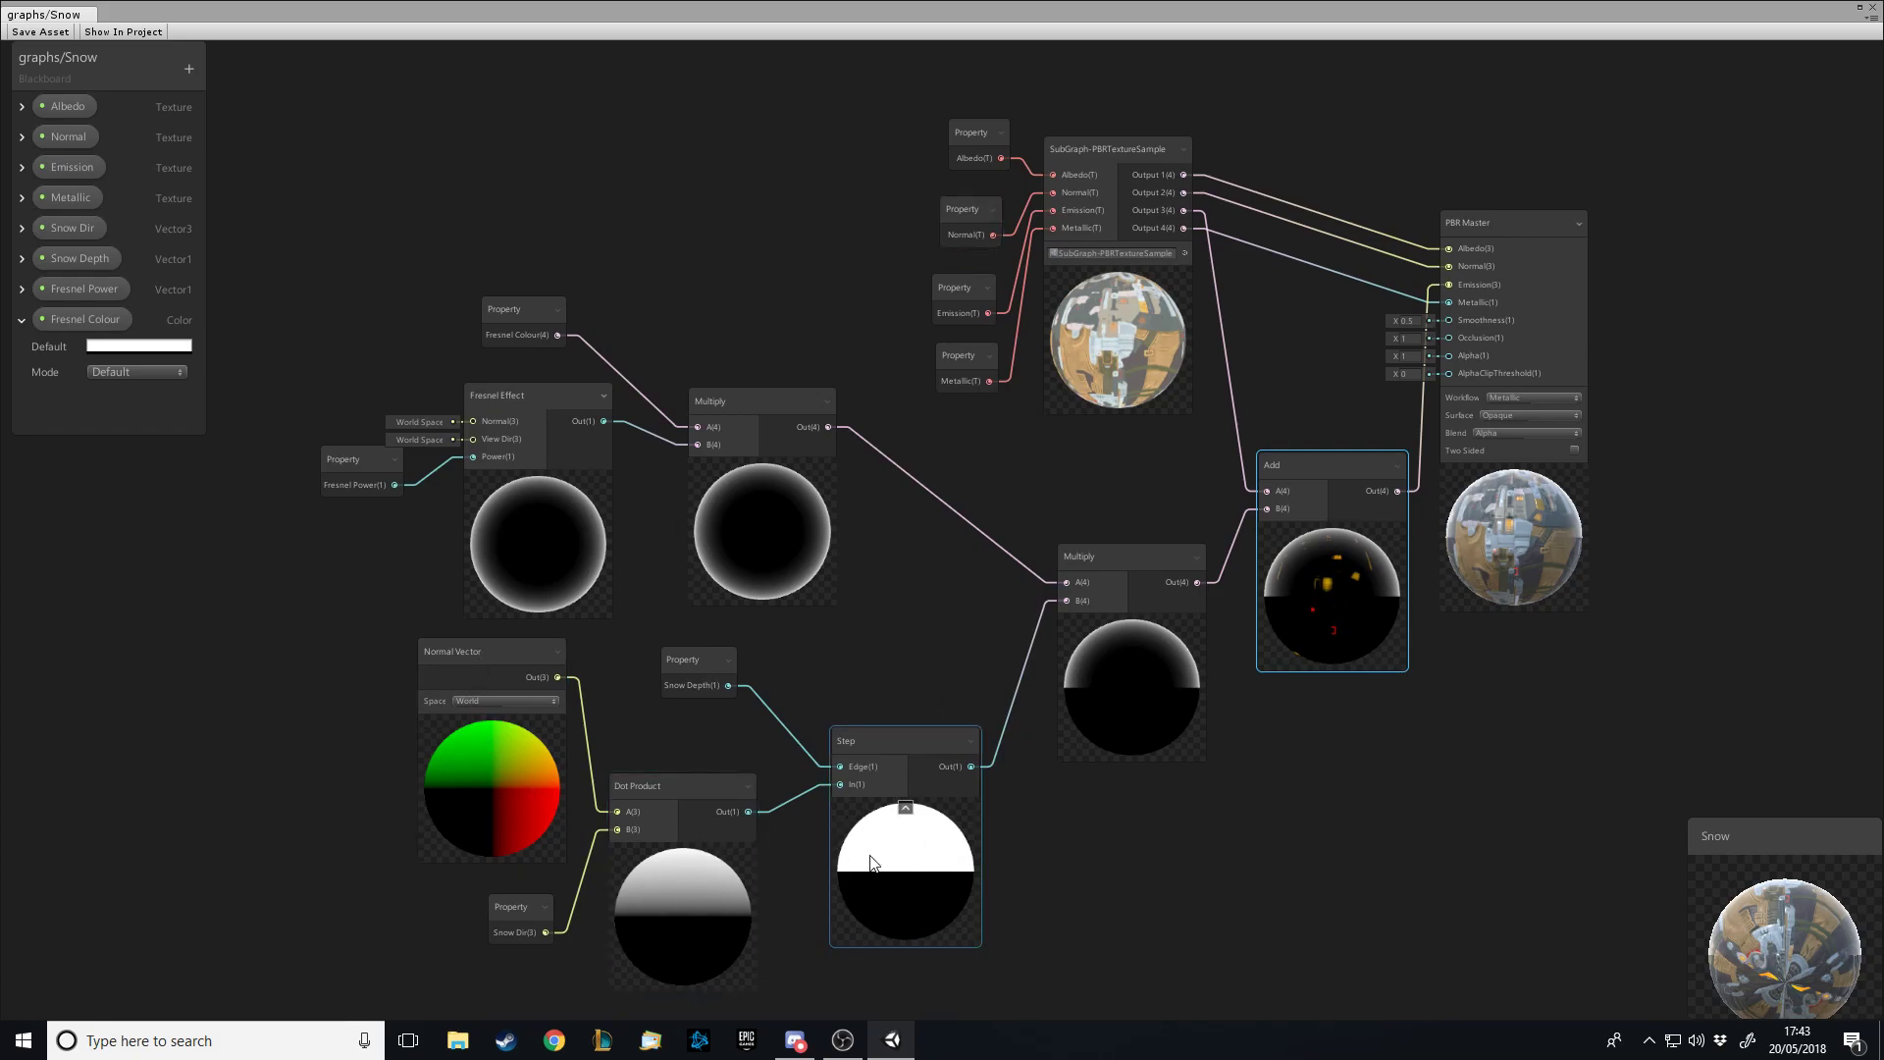
drag(1827, 966, 1711, 960)
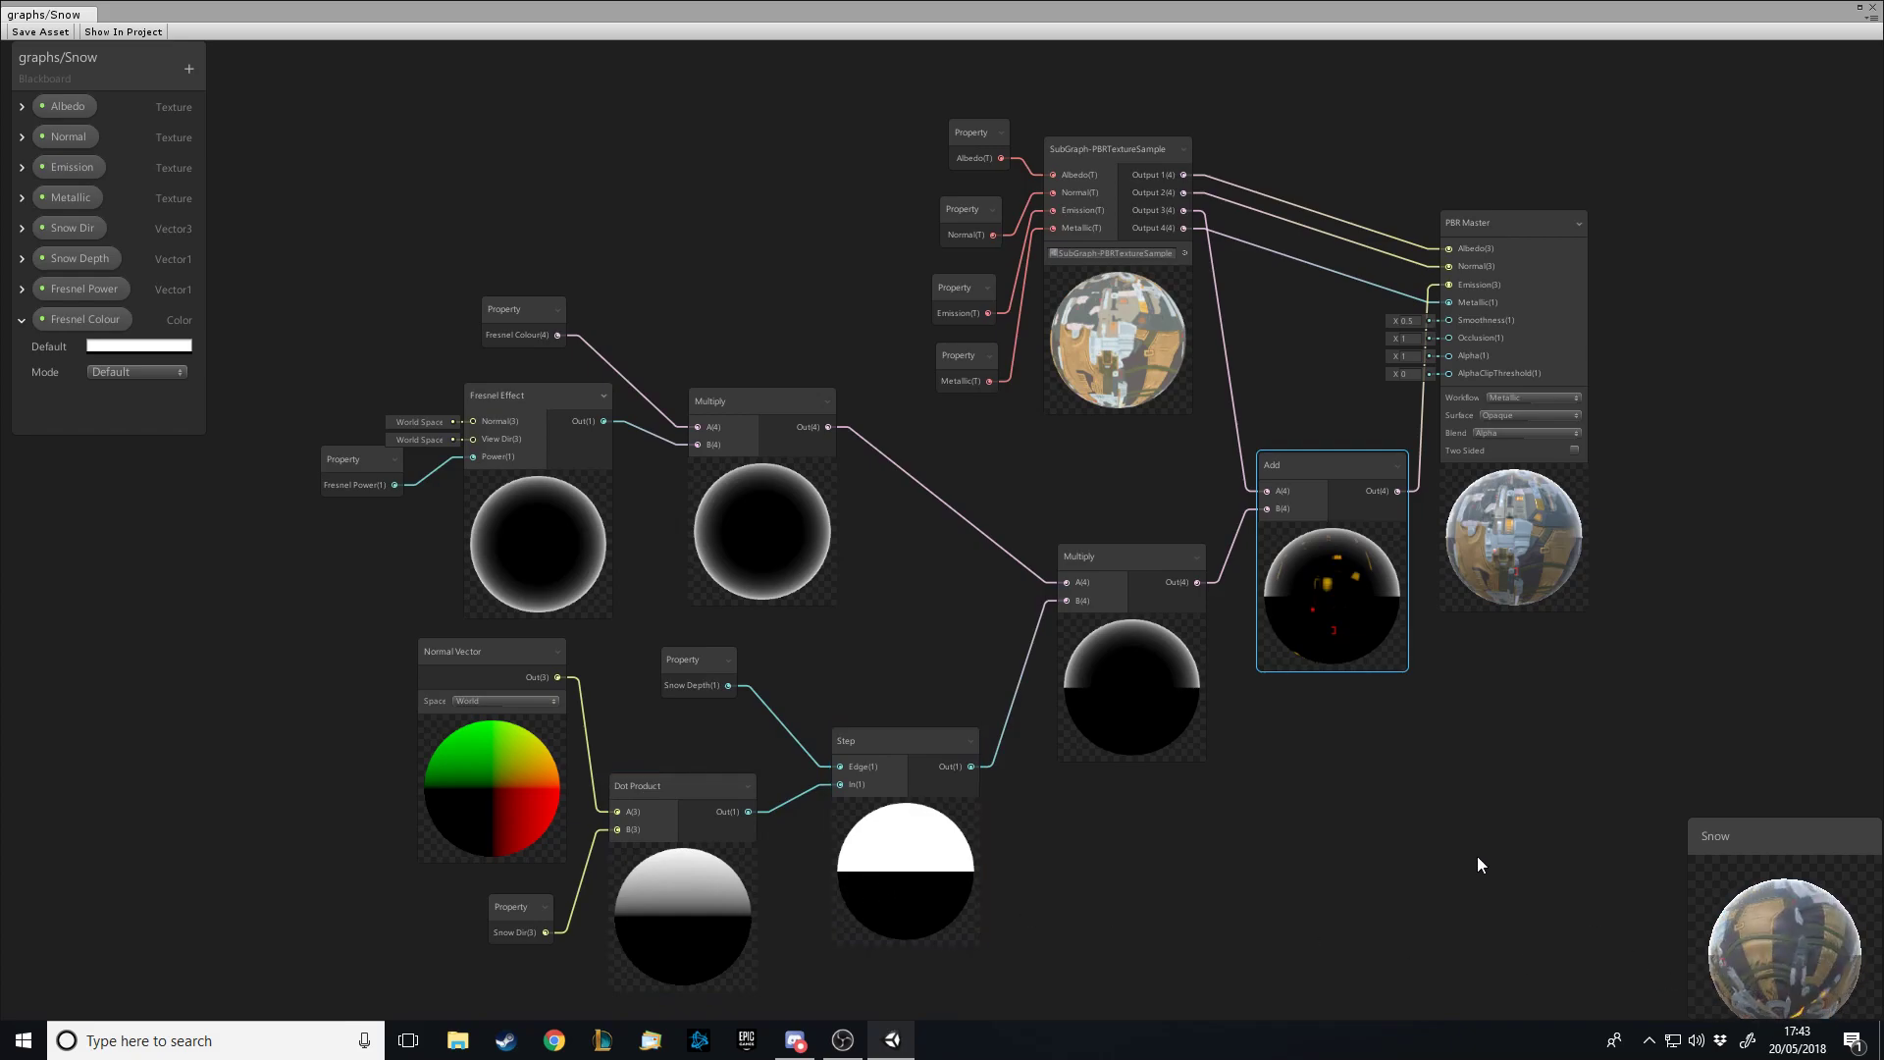
mouse_move(1784, 912)
mouse_down()
mouse_move(1780, 964)
mouse_move(1822, 909)
mouse_move(1812, 976)
mouse_move(1802, 923)
mouse_up()
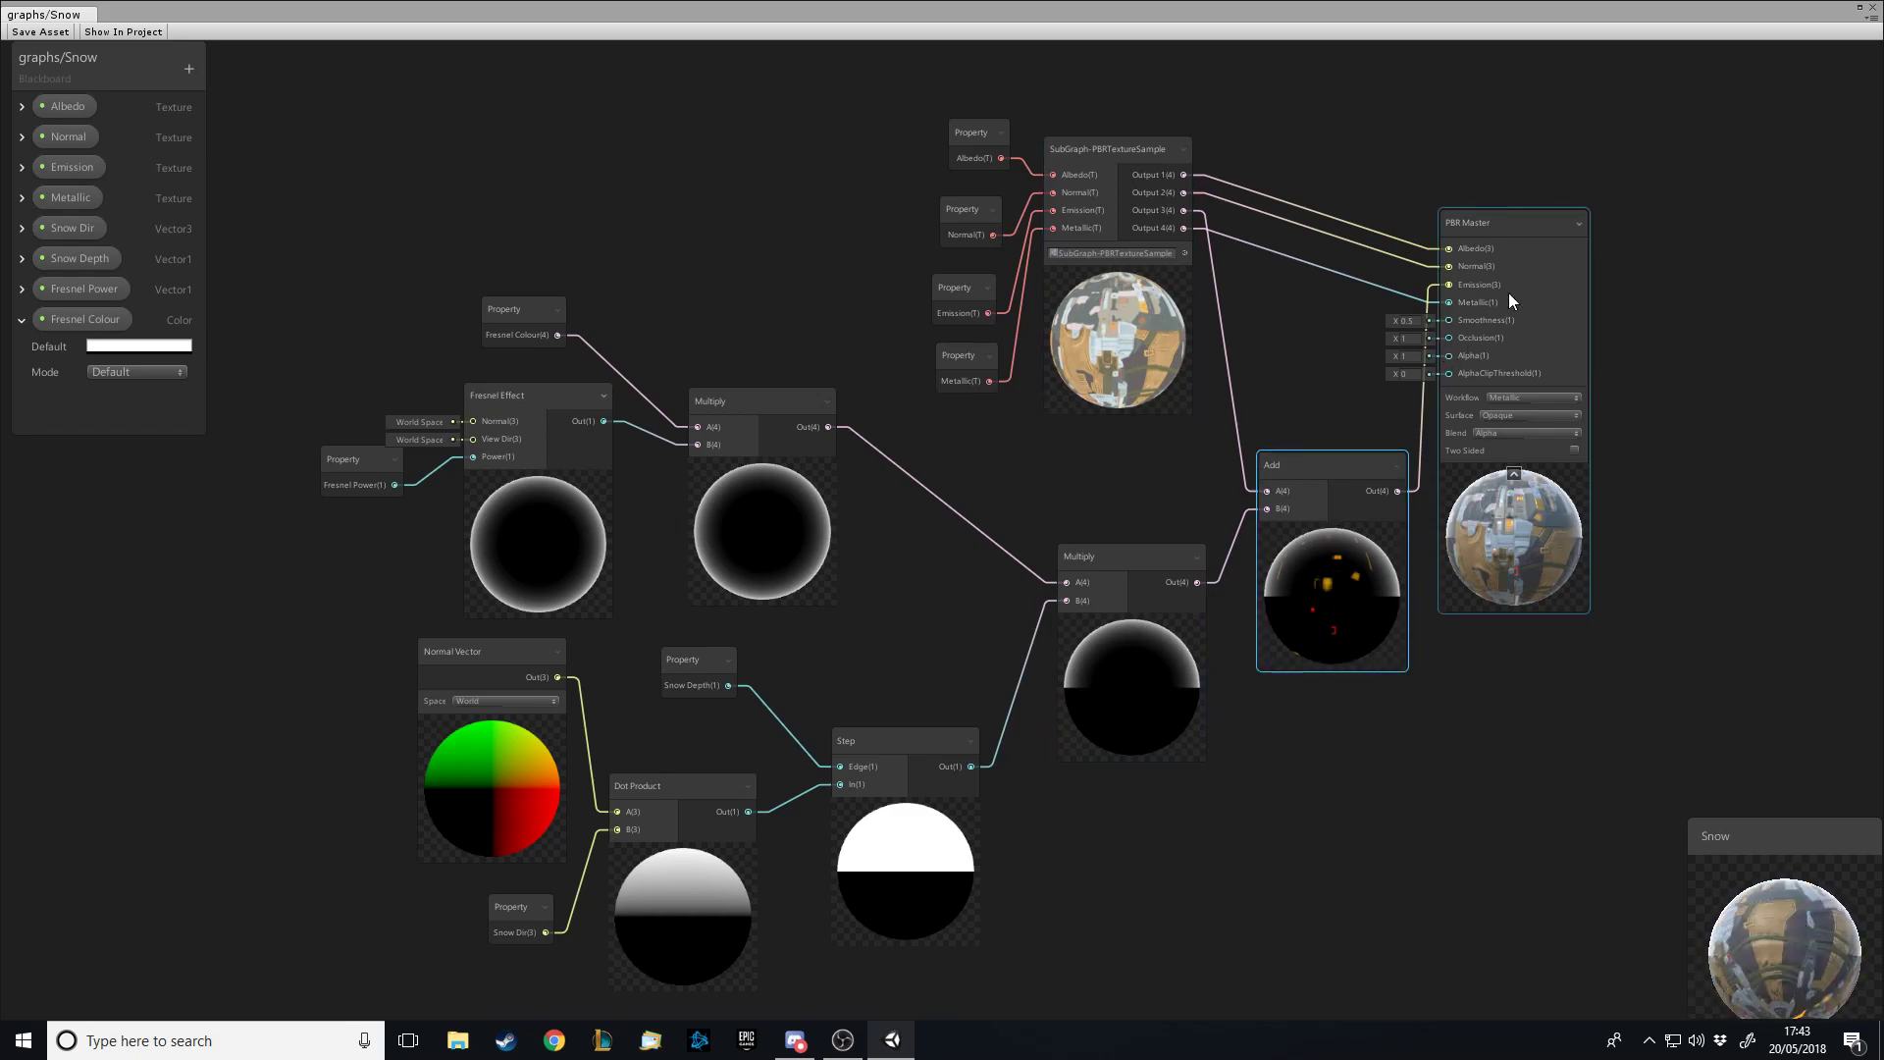